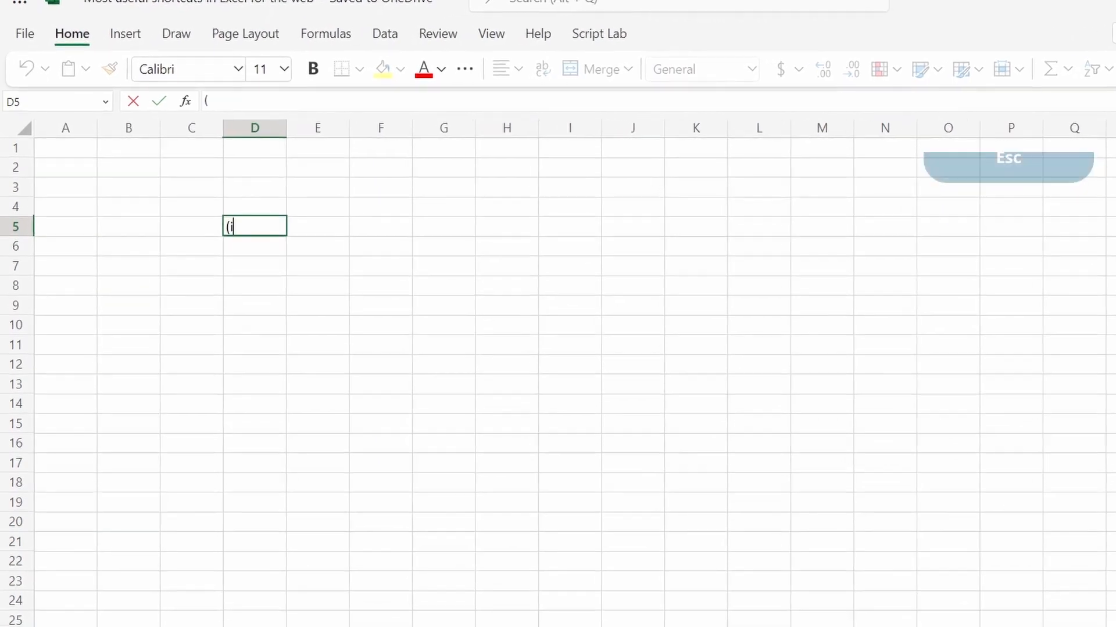
Step: Complete the header label "(in & millions)" in cell D5
{"action": "type", "text": "in &"}
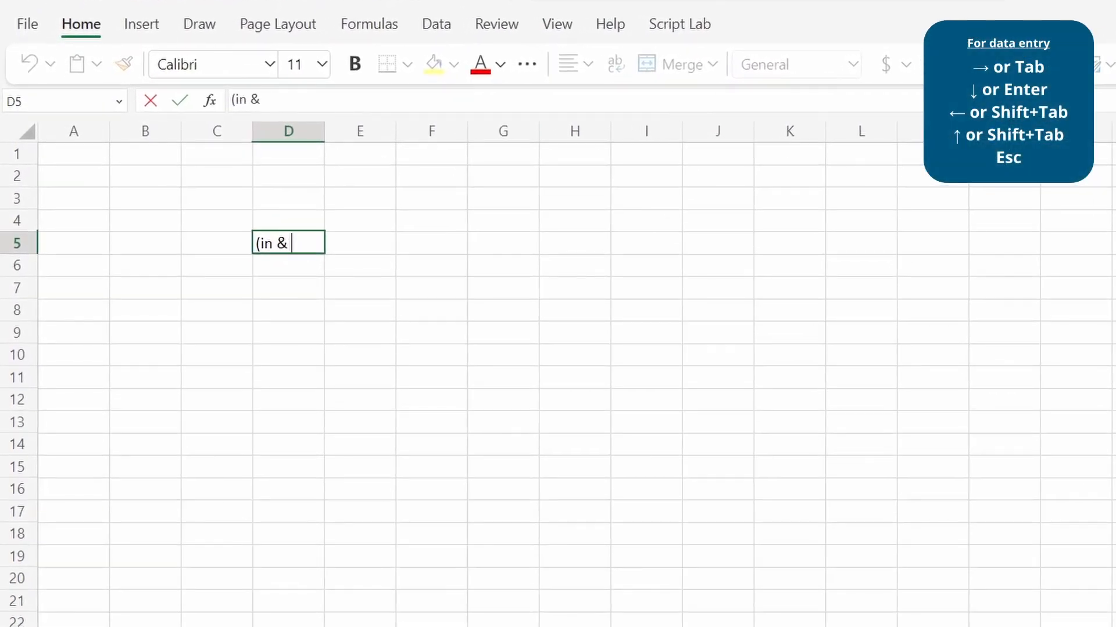
{"action": "type", "text": " millions)"}
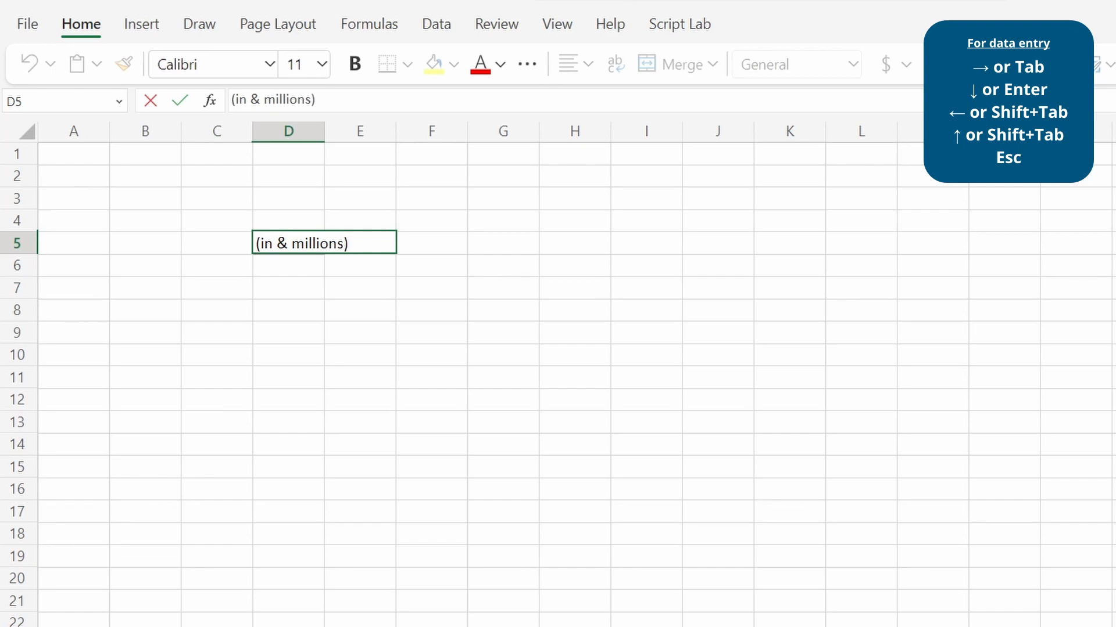
{"action": "key", "text": "Tab"}
Step: Enter the years 2018, 2019, 2020, 2021 and 2022 across cells E5 to I5, leaving J5 empty
{"action": "type", "text": "2018"}
{"action": "key", "text": "Tab"}
{"action": "type", "text": "201"}
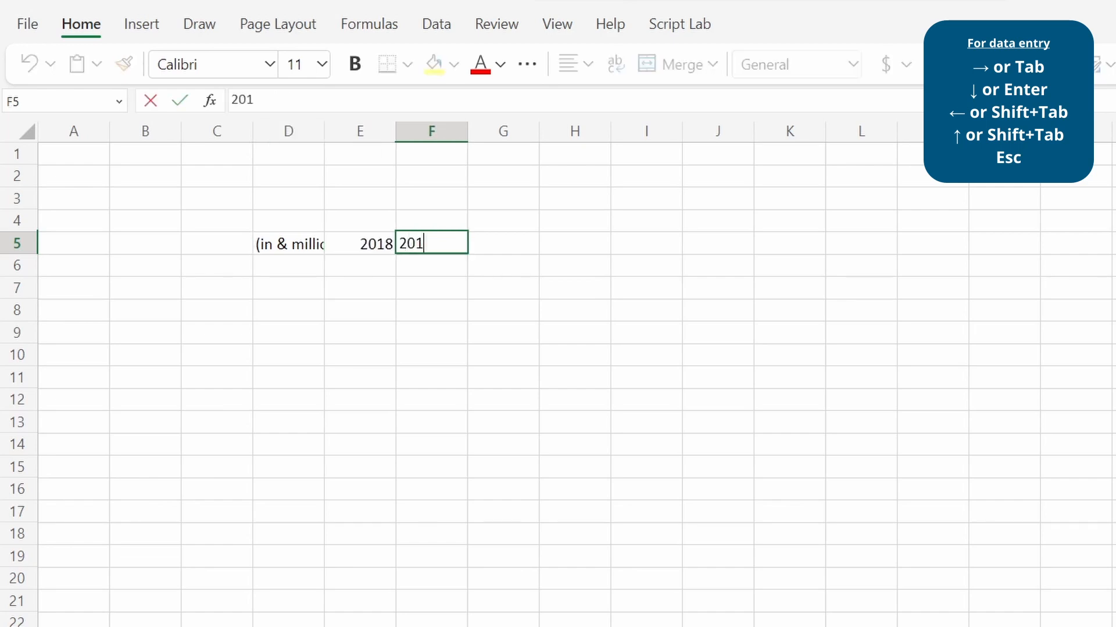
{"action": "type", "text": "9"}
{"action": "key", "text": "Tab"}
{"action": "type", "text": "2020"}
{"action": "key", "text": "Tab"}
{"action": "type", "text": "2021"}
{"action": "key", "text": "Tab"}
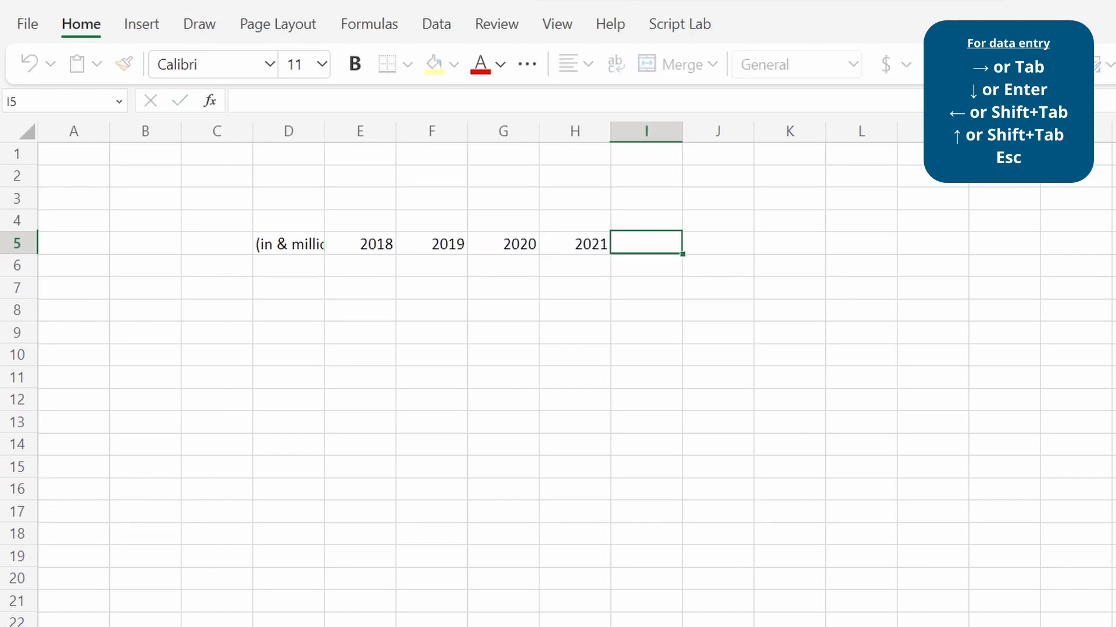
{"action": "type", "text": "2022"}
{"action": "key", "text": "Tab"}
{"action": "type", "text": "2023"}
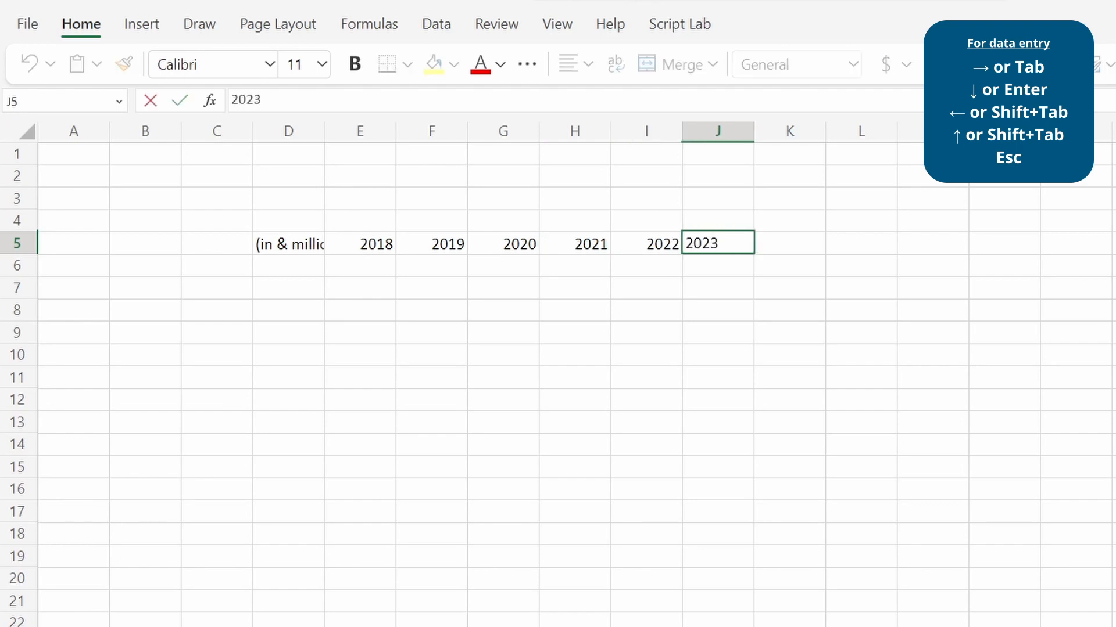
{"action": "key", "text": "Escape"}
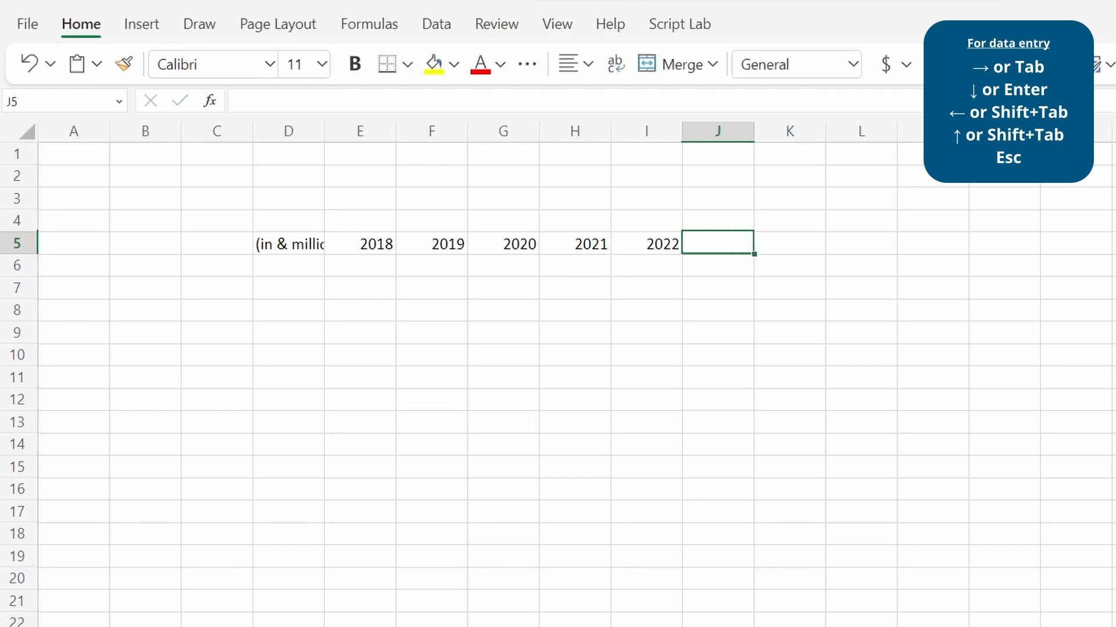
Step: Enter the heading "Segment 1:" in cell D6, directly below the header label
{"action": "key", "text": "shift+Tab"}
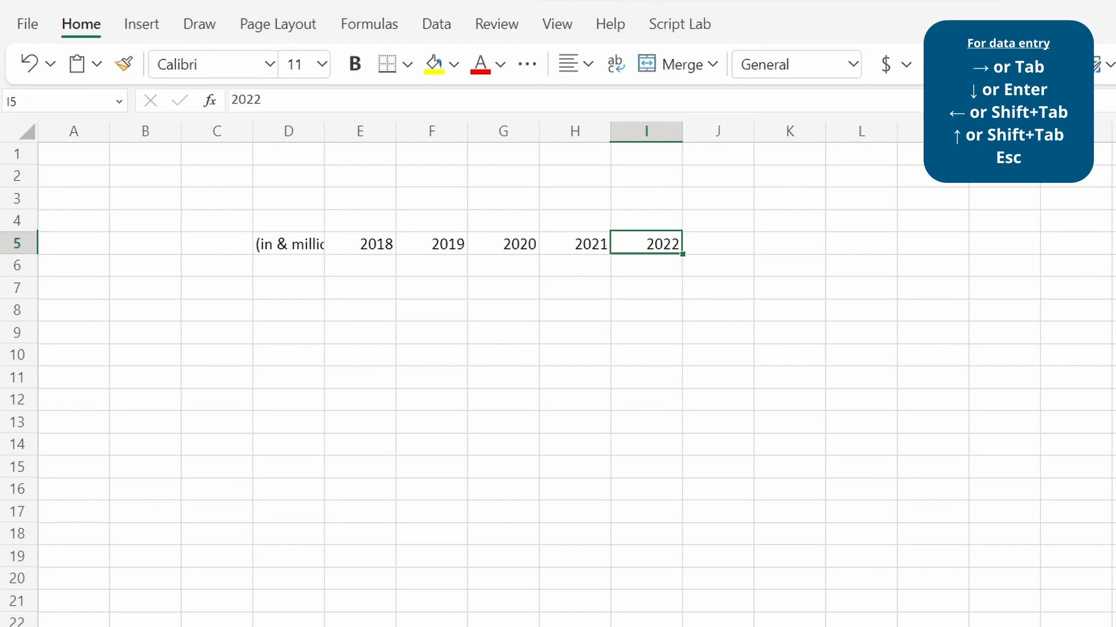
{"action": "key", "text": "shift+Tab"}
{"action": "key", "text": "shift+Tab"}
{"action": "key", "text": "shift+Tab"}
{"action": "key", "text": "shift+Tab"}
{"action": "key", "text": "shift+Tab"}
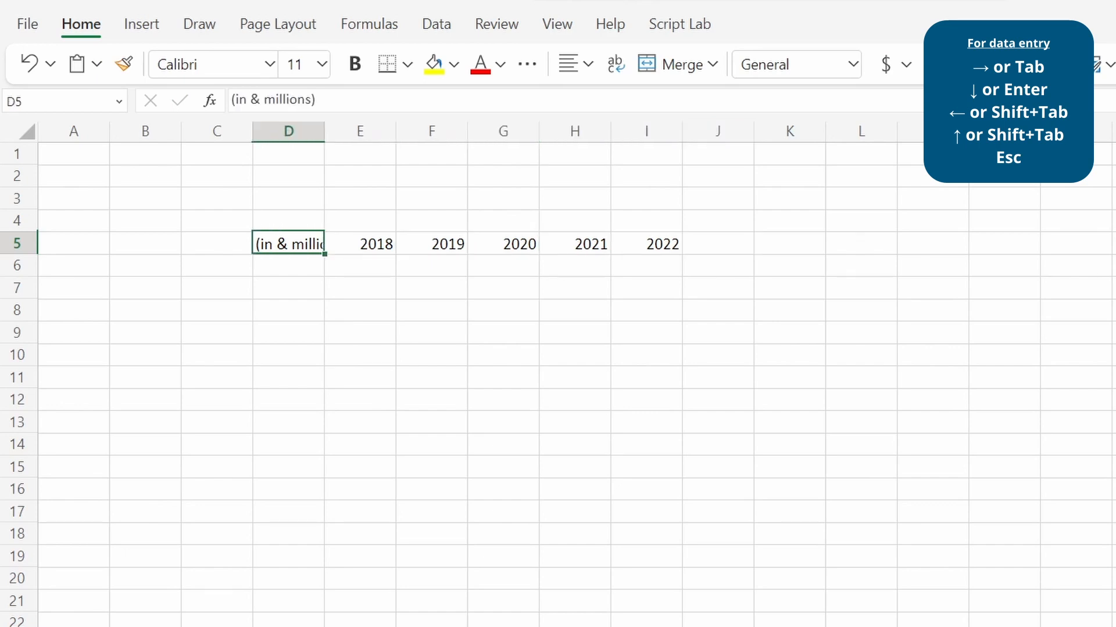
{"action": "key", "text": "Return"}
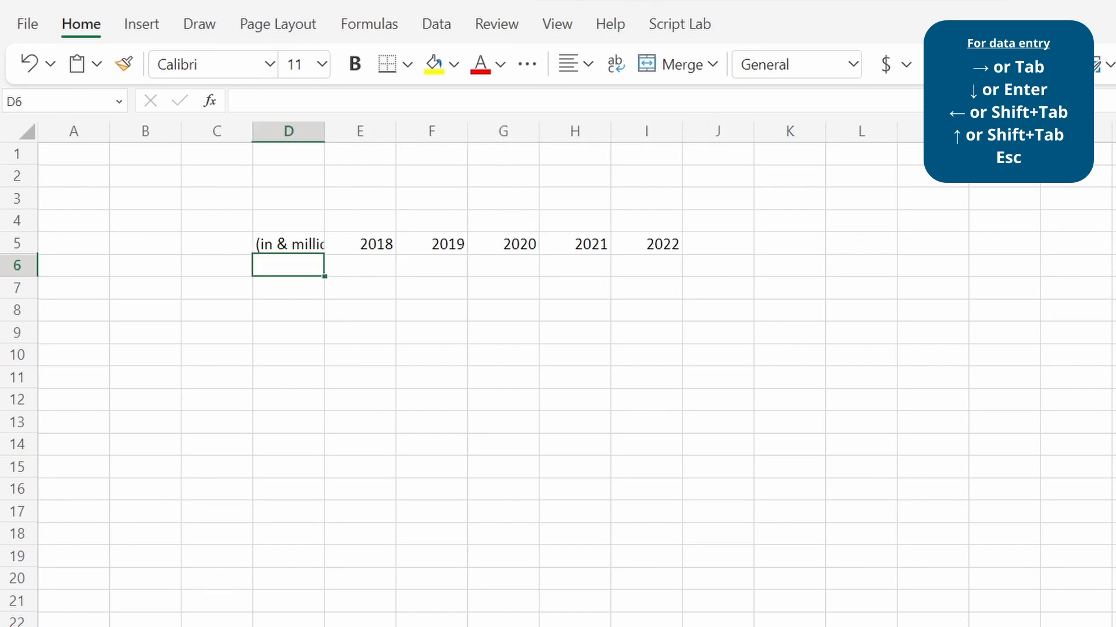
{"action": "type", "text": "Segments"}
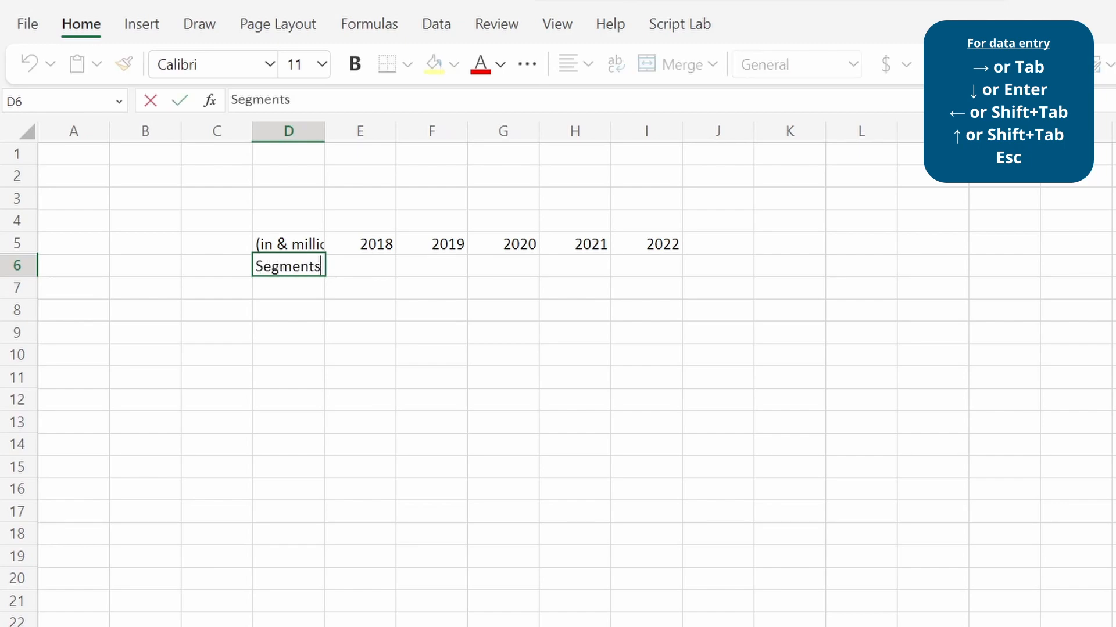
{"action": "key", "text": "BackSpace"}
{"action": "type", "text": "1:"}
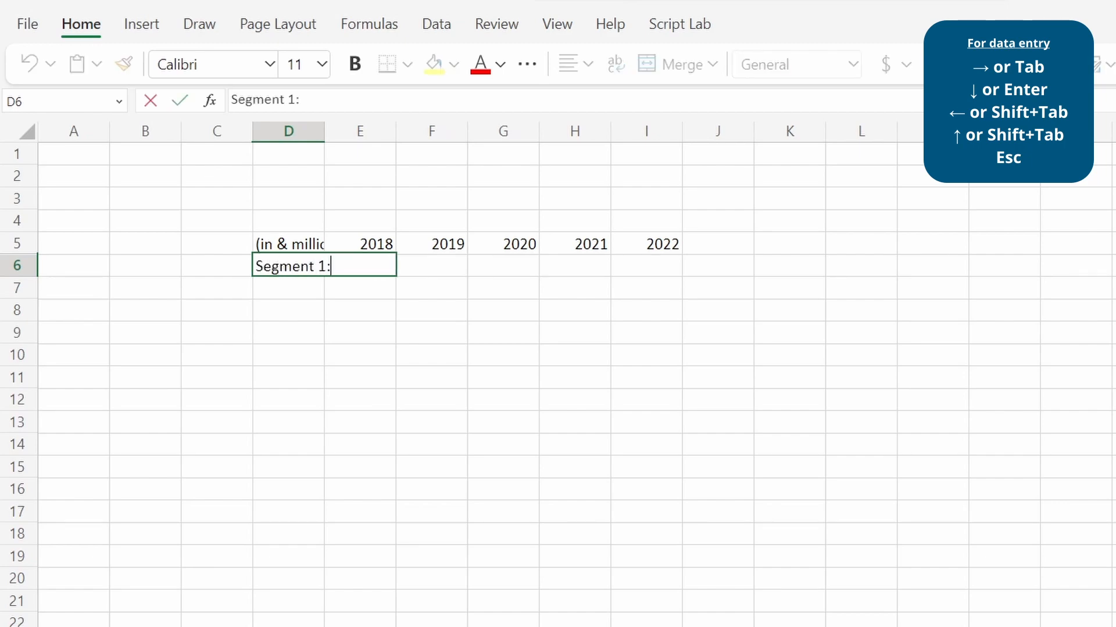
{"action": "key", "text": "Return"}
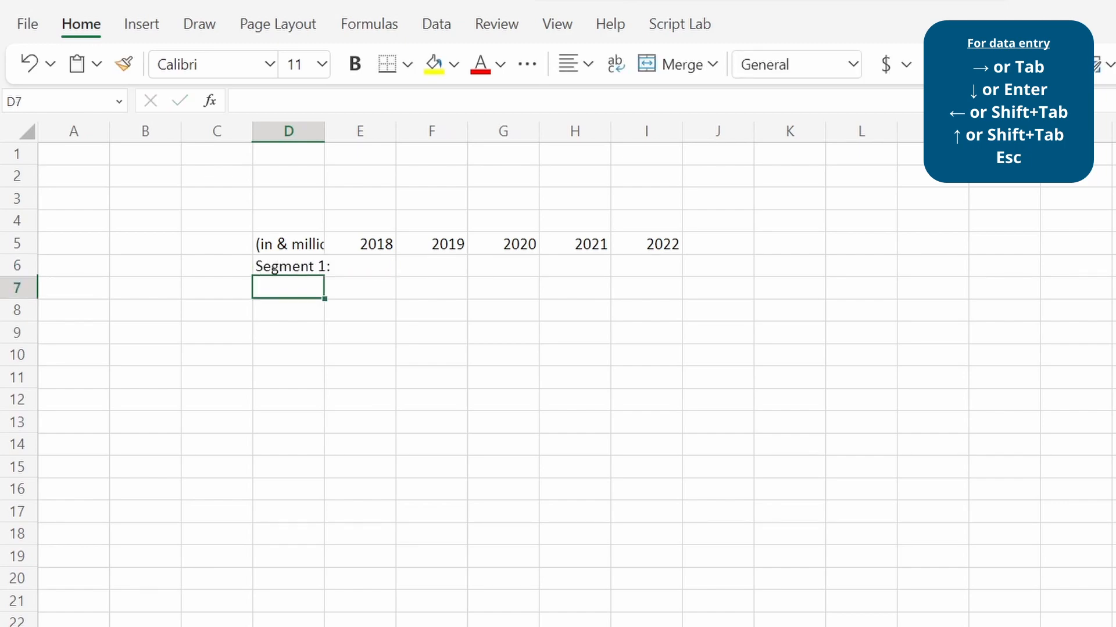
Step: Enter the row labels "Revenue", "Cost" and "Gross Profit" in cells D7, D8 and D9
{"action": "type", "text": "Revenue"}
{"action": "key", "text": "Return"}
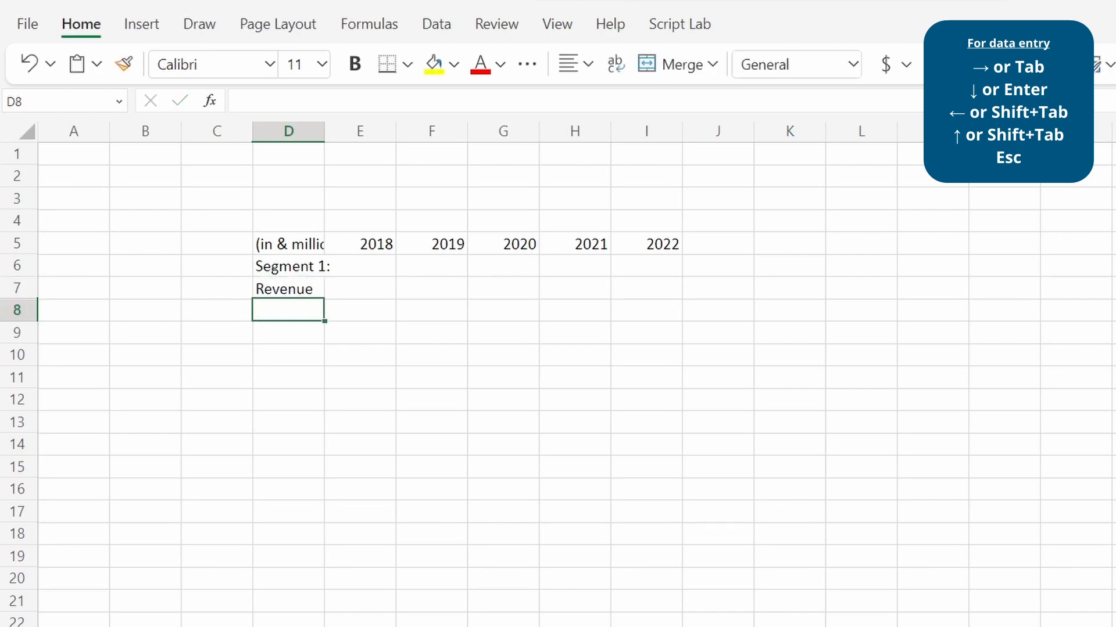
{"action": "type", "text": "Cost"}
{"action": "key", "text": "Return"}
{"action": "type", "text": "Gross "}
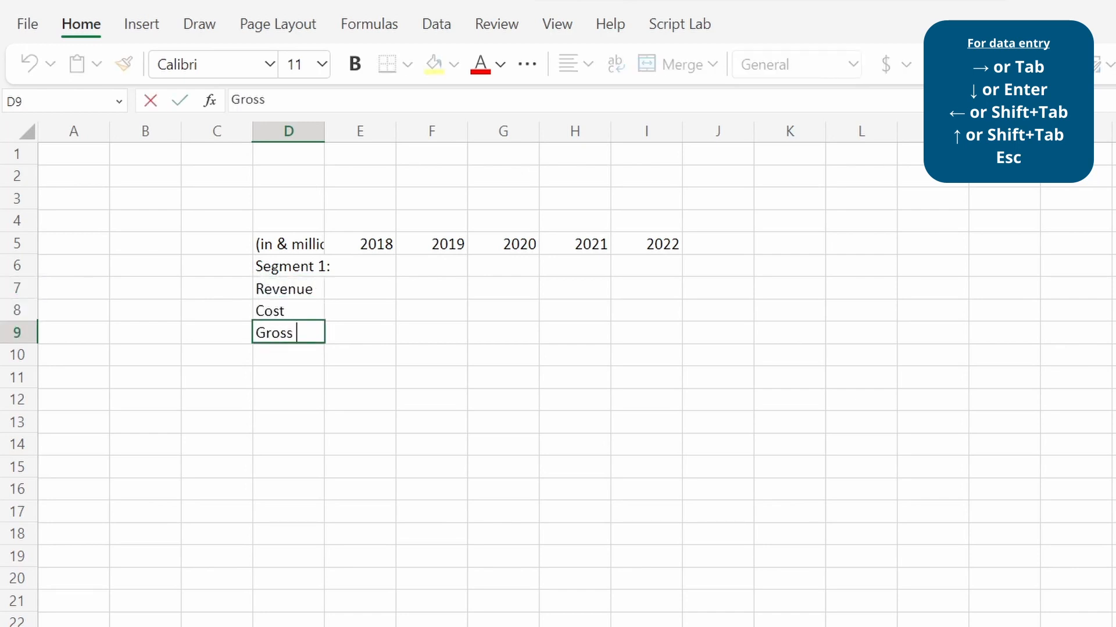
{"action": "type", "text": "Profit"}
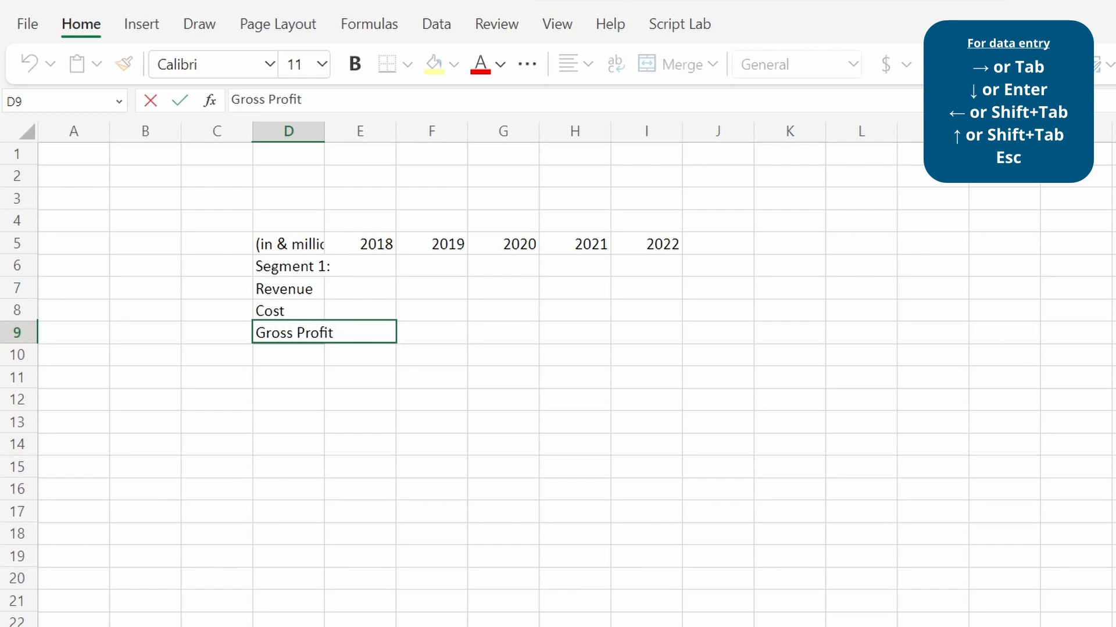
{"action": "key", "text": "Up"}
Step: Fill the Revenue row for 2018 to 2022 with 2525, 2625, 2700, 2850 and 2790 in cells E7 to I7
{"action": "key", "text": "Up"}
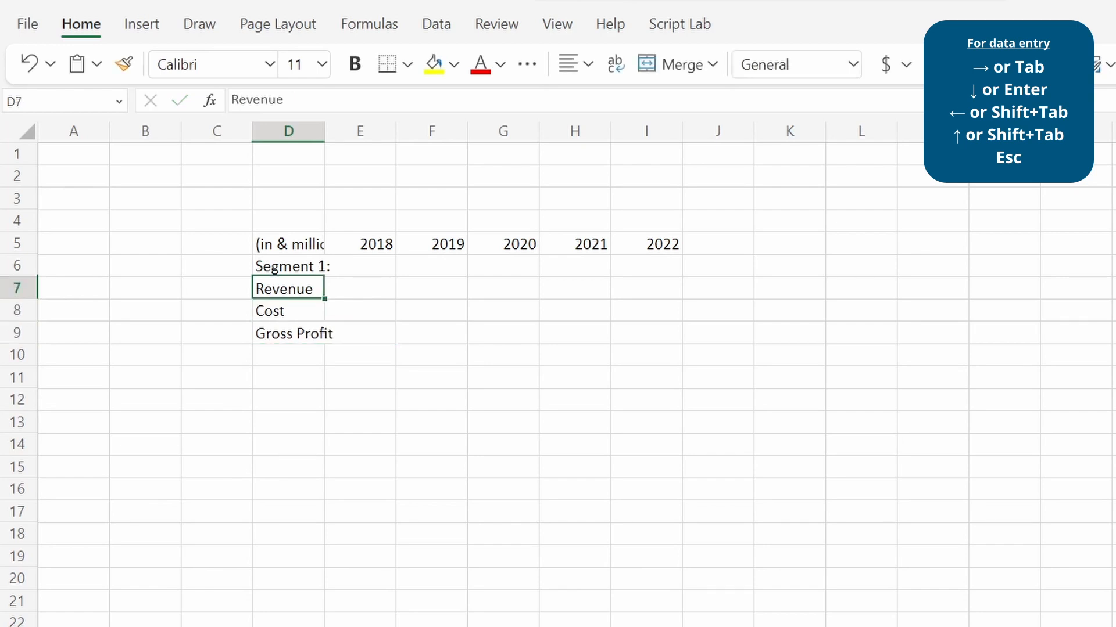
{"action": "key", "text": "Right"}
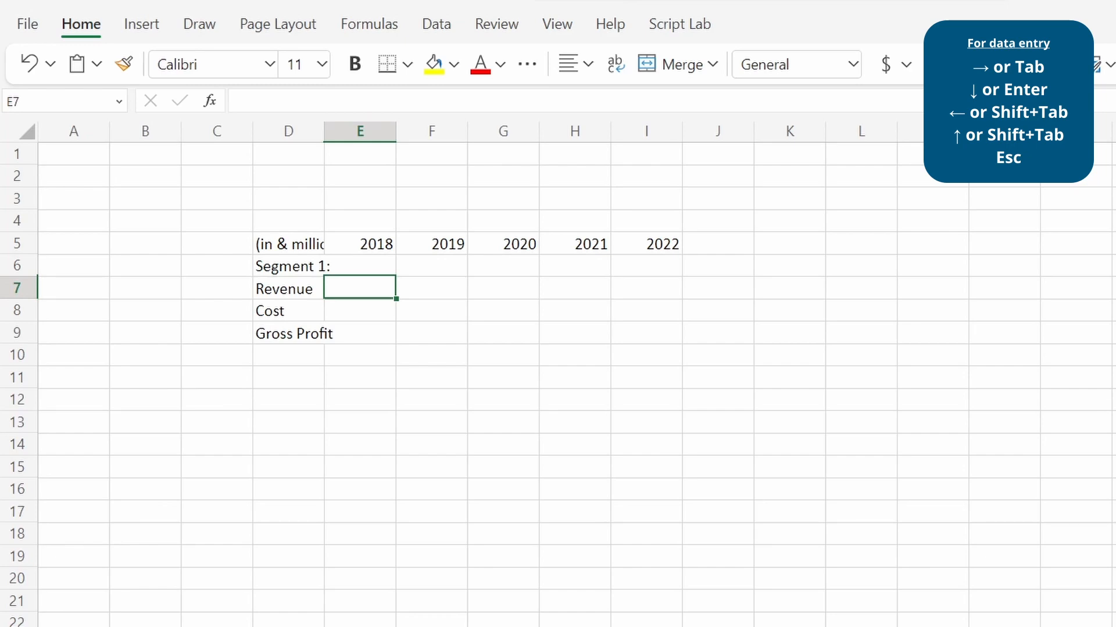
{"action": "type", "text": "2525"}
{"action": "key", "text": "Right"}
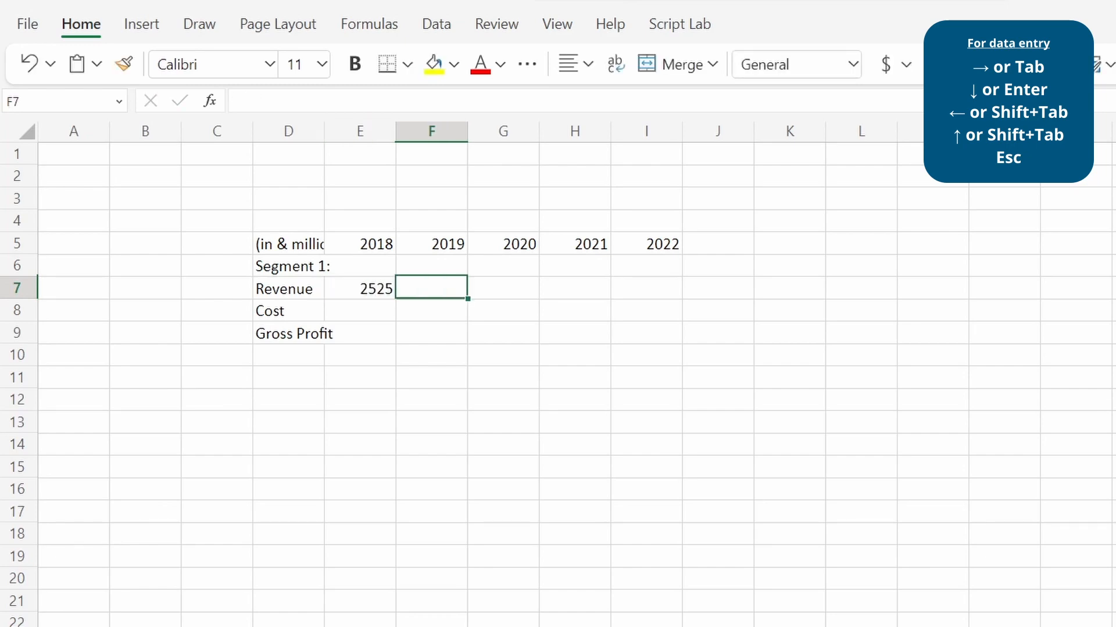
{"action": "type", "text": "2"}
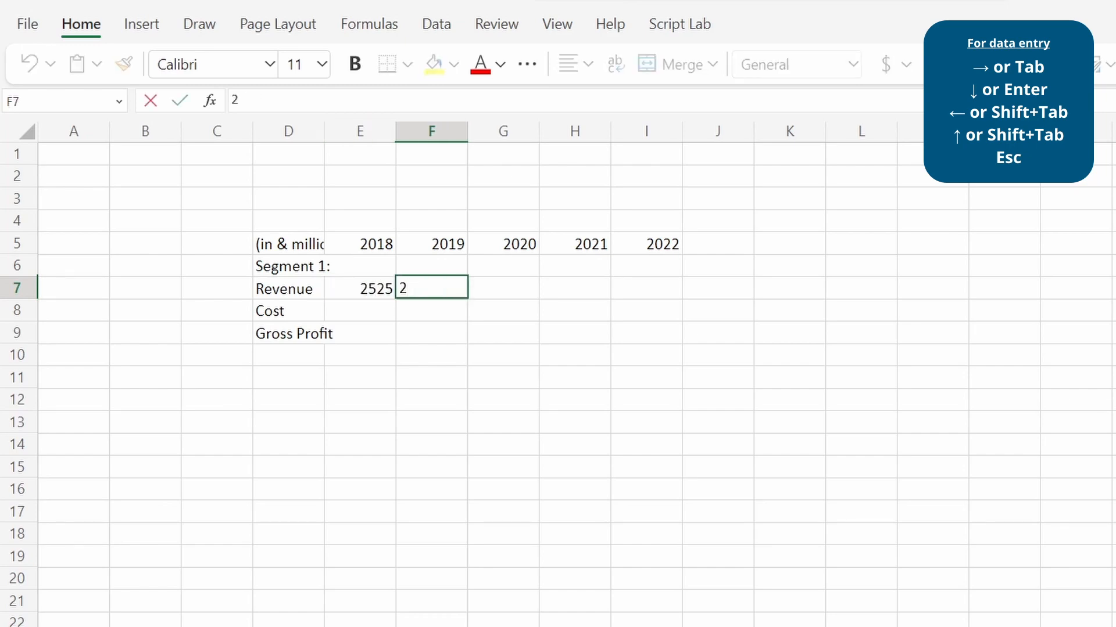
{"action": "type", "text": "625"}
{"action": "key", "text": "Right"}
{"action": "type", "text": "2"}
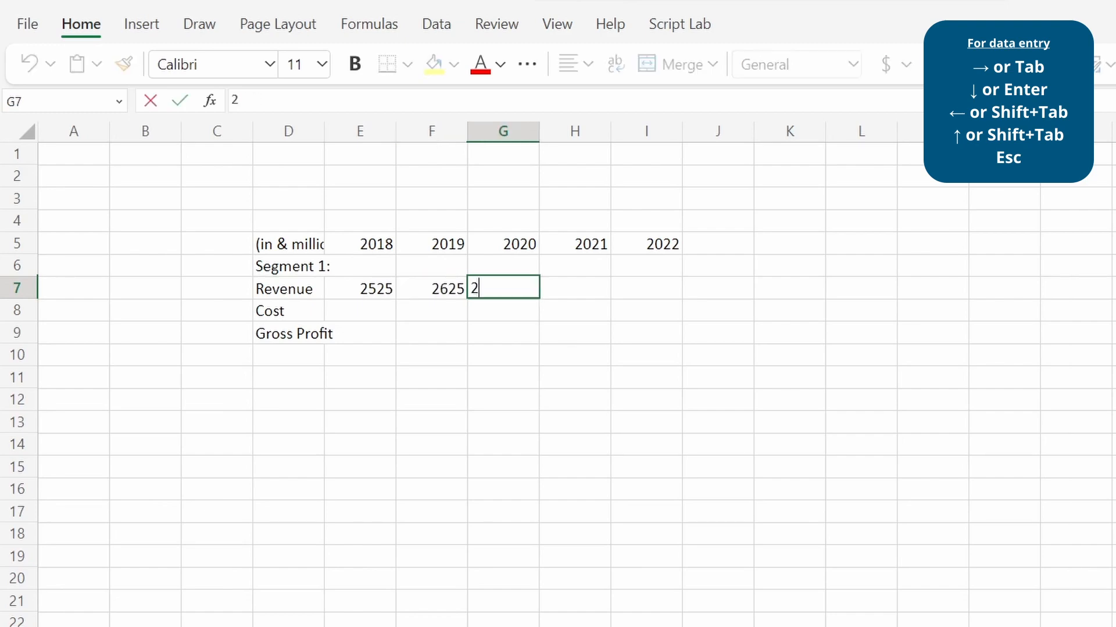
{"action": "type", "text": "700"}
{"action": "key", "text": "Right"}
{"action": "type", "text": "285"}
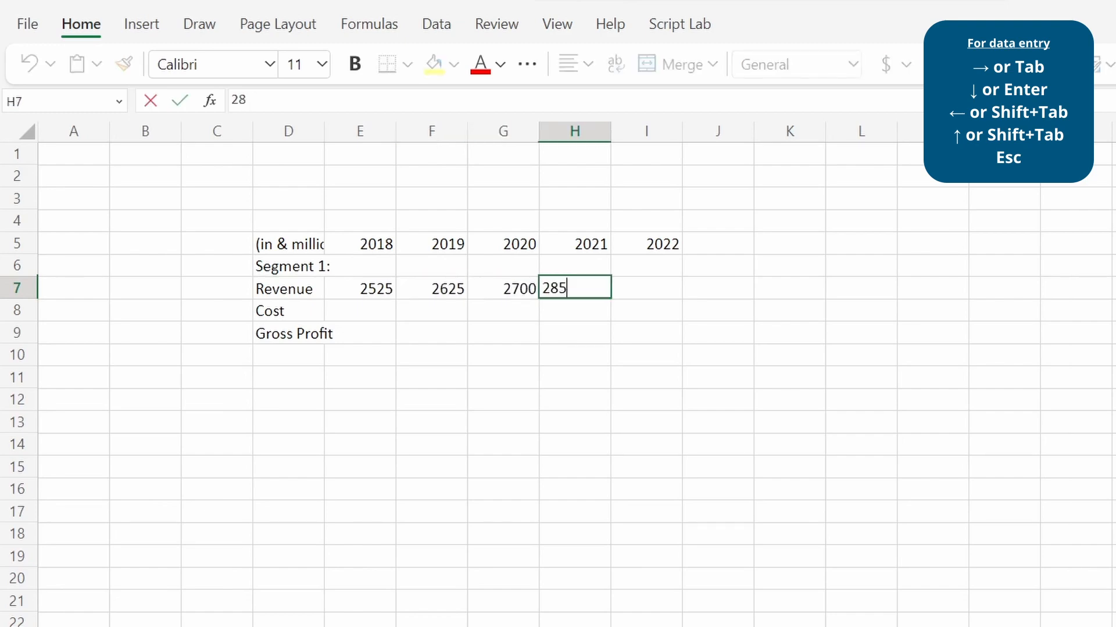
{"action": "type", "text": "0"}
{"action": "key", "text": "Right"}
{"action": "type", "text": "279"}
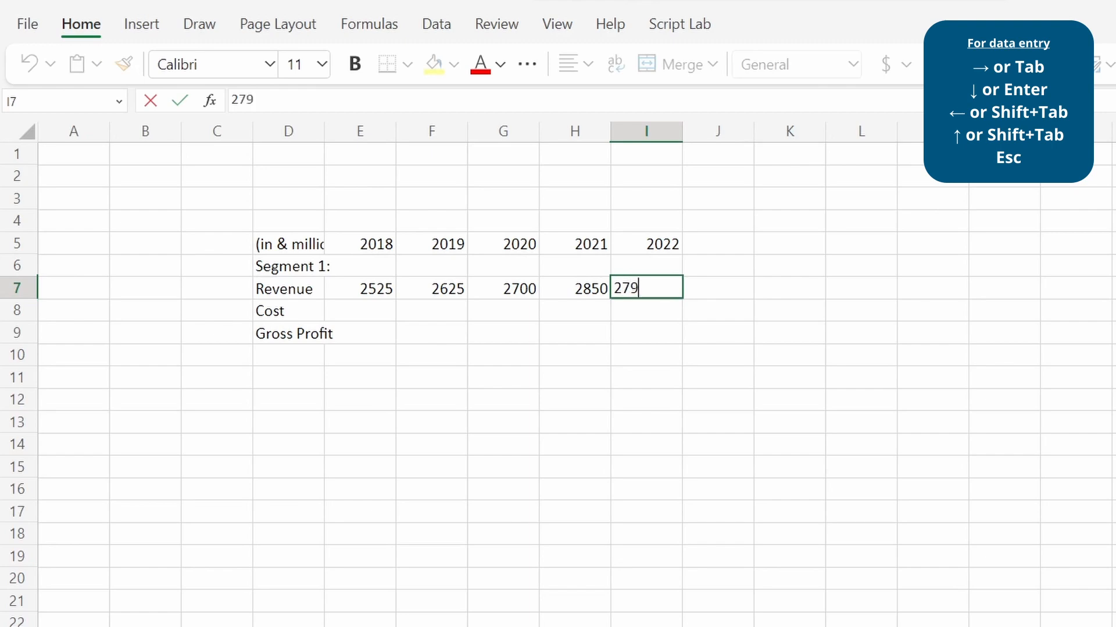
{"action": "type", "text": "0"}
{"action": "key", "text": "Return"}
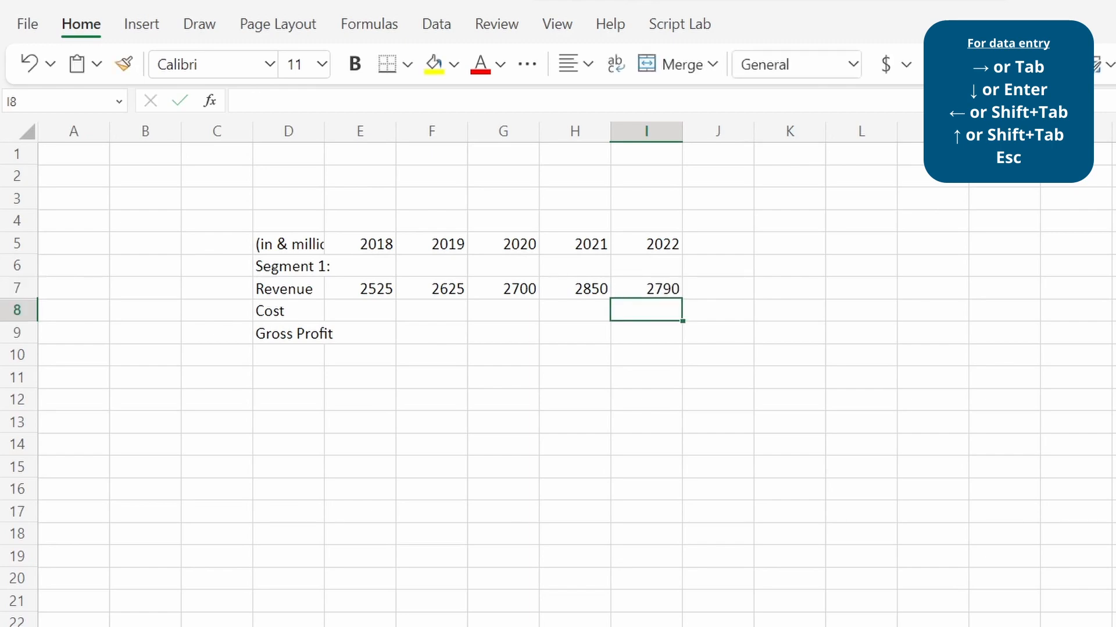
Step: Fill the Cost row from 2022 back to 2018 with 2730, 2700, 2610, 1565 and 1457 in cells I8 to E8
{"action": "type", "text": "2730"}
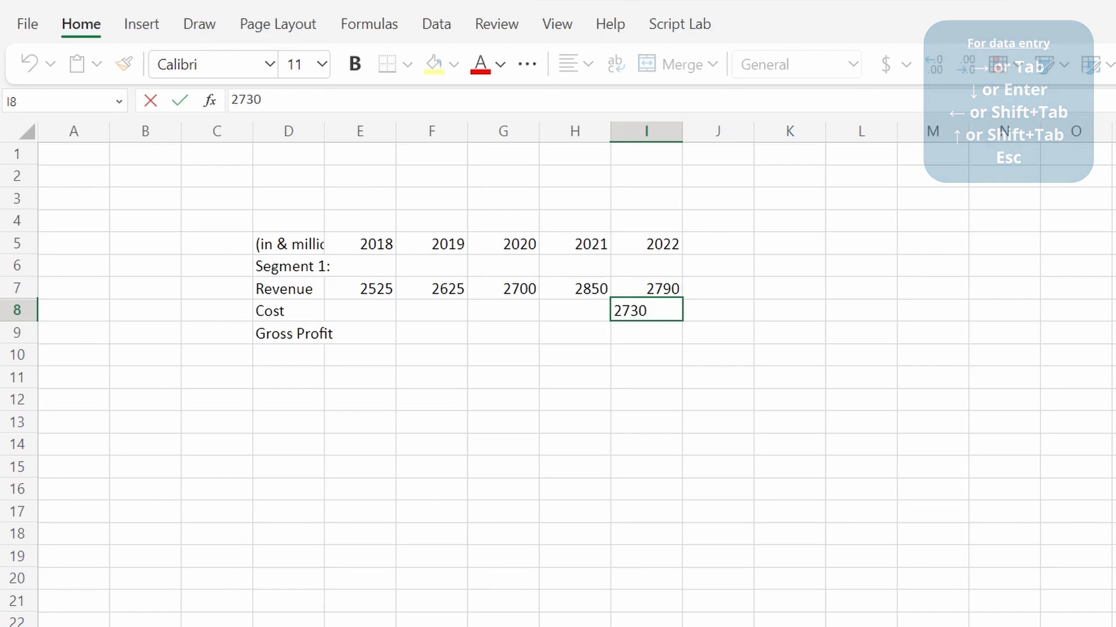
{"action": "key", "text": "Left"}
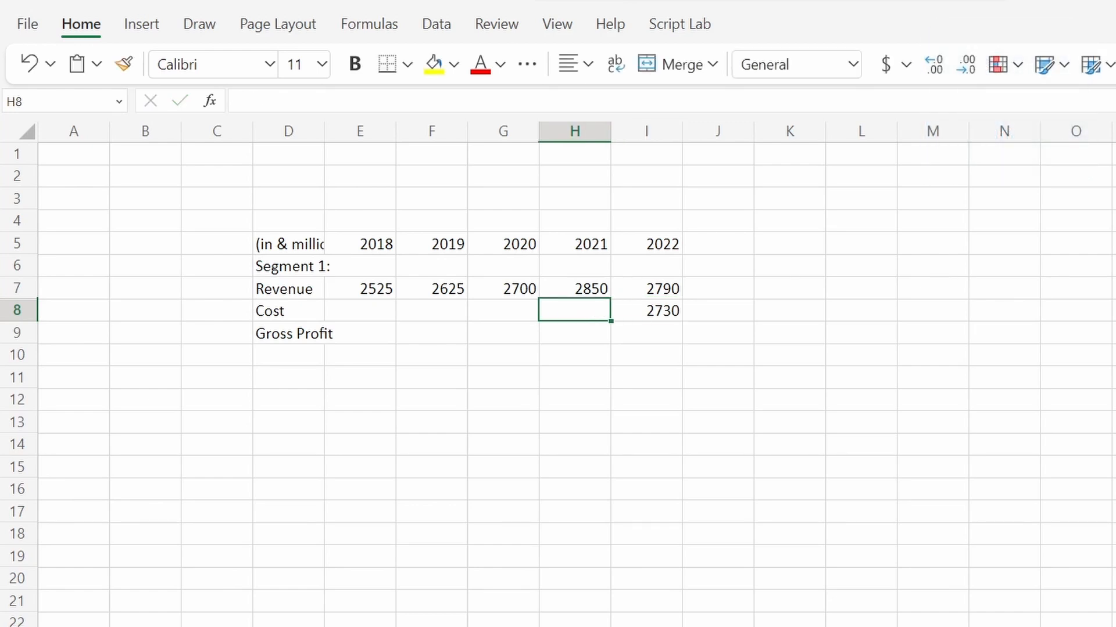
{"action": "type", "text": "2700"}
{"action": "key", "text": "Left"}
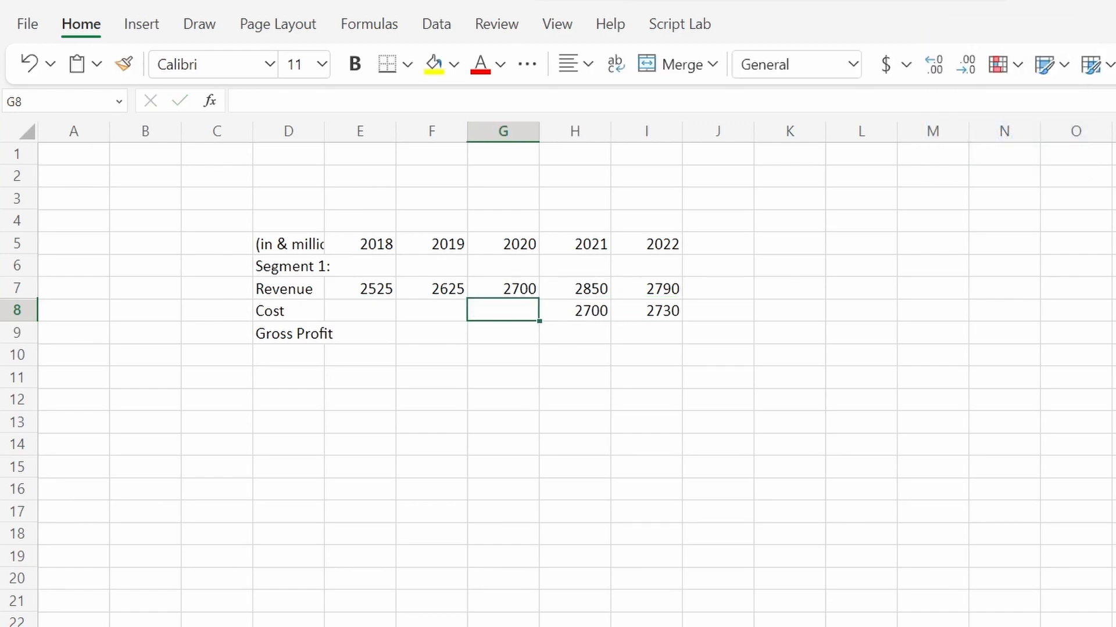
{"action": "type", "text": "2610"}
{"action": "key", "text": "Left"}
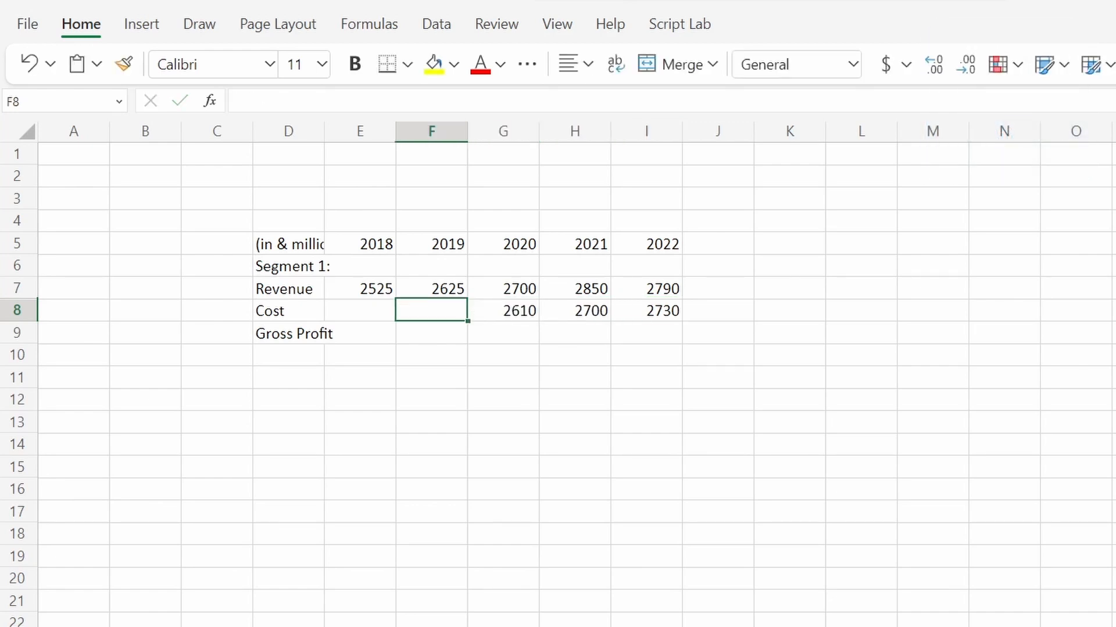
{"action": "type", "text": "1565"}
{"action": "key", "text": "Left"}
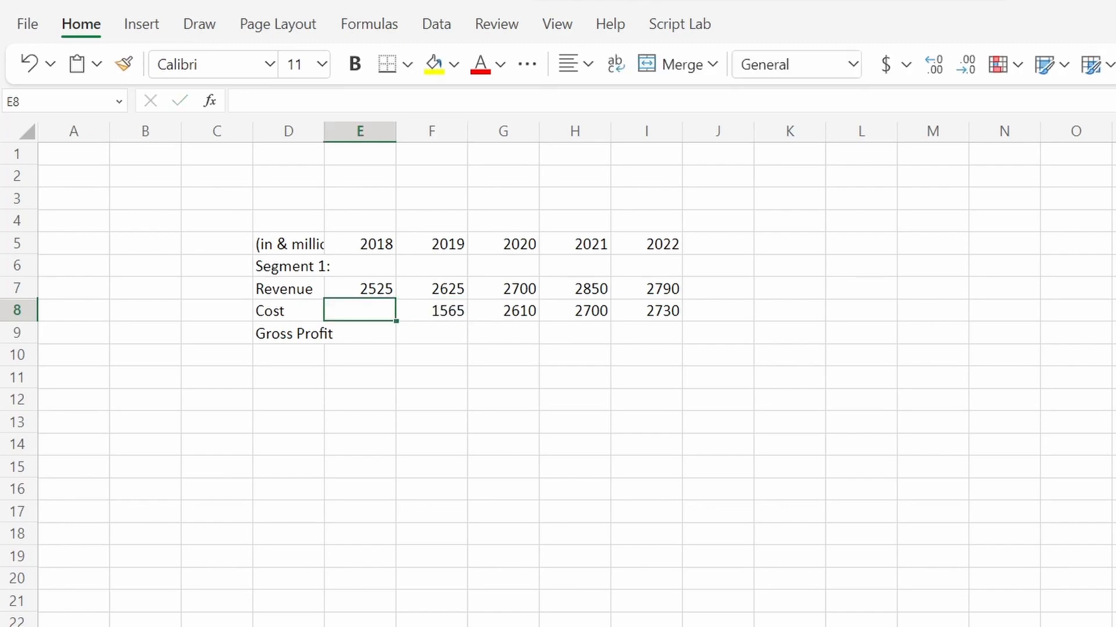
{"action": "type", "text": "1457"}
{"action": "key", "text": "Return"}
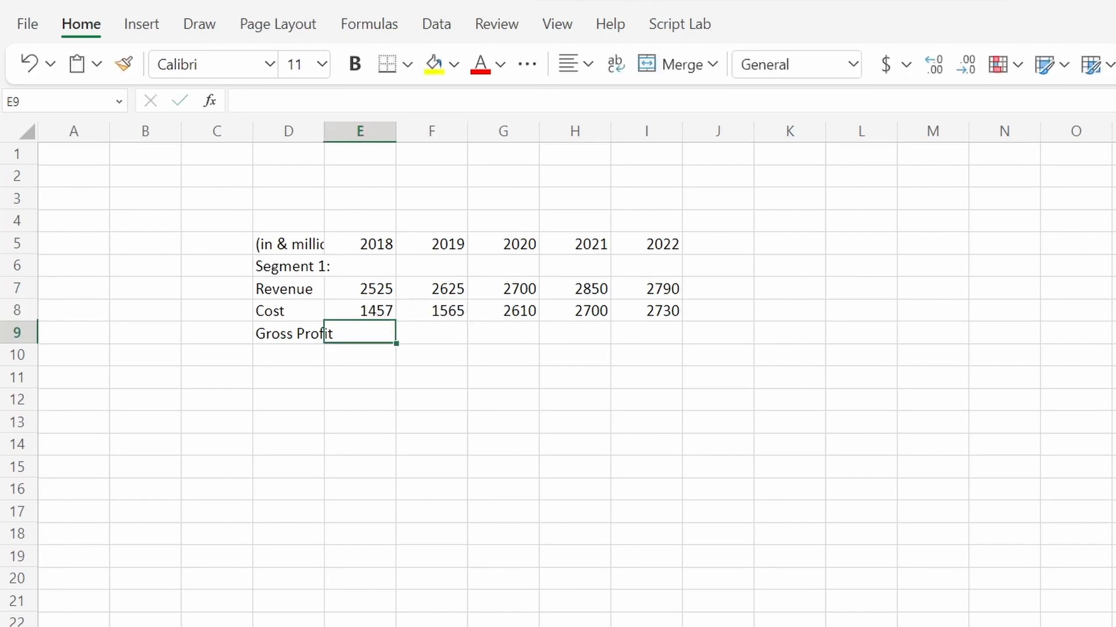
Step: Fill all the Gross Profit cells E9 to I9 with the value 1000 in a single entry
{"action": "key", "text": "shift+Right"}
{"action": "key", "text": "shift+Right"}
{"action": "key", "text": "shift+Right"}
{"action": "key", "text": "shift+Right"}
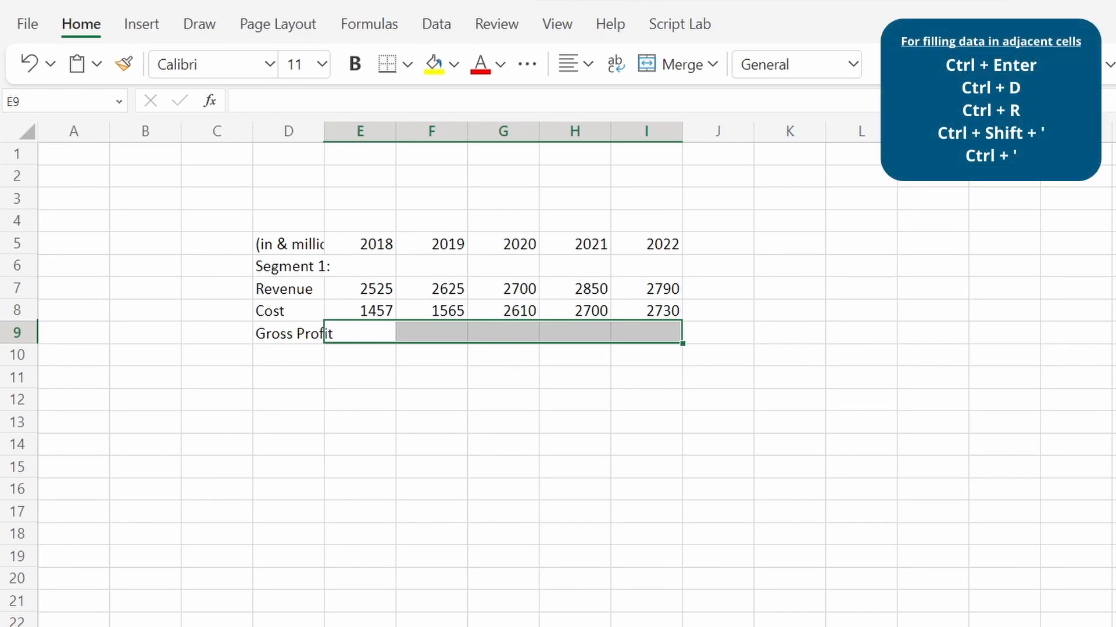
{"action": "type", "text": "1"}
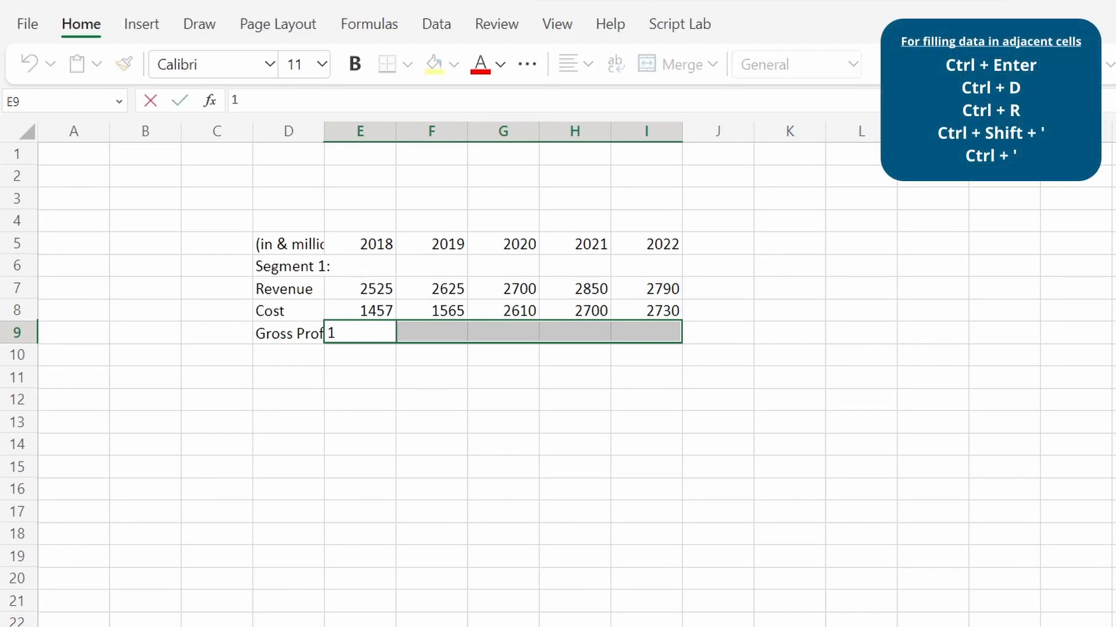
{"action": "type", "text": "000"}
{"action": "key", "text": "ctrl+Return"}
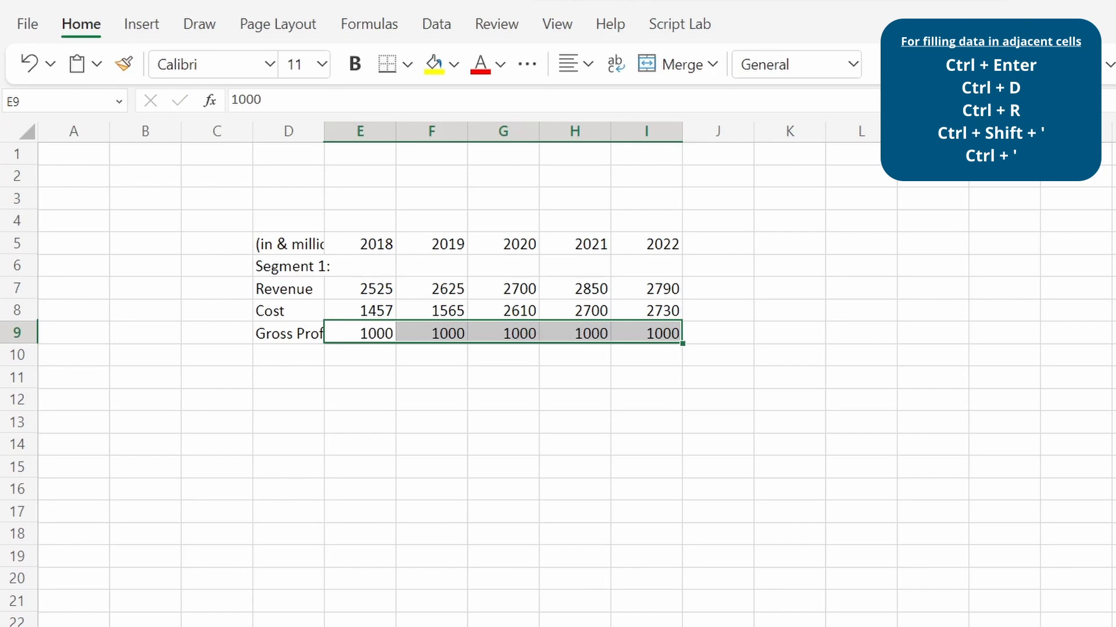
Step: Fill all the Gross Profit cells E9 to I9 with the formula =E7-E8 in a single entry
{"action": "key", "text": "BackSpace"}
{"action": "type", "text": "="}
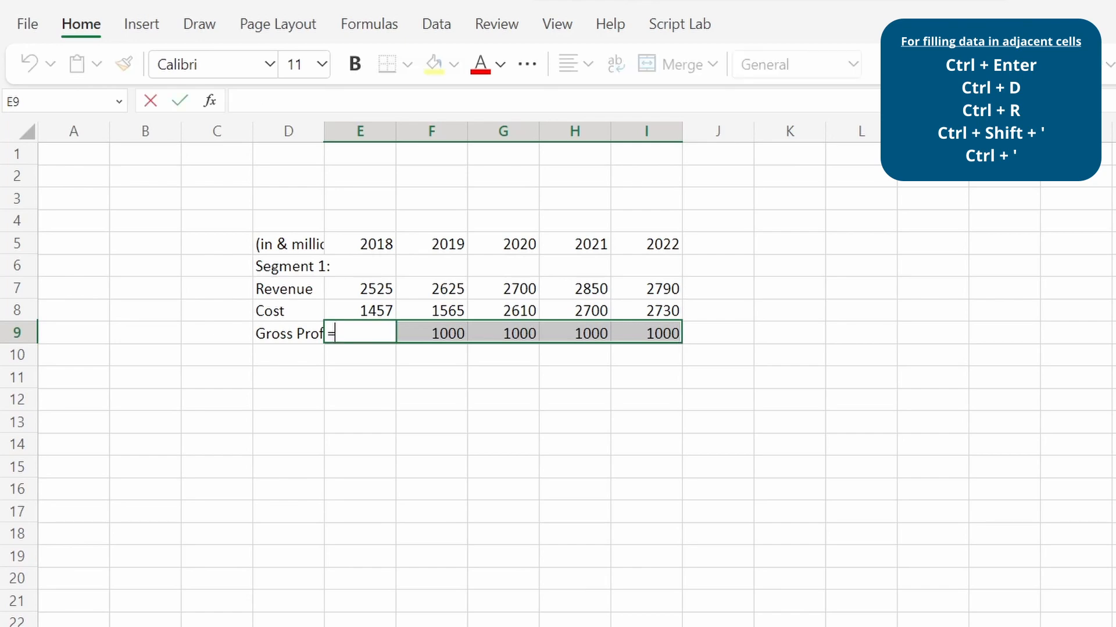
{"action": "type", "text": "E7"}
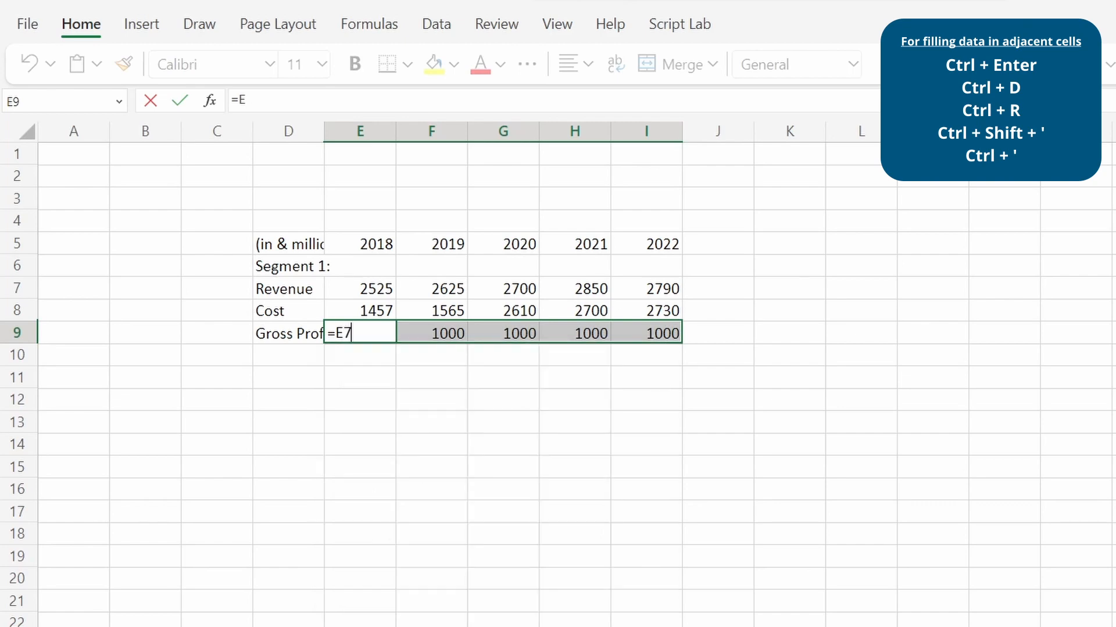
{"action": "type", "text": "-E"}
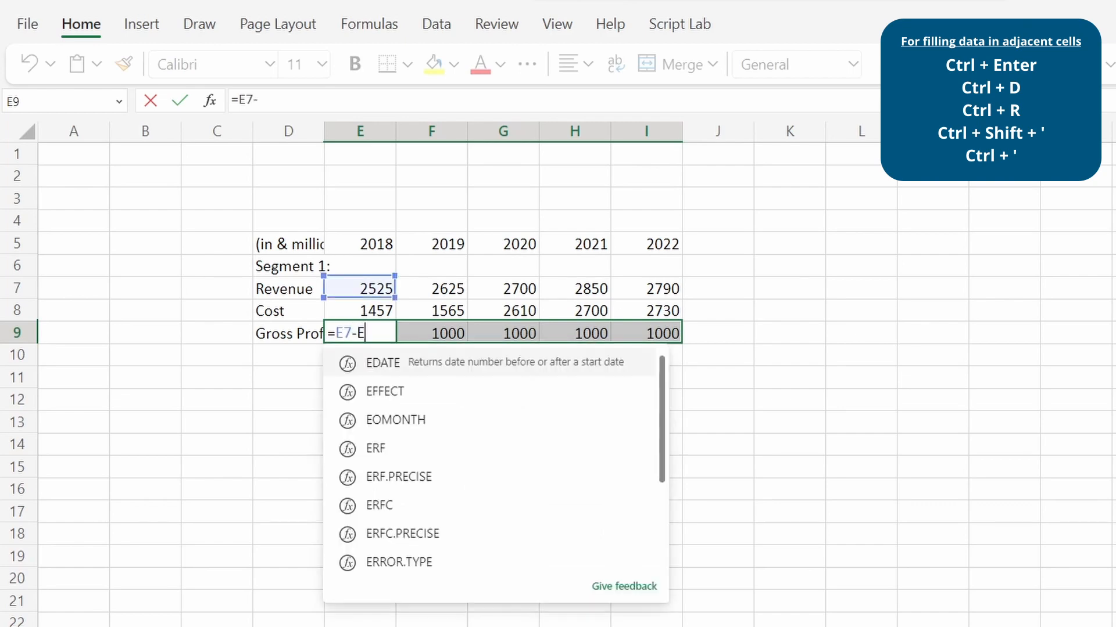
{"action": "type", "text": "8"}
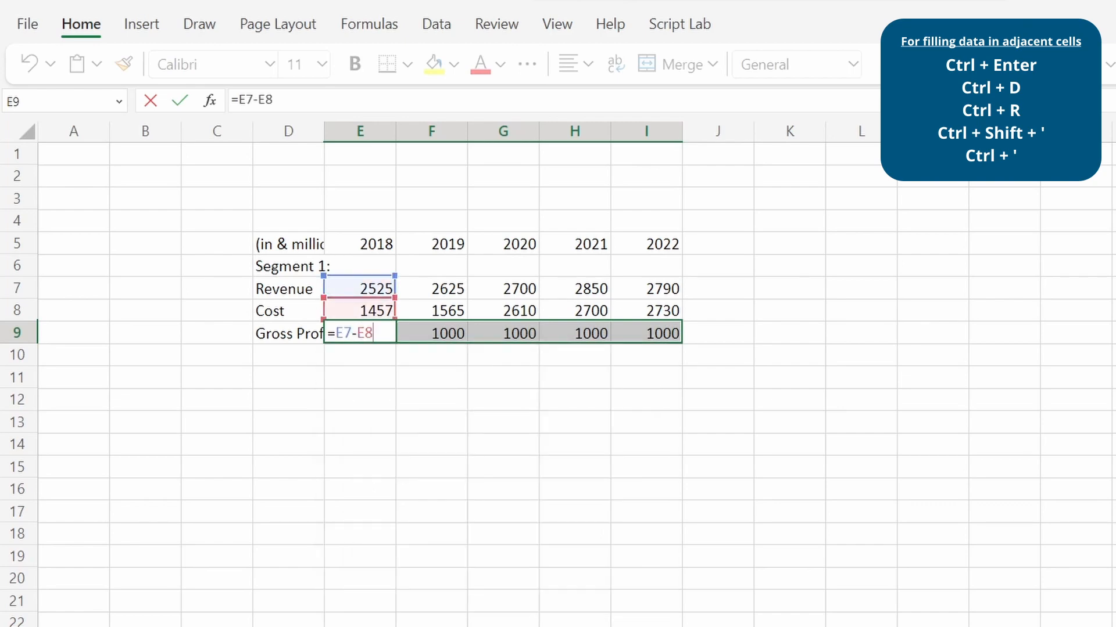
{"action": "key", "text": "ctrl+Return"}
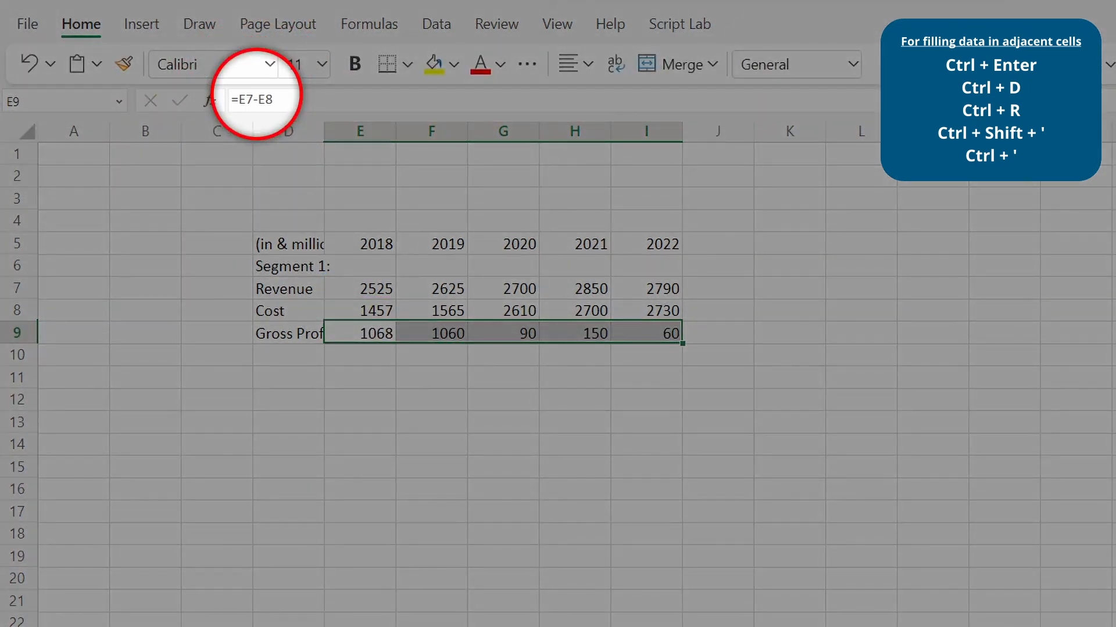
Step: Examine the Gross Profit formula in each cell from E9 to I9
{"action": "key", "text": "Right"}
{"action": "key", "text": "Right"}
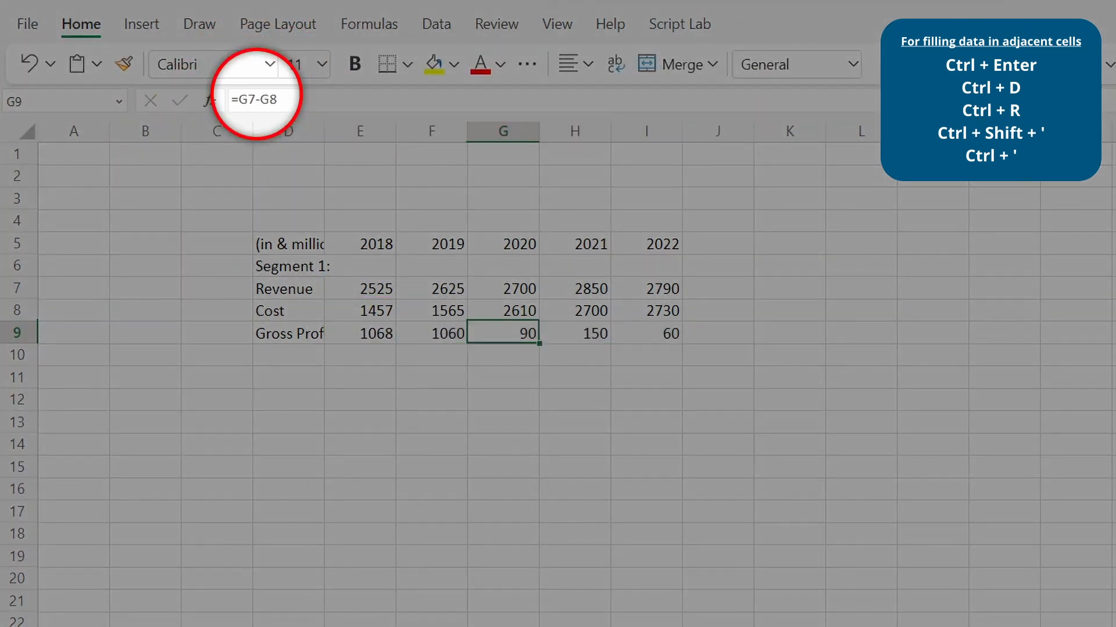
{"action": "key", "text": "Right"}
{"action": "key", "text": "Right"}
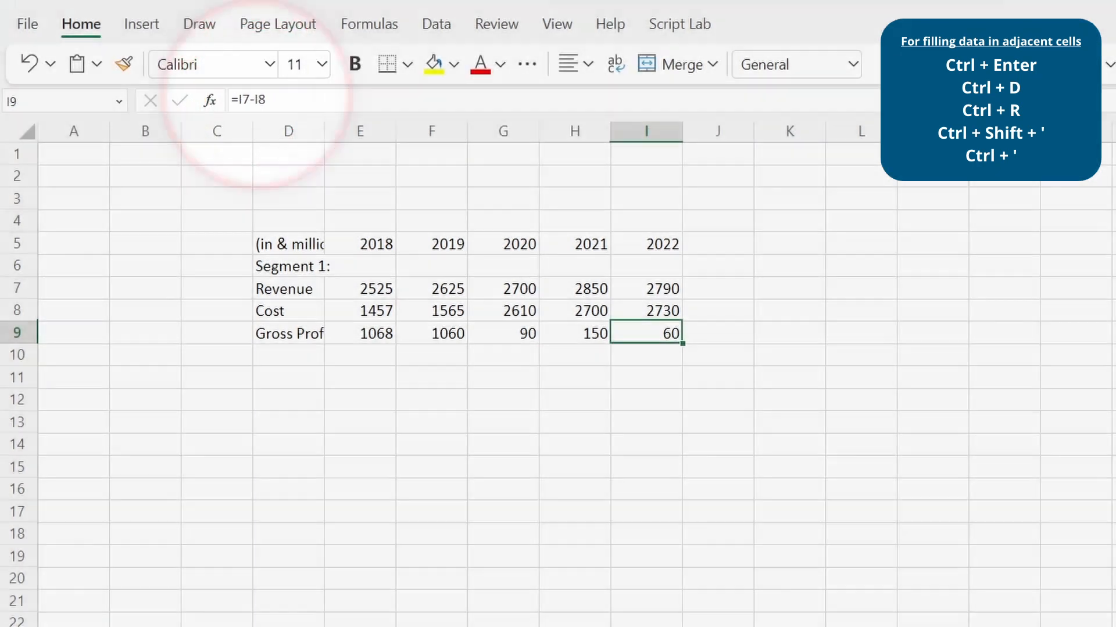
{"action": "key", "text": "Left"}
{"action": "key", "text": "Left"}
{"action": "key", "text": "Left"}
{"action": "key", "text": "Left"}
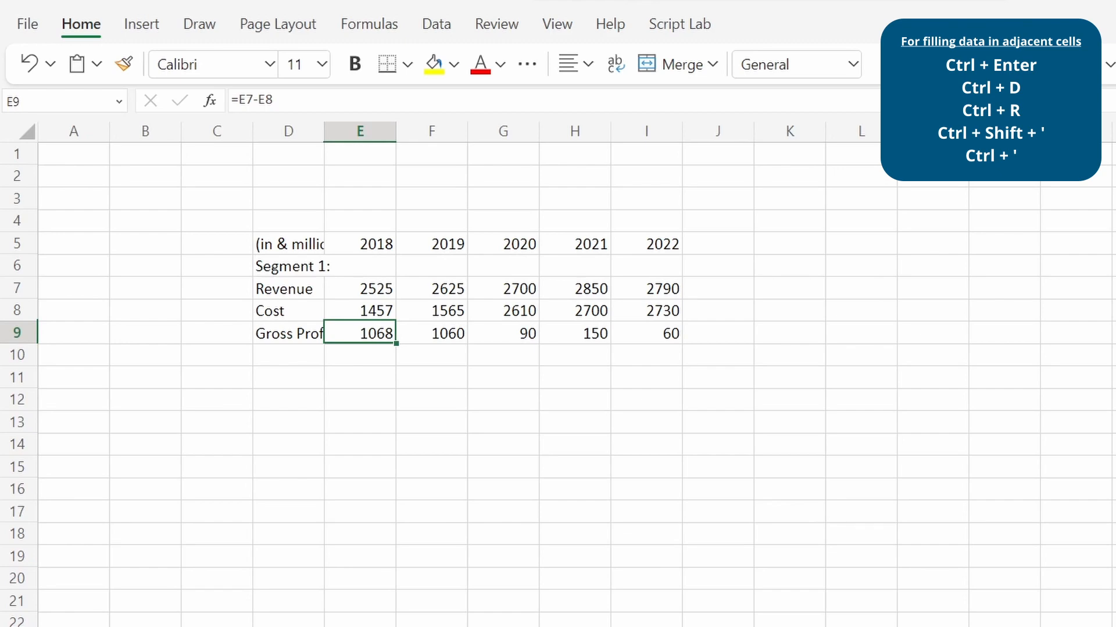
Step: Fill the Gross Profit formulas in E9 to I9 down through rows 10 and 11
{"action": "key", "text": "ctrl+shift+Right"}
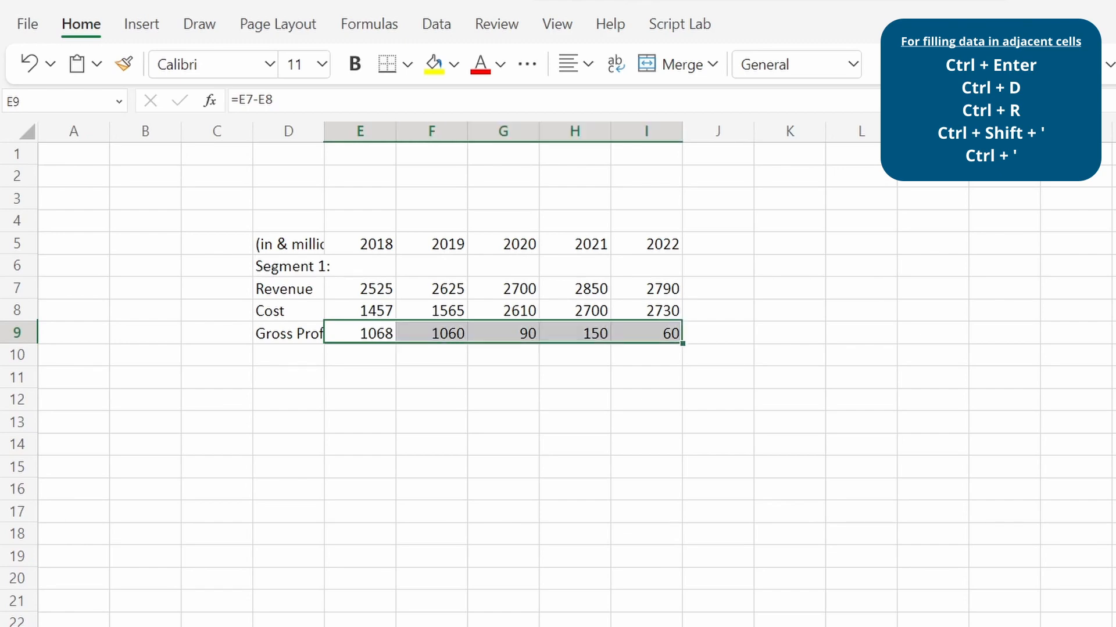
{"action": "key", "text": "shift+Down"}
{"action": "key", "text": "shift+Down"}
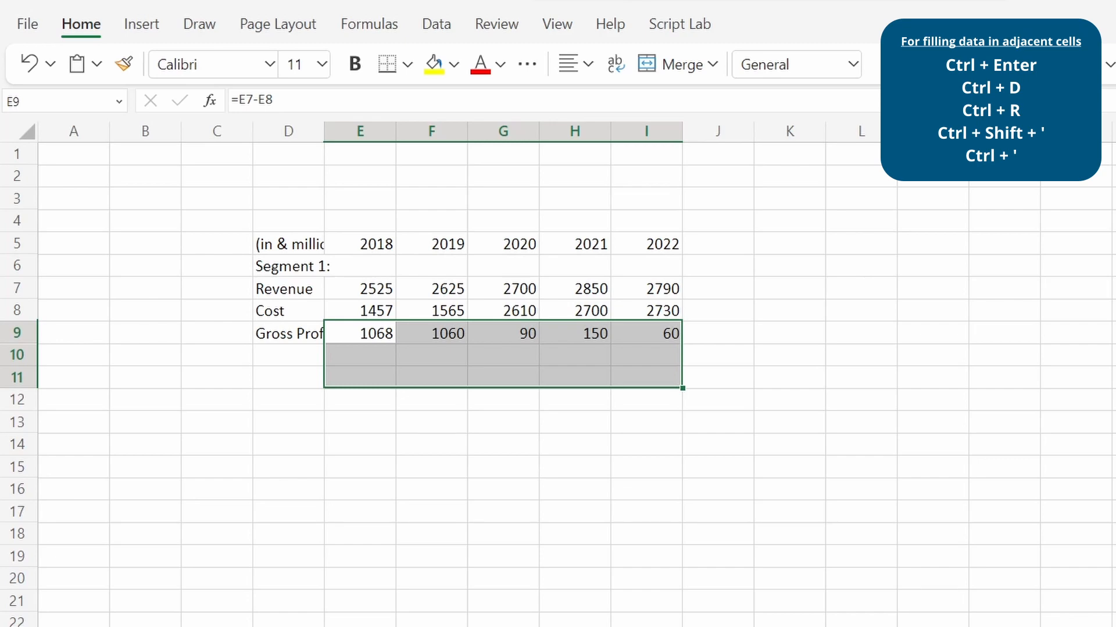
{"action": "key", "text": "ctrl+d"}
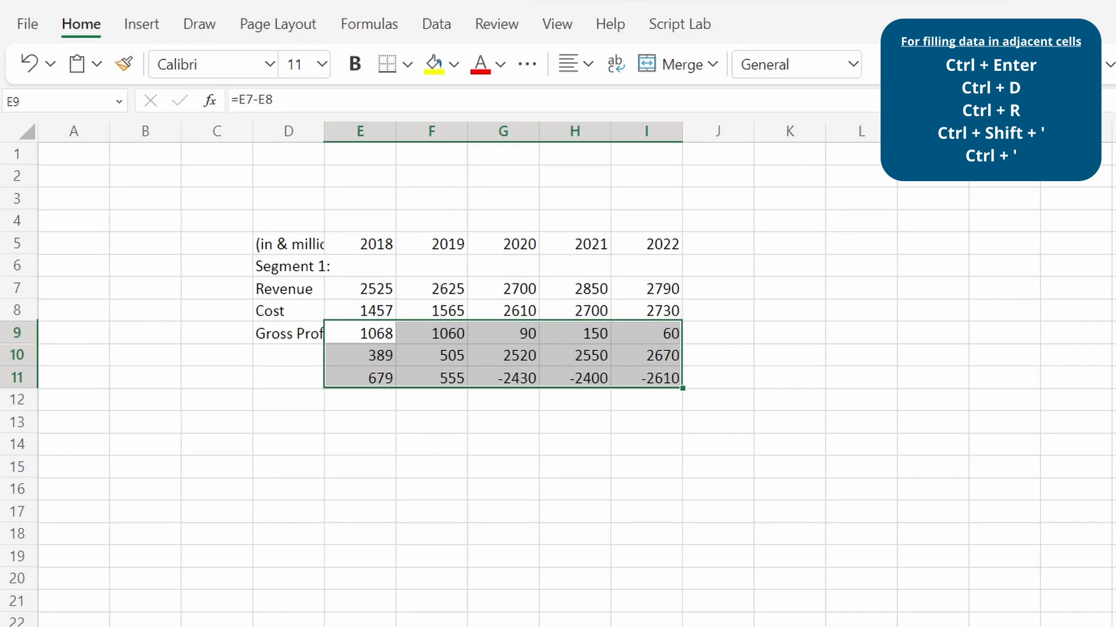
Step: Examine the formulas cell by cell across the filled range E9:I11
{"action": "key", "text": "Tab"}
{"action": "key", "text": "Tab"}
{"action": "key", "text": "Tab"}
{"action": "key", "text": "Tab"}
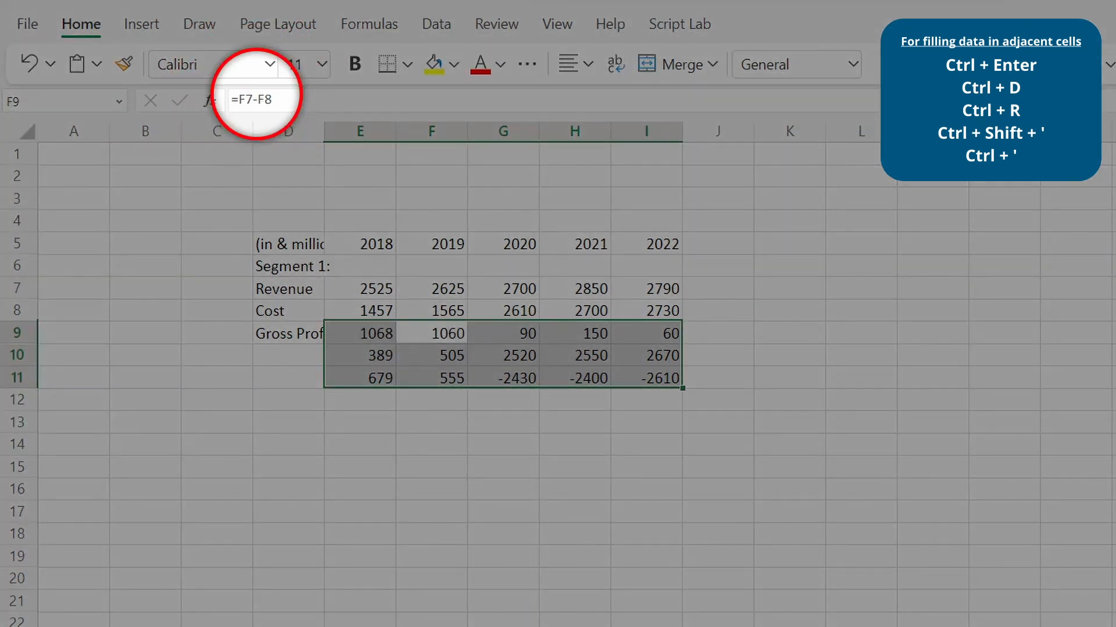
{"action": "key", "text": "Tab"}
{"action": "key", "text": "Tab"}
{"action": "key", "text": "Tab"}
{"action": "key", "text": "Tab"}
{"action": "key", "text": "Tab"}
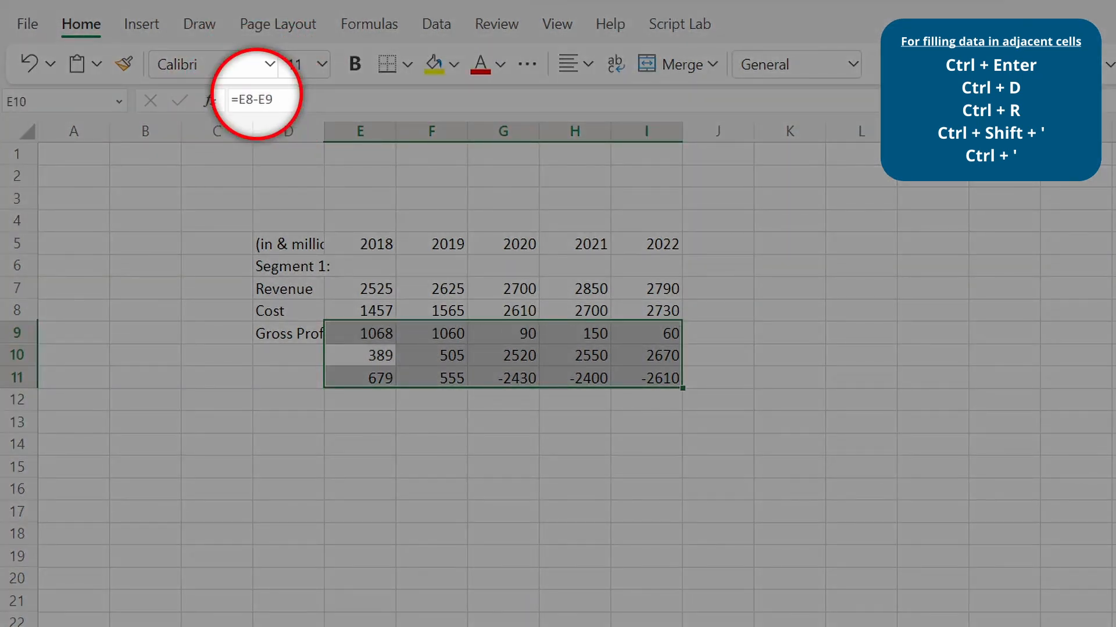
{"action": "key", "text": "Tab"}
{"action": "key", "text": "Tab"}
{"action": "key", "text": "Tab"}
{"action": "key", "text": "Tab"}
{"action": "key", "text": "Tab"}
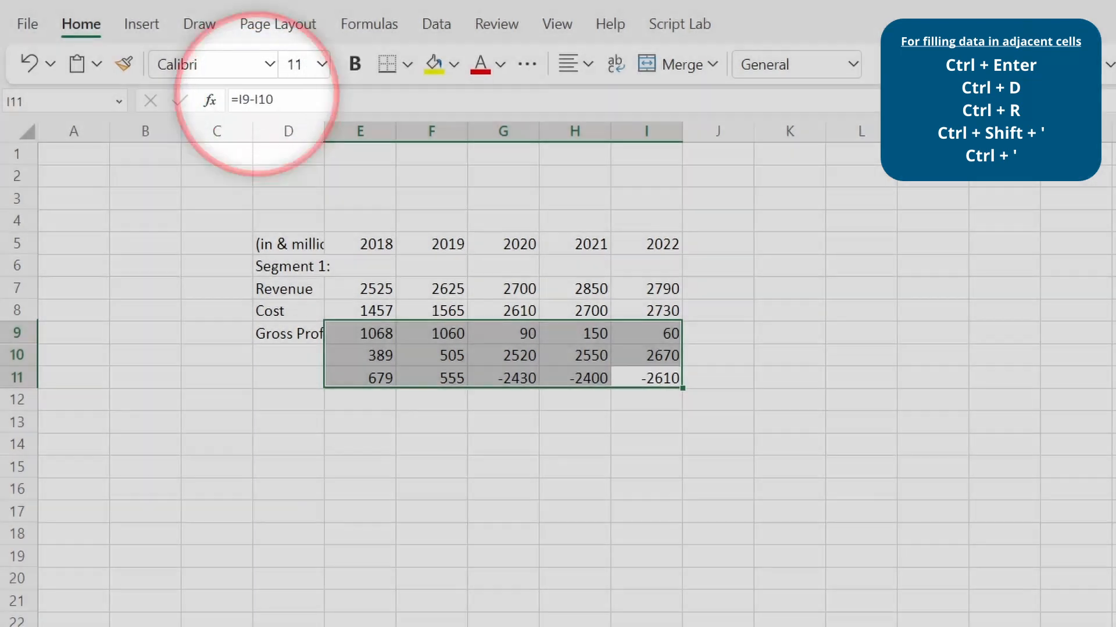
Step: Clear the range E9:I11 and fill the Gross Profit cells E9 to I9 with the Cost values from the row above
{"action": "key", "text": "Tab"}
{"action": "key", "text": "Delete"}
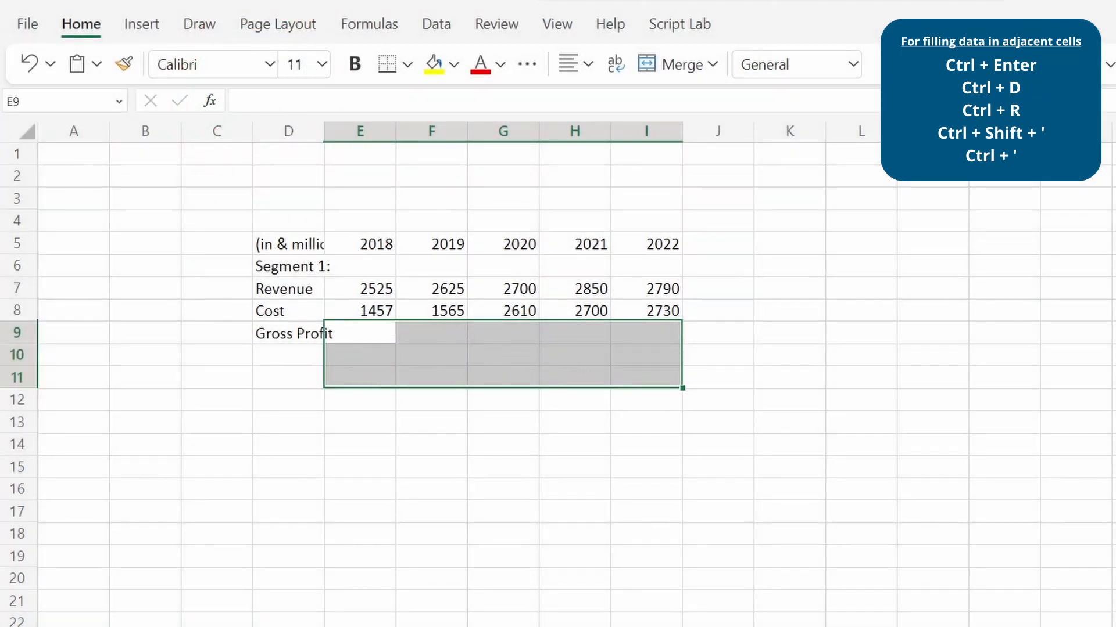
{"action": "left_click", "coordinate": [360, 333]}
{"action": "key", "text": "shift+Right"}
{"action": "key", "text": "shift+Right"}
{"action": "key", "text": "shift+Right"}
{"action": "key", "text": "shift+Right"}
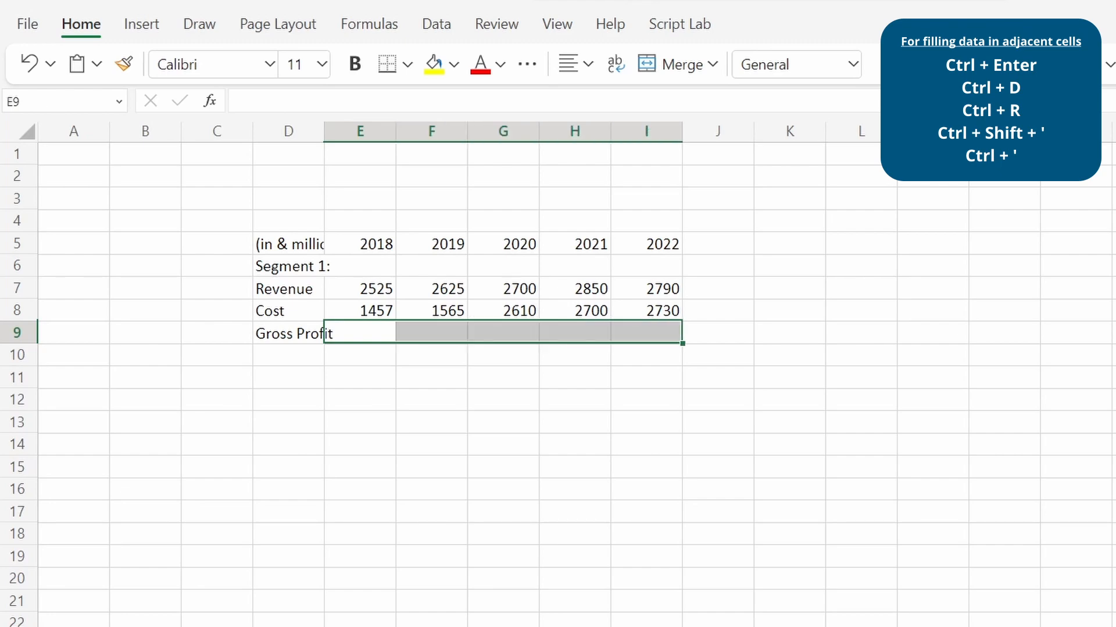
{"action": "key", "text": "ctrl+d"}
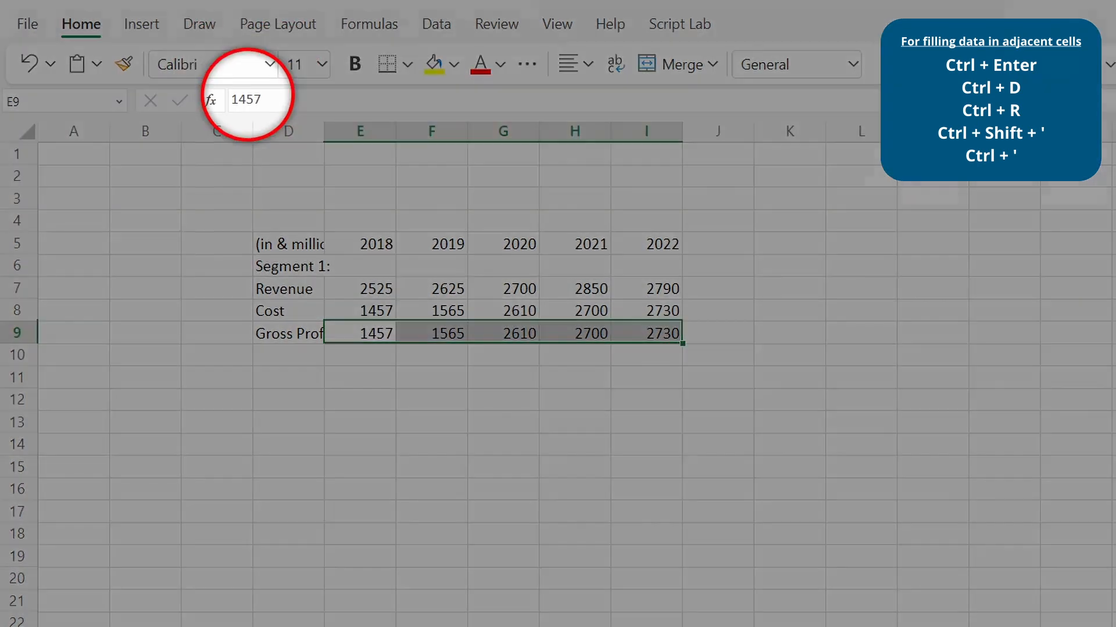
{"action": "key", "text": "Return"}
{"action": "key", "text": "Return"}
{"action": "key", "text": "Return"}
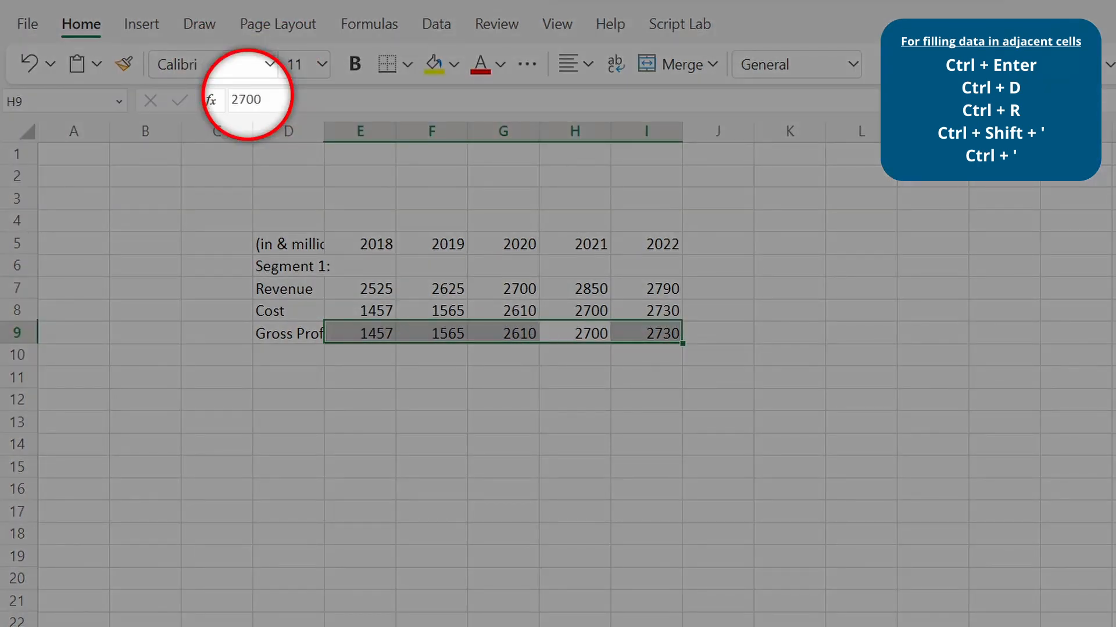
{"action": "key", "text": "Return"}
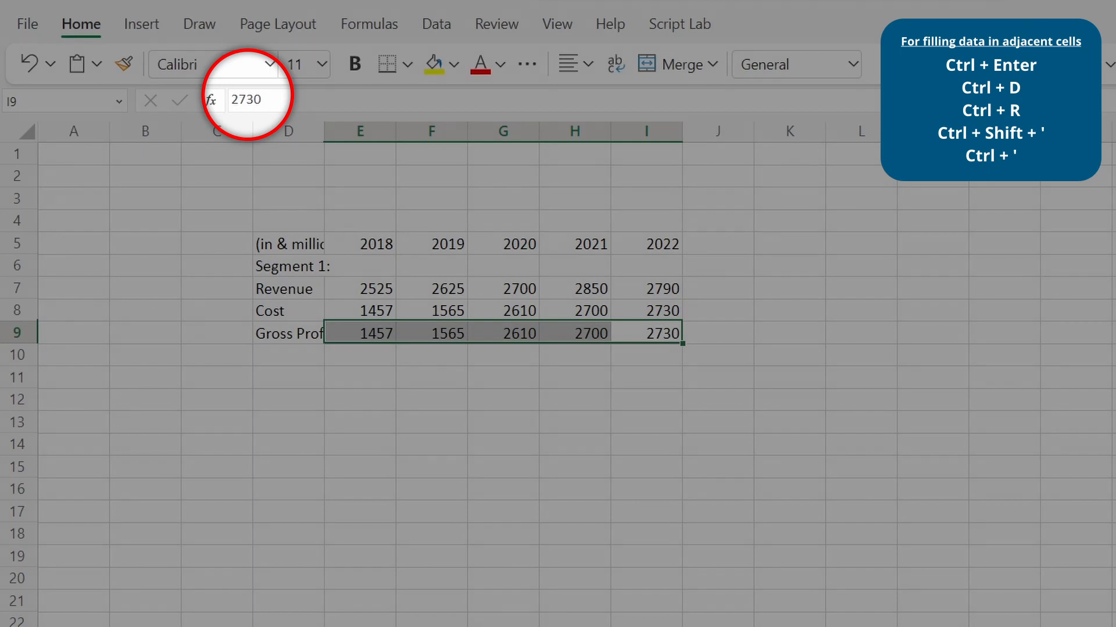
{"action": "key", "text": "Return"}
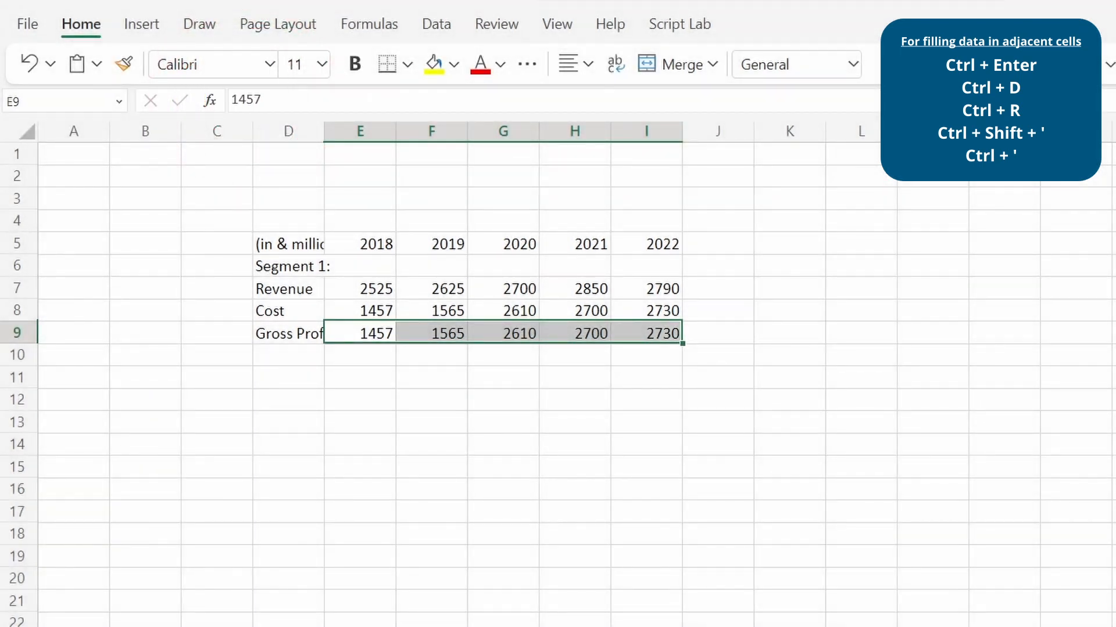
Step: Enter the formula =E7-E8 in cell E10, below the 2018 Gross Profit cell
{"action": "key", "text": "shift+BackSpace"}
{"action": "key", "text": "Down"}
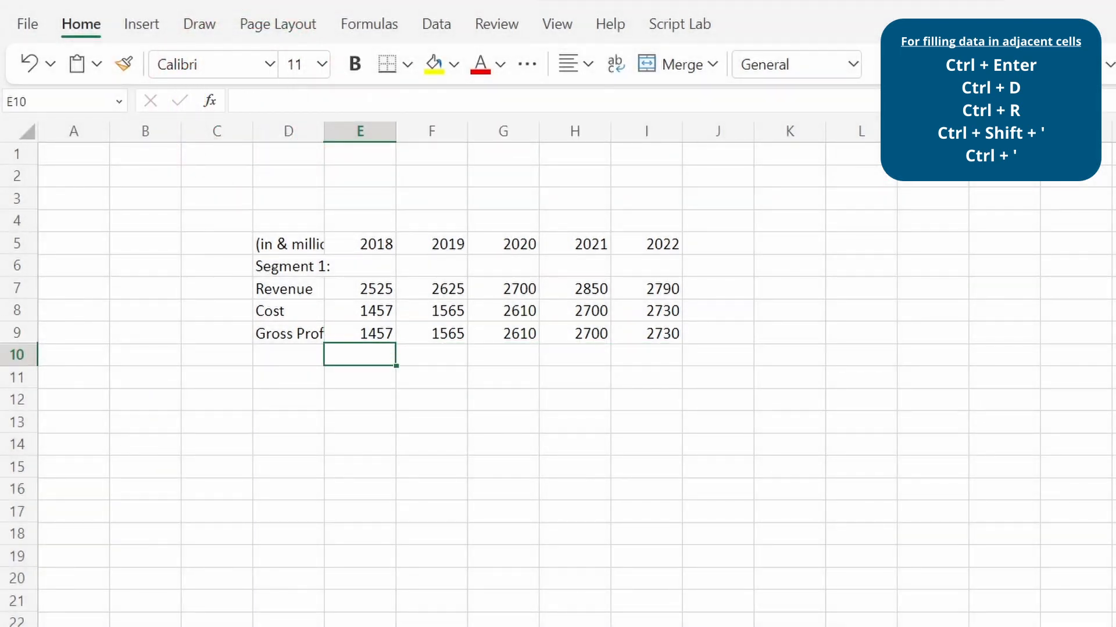
{"action": "type", "text": "=E"}
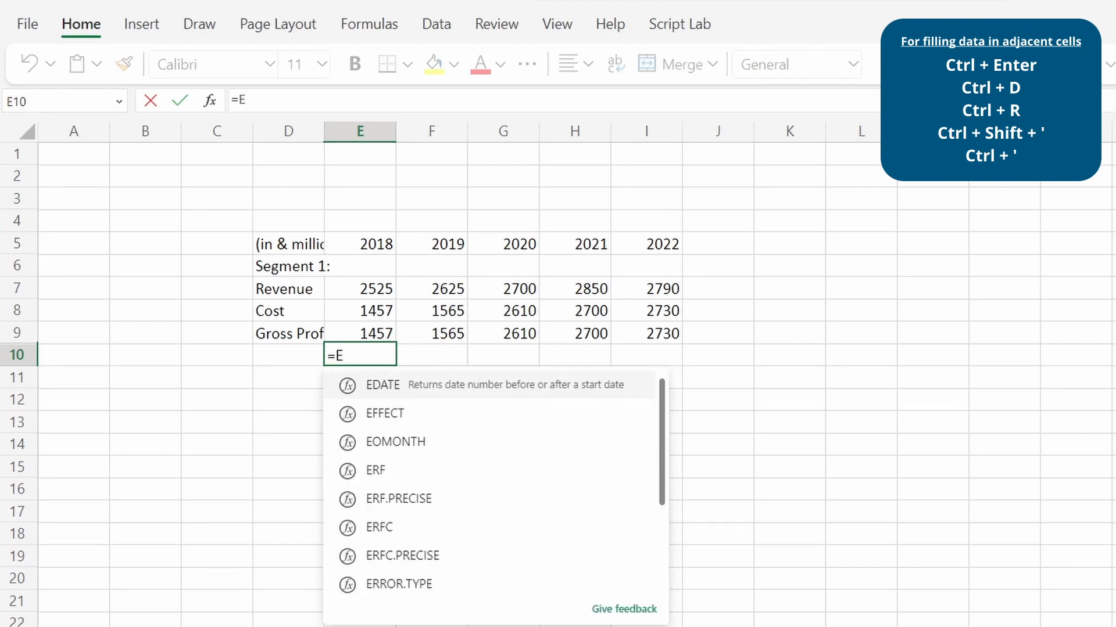
{"action": "type", "text": "7-E8"}
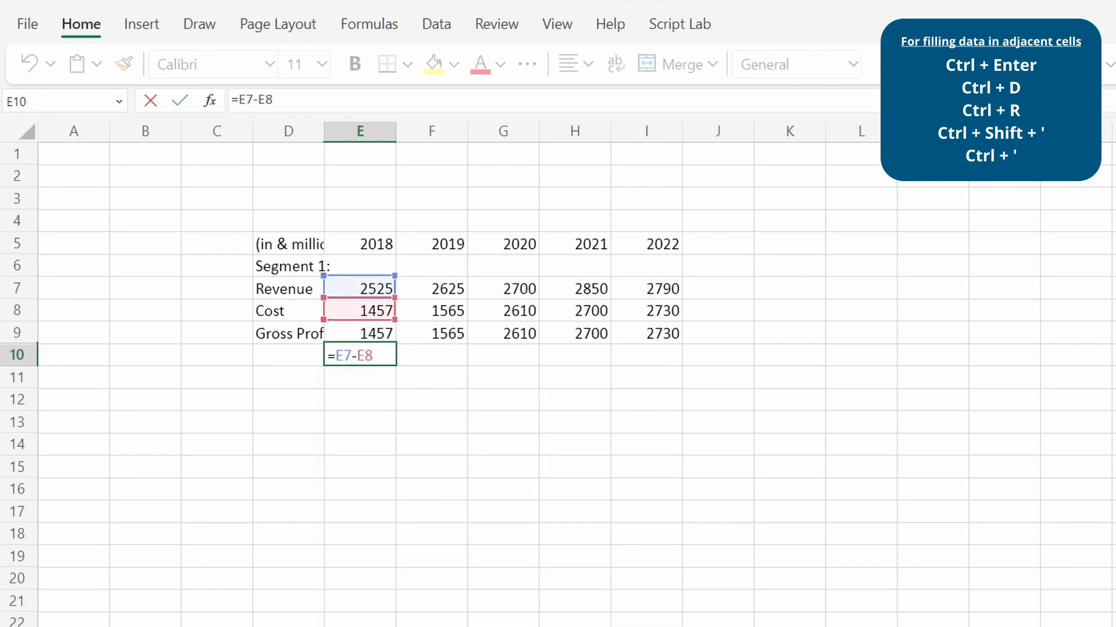
Step: Fill the contents of E9 and E10 rightward across both rows through column I
{"action": "key", "text": "shift+Up"}
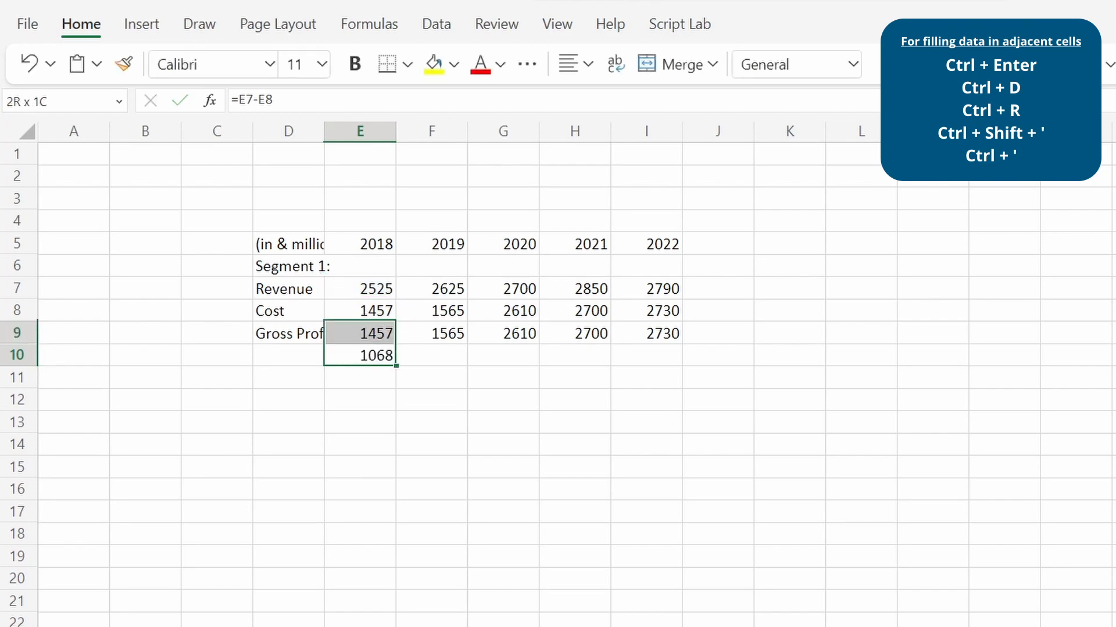
{"action": "key", "text": "Return"}
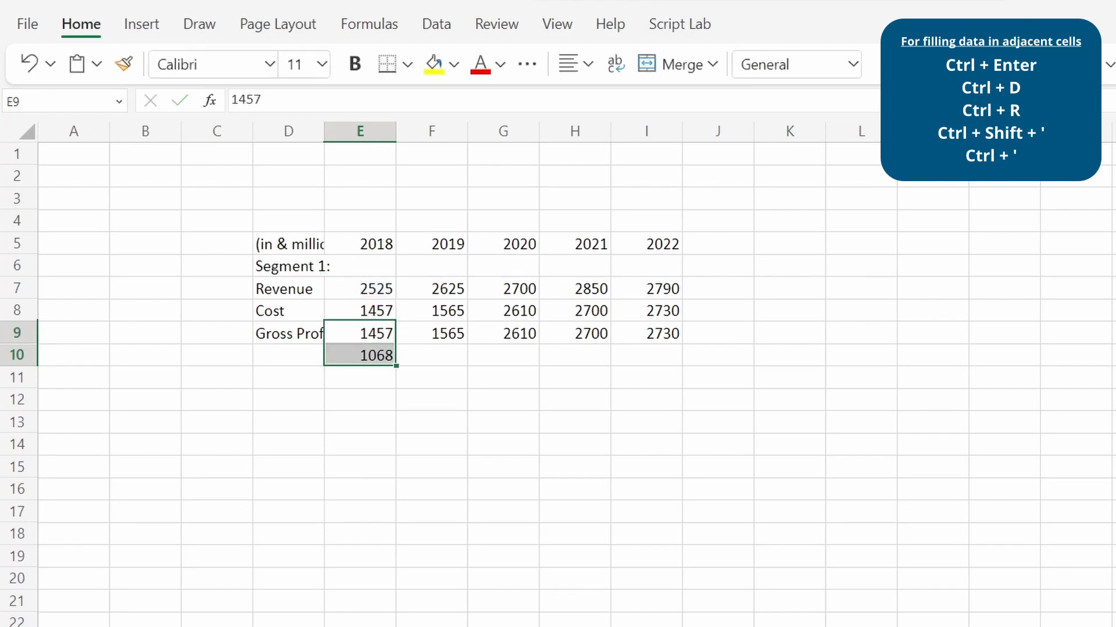
{"action": "key", "text": "ctrl+shift+Right"}
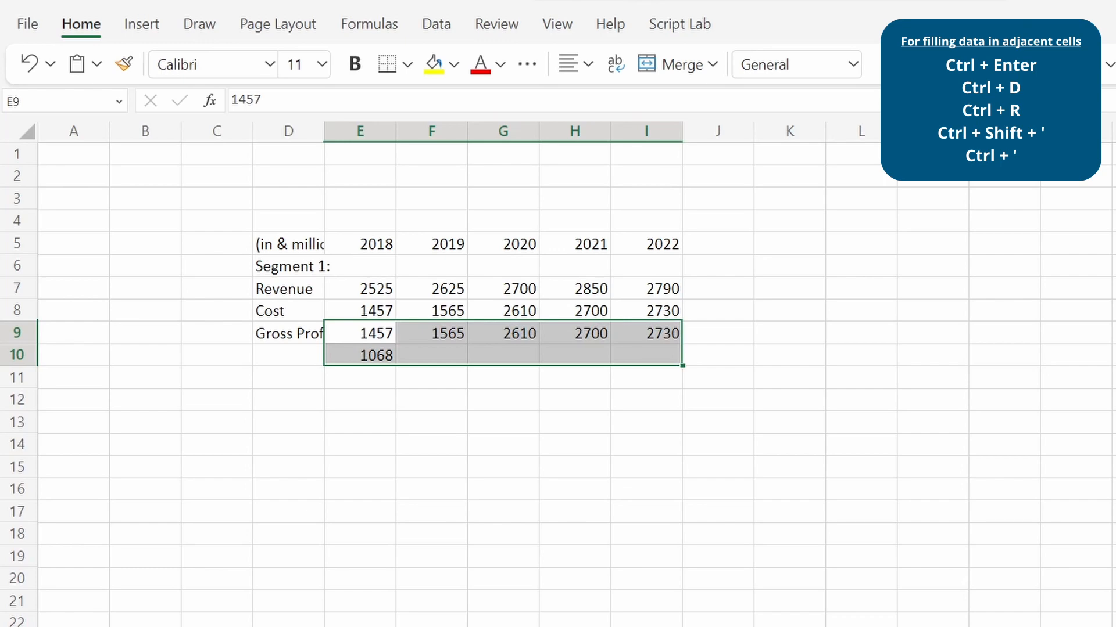
{"action": "key", "text": "ctrl+r"}
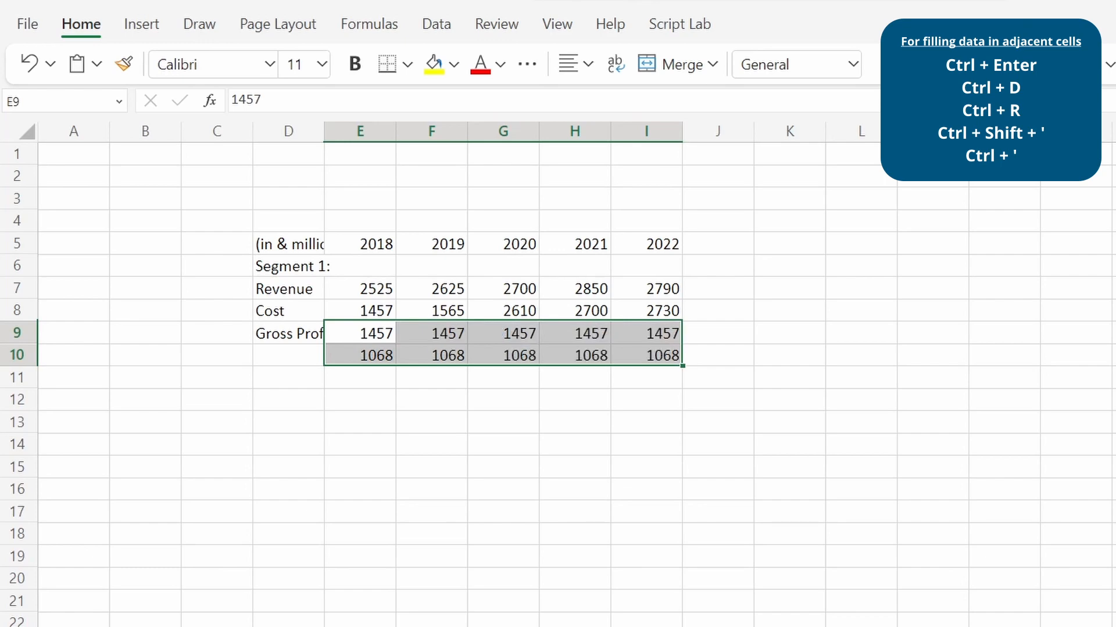
Step: Examine the contents of the filled range E9:I10 cell by cell
{"action": "key", "text": "Tab"}
{"action": "key", "text": "Tab"}
{"action": "key", "text": "Tab"}
{"action": "key", "text": "Tab"}
{"action": "key", "text": "Tab"}
{"action": "key", "text": "Tab"}
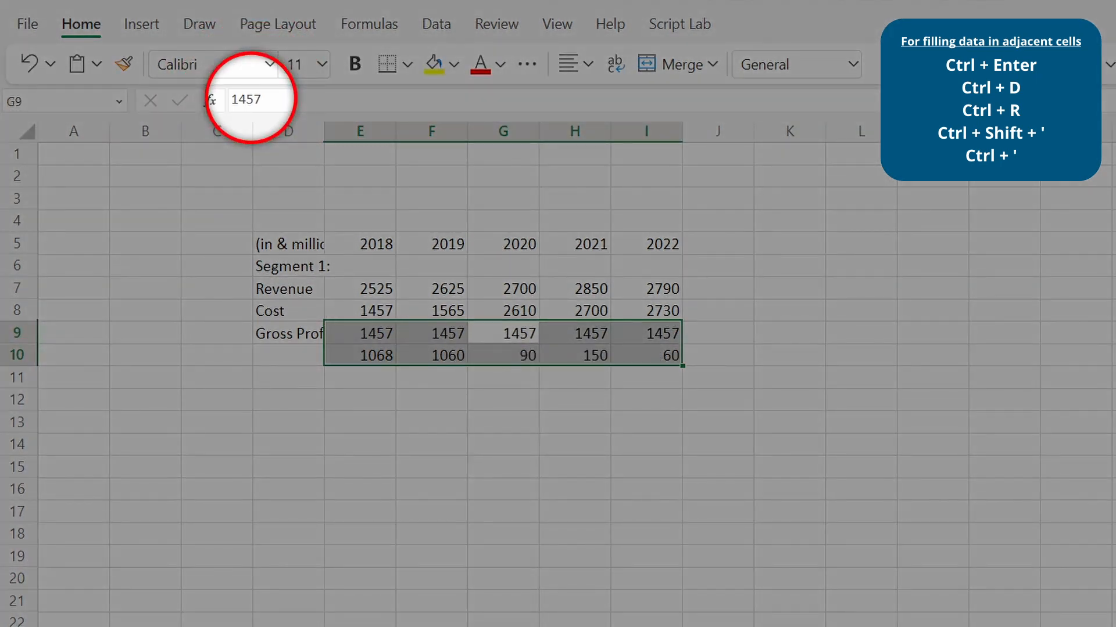
{"action": "key", "text": "Tab"}
{"action": "key", "text": "Tab"}
{"action": "key", "text": "Tab"}
{"action": "key", "text": "Tab"}
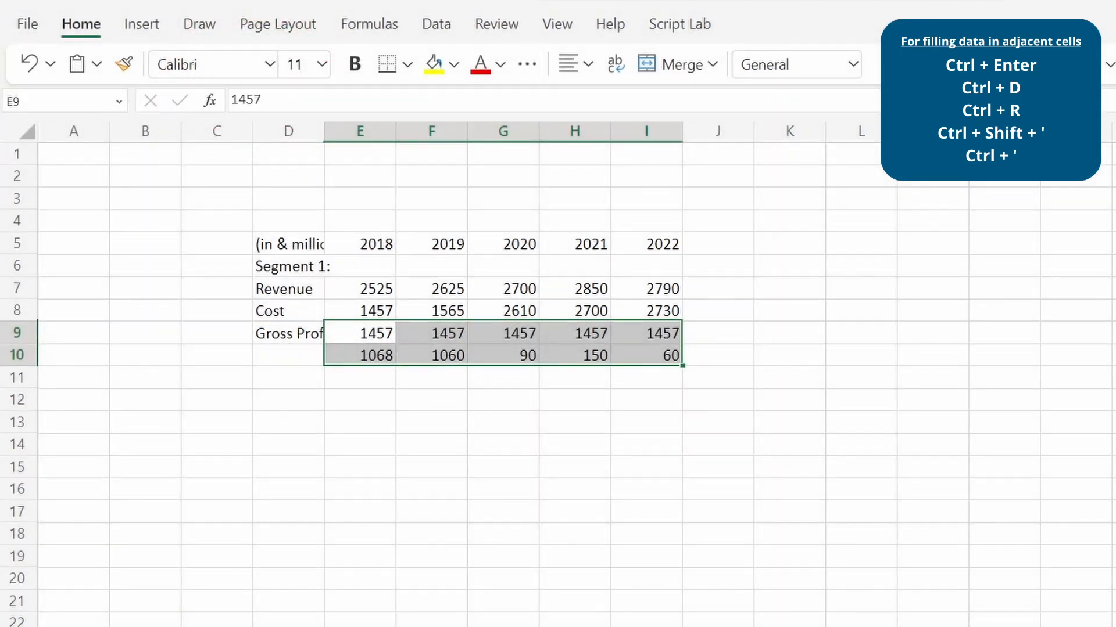
Step: Copy the exact formula =E7-E8 from cell E10 into E11 without adjusting its references
{"action": "key", "text": "Down"}
{"action": "key", "text": "Down"}
{"action": "key", "text": "ctrl+apostrophe"}
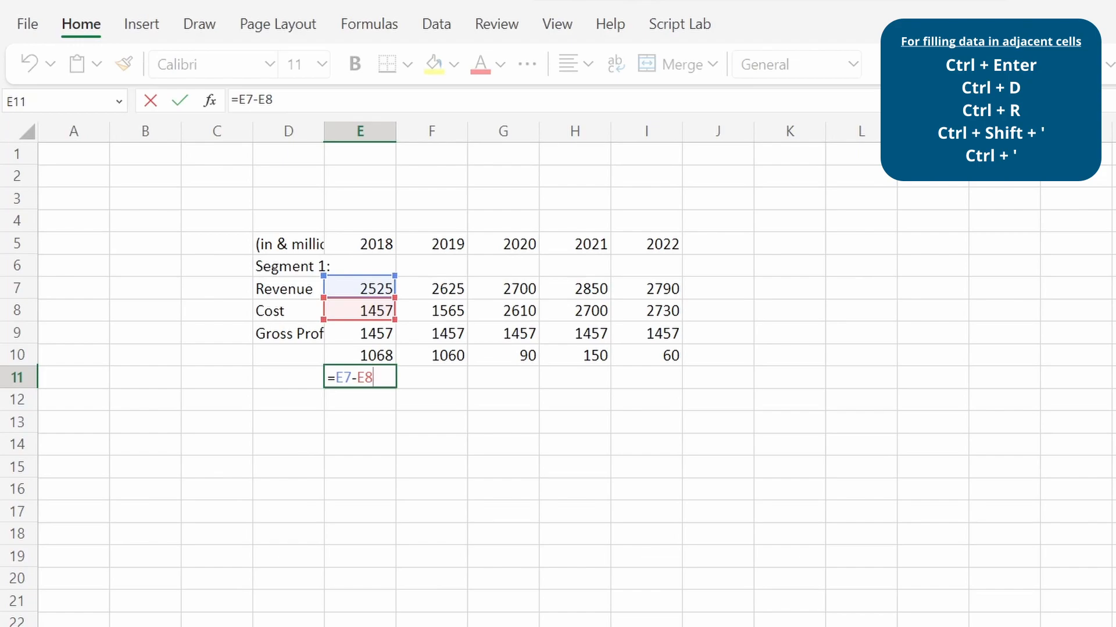
{"action": "key", "text": "shift+Return"}
{"action": "key", "text": "Down"}
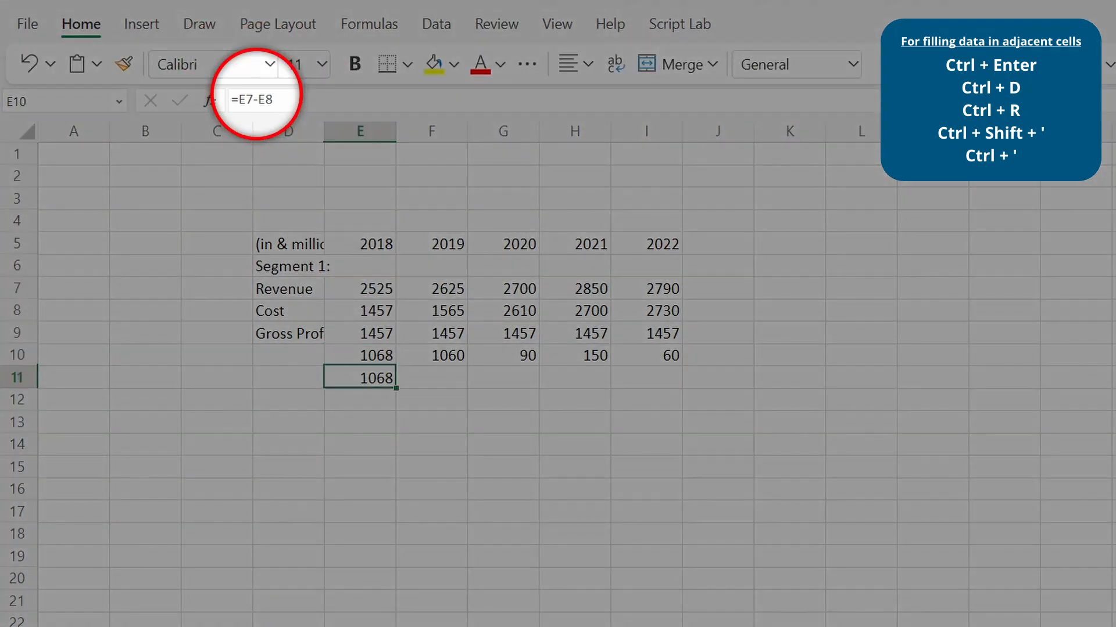
Step: Copy only the value 1060, not the formula, from cell F10 into F11
{"action": "key", "text": "Right"}
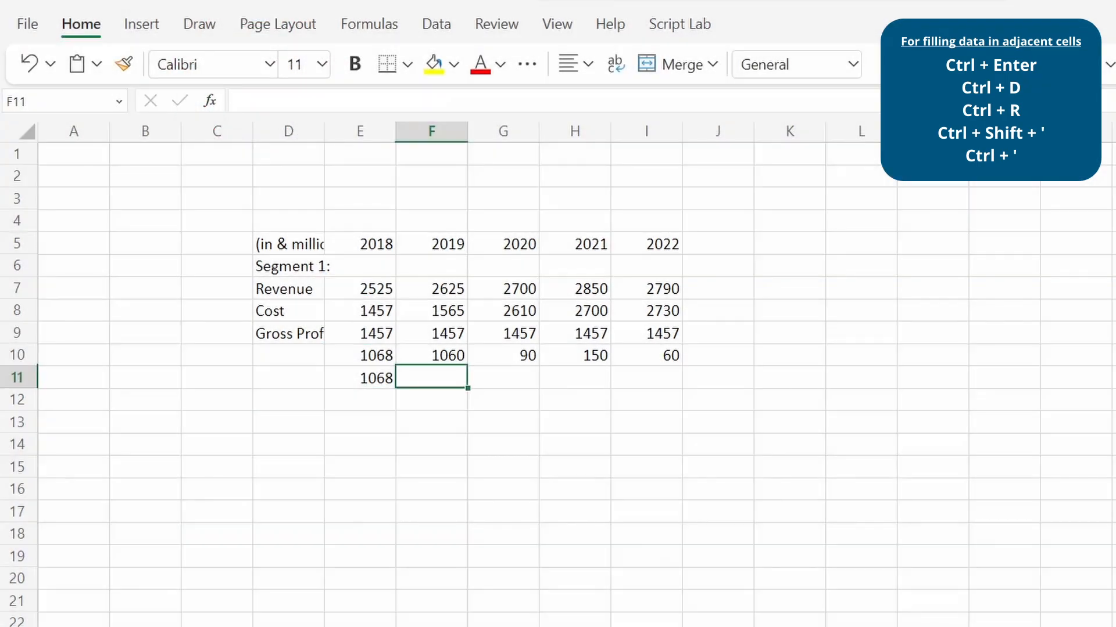
{"action": "key", "text": "ctrl+shift+apostrophe"}
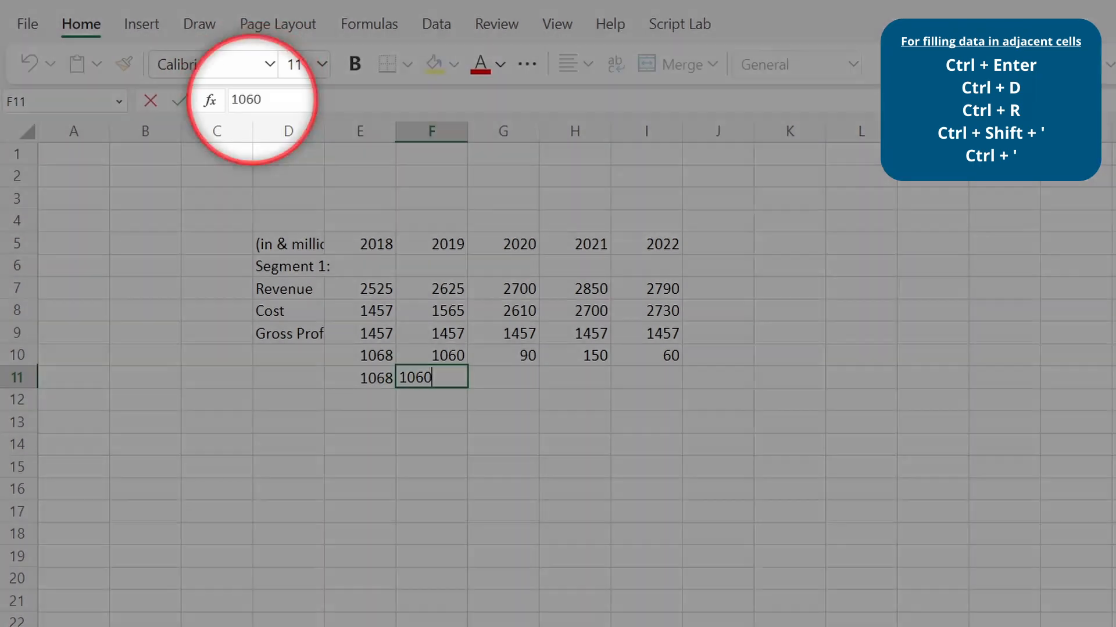
{"action": "key", "text": "Up"}
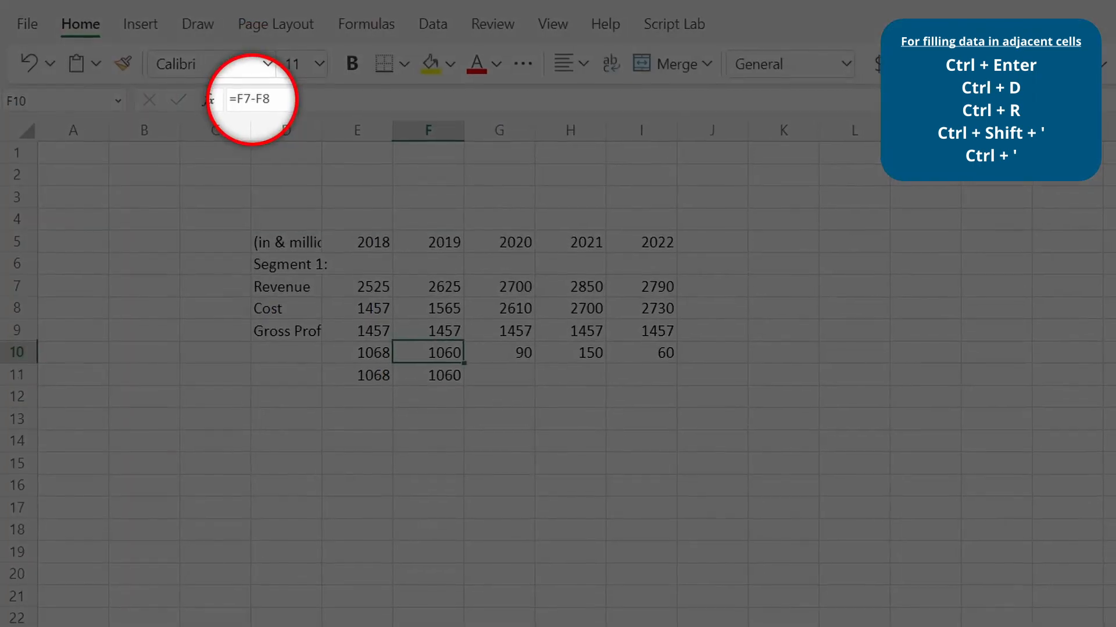
{"action": "key", "text": "Down"}
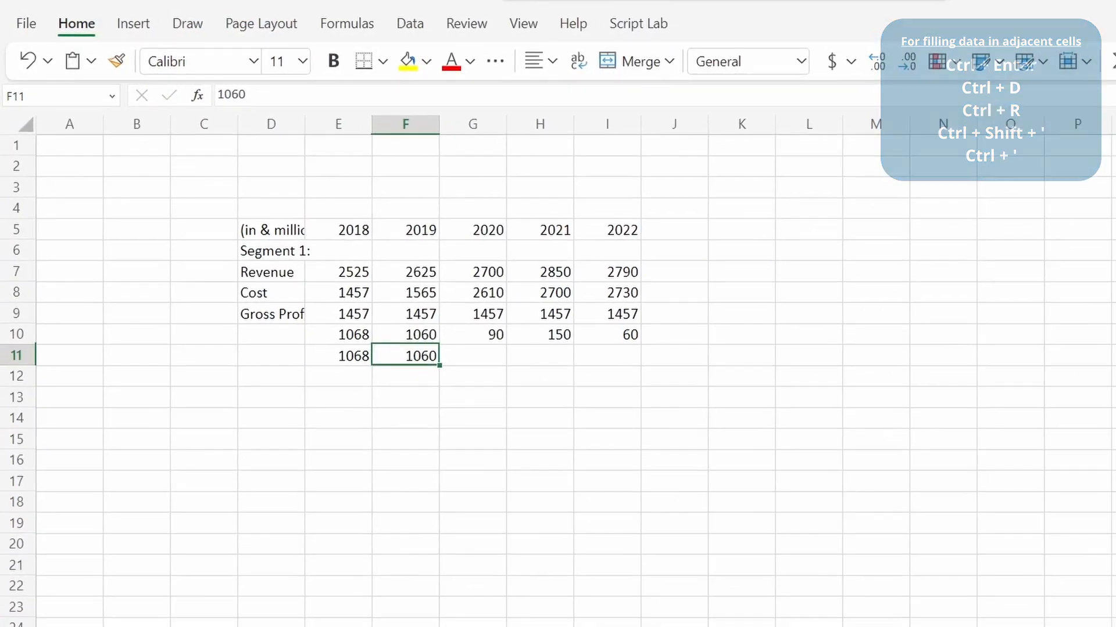
Step: Clear the contents of the range E9:I11 beneath the cost row
{"action": "key", "text": "Left"}
{"action": "key", "text": "Up"}
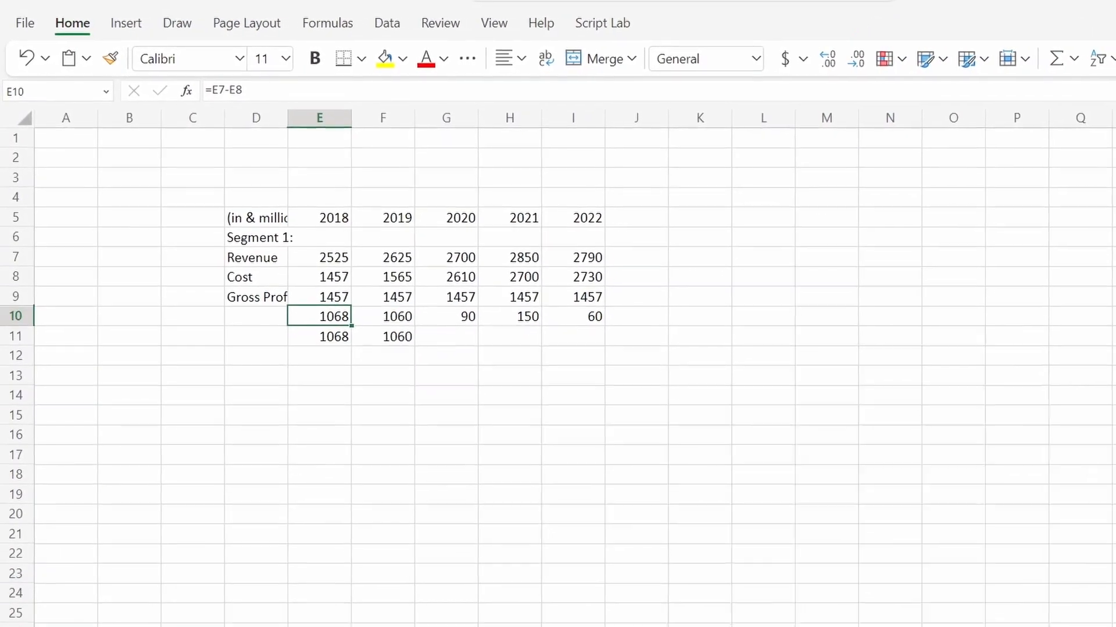
{"action": "key", "text": "Up"}
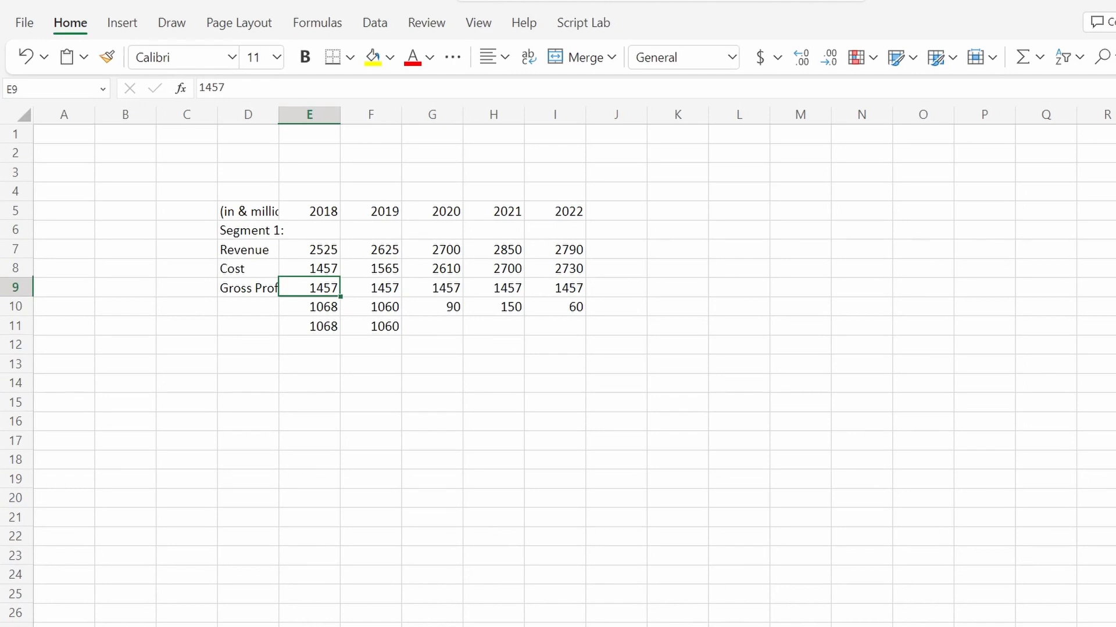
{"action": "key", "text": "shift+Down"}
{"action": "key", "text": "shift+Down"}
{"action": "key", "text": "shift+Right"}
{"action": "key", "text": "shift+Right"}
{"action": "key", "text": "shift+Right"}
{"action": "key", "text": "shift+Right"}
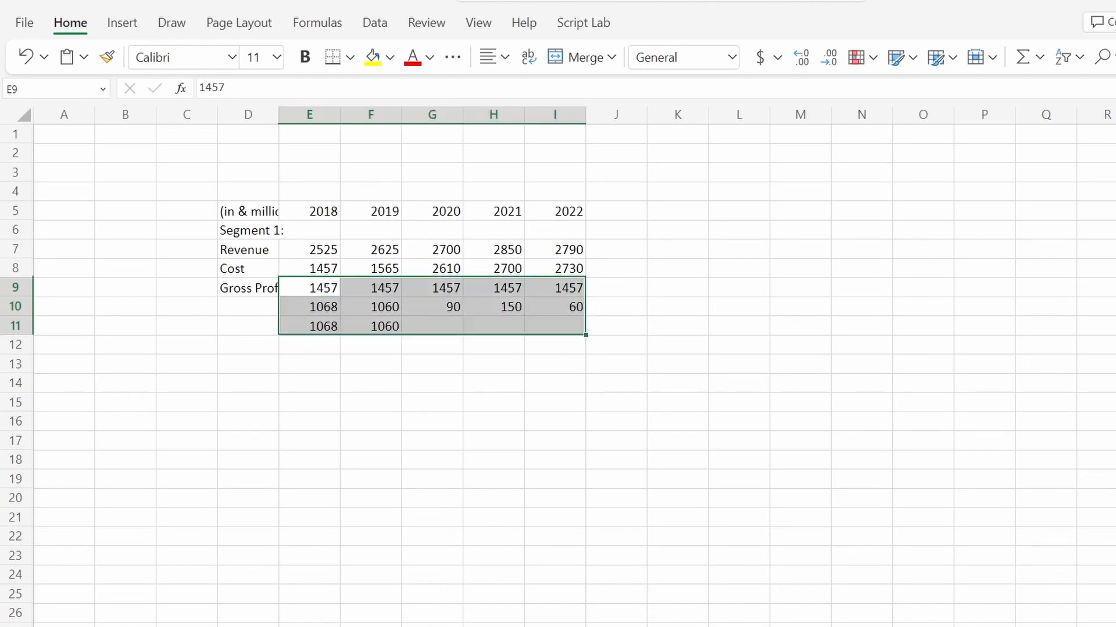
{"action": "key", "text": "Delete"}
Step: Fill the gross profit cells E9:I9 in one entry with the relative formula =E7-E8
{"action": "key", "text": "shift+Up"}
{"action": "key", "text": "shift+Up"}
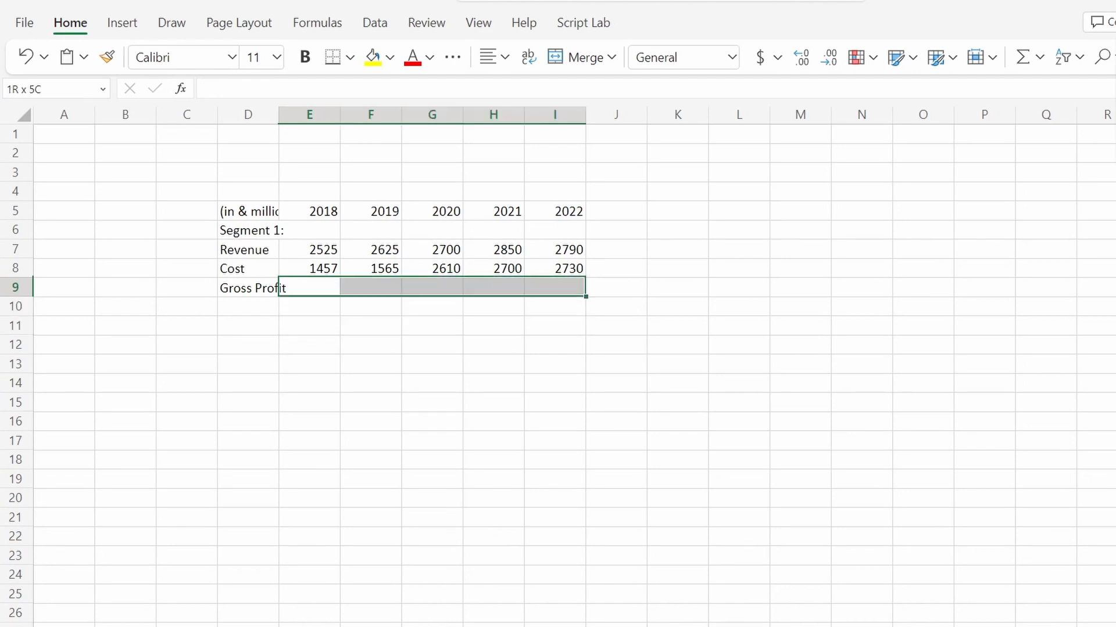
{"action": "type", "text": "=E7-E8"}
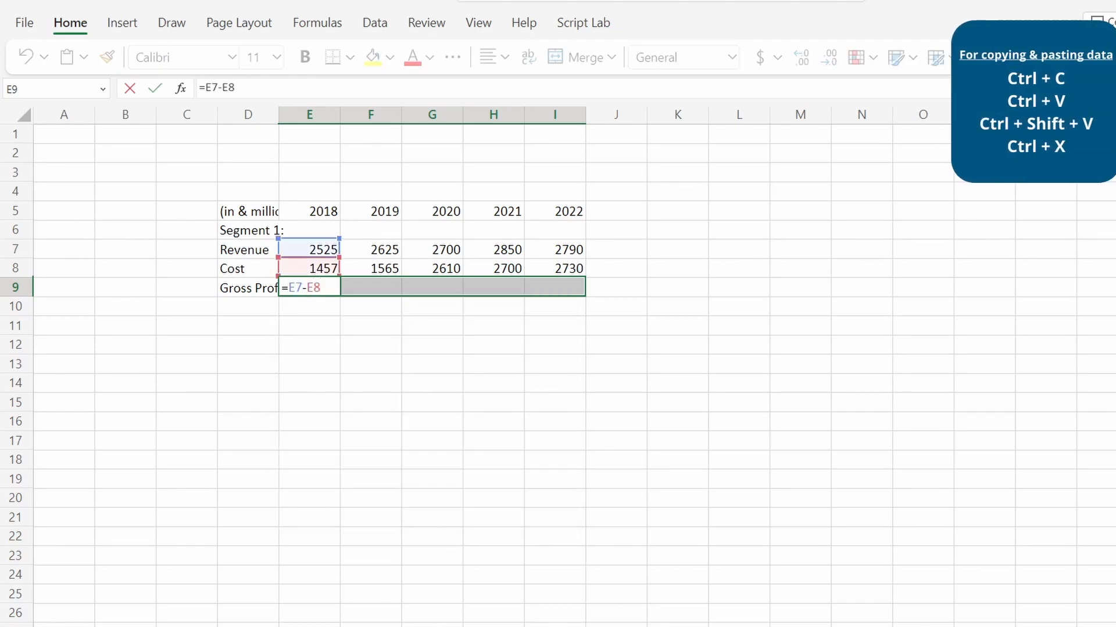
{"action": "key", "text": "ctrl+Return"}
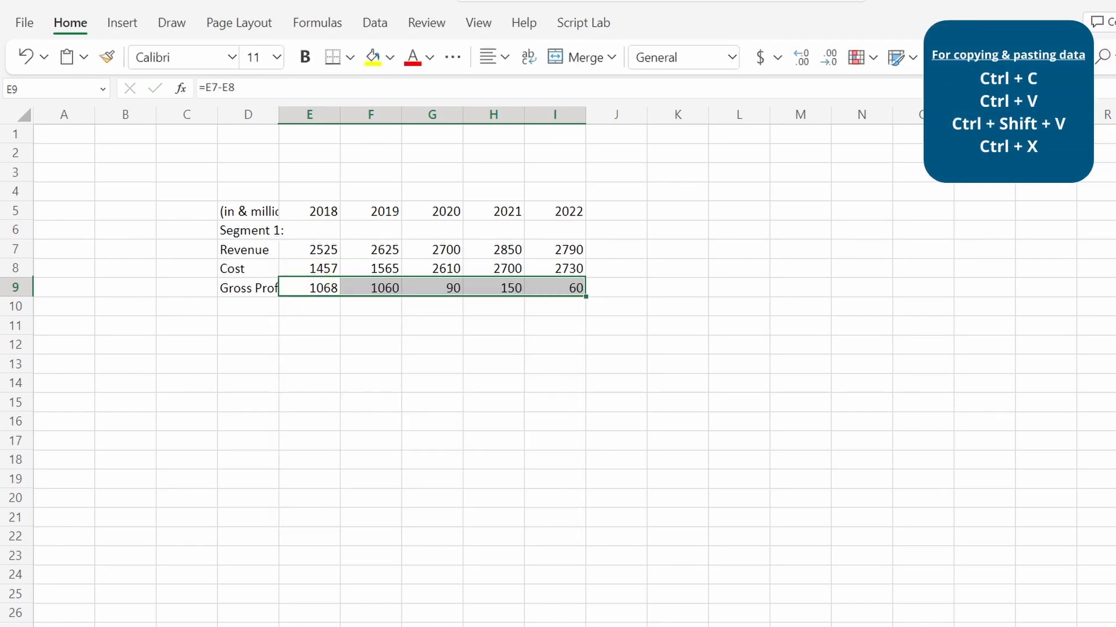
Step: Copy the Segment 1 block D6:I9 with its formulas to the range starting at D12
{"action": "left_click", "coordinate": [310, 288]}
{"action": "key", "text": "Left"}
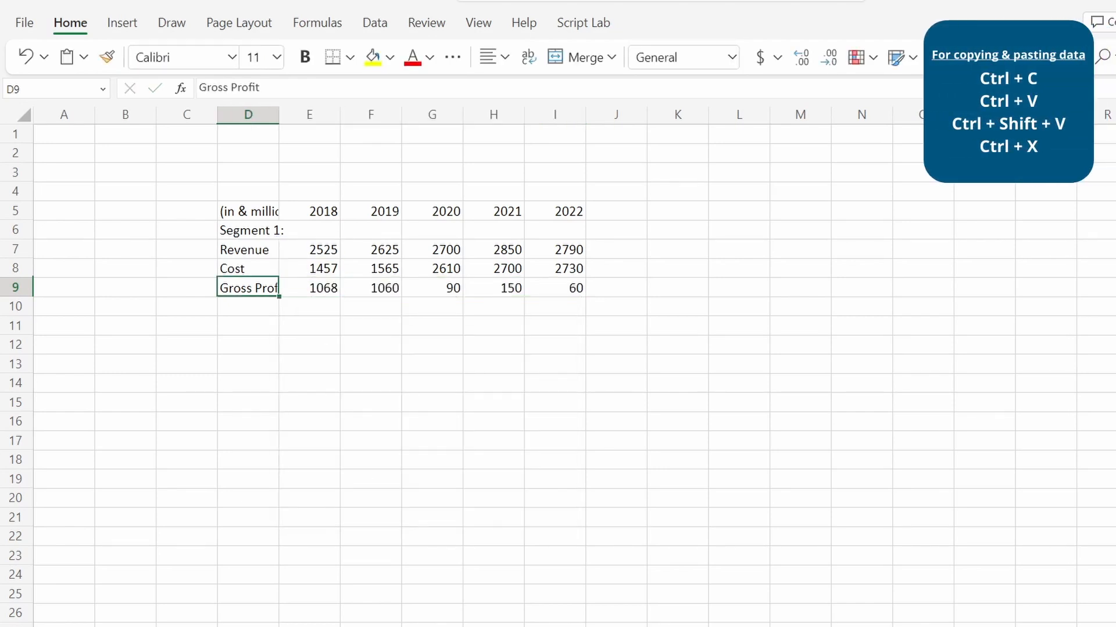
{"action": "key", "text": "Up"}
{"action": "key", "text": "Up"}
{"action": "key", "text": "Up"}
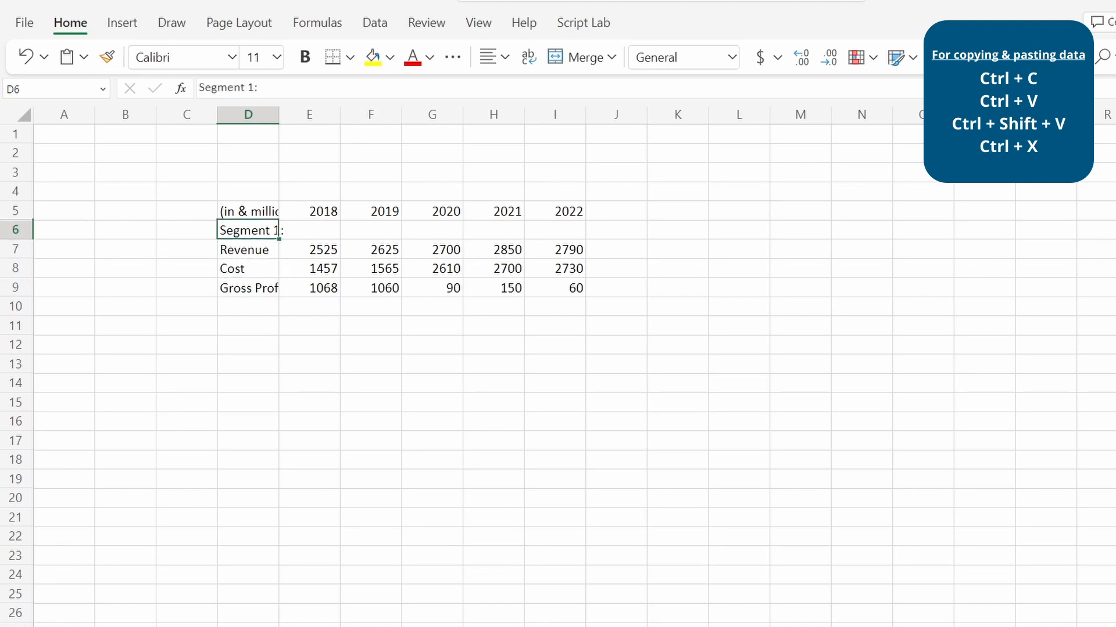
{"action": "key", "text": "shift+Down"}
{"action": "key", "text": "shift+Down"}
{"action": "key", "text": "shift+Down"}
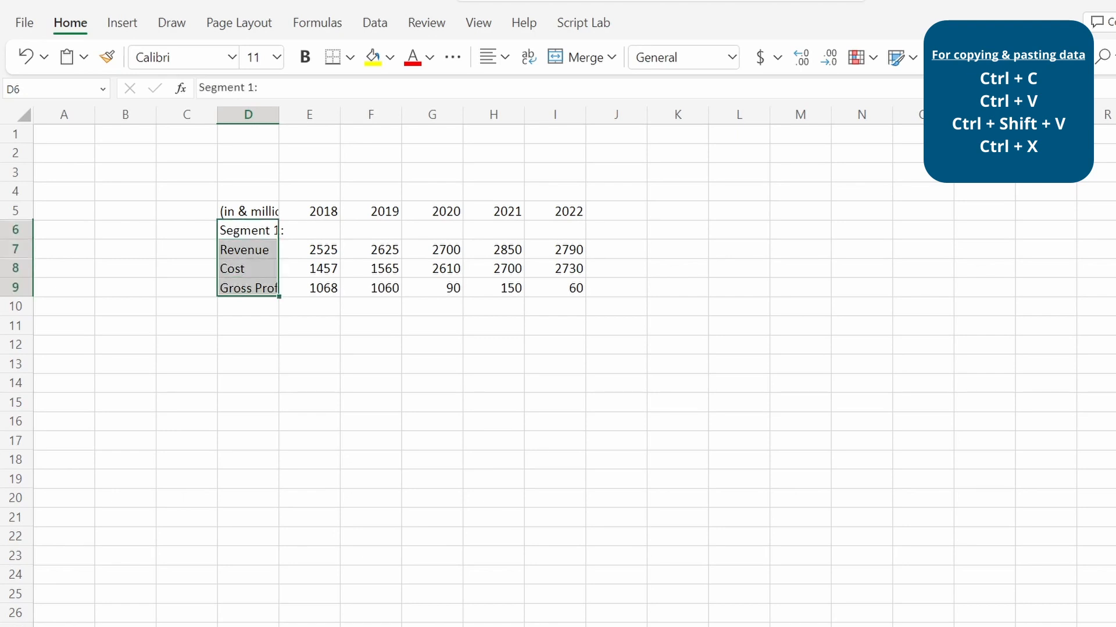
{"action": "key", "text": "shift+Right"}
{"action": "key", "text": "shift+Right"}
{"action": "key", "text": "shift+Right"}
{"action": "key", "text": "shift+Right"}
{"action": "key", "text": "shift+Right"}
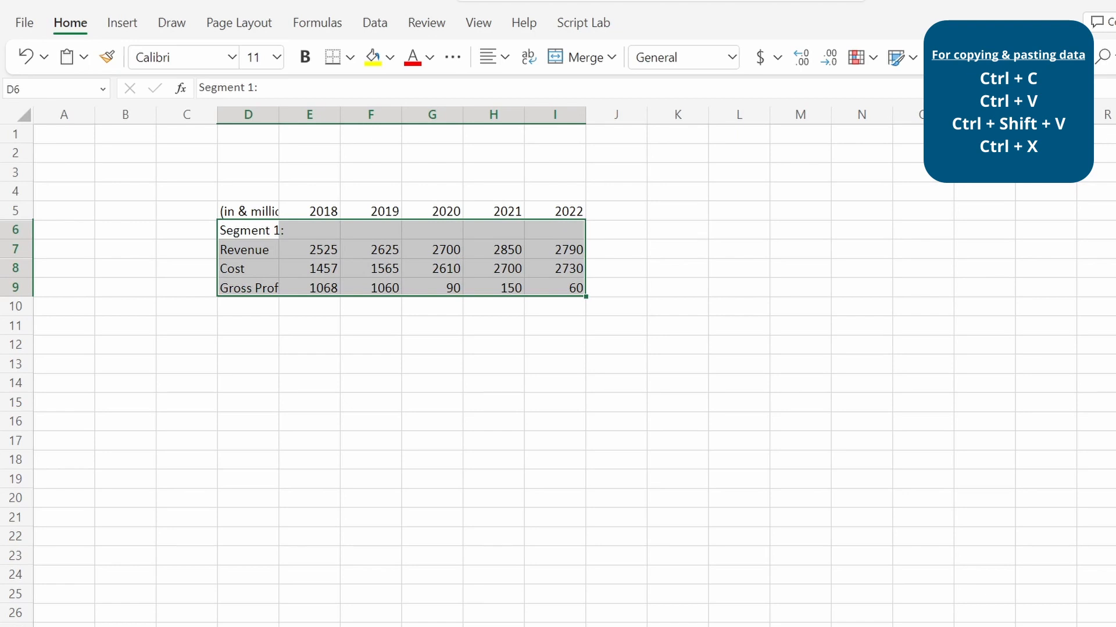
{"action": "key", "text": "ctrl+c"}
{"action": "key", "text": "ctrl+Down"}
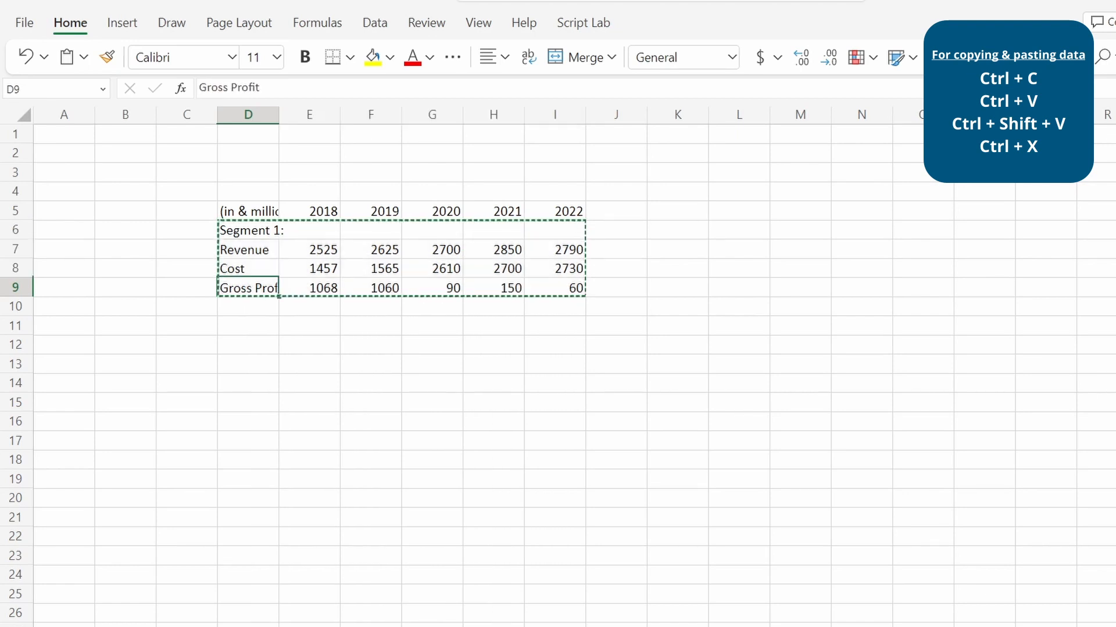
{"action": "key", "text": "Down"}
{"action": "key", "text": "Down"}
{"action": "key", "text": "Down"}
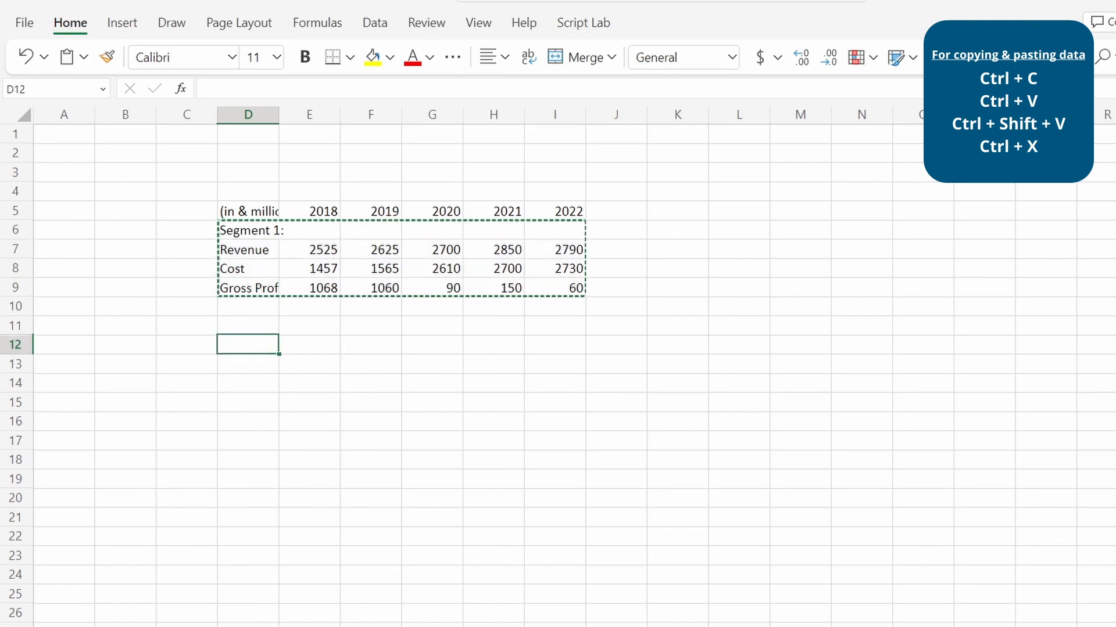
{"action": "key", "text": "ctrl+v"}
Step: Paste the copied Segment 1 block as values only, starting at D18
{"action": "key", "text": "ctrl+Down"}
{"action": "key", "text": "Down"}
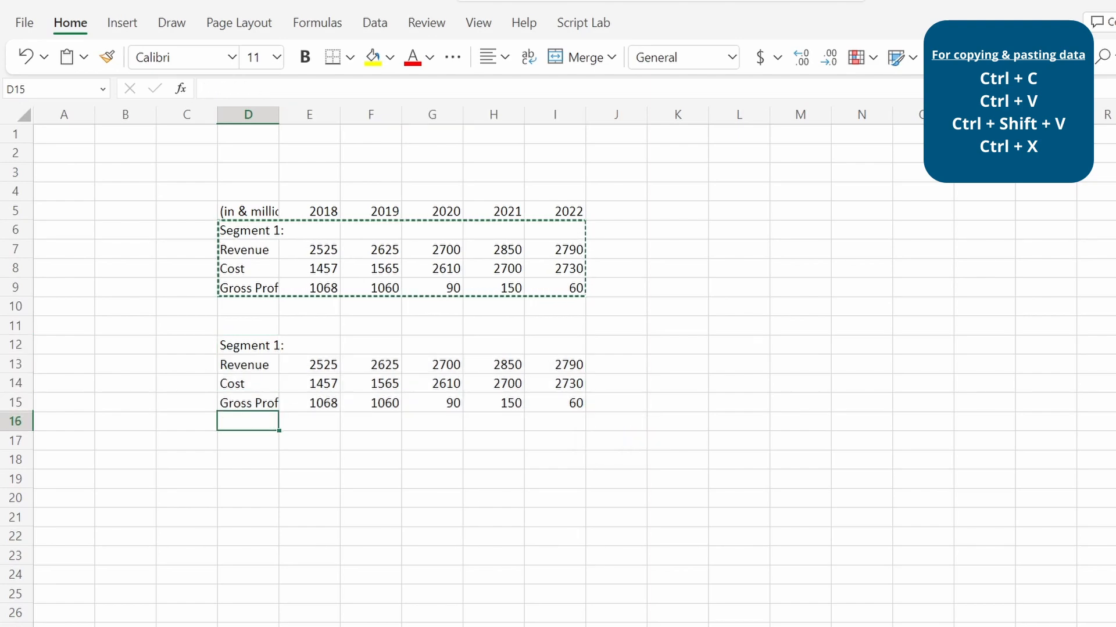
{"action": "key", "text": "Down"}
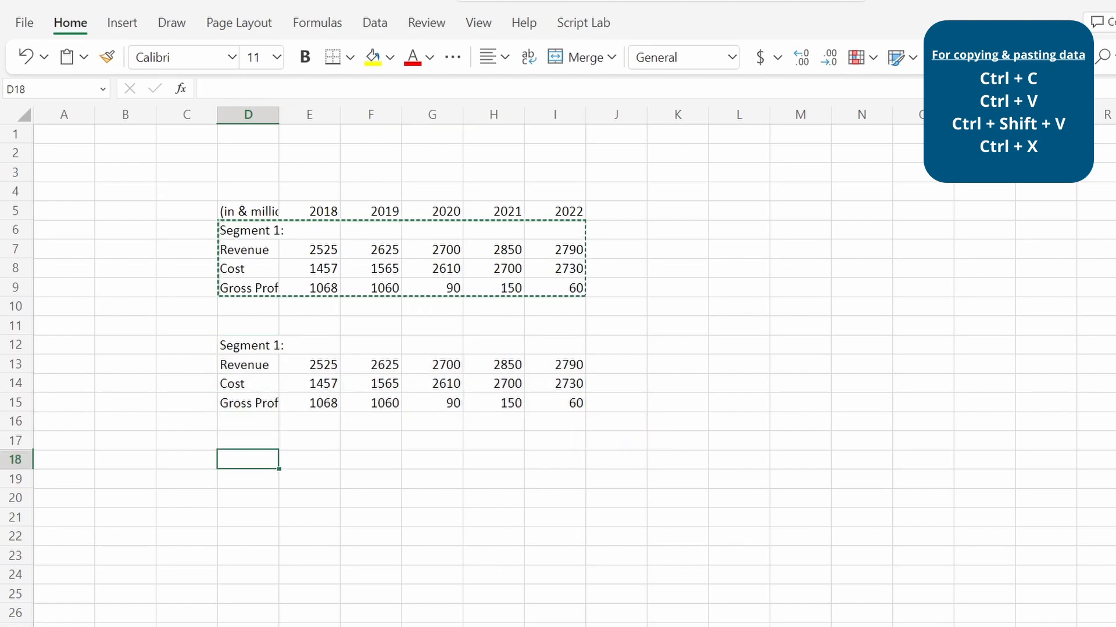
{"action": "key", "text": "ctrl+v"}
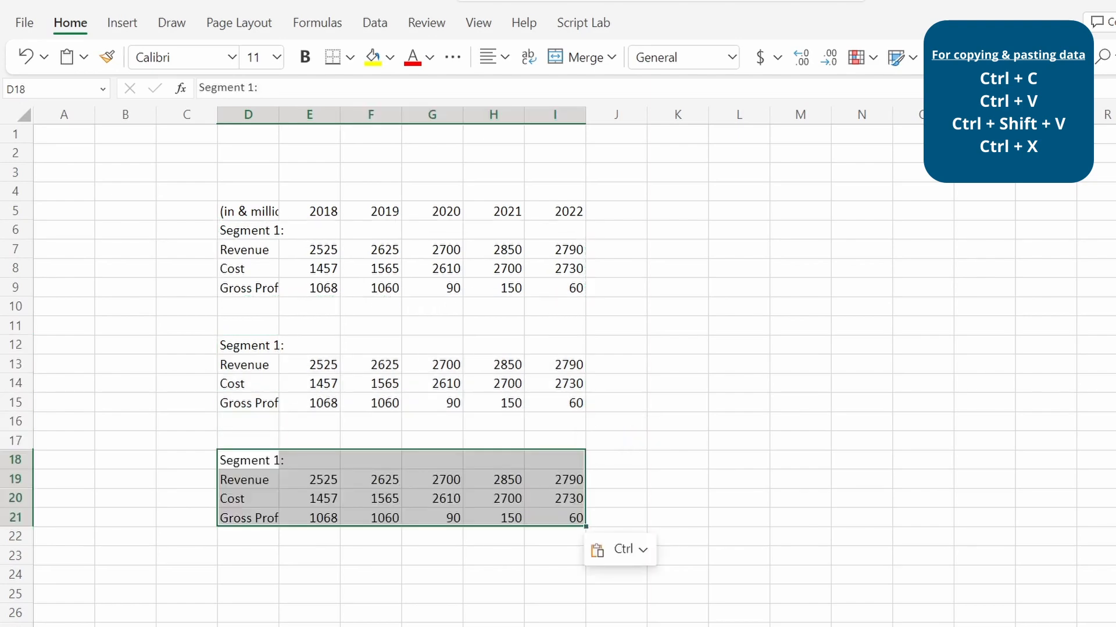
Step: Examine the gross profit cells E21:I21 to see whether they hold values or formulas
{"action": "key", "text": "ctrl+Down"}
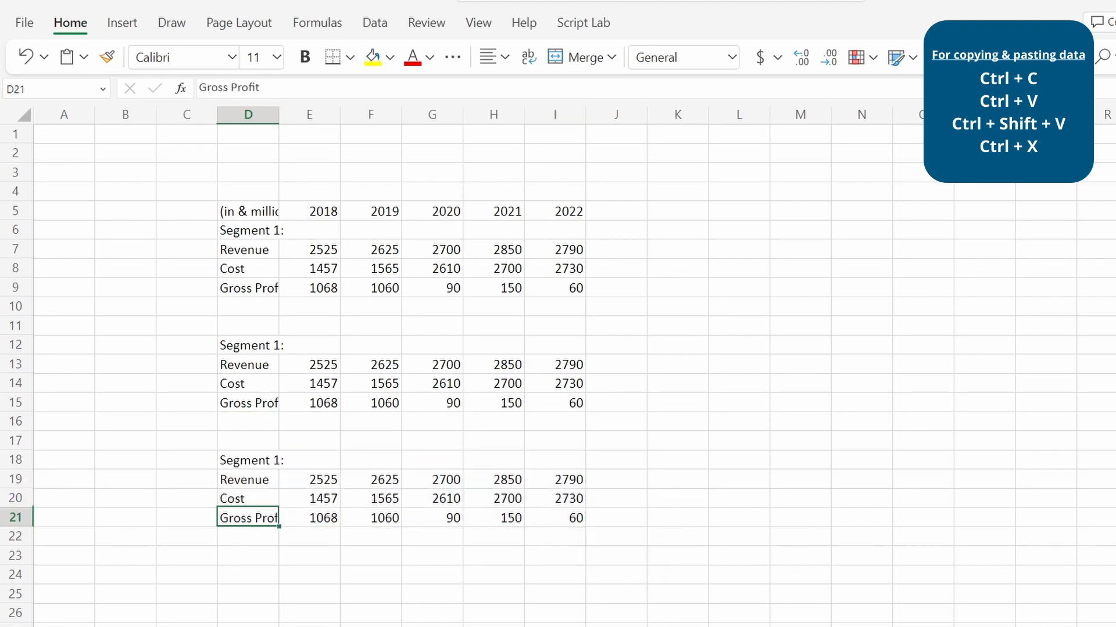
{"action": "key", "text": "Right"}
{"action": "key", "text": "Right"}
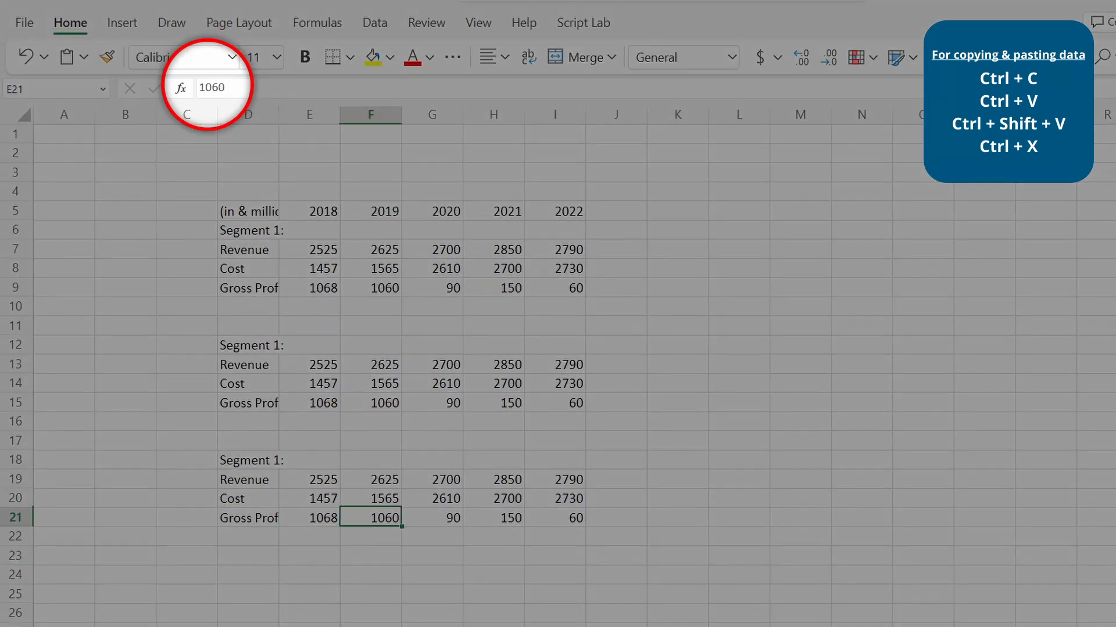
{"action": "key", "text": "Right"}
{"action": "key", "text": "Right"}
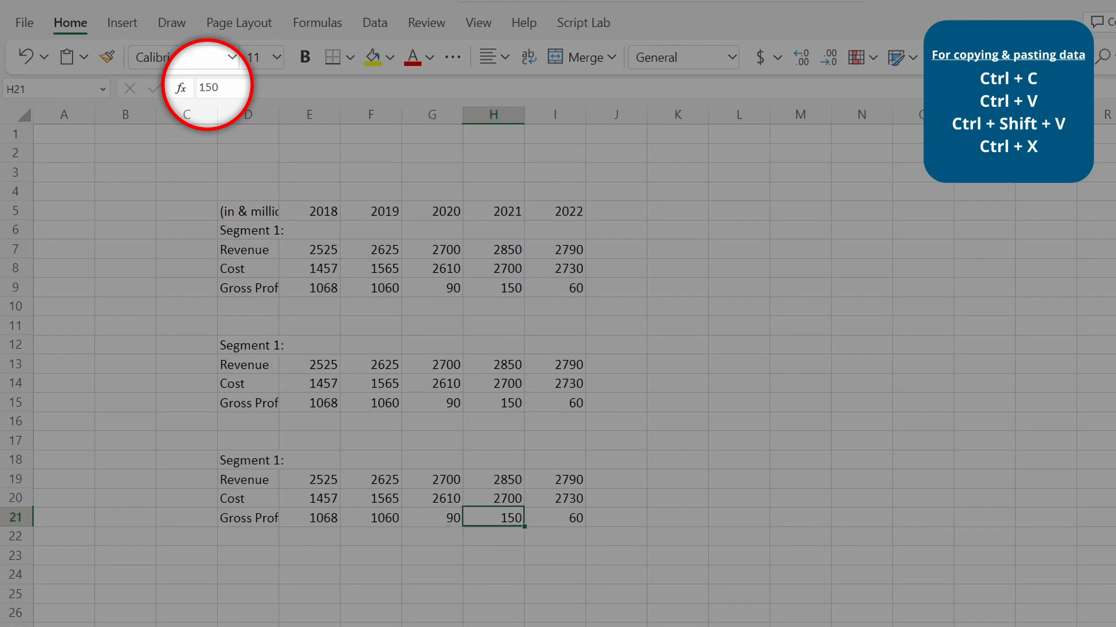
{"action": "key", "text": "Right"}
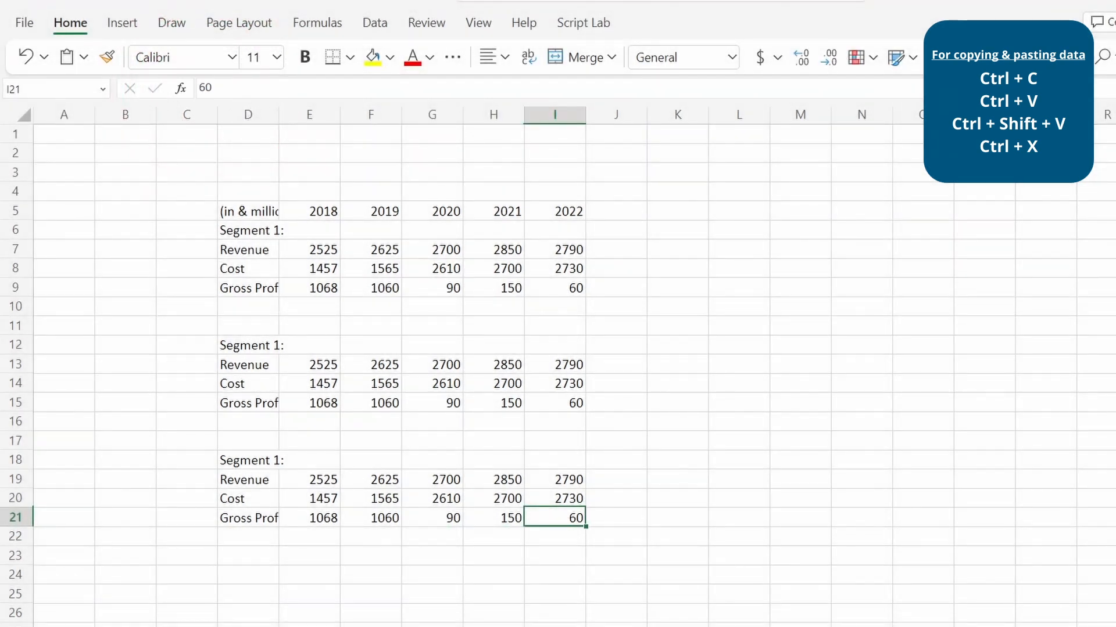
Step: Examine the gross profit cells E15:I15 to see how their formulas reference the copied block
{"action": "key", "text": "ctrl+Left"}
{"action": "key", "text": "ctrl+Up"}
{"action": "key", "text": "ctrl+Up"}
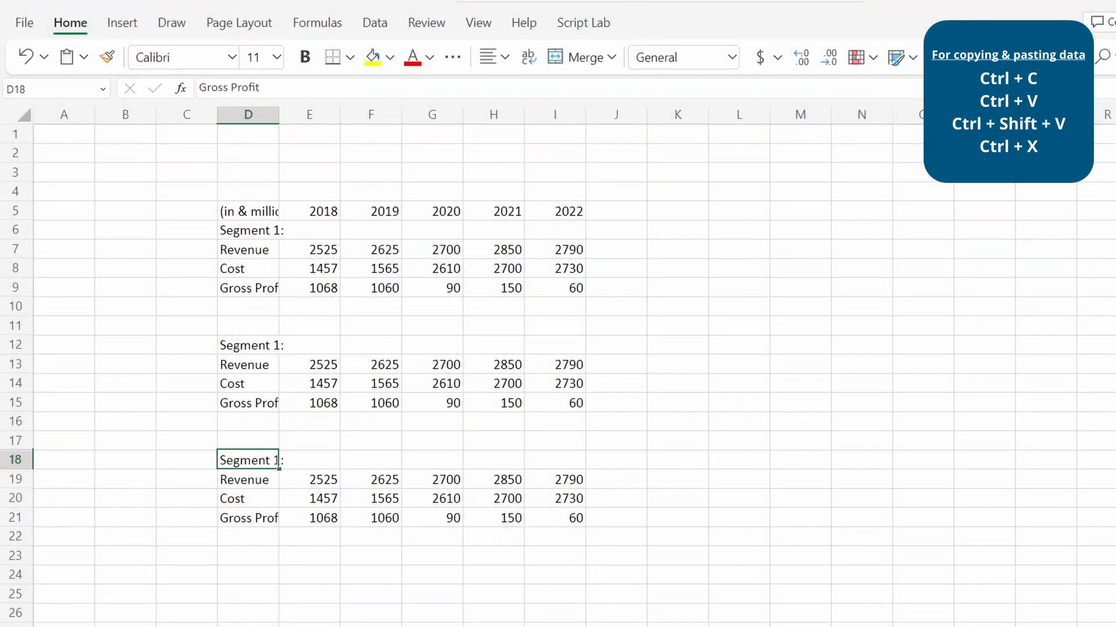
{"action": "key", "text": "Right"}
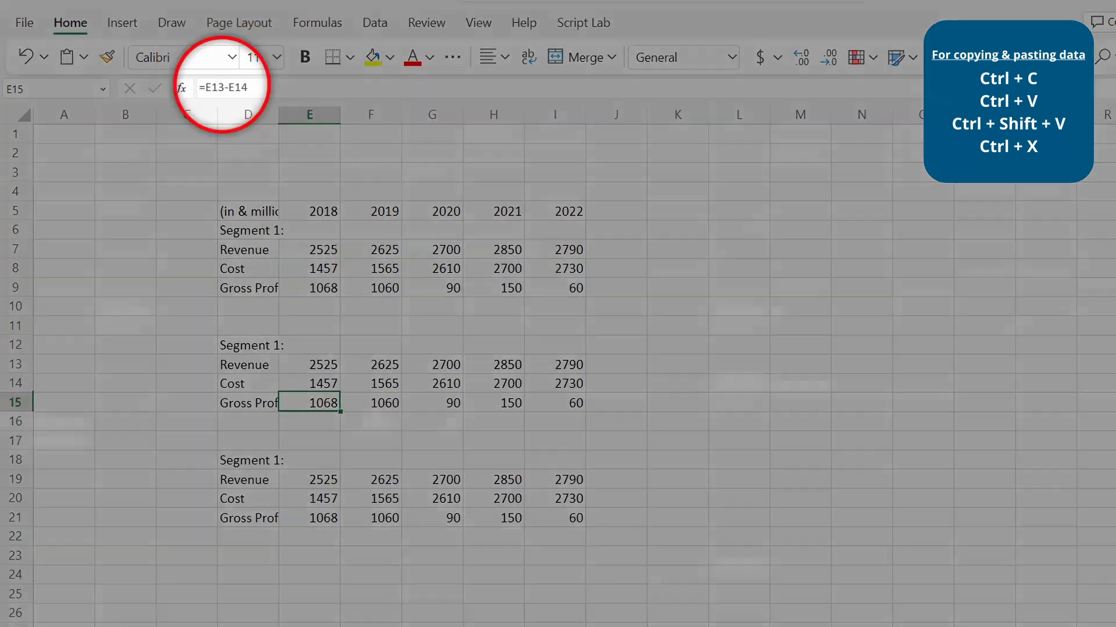
{"action": "key", "text": "Right"}
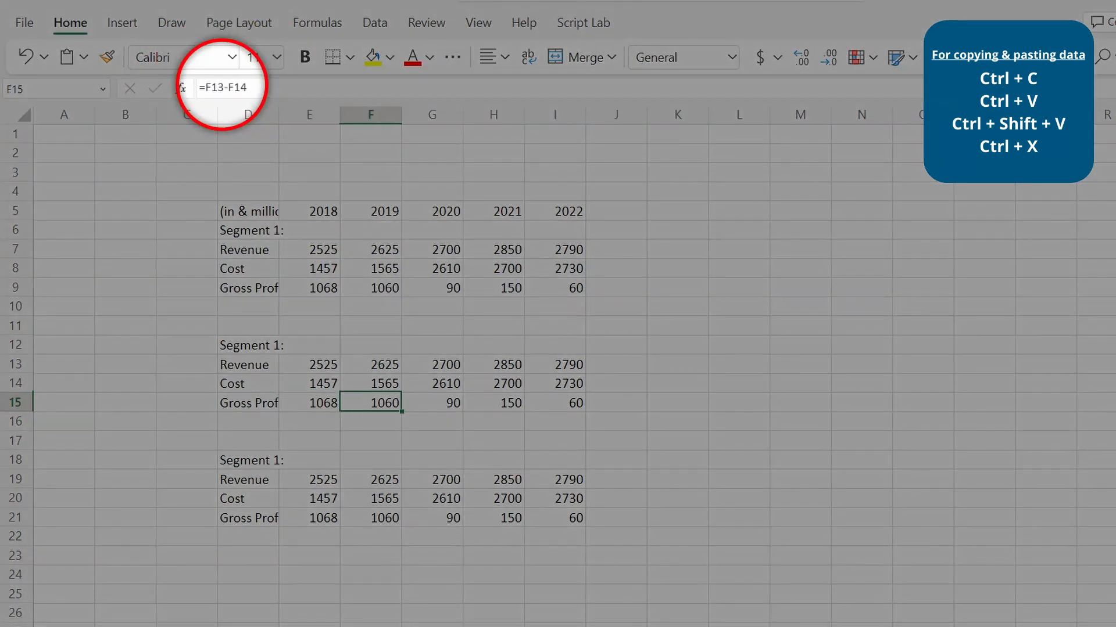
{"action": "key", "text": "Right"}
{"action": "key", "text": "Right"}
{"action": "key", "text": "Right"}
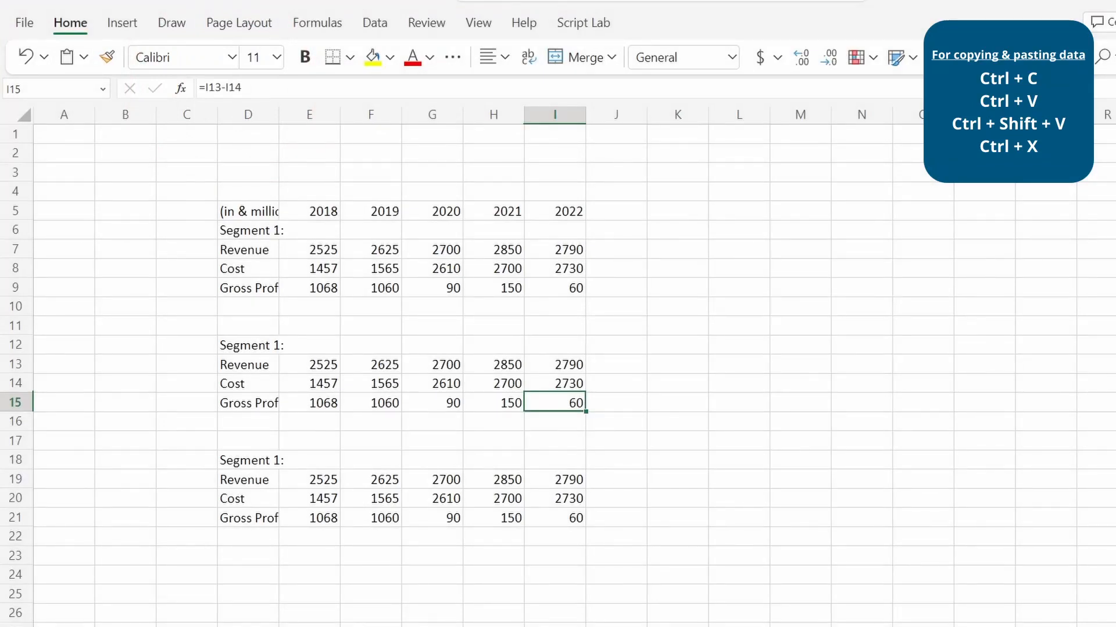
Step: Move the values-only Segment 1 block from D18:I21 to the range starting at K12
{"action": "key", "text": "ctrl+Left"}
{"action": "key", "text": "ctrl+Down"}
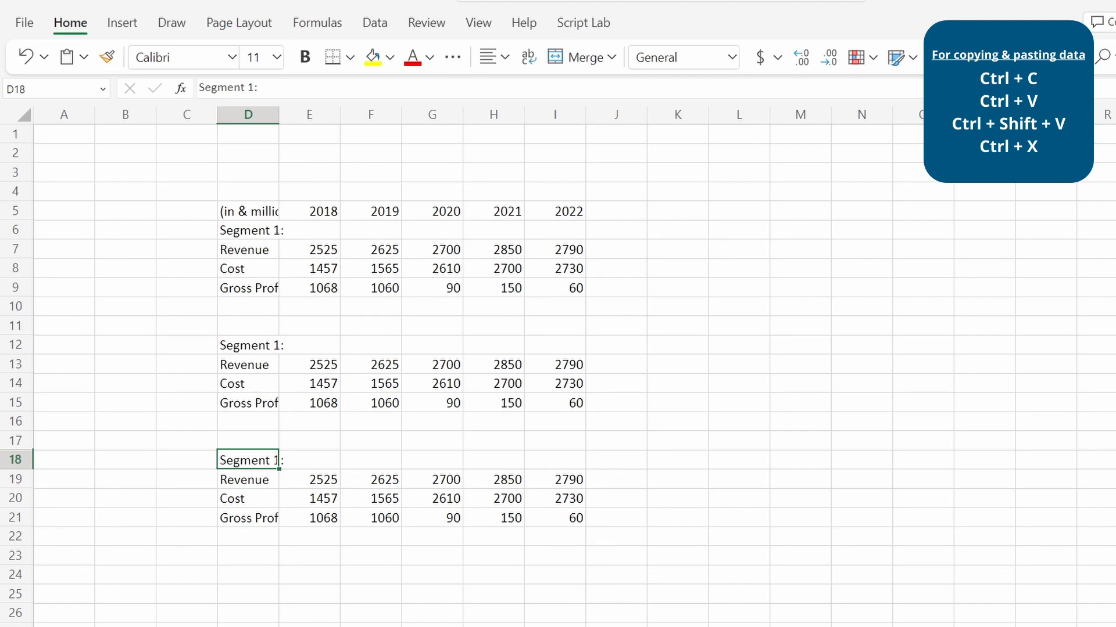
{"action": "key", "text": "ctrl+shift+Down"}
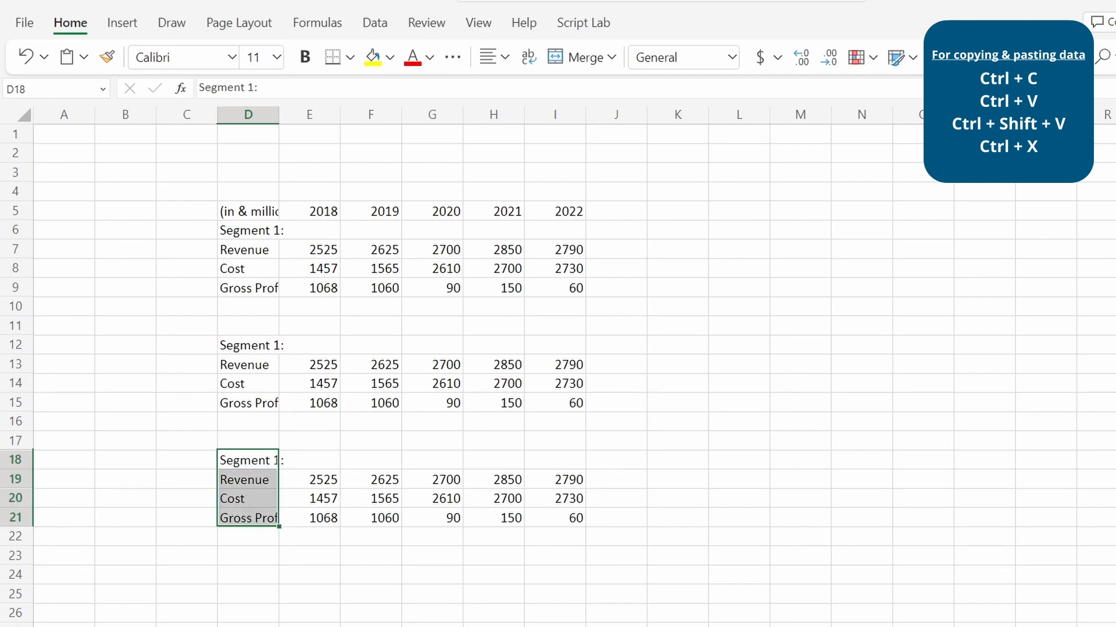
{"action": "key", "text": "shift+Right"}
{"action": "key", "text": "shift+Right"}
{"action": "key", "text": "shift+Right"}
{"action": "key", "text": "shift+Right"}
{"action": "key", "text": "shift+Right"}
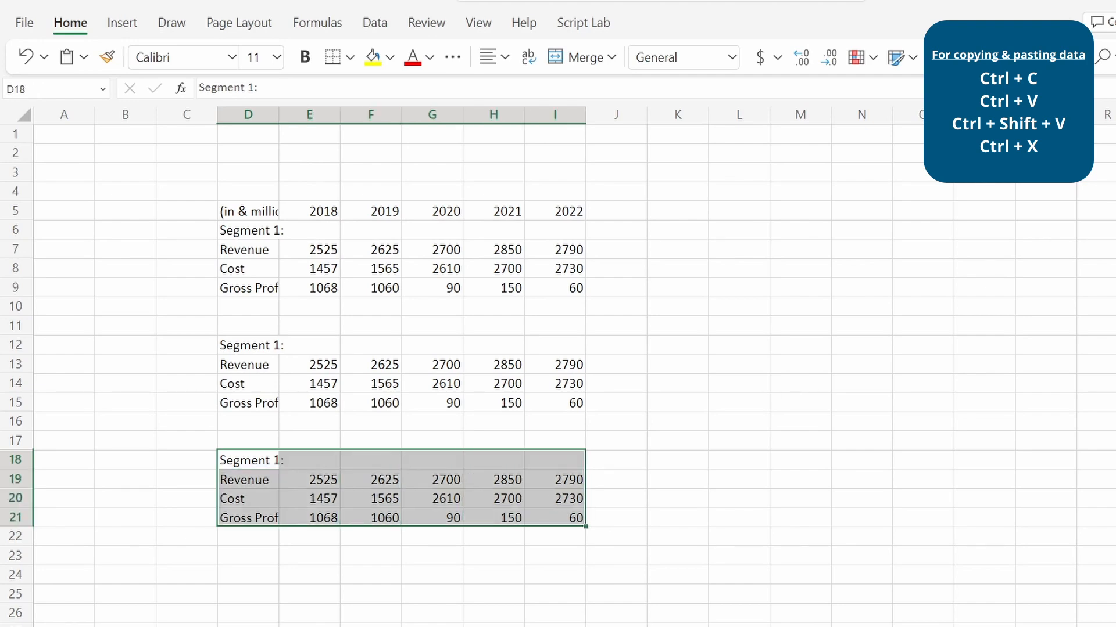
{"action": "key", "text": "ctrl+x"}
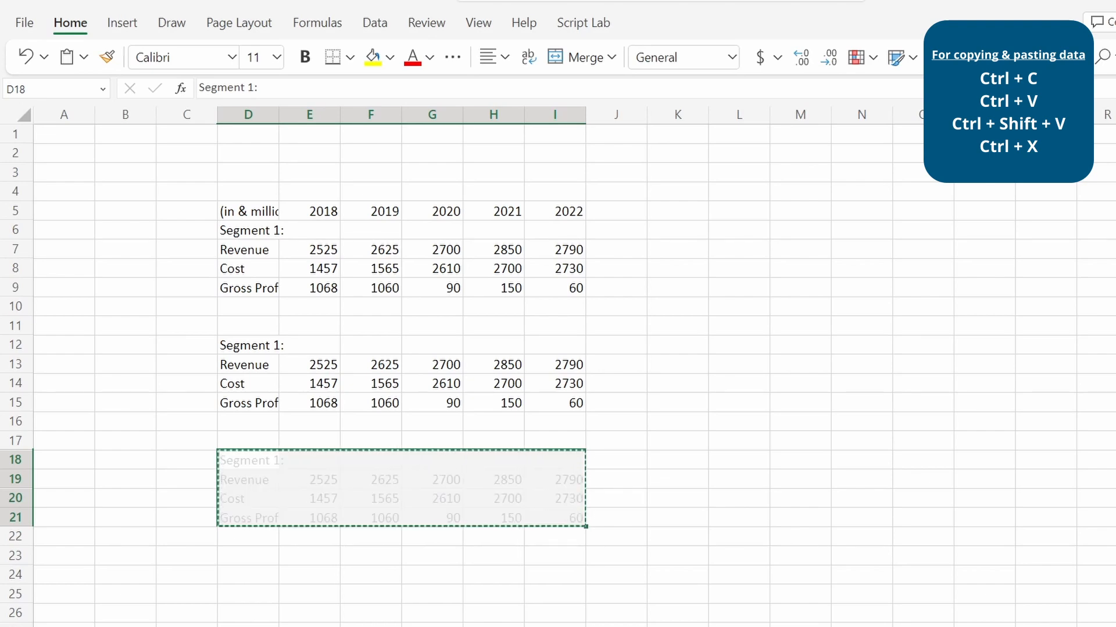
{"action": "key", "text": "ctrl+Up"}
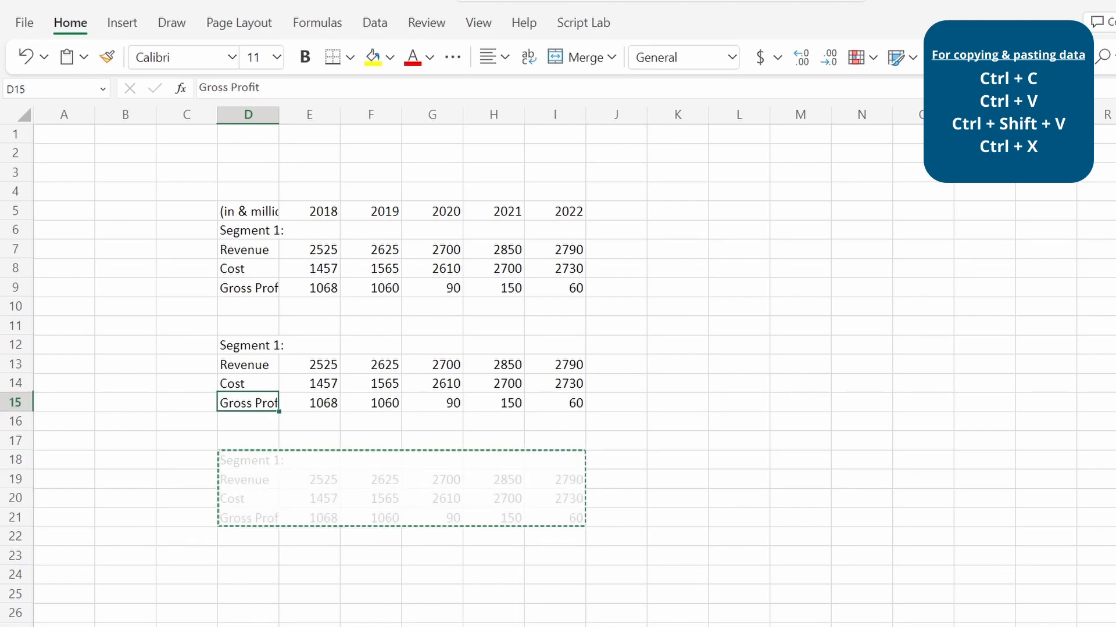
{"action": "key", "text": "ctrl+Right"}
{"action": "key", "text": "Right"}
{"action": "key", "text": "Right"}
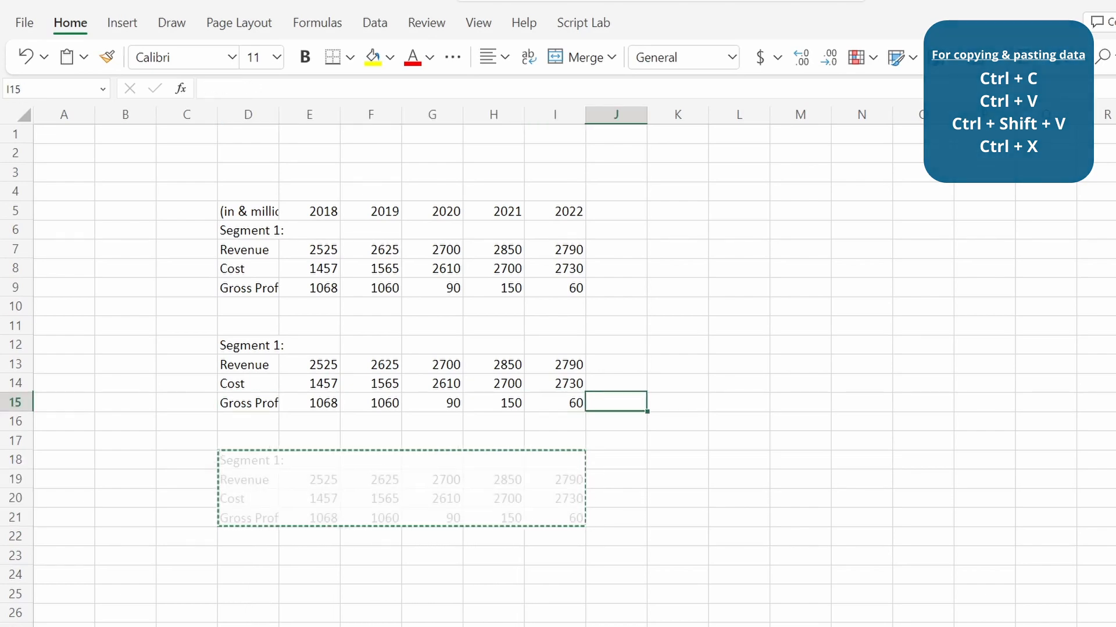
{"action": "key", "text": "Up"}
{"action": "key", "text": "Up"}
{"action": "key", "text": "Up"}
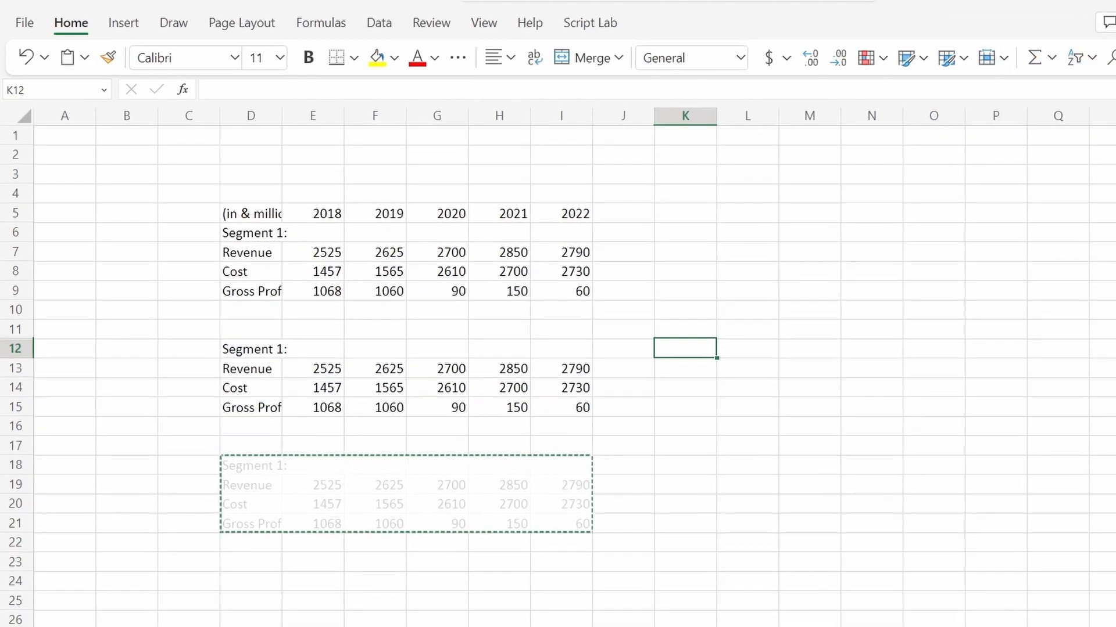
{"action": "key", "text": "ctrl+v"}
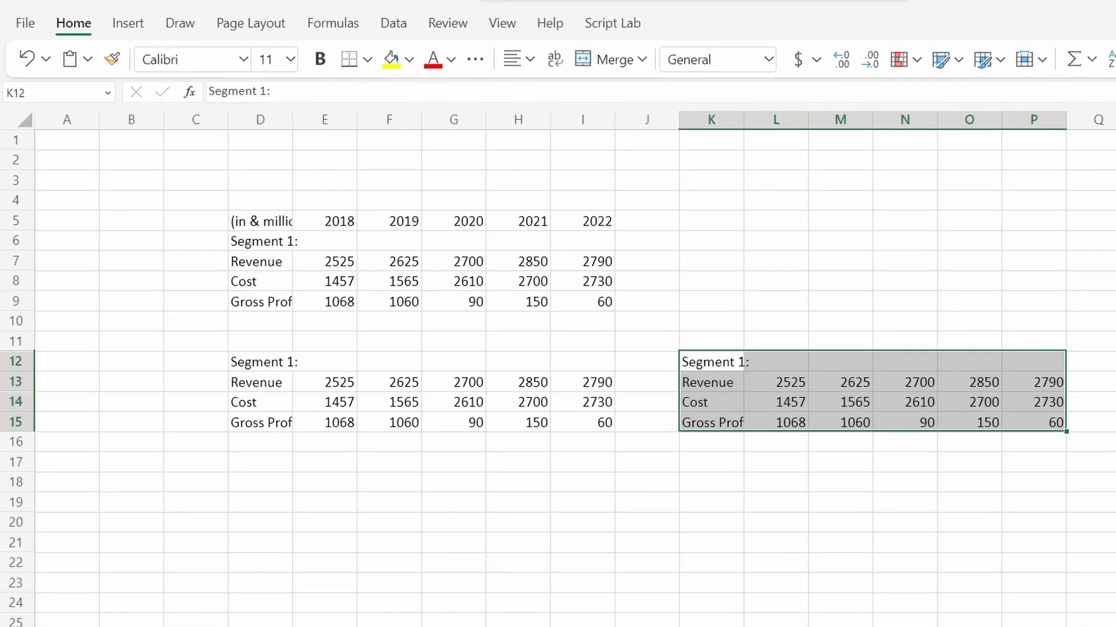
Step: Delete the contents of the moved block K12:P15 and return to the Segment 1 label in D12
{"action": "key", "text": "Delete"}
{"action": "key", "text": "ctrl+Left"}
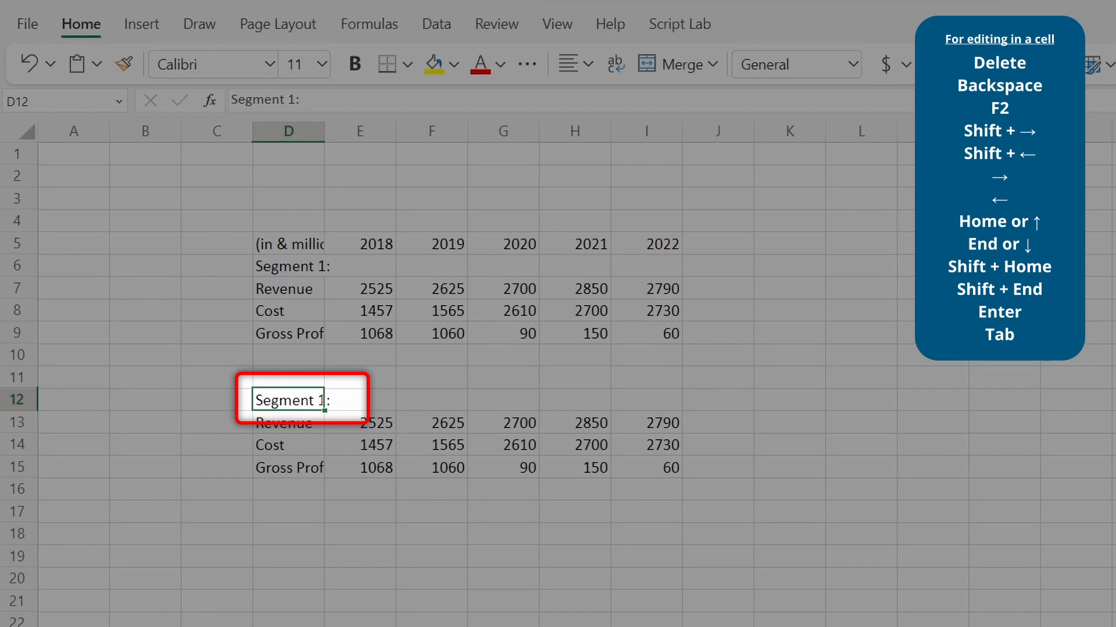
{"action": "type", "text": "A"}
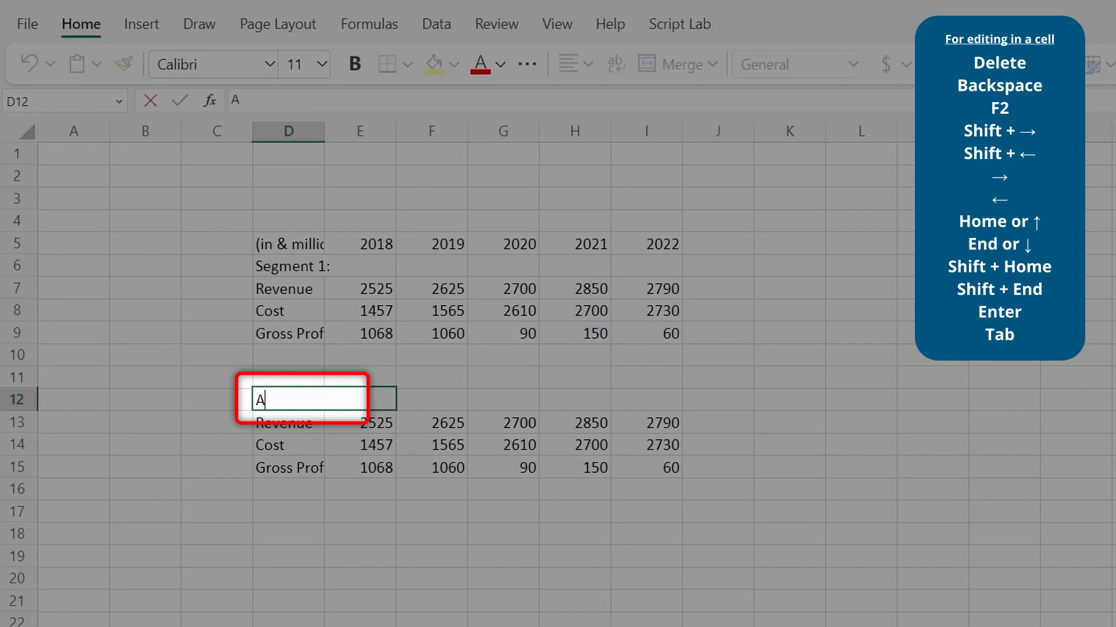
{"action": "type", "text": "b"}
{"action": "key", "text": "Escape"}
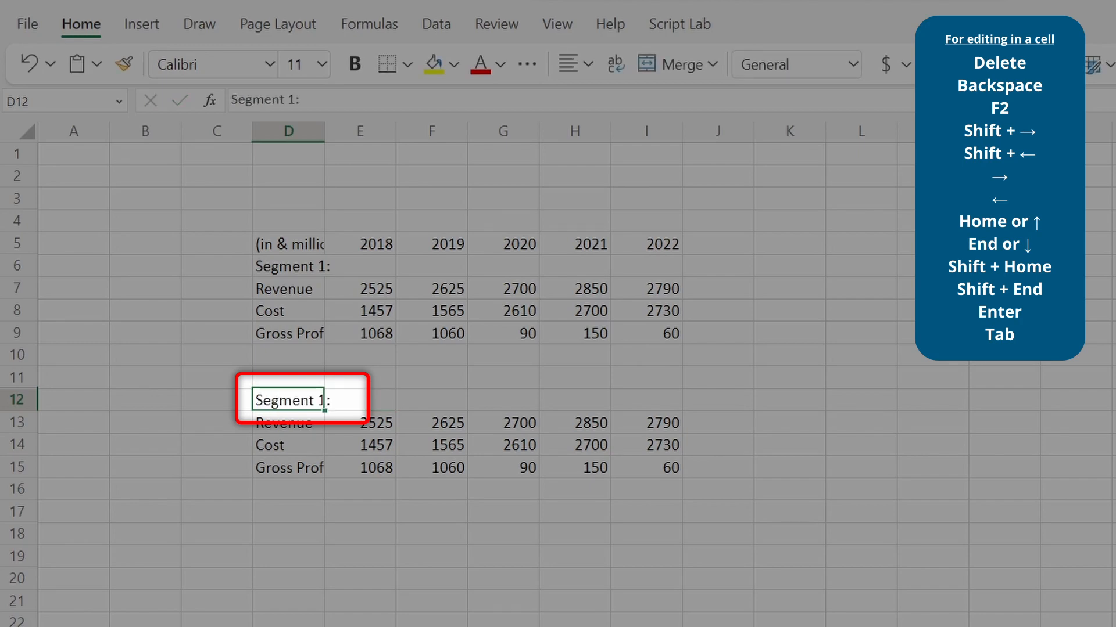
Step: Edit the Segment 1 label in D12, deleting characters before and after the cursor until only "Segm" remains
{"action": "key", "text": "F2"}
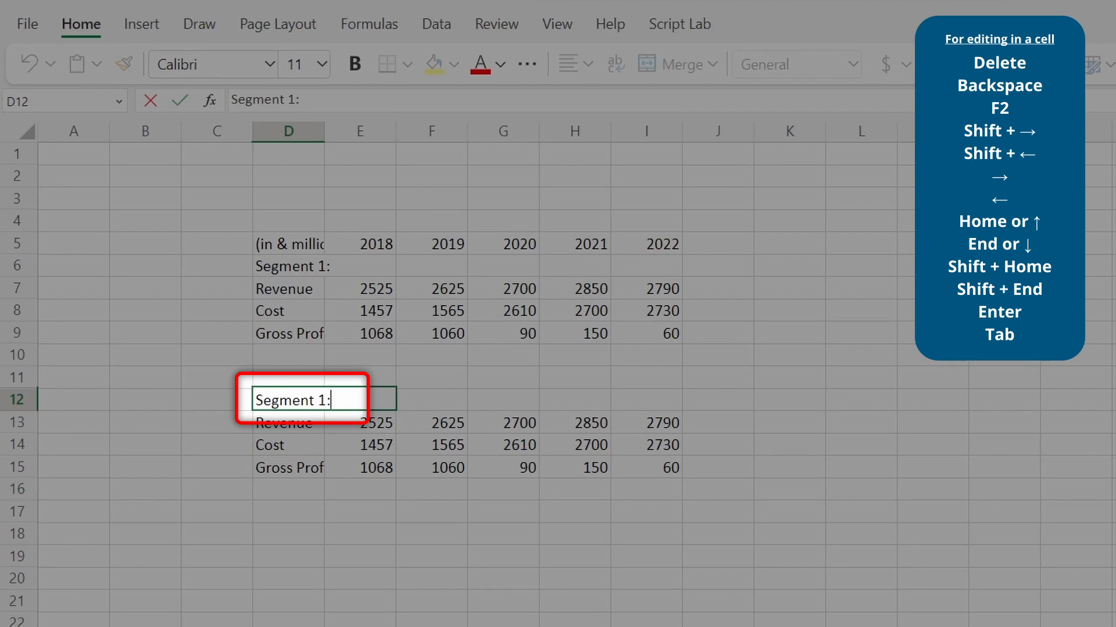
{"action": "key", "text": "BackSpace"}
{"action": "key", "text": "BackSpace"}
{"action": "key", "text": "BackSpace"}
{"action": "key", "text": "shift+Left"}
{"action": "key", "text": "shift+Left"}
{"action": "key", "text": "Left"}
{"action": "key", "text": "Left"}
{"action": "key", "text": "Left"}
{"action": "key", "text": "Right"}
{"action": "key", "text": "Right"}
{"action": "key", "text": "Delete"}
{"action": "key", "text": "Delete"}
{"action": "key", "text": "Delete"}
Step: Move between the start and end of the D12 text and select parts of it in both directions while editing
{"action": "key", "text": "Home"}
{"action": "key", "text": "End"}
{"action": "key", "text": "shift+Left"}
{"action": "key", "text": "shift+Left"}
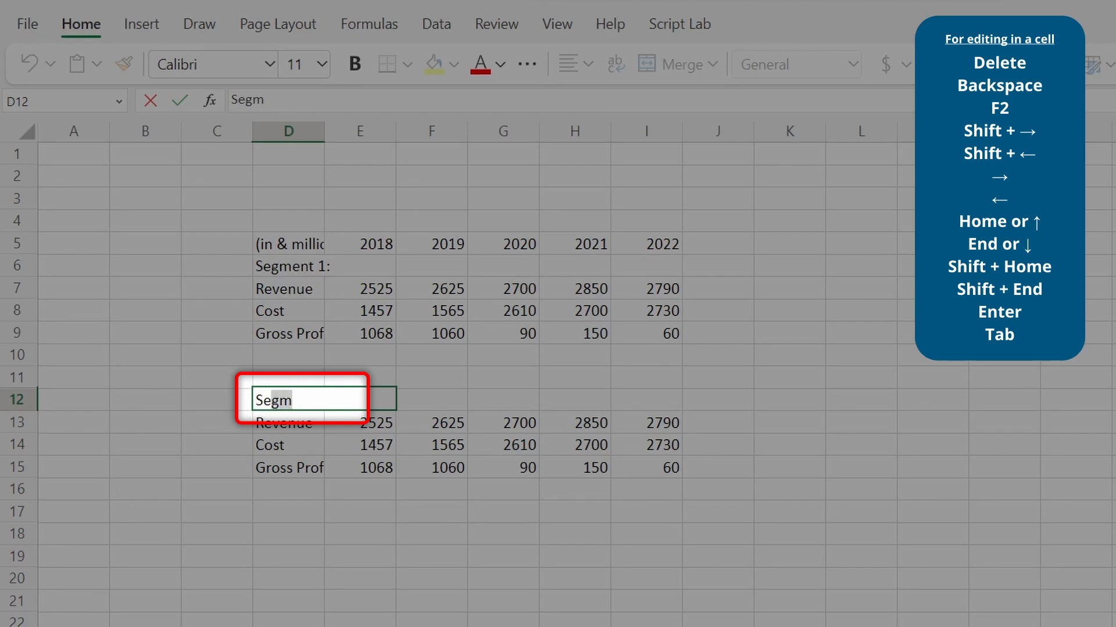
{"action": "key", "text": "shift+Left"}
{"action": "key", "text": "shift+Left"}
{"action": "key", "text": "shift+Right"}
{"action": "key", "text": "shift+Right"}
{"action": "key", "text": "shift+Right"}
{"action": "key", "text": "shift+Right"}
{"action": "key", "text": "shift+Home"}
{"action": "key", "text": "shift+End"}
Step: Change the label in D12 to "Segment 2:"
{"action": "type", "text": "ent"}
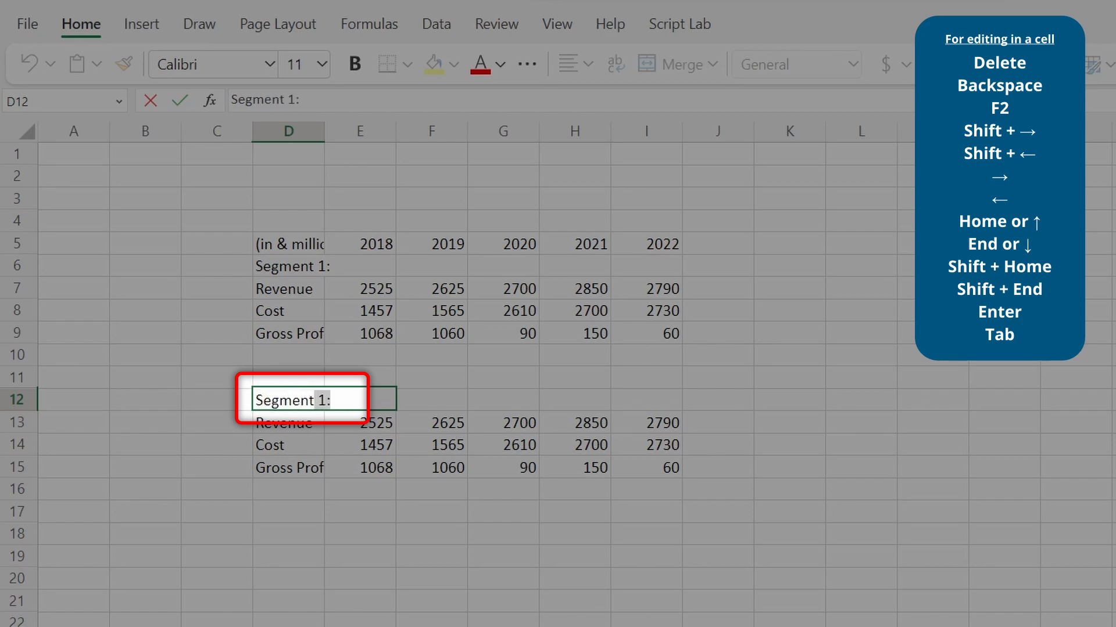
{"action": "key", "text": "End"}
{"action": "key", "text": "BackSpace"}
{"action": "key", "text": "BackSpace"}
{"action": "type", "text": "2:"}
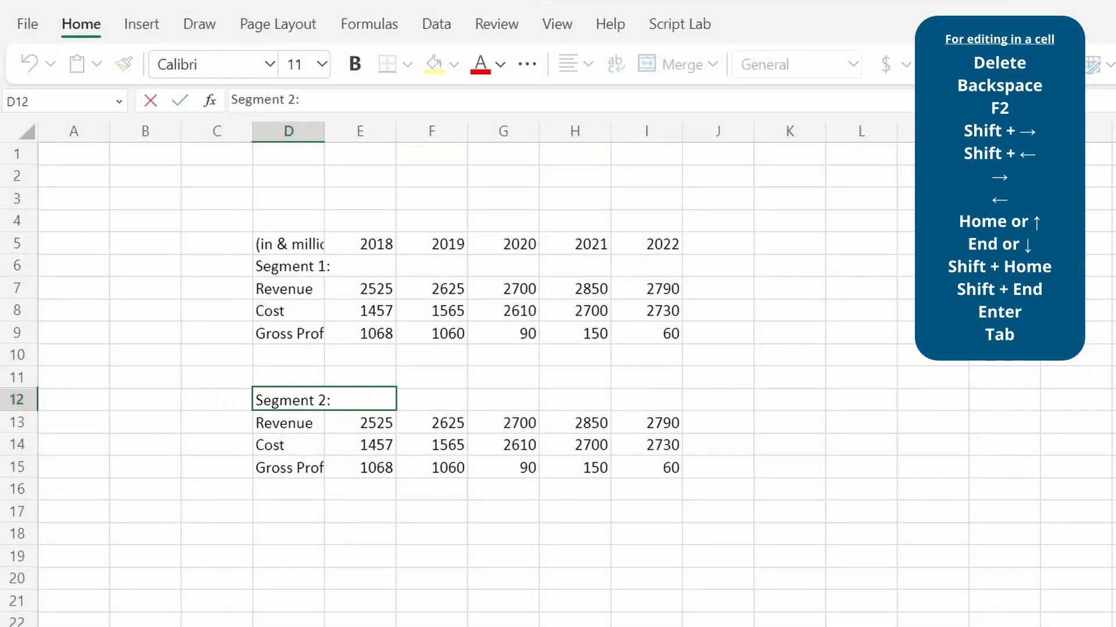
{"action": "key", "text": "Return"}
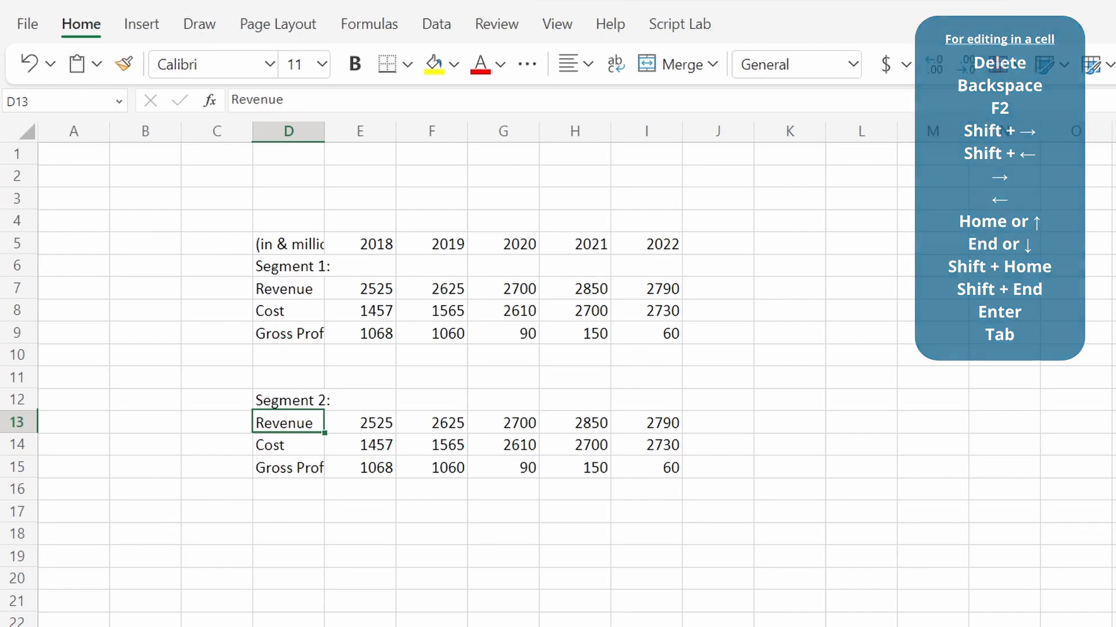
Step: Select E13:I14 and enter the Segment 2 figures for 2018: revenue 400 and cost 350
{"action": "key", "text": "Right"}
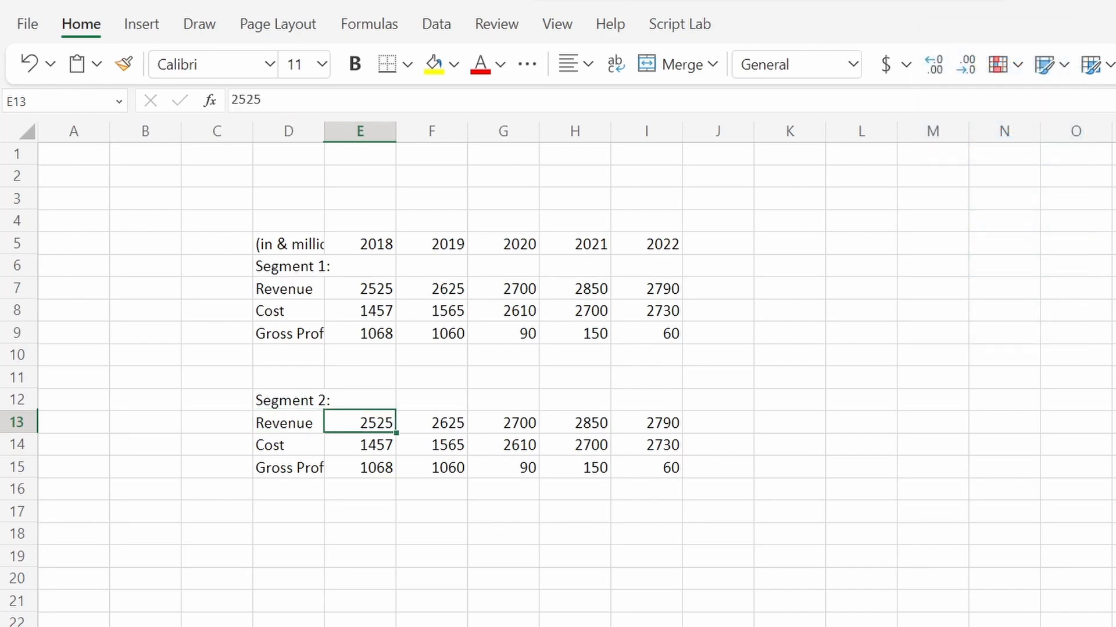
{"action": "key", "text": "shift+Down"}
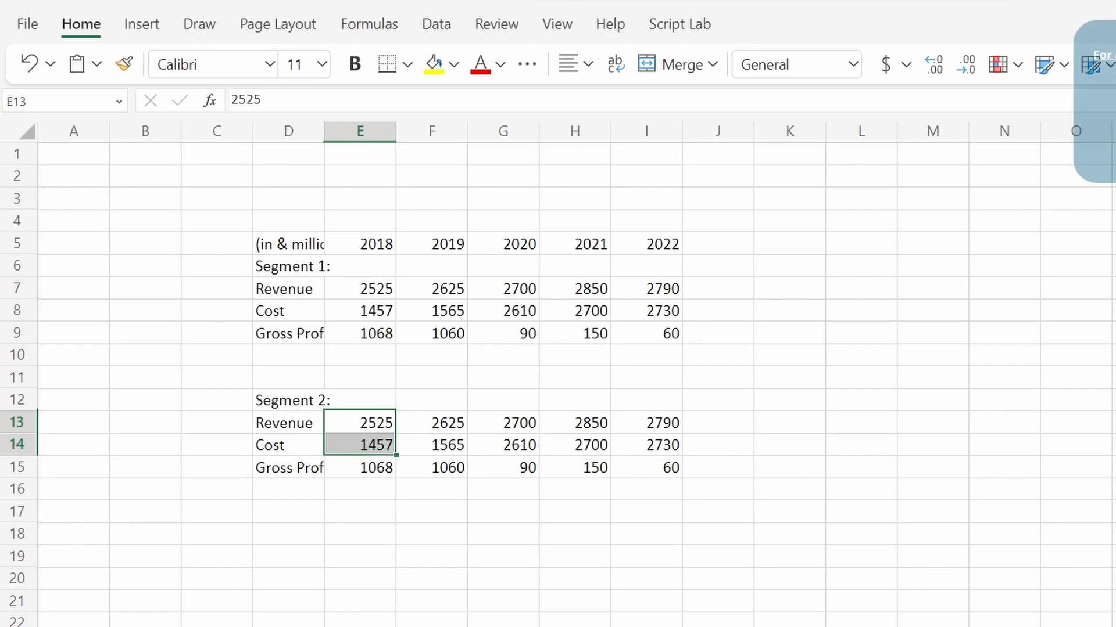
{"action": "key", "text": "shift+Right"}
{"action": "key", "text": "shift+Right"}
{"action": "key", "text": "shift+Right"}
{"action": "key", "text": "shift+Right"}
{"action": "type", "text": "400"}
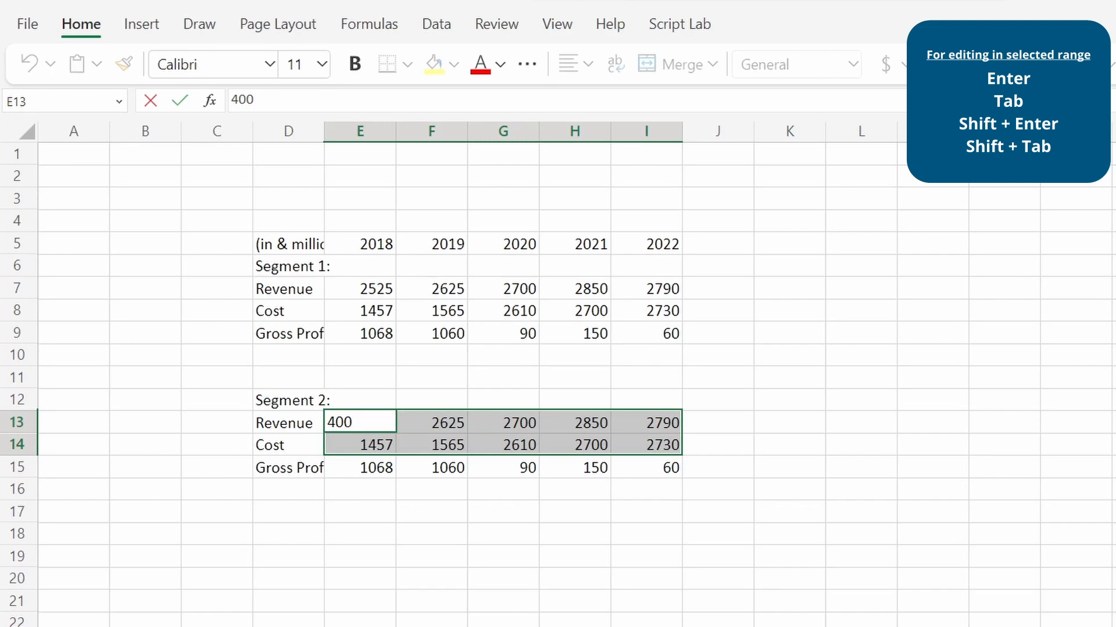
{"action": "key", "text": "Return"}
{"action": "type", "text": "350"}
{"action": "key", "text": "Return"}
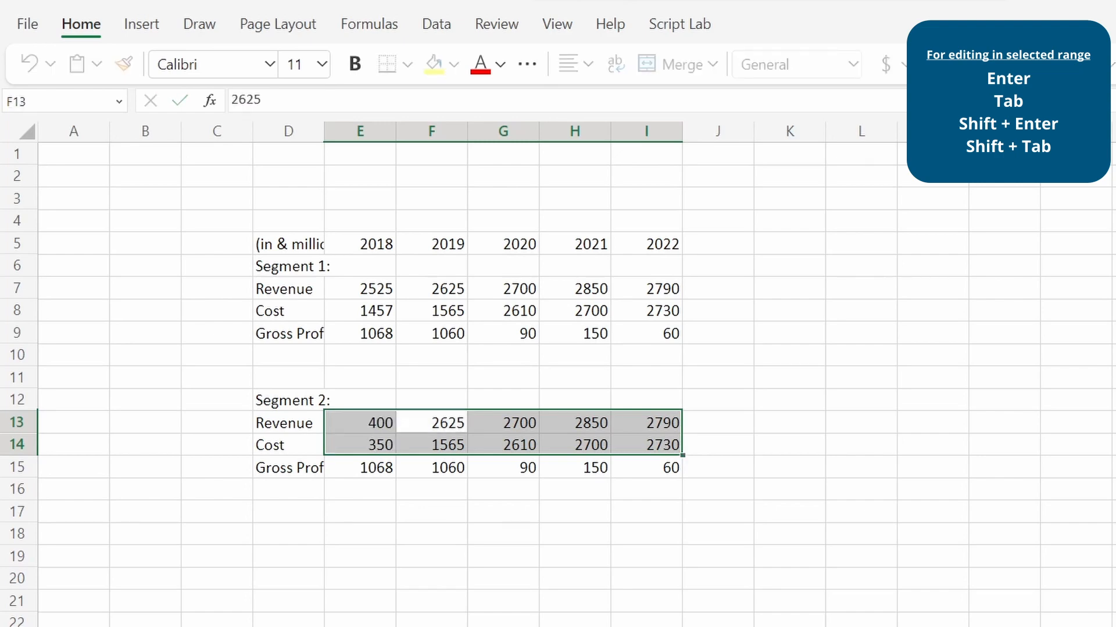
Step: Enter Segment 2 revenue 440 and cost 400 for 2019, and revenue 450 and cost 390 for 2020
{"action": "type", "text": "440"}
{"action": "key", "text": "Return"}
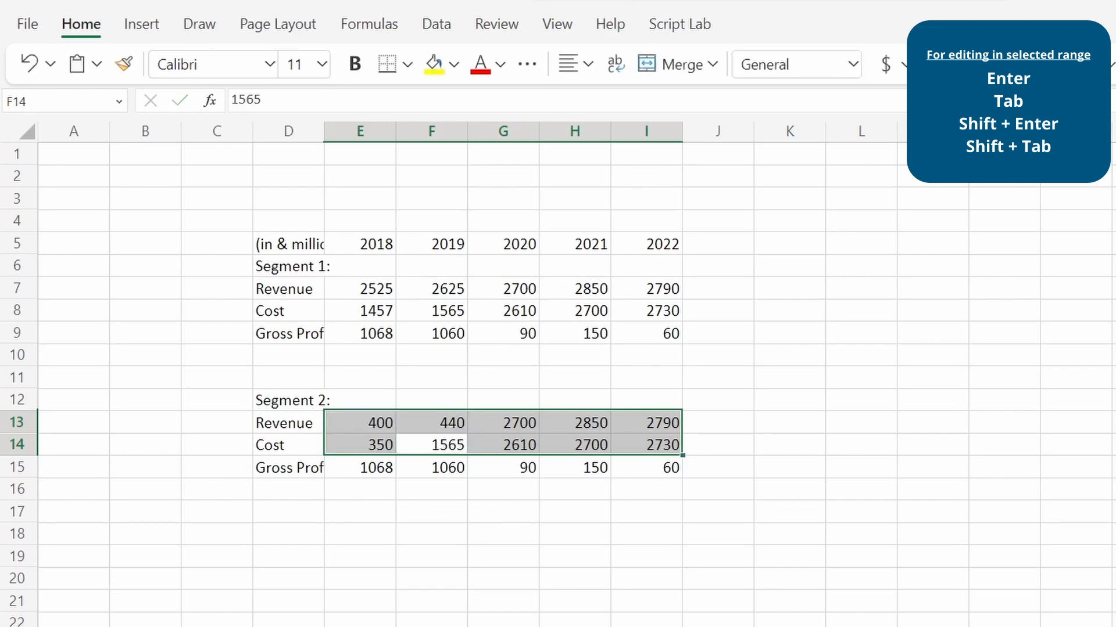
{"action": "type", "text": "400"}
{"action": "key", "text": "Return"}
{"action": "type", "text": "450"}
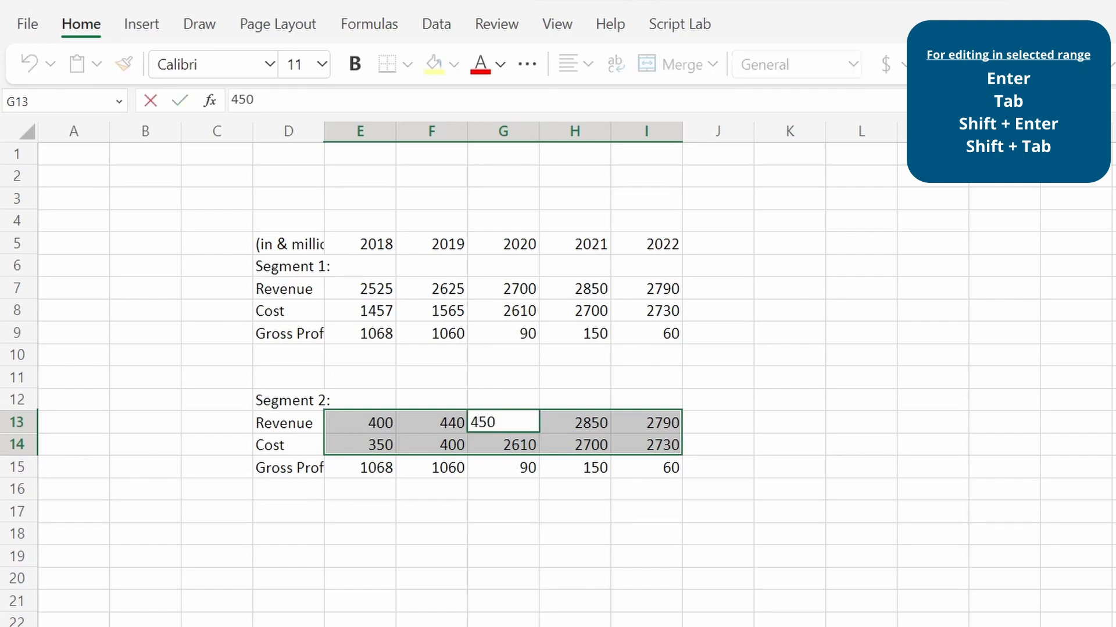
{"action": "key", "text": "Return"}
{"action": "type", "text": "390"}
{"action": "key", "text": "Return"}
Step: Enter Segment 2 revenue 500 and cost 425 for 2021, and revenue 510 and cost 480 for 2022
{"action": "type", "text": "500"}
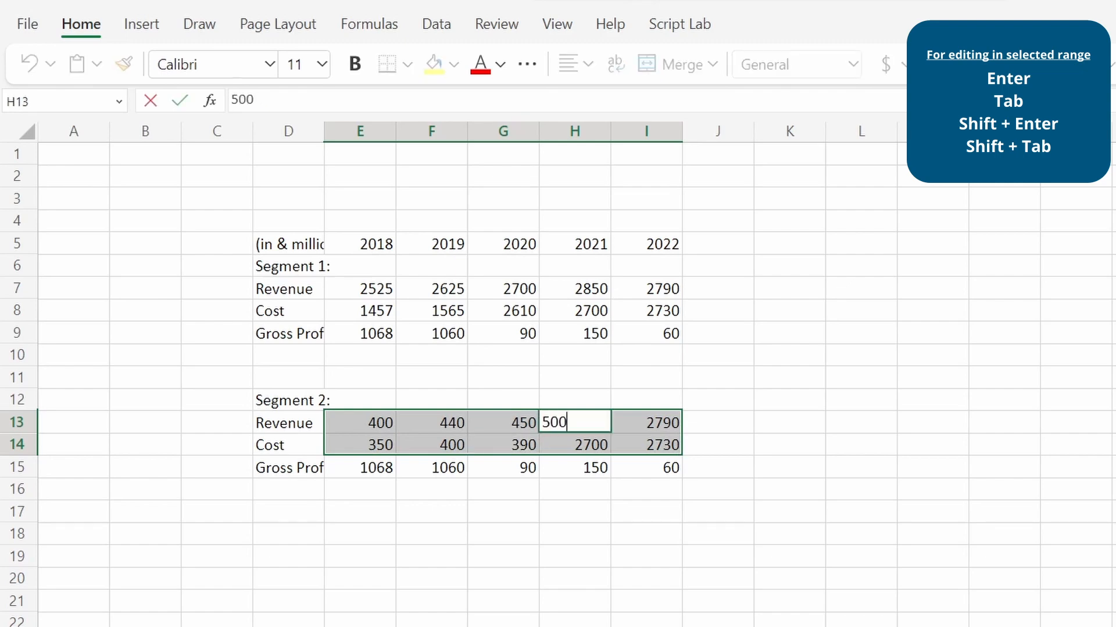
{"action": "key", "text": "Return"}
{"action": "type", "text": "425"}
{"action": "key", "text": "Return"}
{"action": "type", "text": "510"}
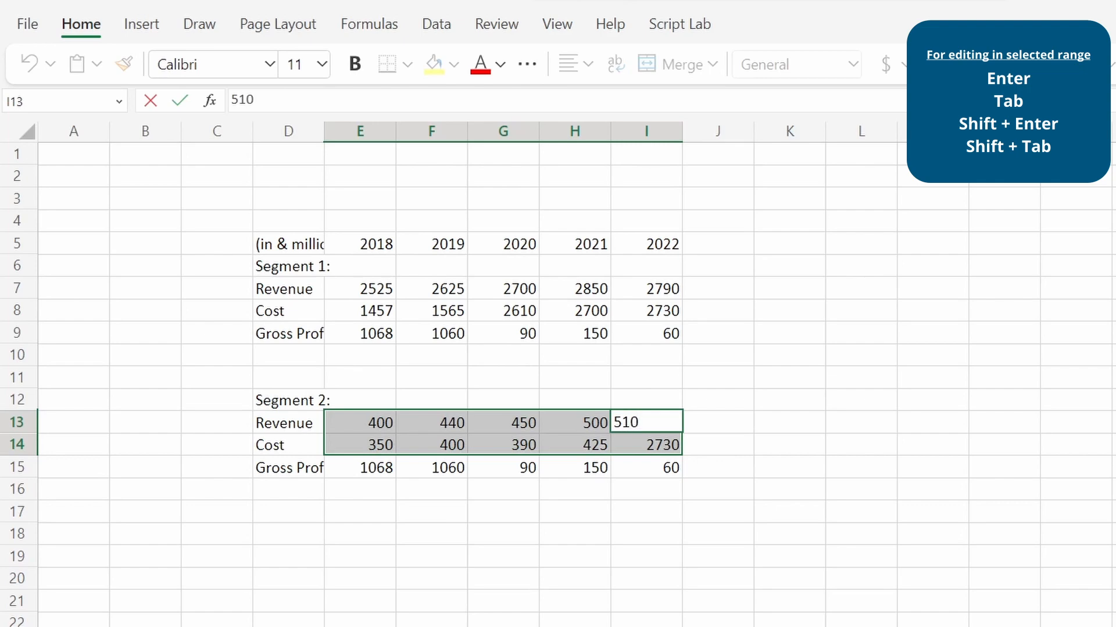
{"action": "key", "text": "Return"}
{"action": "type", "text": "480"}
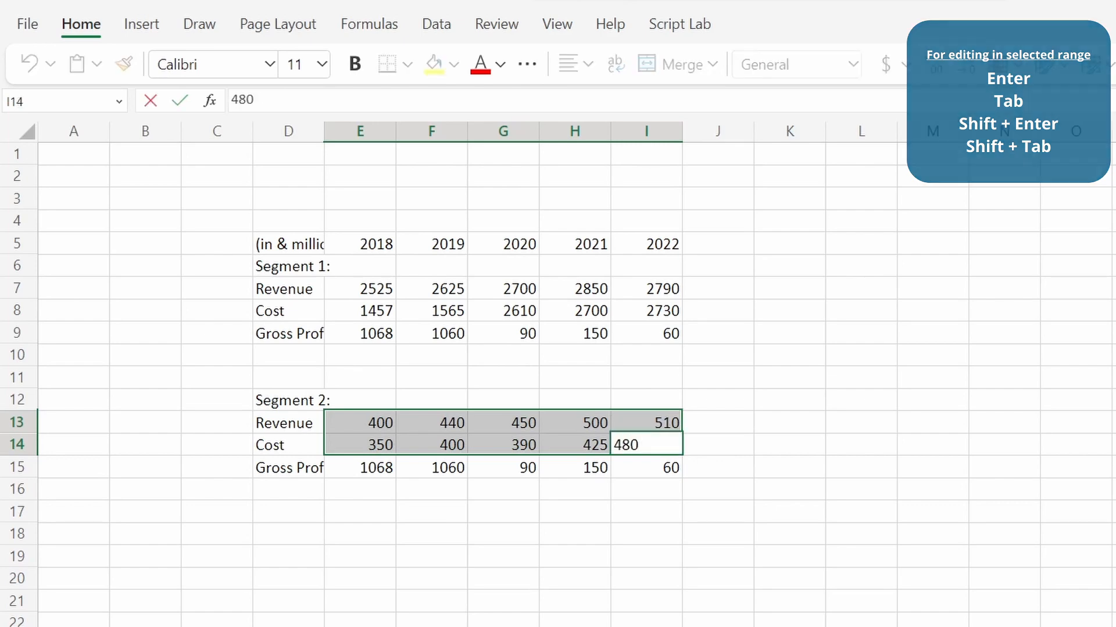
{"action": "key", "text": "Return"}
{"action": "key", "text": "Down"}
{"action": "key", "text": "Down"}
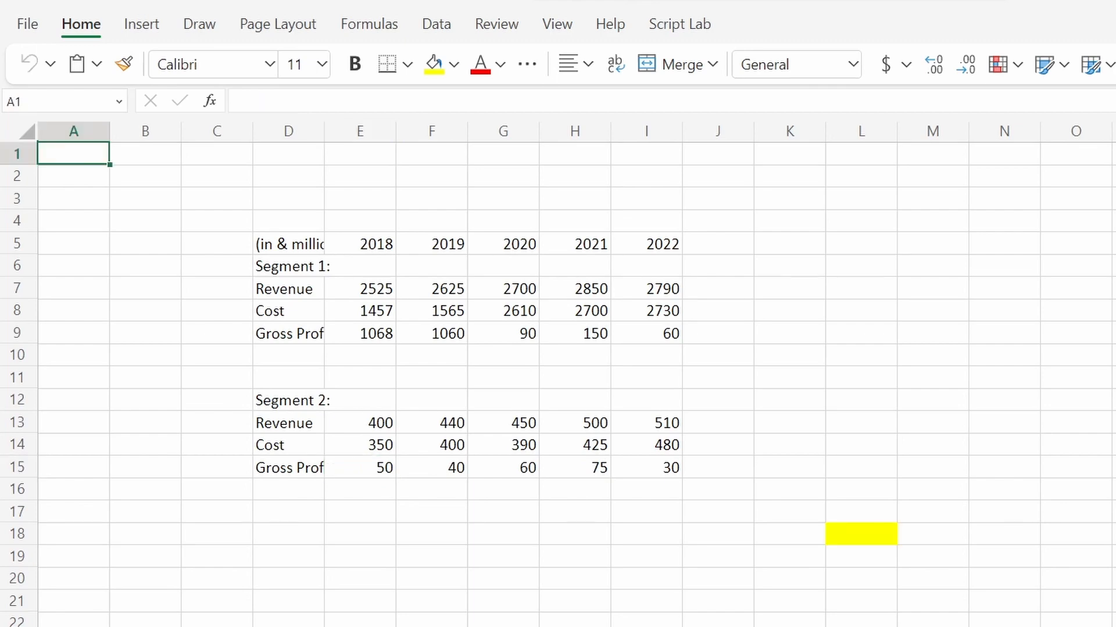
Step: Select the Segment 1 table together with its year header row, range D5:I9
{"action": "key", "text": "Right"}
{"action": "key", "text": "Right"}
{"action": "key", "text": "Right"}
{"action": "key", "text": "ctrl+Down"}
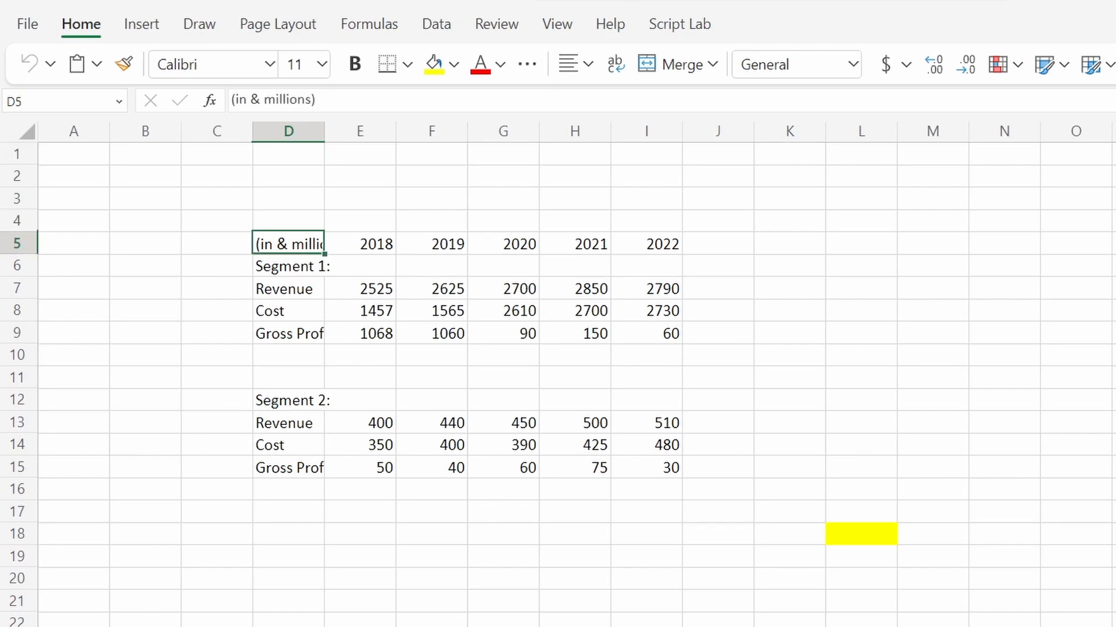
{"action": "key", "text": "ctrl+shift+Down"}
{"action": "key", "text": "ctrl+shift+Right"}
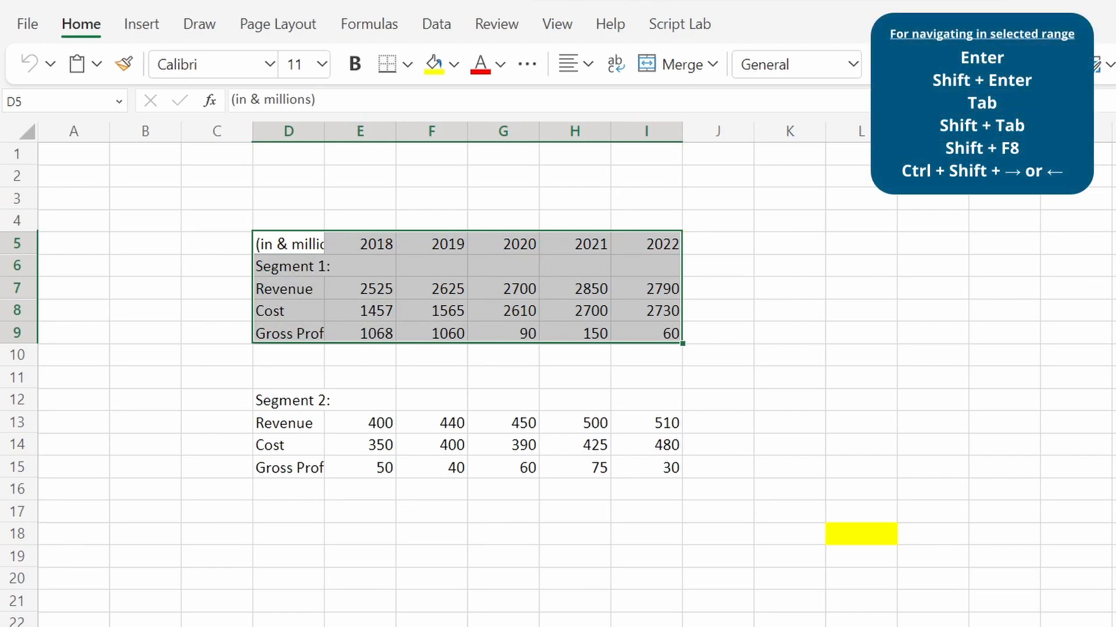
Step: Step the active cell forward through the selected range D5:I9, going down one column after another
{"action": "key", "text": "Return"}
{"action": "key", "text": "Return"}
{"action": "key", "text": "Return"}
{"action": "key", "text": "Return"}
{"action": "key", "text": "Return"}
{"action": "key", "text": "Return"}
{"action": "key", "text": "Return"}
{"action": "key", "text": "Return"}
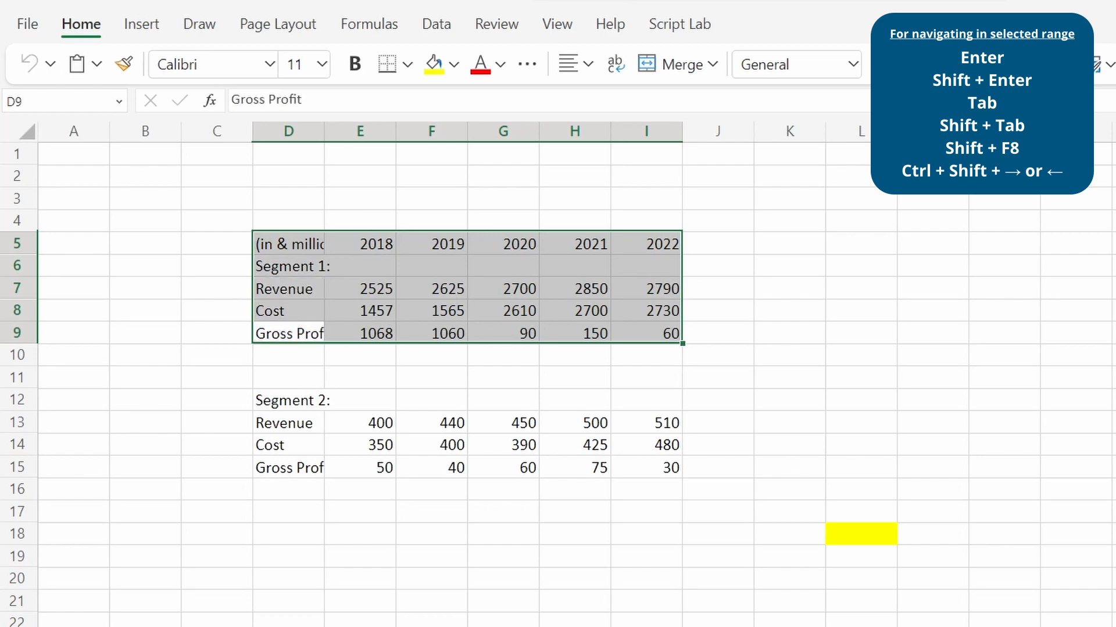
{"action": "key", "text": "Return"}
{"action": "key", "text": "Return"}
{"action": "key", "text": "Return"}
{"action": "key", "text": "Return"}
{"action": "key", "text": "Return"}
{"action": "key", "text": "Return"}
{"action": "key", "text": "Return"}
{"action": "key", "text": "Return"}
{"action": "key", "text": "Return"}
{"action": "key", "text": "Return"}
{"action": "key", "text": "Return"}
{"action": "key", "text": "Return"}
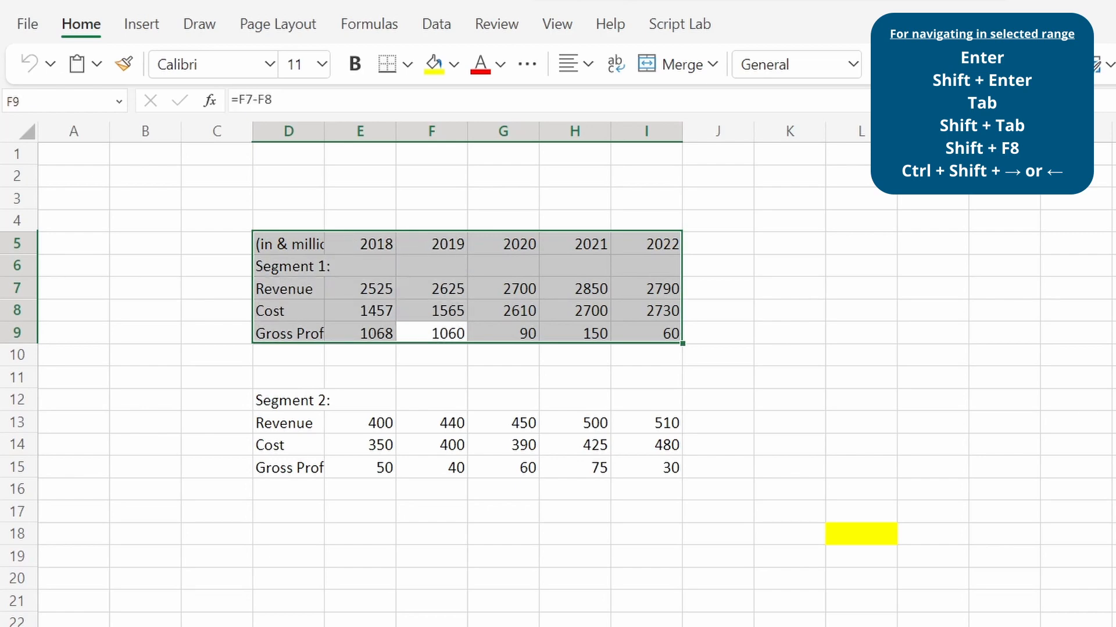
{"action": "key", "text": "Return"}
{"action": "key", "text": "Return"}
{"action": "key", "text": "Return"}
{"action": "key", "text": "Return"}
{"action": "key", "text": "Return"}
{"action": "key", "text": "Return"}
{"action": "key", "text": "Return"}
{"action": "key", "text": "Return"}
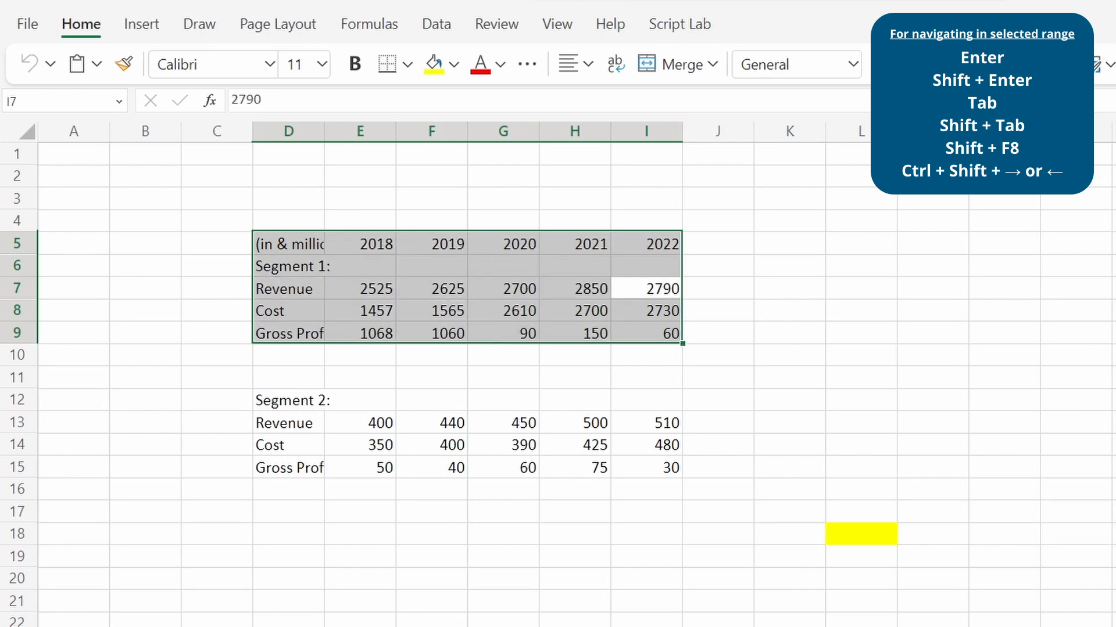
Step: Step the active cell backward through the selected range D5:I9, going up one column after another
{"action": "key", "text": "shift+Return"}
{"action": "key", "text": "shift+Return"}
{"action": "key", "text": "shift+Return"}
{"action": "key", "text": "shift+Return"}
{"action": "key", "text": "shift+Return"}
{"action": "key", "text": "shift+Return"}
{"action": "key", "text": "shift+Return"}
{"action": "key", "text": "shift+Return"}
{"action": "key", "text": "shift+Return"}
{"action": "key", "text": "shift+Return"}
{"action": "key", "text": "shift+Return"}
{"action": "key", "text": "shift+Return"}
{"action": "key", "text": "shift+Return"}
{"action": "key", "text": "shift+Return"}
{"action": "key", "text": "shift+Return"}
{"action": "key", "text": "shift+Return"}
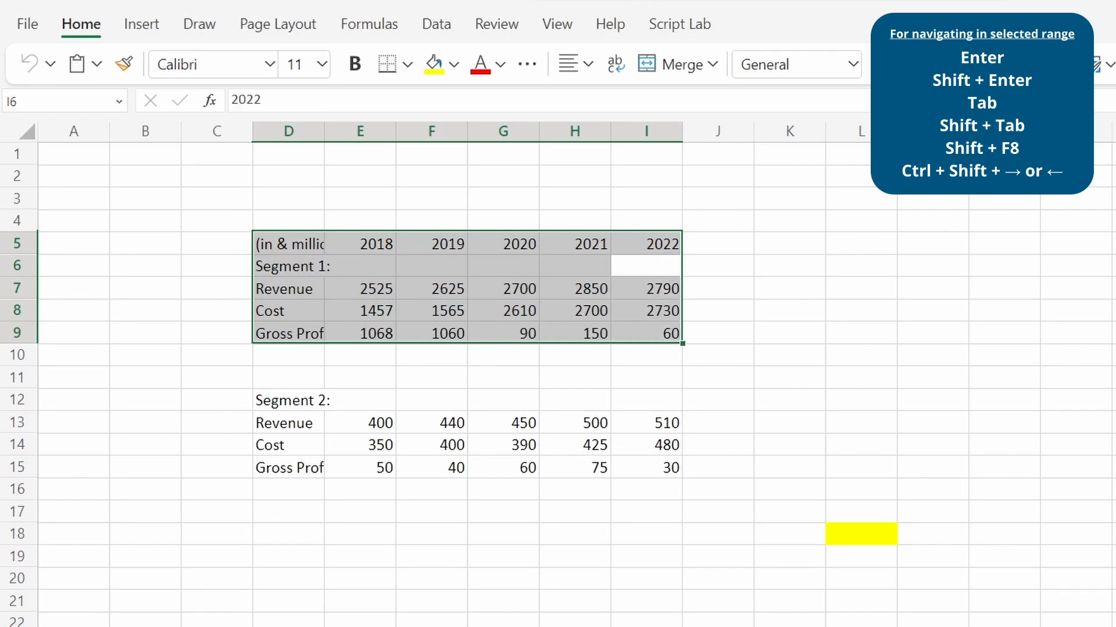
{"action": "key", "text": "shift+Return"}
{"action": "key", "text": "shift+Return"}
{"action": "key", "text": "shift+Return"}
{"action": "key", "text": "shift+Return"}
{"action": "key", "text": "shift+Return"}
{"action": "key", "text": "shift+Return"}
{"action": "key", "text": "shift+Return"}
{"action": "key", "text": "shift+Return"}
{"action": "key", "text": "shift+Return"}
{"action": "key", "text": "shift+Return"}
{"action": "key", "text": "shift+Return"}
{"action": "key", "text": "shift+Return"}
{"action": "key", "text": "shift+Return"}
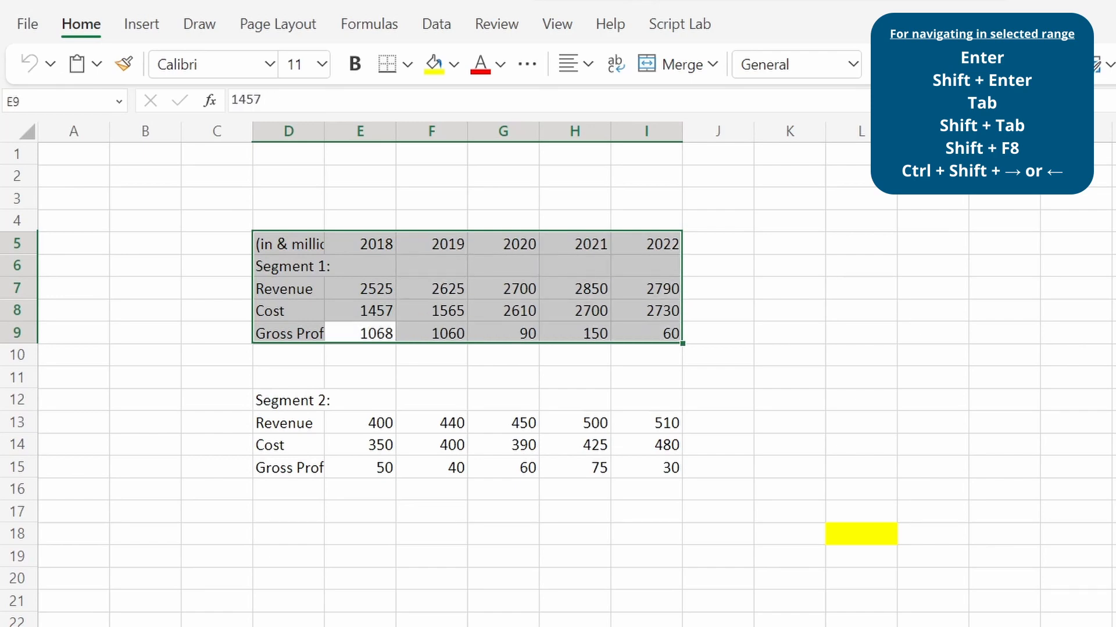
Step: Step the active cell across the selected range D5:I9 row by row, moving rightward through each row
{"action": "key", "text": "Tab"}
{"action": "key", "text": "Tab"}
{"action": "key", "text": "Tab"}
{"action": "key", "text": "Tab"}
{"action": "key", "text": "Tab"}
{"action": "key", "text": "Tab"}
{"action": "key", "text": "Tab"}
{"action": "key", "text": "Tab"}
{"action": "key", "text": "Tab"}
{"action": "key", "text": "Tab"}
{"action": "key", "text": "Tab"}
{"action": "key", "text": "Tab"}
{"action": "key", "text": "Tab"}
{"action": "key", "text": "Tab"}
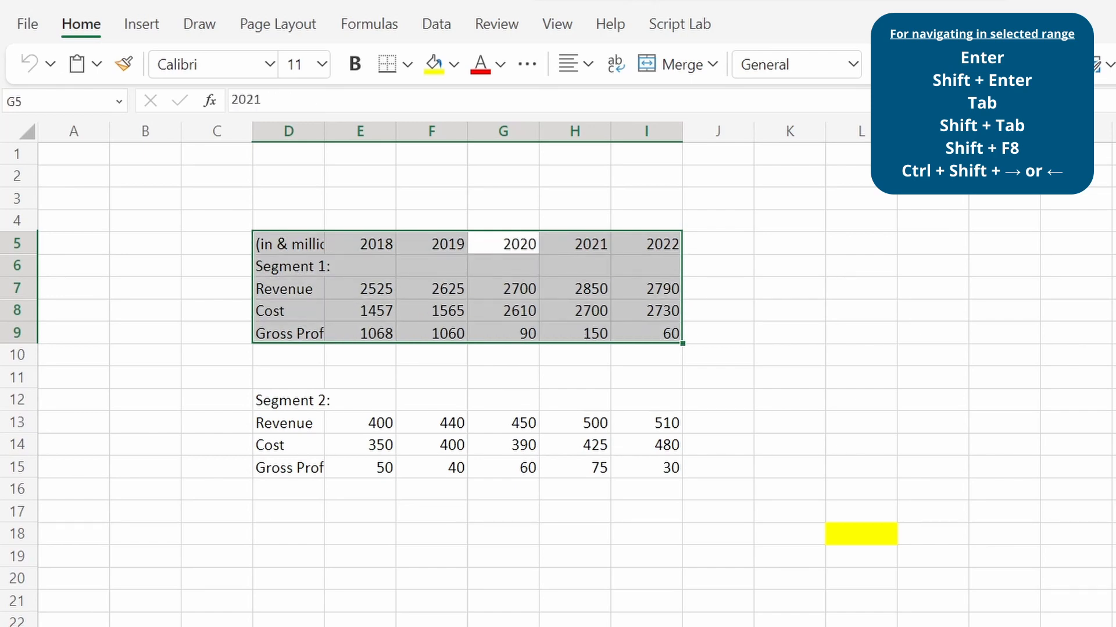
{"action": "key", "text": "Tab"}
{"action": "key", "text": "Tab"}
{"action": "key", "text": "Tab"}
{"action": "key", "text": "Tab"}
{"action": "key", "text": "Tab"}
{"action": "key", "text": "Tab"}
{"action": "key", "text": "Tab"}
{"action": "key", "text": "Tab"}
{"action": "key", "text": "Tab"}
{"action": "key", "text": "Tab"}
{"action": "key", "text": "Tab"}
{"action": "key", "text": "Tab"}
{"action": "key", "text": "Tab"}
{"action": "key", "text": "Tab"}
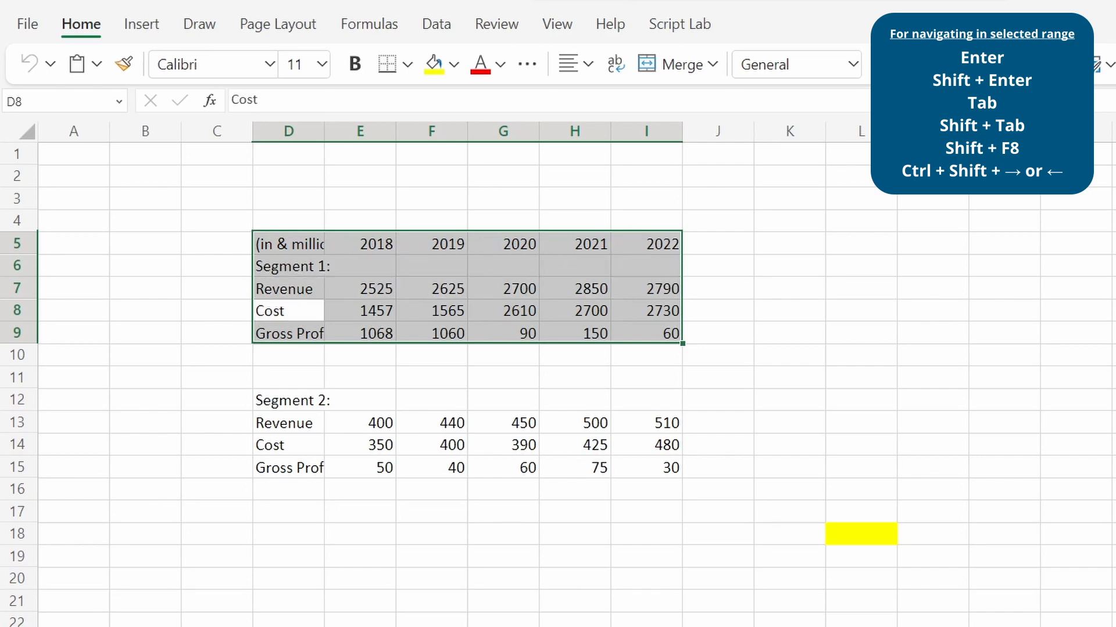
{"action": "key", "text": "Tab"}
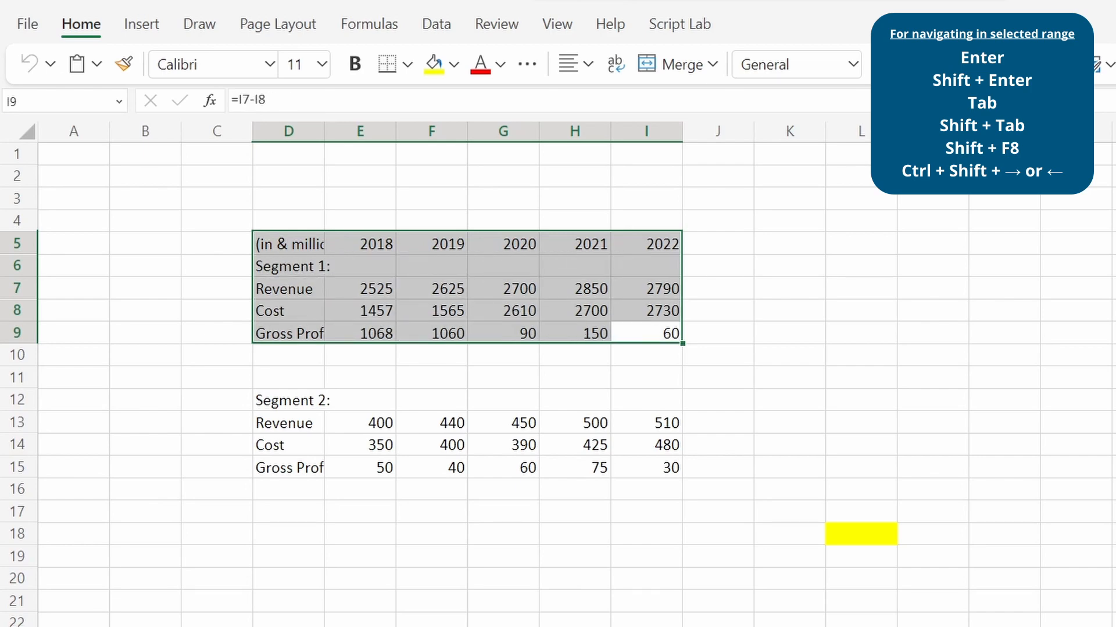
Step: Step the active cell backward through the selected range D5:I9 row by row, moving leftward from I9 to D5
{"action": "key", "text": "shift+Tab"}
{"action": "key", "text": "shift+Tab"}
{"action": "key", "text": "shift+Tab"}
{"action": "key", "text": "shift+Tab"}
{"action": "key", "text": "shift+Tab"}
{"action": "key", "text": "shift+Tab"}
{"action": "key", "text": "shift+Tab"}
{"action": "key", "text": "shift+Tab"}
{"action": "key", "text": "shift+Tab"}
{"action": "key", "text": "shift+Tab"}
{"action": "key", "text": "shift+Tab"}
{"action": "key", "text": "shift+Tab"}
{"action": "key", "text": "shift+Tab"}
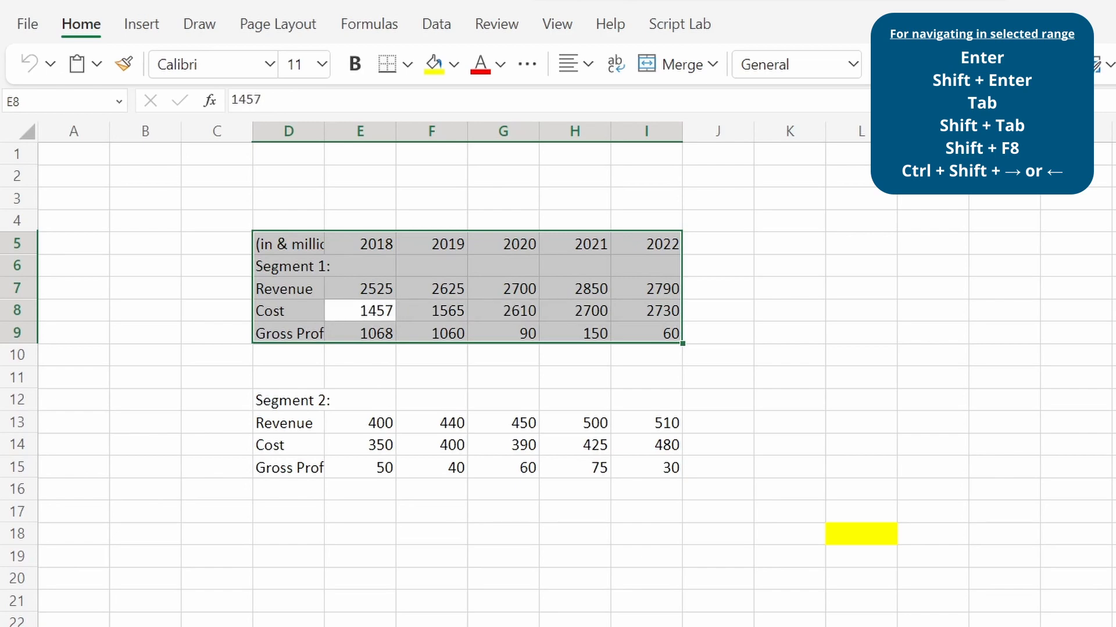
{"action": "key", "text": "shift+Tab"}
{"action": "key", "text": "shift+Tab"}
{"action": "key", "text": "shift+Tab"}
{"action": "key", "text": "shift+Tab"}
{"action": "key", "text": "shift+Tab"}
{"action": "key", "text": "shift+Tab"}
{"action": "key", "text": "shift+Tab"}
{"action": "key", "text": "shift+Tab"}
{"action": "key", "text": "shift+Tab"}
{"action": "key", "text": "shift+Tab"}
{"action": "key", "text": "shift+Tab"}
{"action": "key", "text": "shift+Tab"}
{"action": "key", "text": "shift+Tab"}
{"action": "key", "text": "shift+Tab"}
{"action": "key", "text": "shift+Tab"}
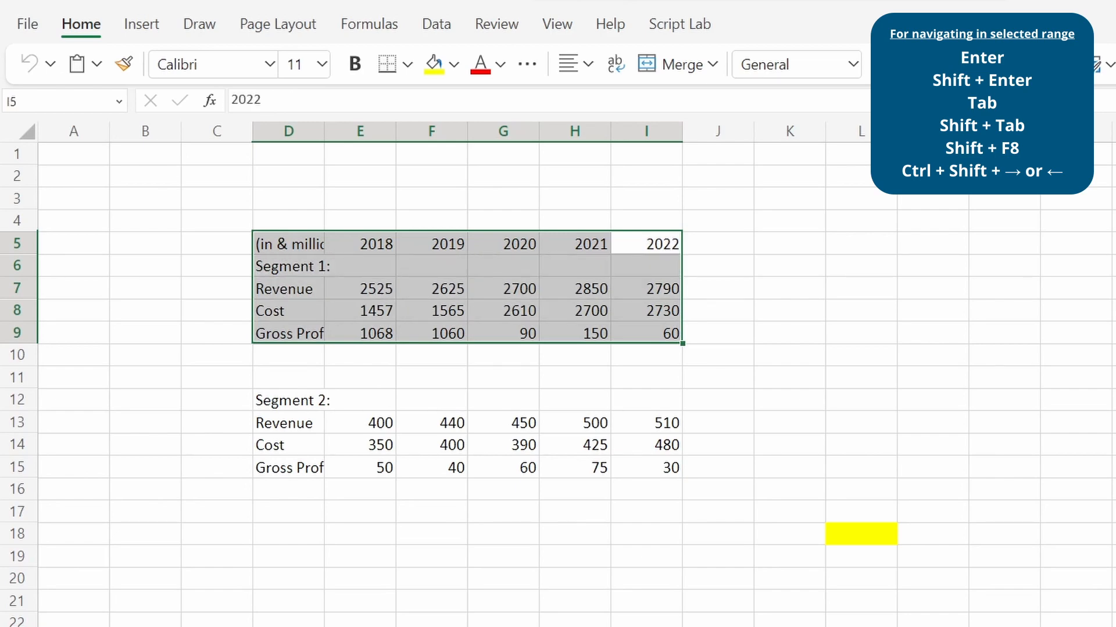
{"action": "key", "text": "shift+Tab"}
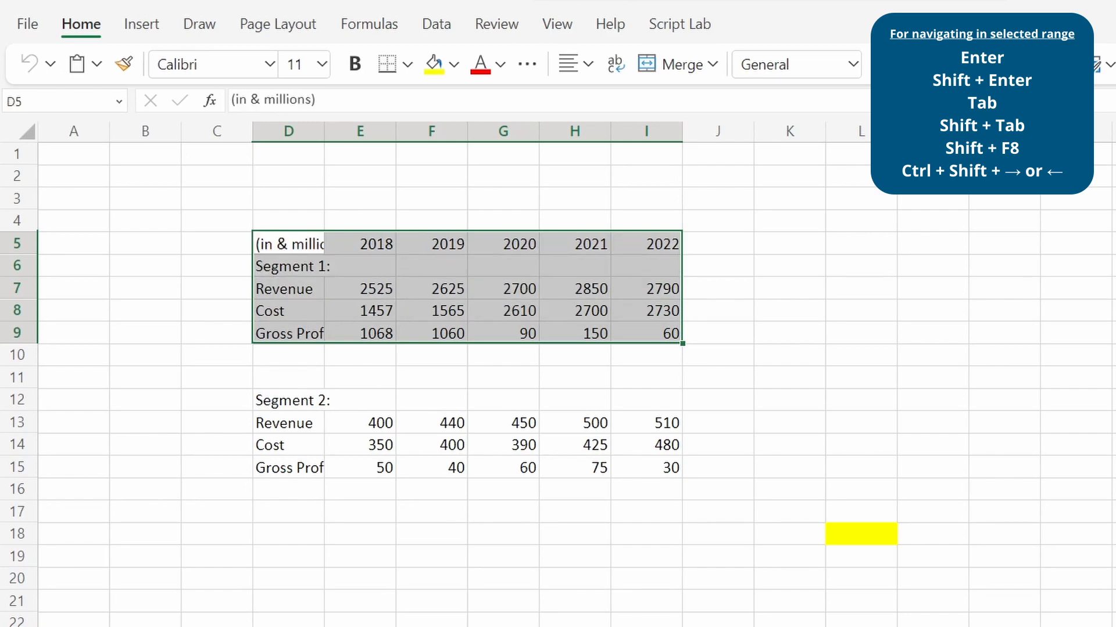
Step: Add the Segment 2 table, range D12:I15, to the existing selection of D5:I9 as a second, non-adjacent range
{"action": "key", "text": "shift+F8"}
{"action": "key", "text": "Down"}
{"action": "key", "text": "Down"}
{"action": "key", "text": "Down"}
{"action": "key", "text": "Down"}
{"action": "key", "text": "Down"}
{"action": "key", "text": "Down"}
{"action": "key", "text": "Down"}
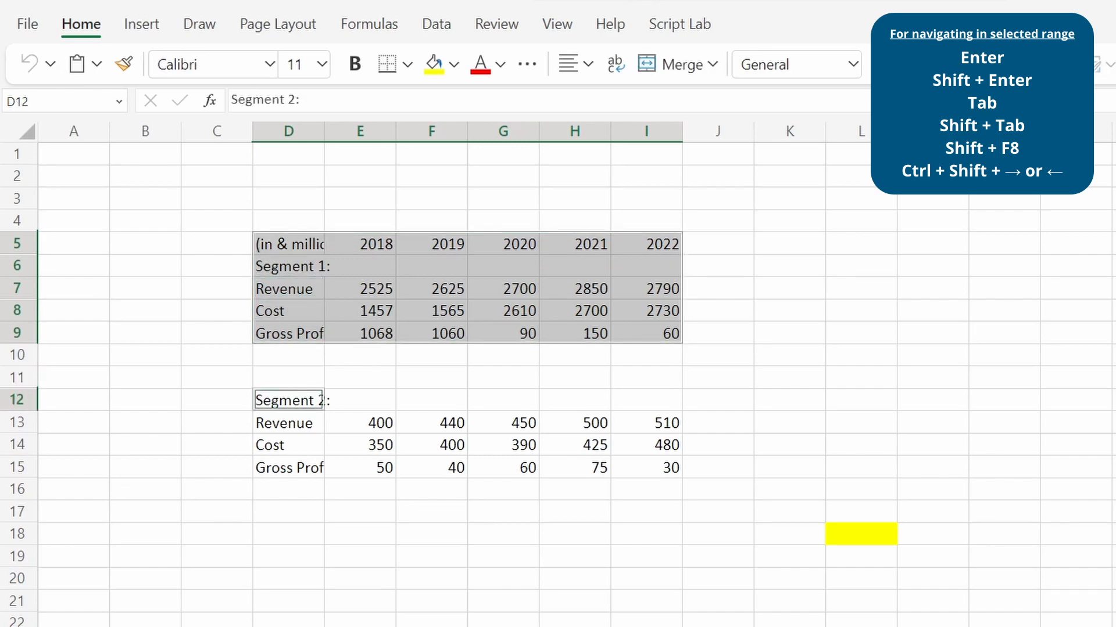
{"action": "key", "text": "ctrl+shift+Down"}
{"action": "key", "text": "shift+Right"}
{"action": "key", "text": "shift+Right"}
{"action": "key", "text": "shift+Right"}
{"action": "key", "text": "shift+Right"}
{"action": "key", "text": "shift+Right"}
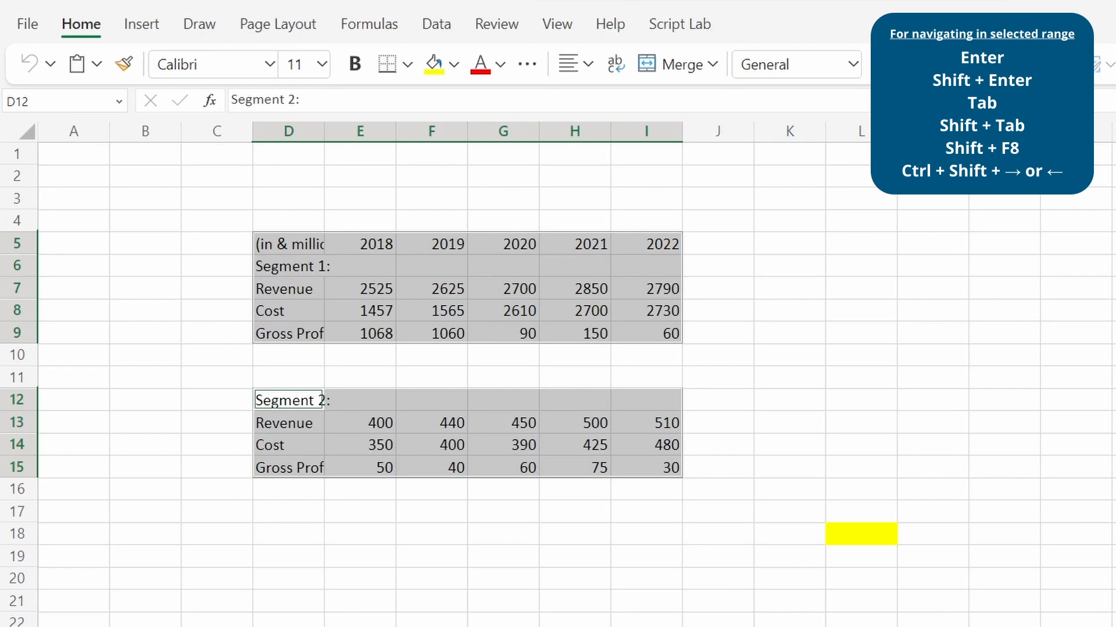
Step: Switch the active cell back and forth between the two selected ranges, and collapse the selection to cell D5
{"action": "key", "text": "ctrl+alt+Right"}
{"action": "key", "text": "ctrl+alt+Right"}
{"action": "key", "text": "ctrl+alt+Right"}
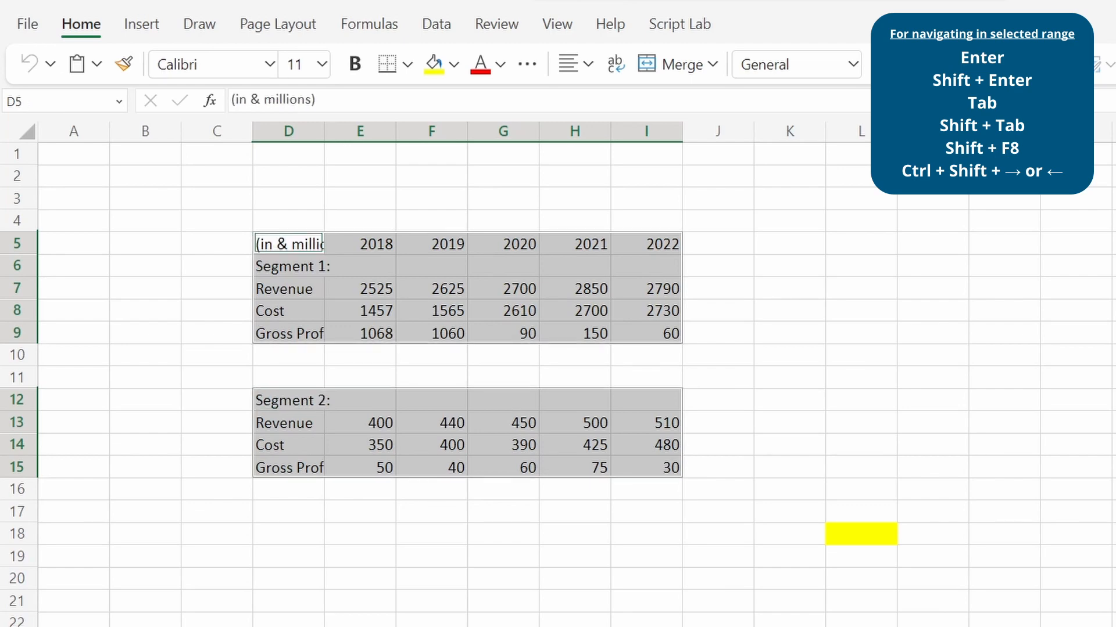
{"action": "key", "text": "ctrl+alt+Right"}
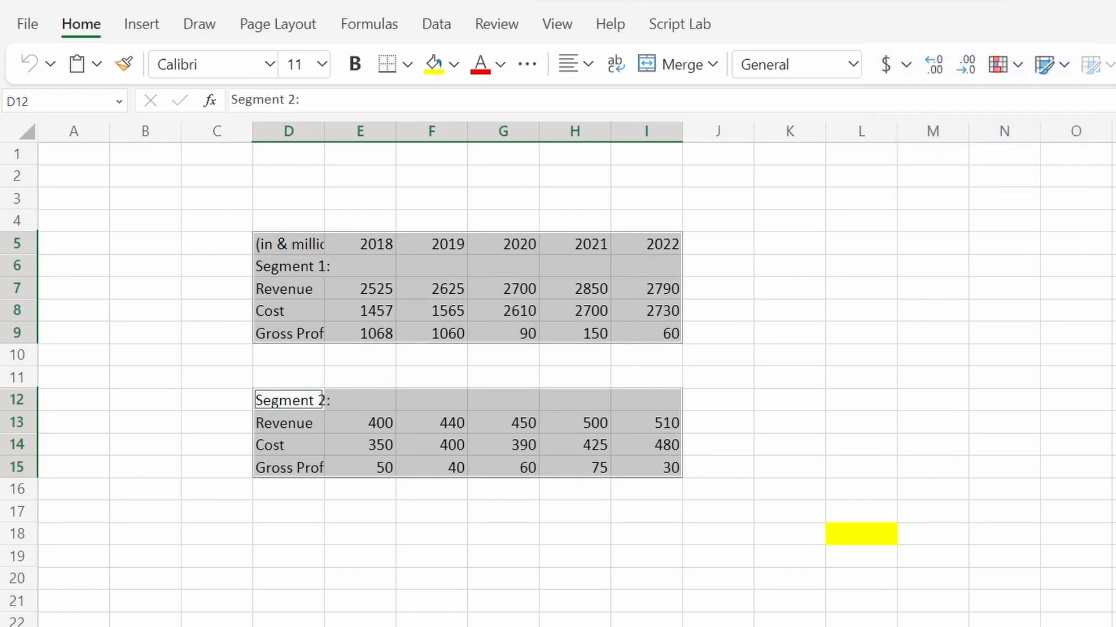
{"action": "key", "text": "ctrl+alt+Right"}
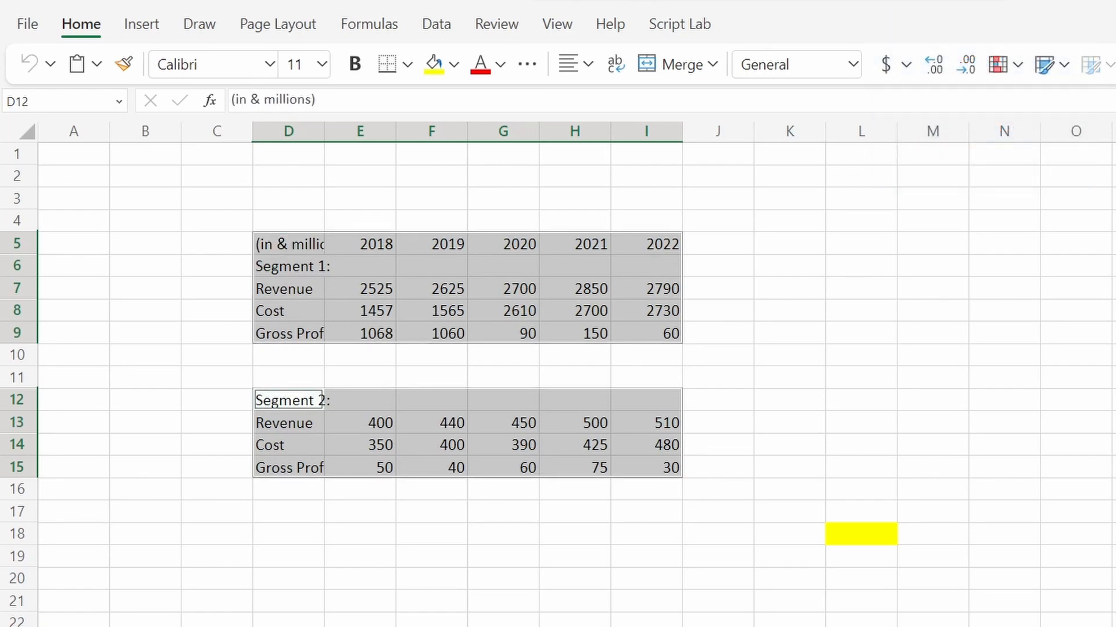
{"action": "key", "text": "shift+BackSpace"}
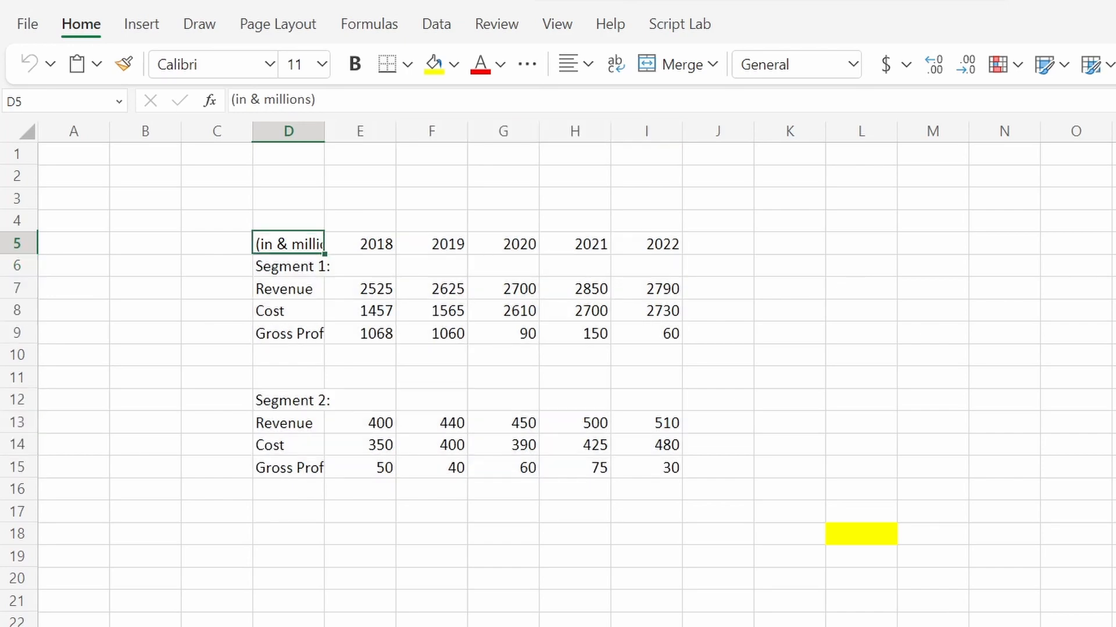
Step: Move the active cell along row 5 to K5, and step it down to K9 and back up to K5
{"action": "key", "text": "ctrl+Right"}
{"action": "key", "text": "Right"}
{"action": "key", "text": "Right"}
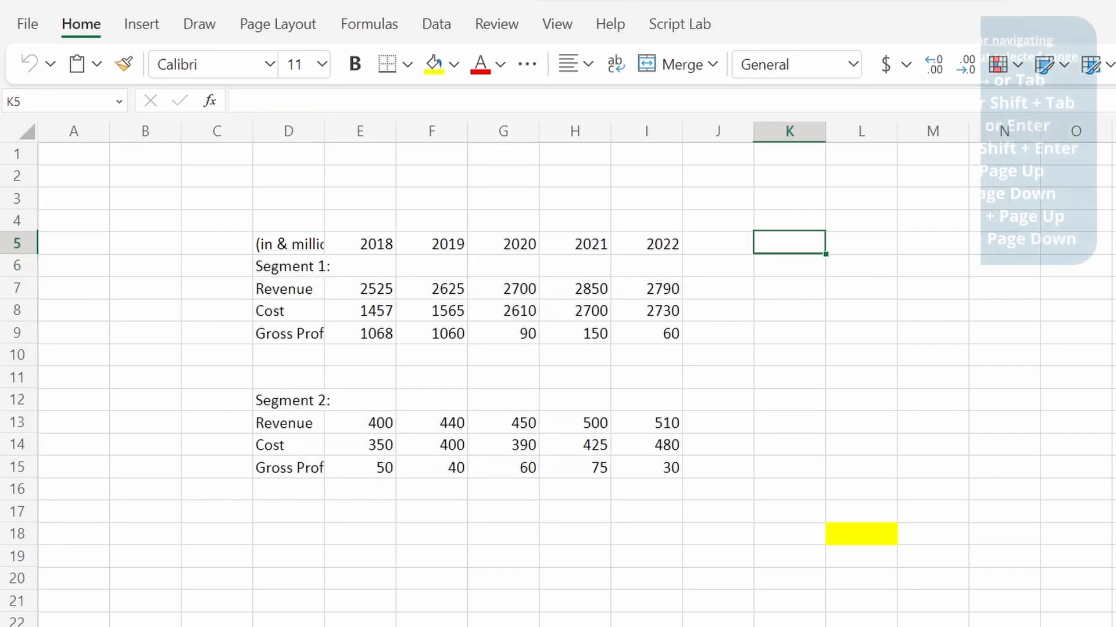
{"action": "key", "text": "Down"}
{"action": "key", "text": "Down"}
{"action": "key", "text": "Down"}
{"action": "key", "text": "Down"}
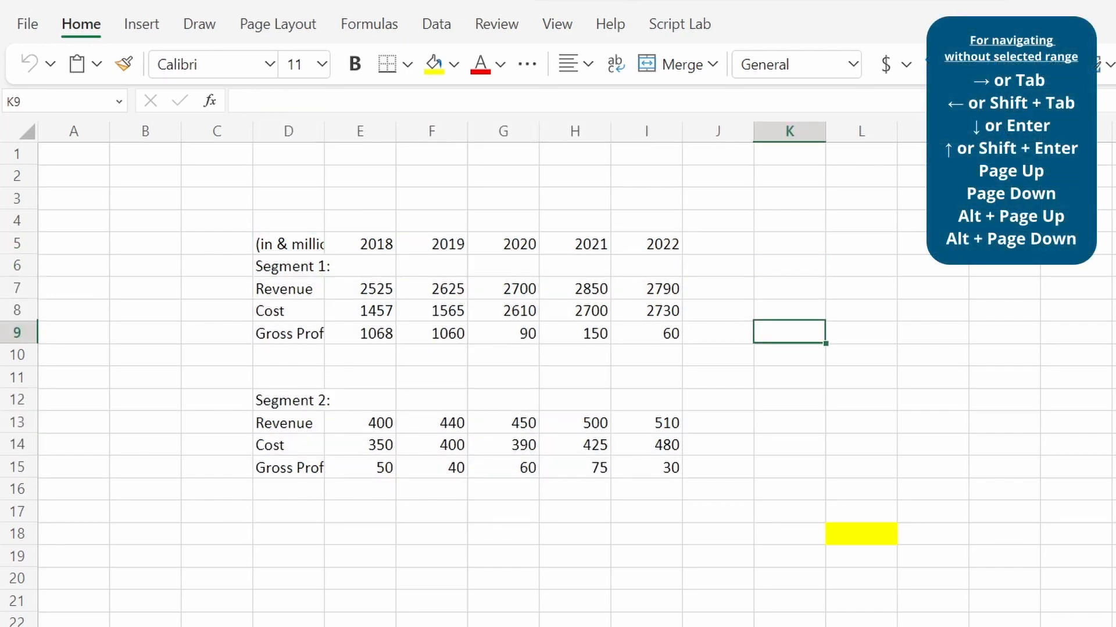
{"action": "key", "text": "Up"}
{"action": "key", "text": "Up"}
{"action": "key", "text": "Up"}
{"action": "key", "text": "Up"}
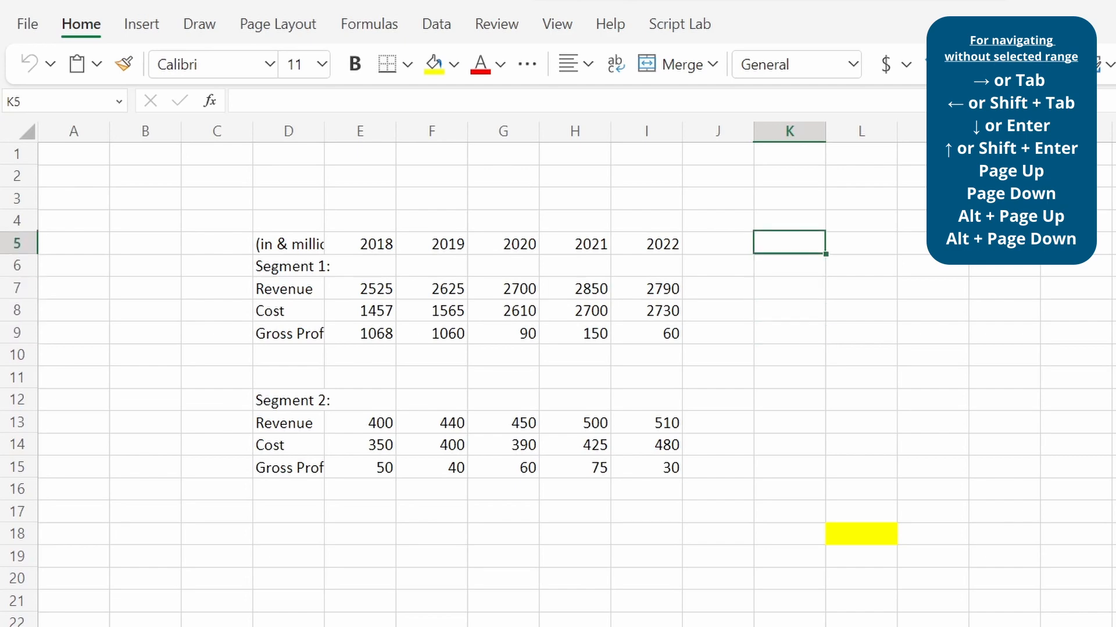
Step: Step the active cell rightward from K5 to N5 and back to K5, one column at a time
{"action": "key", "text": "Right"}
{"action": "key", "text": "Right"}
{"action": "key", "text": "Right"}
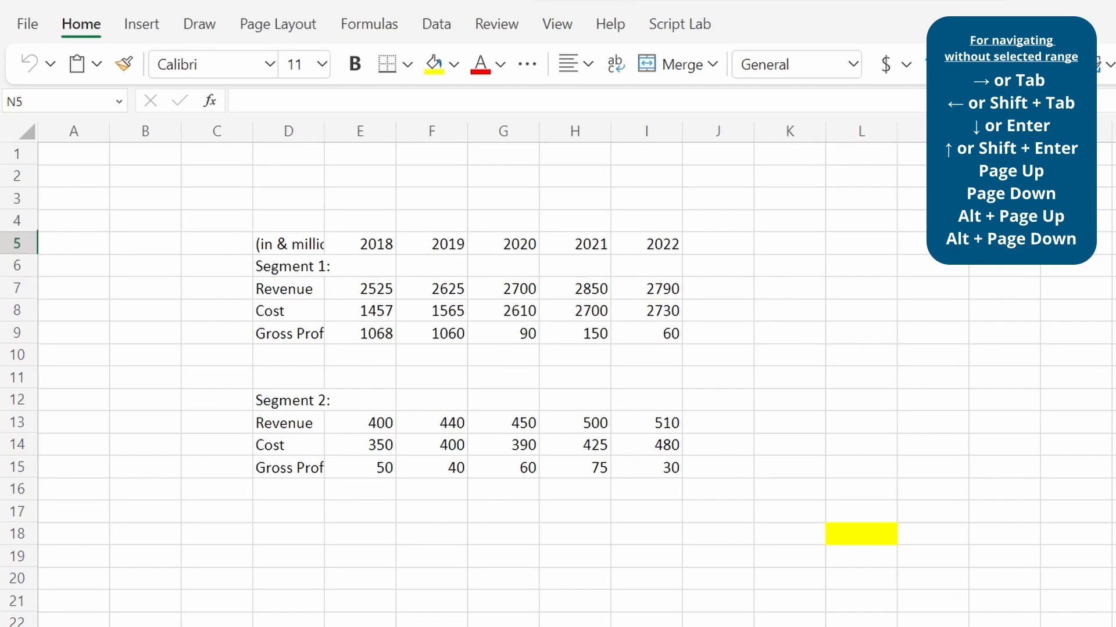
{"action": "key", "text": "Left"}
{"action": "key", "text": "Left"}
{"action": "key", "text": "Left"}
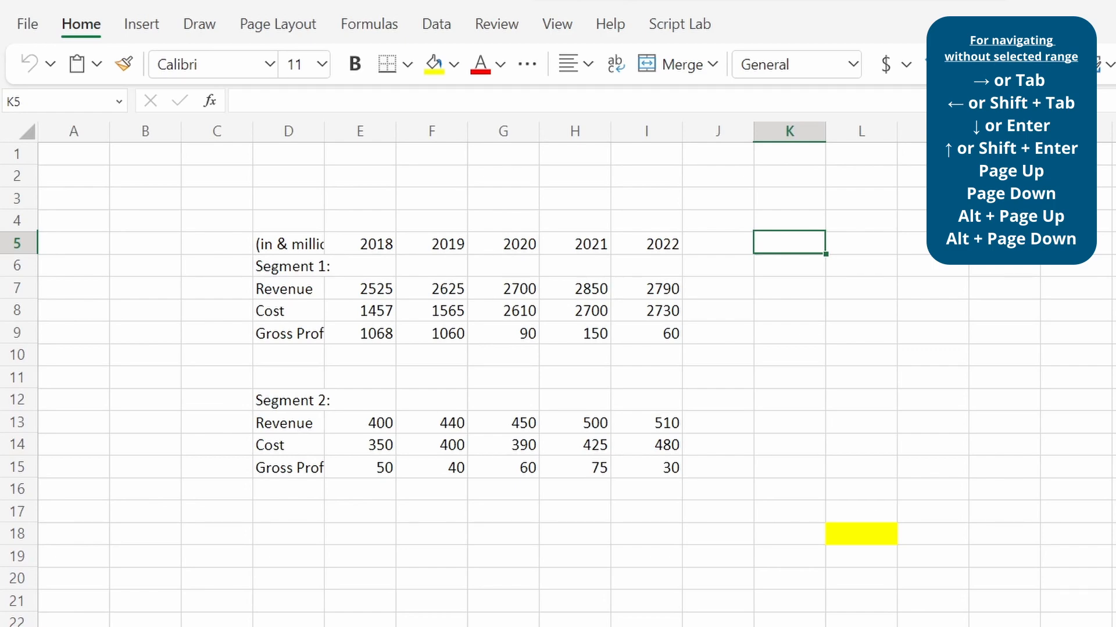
Step: Move two screens down the sheet from K5 to K59 and return two screens up to K5
{"action": "key", "text": "Page_Down"}
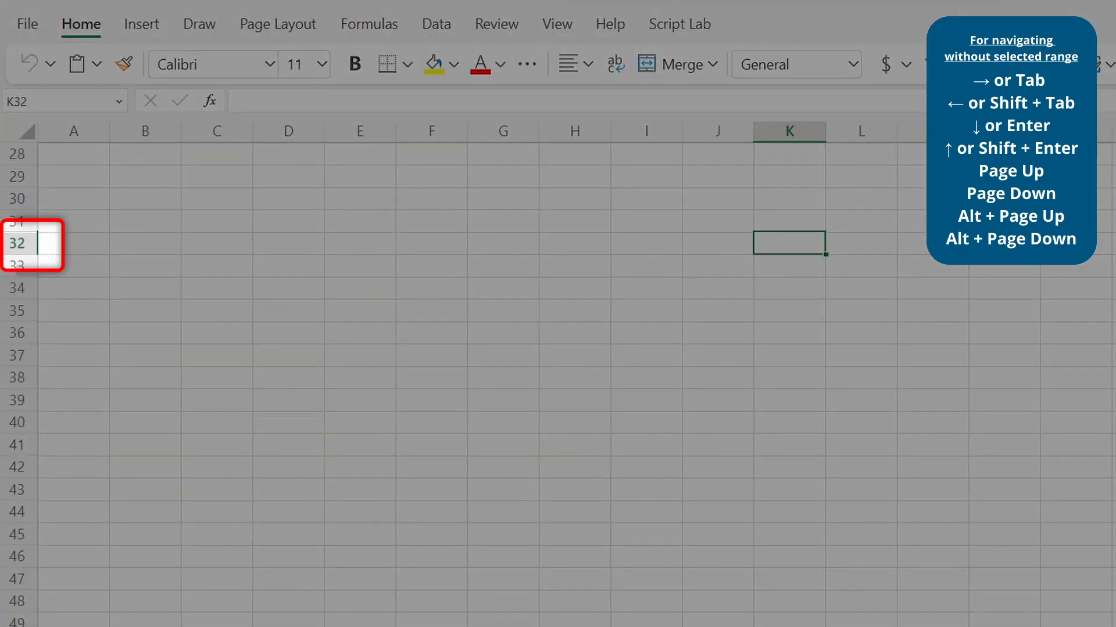
{"action": "key", "text": "Page_Down"}
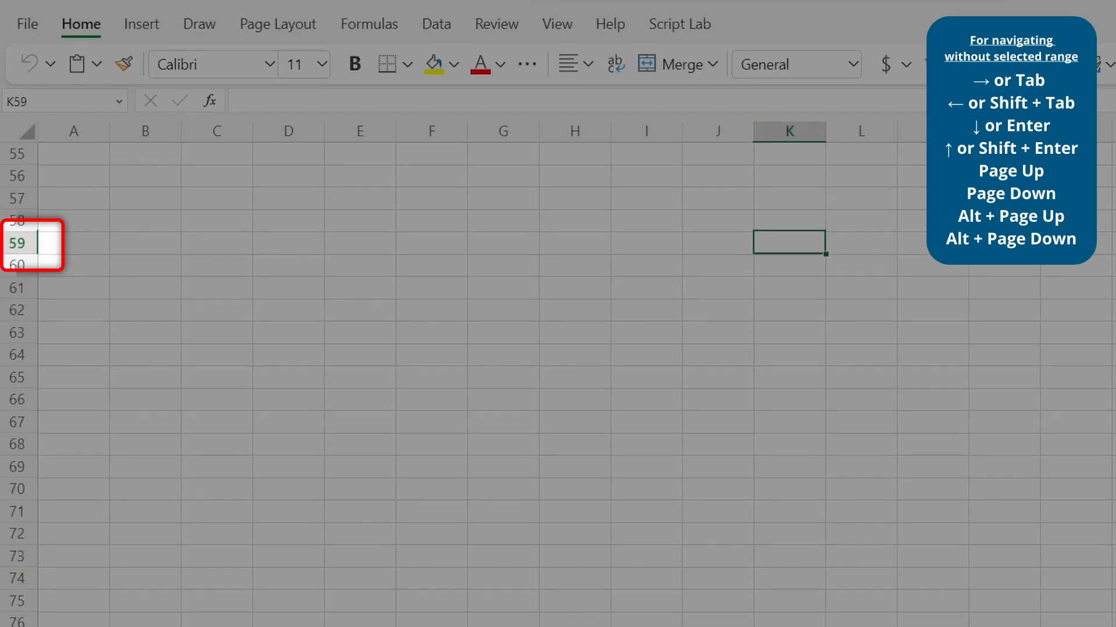
{"action": "key", "text": "Page_Up"}
{"action": "key", "text": "Page_Up"}
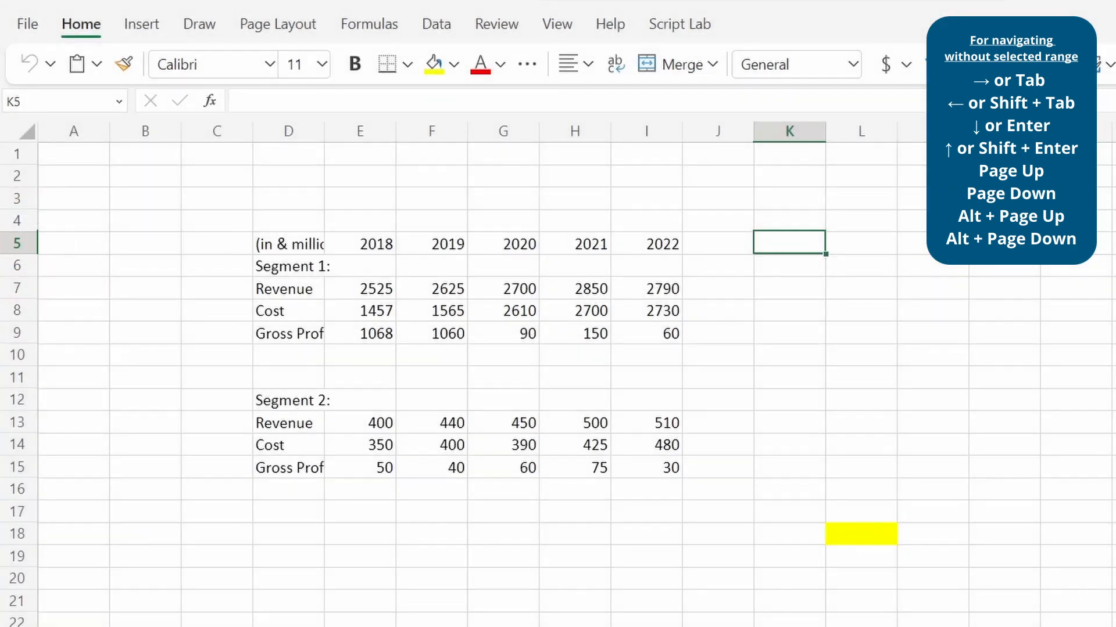
Step: Move the active cell two screens rightward across the sheet from K5 and return it to K5
{"action": "key", "text": "alt+Page_Down"}
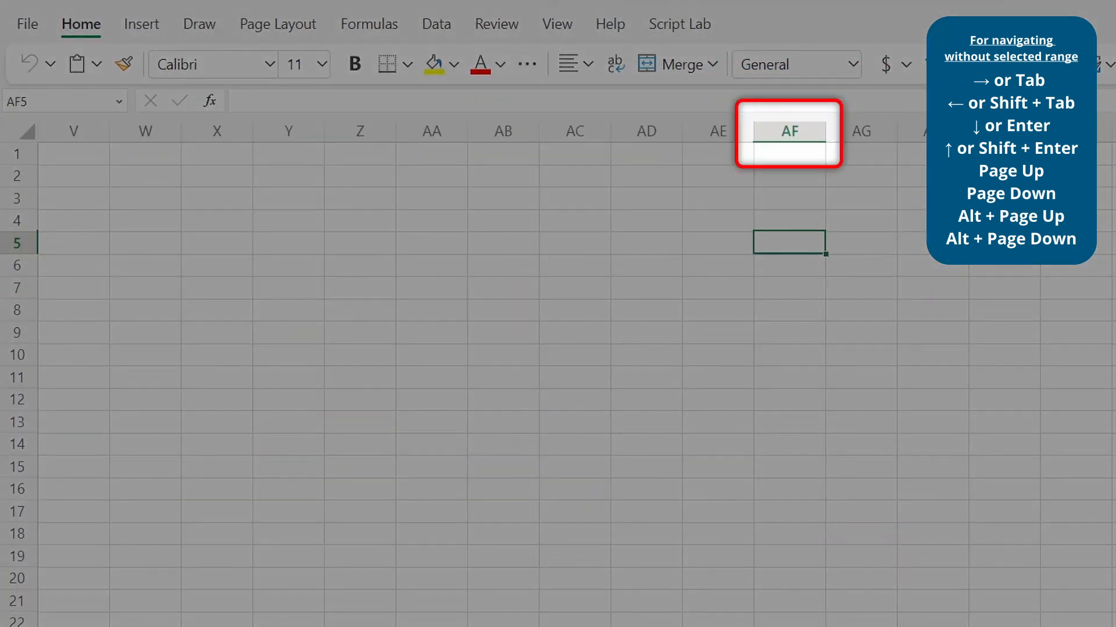
{"action": "key", "text": "alt+Page_Down"}
{"action": "key", "text": "alt+Page_Up"}
{"action": "key", "text": "alt+Page_Up"}
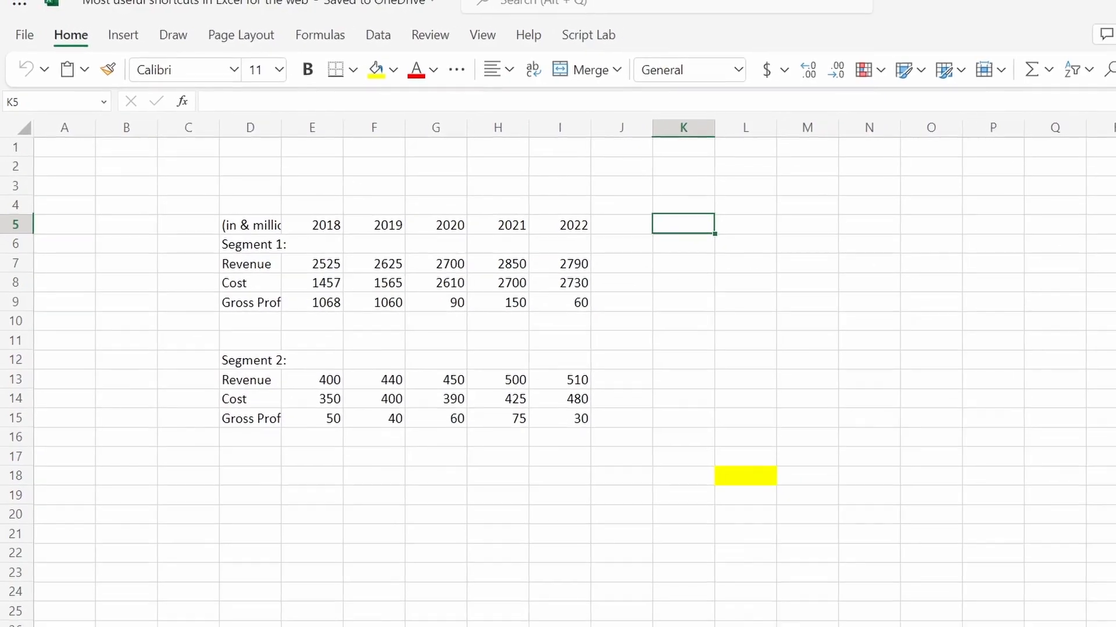
Step: Jump along the data edges from K5 to D5, and down column D to the sheet's last row, D1048576
{"action": "key", "text": "ctrl+Left"}
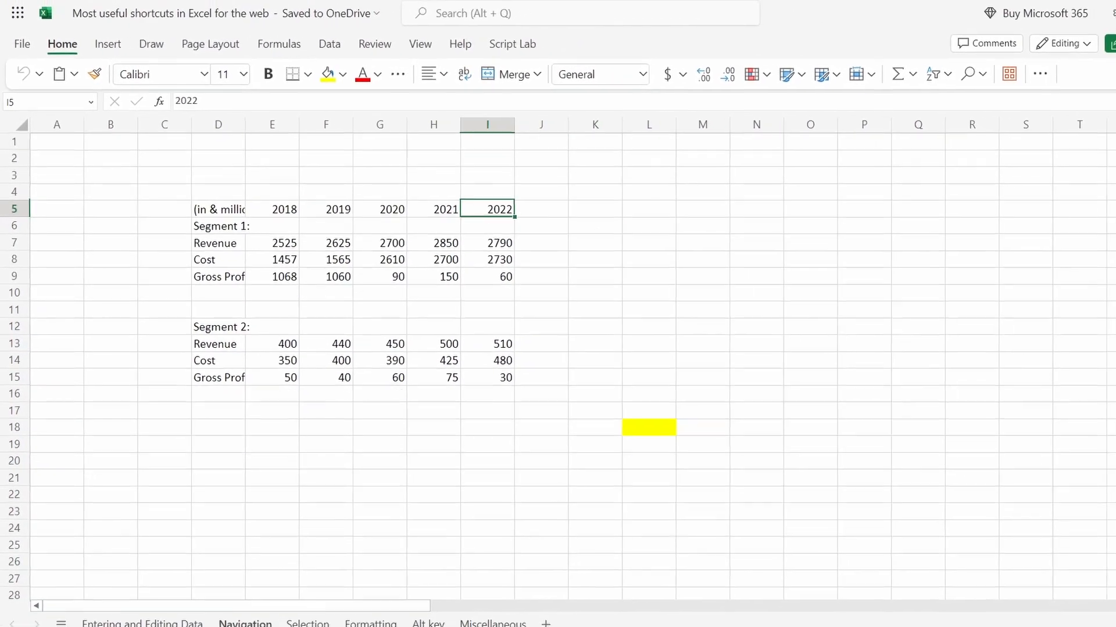
{"action": "key", "text": "ctrl+Left"}
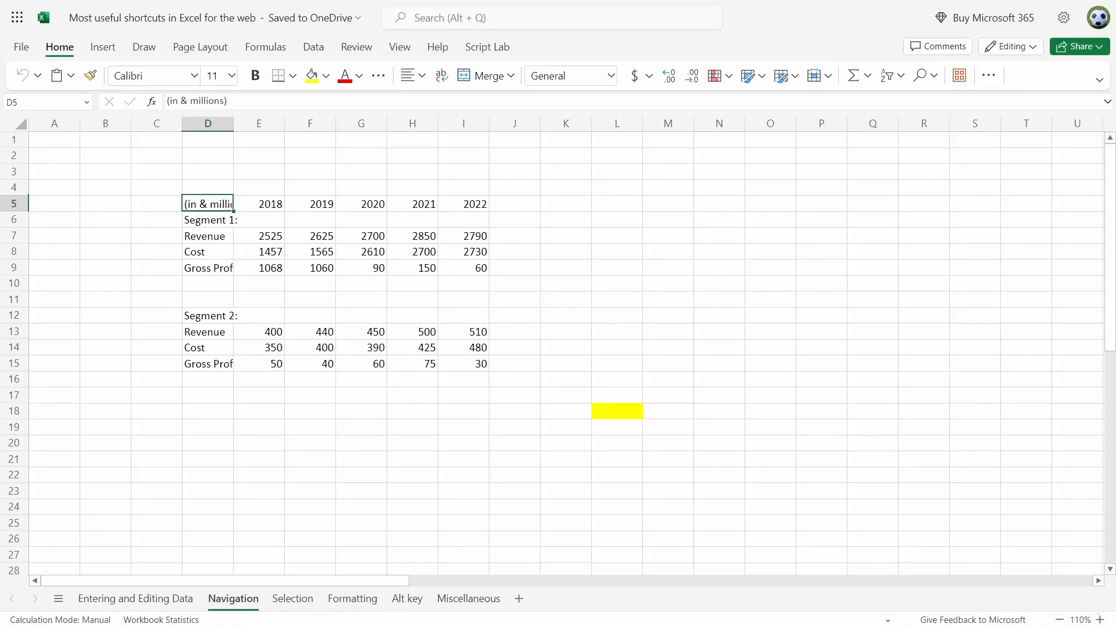
{"action": "key", "text": "ctrl+Down"}
{"action": "key", "text": "ctrl+Down"}
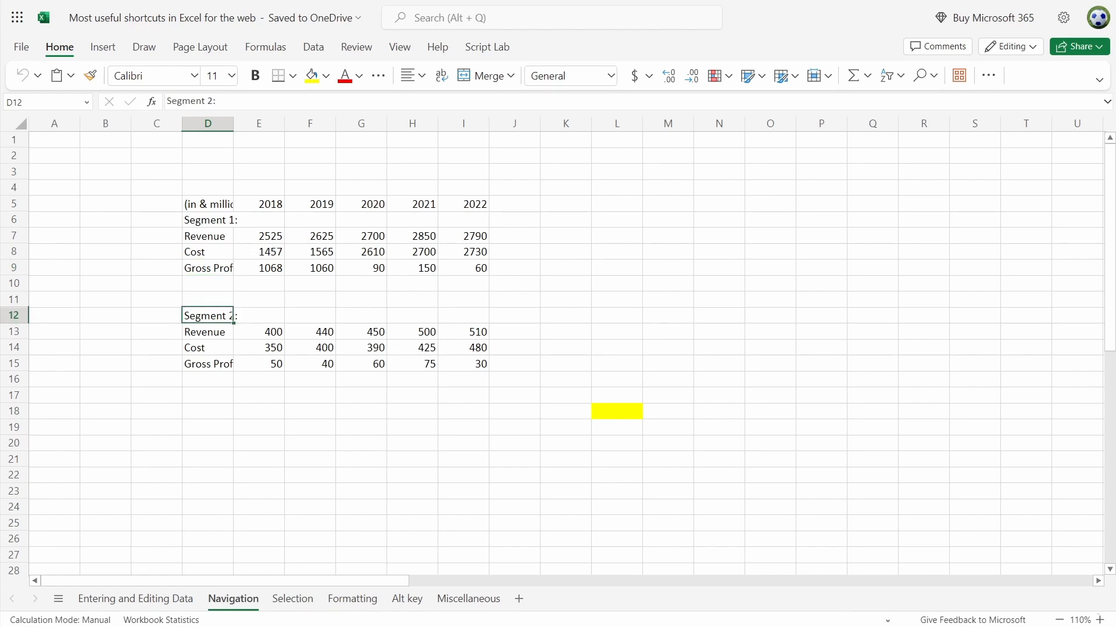
{"action": "key", "text": "ctrl+Down"}
{"action": "key", "text": "ctrl+Down"}
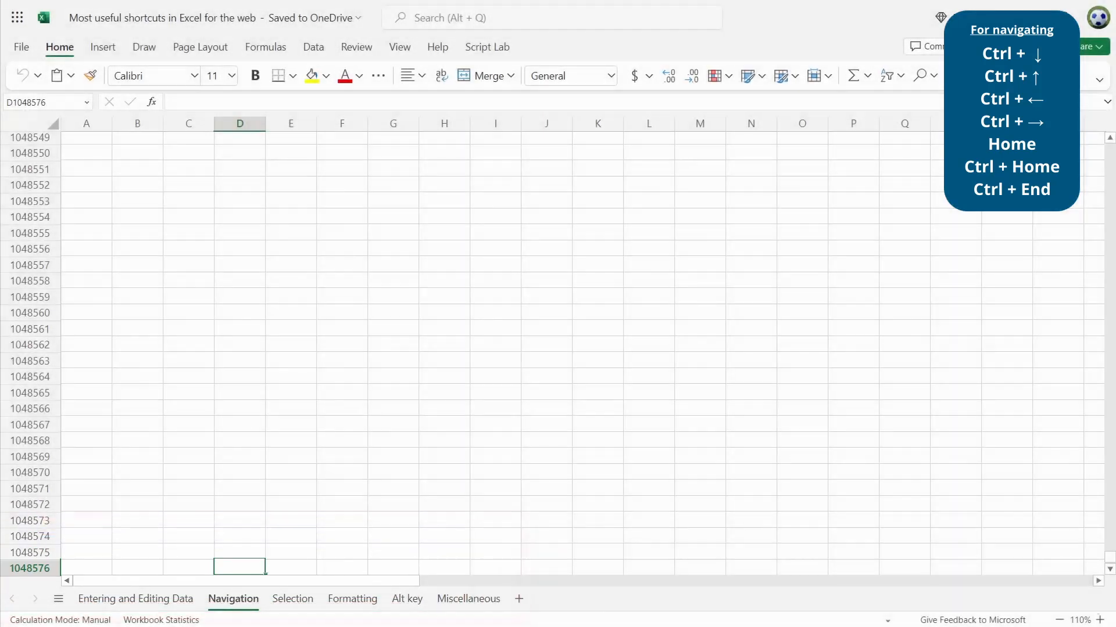
Step: Move to column E in the last row and jump up through the edges of the data blocks to E1
{"action": "key", "text": "Right"}
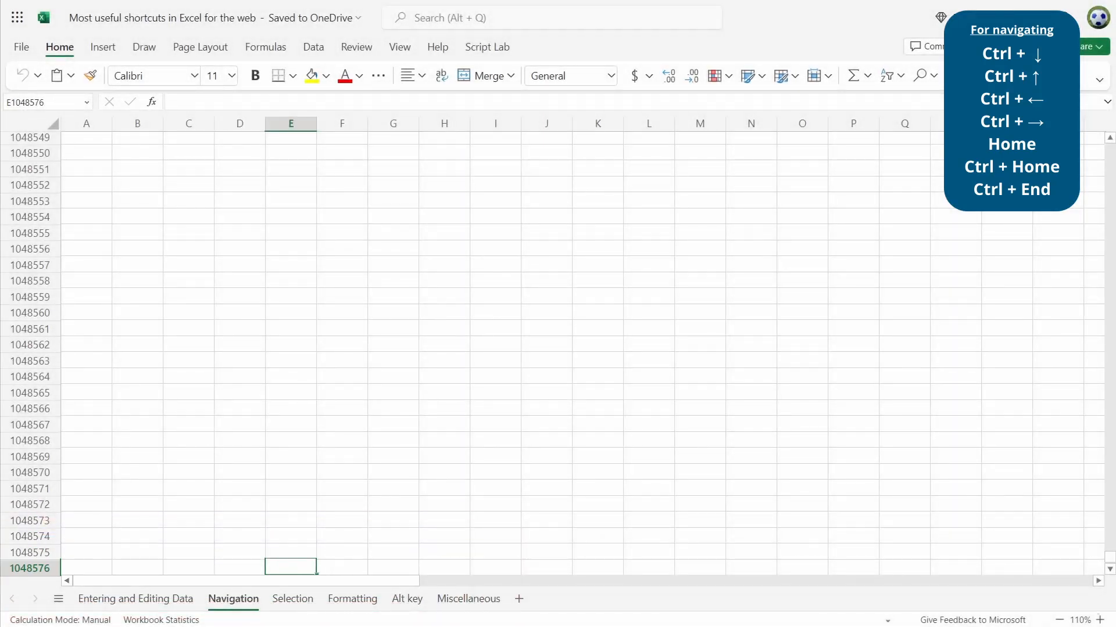
{"action": "key", "text": "ctrl+Up"}
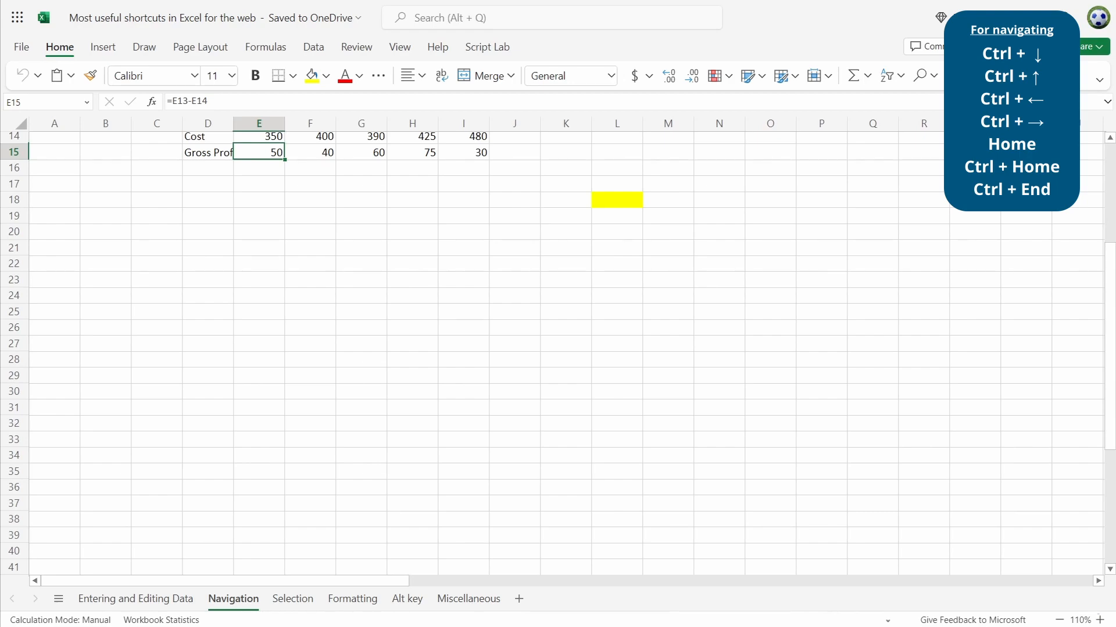
{"action": "key", "text": "ctrl+Up"}
{"action": "key", "text": "ctrl+Up"}
{"action": "key", "text": "ctrl+Up"}
{"action": "key", "text": "ctrl+Up"}
{"action": "key", "text": "ctrl+Up"}
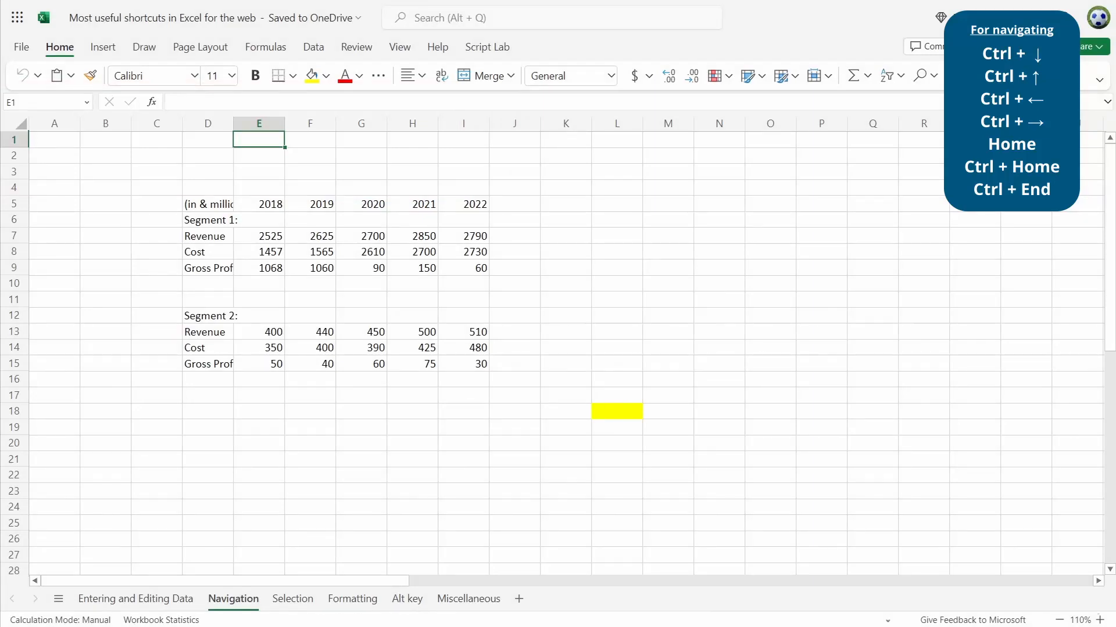
Step: Move the active cell from E1 to column I in row 1 and jump down to the 2022 header in I5
{"action": "key", "text": "Right"}
{"action": "key", "text": "Right"}
{"action": "key", "text": "Right"}
{"action": "key", "text": "Right"}
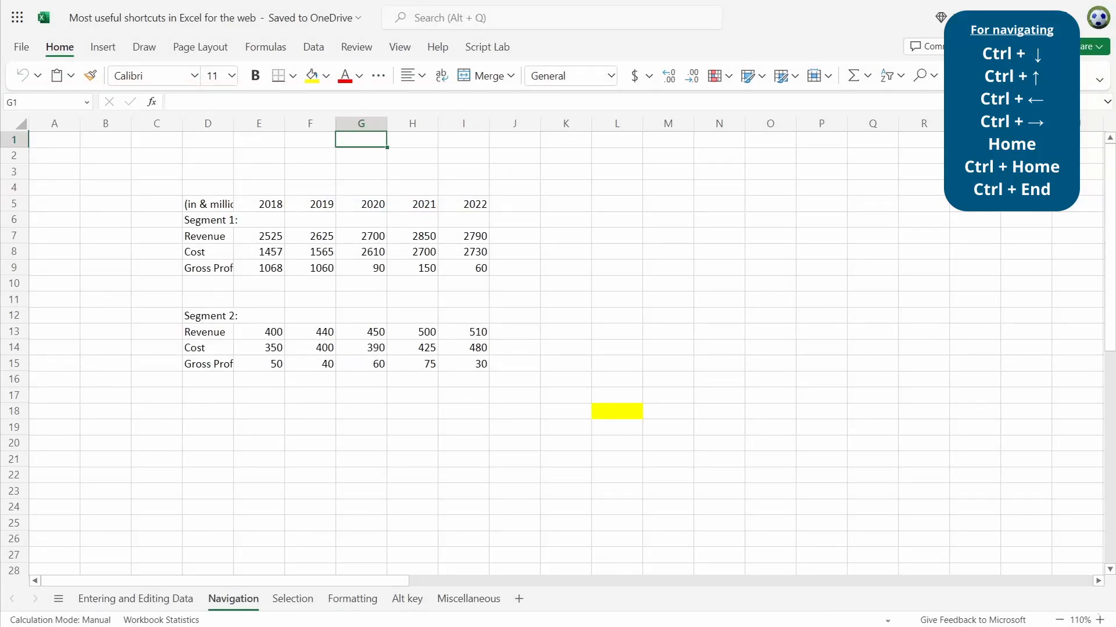
{"action": "key", "text": "ctrl+Down"}
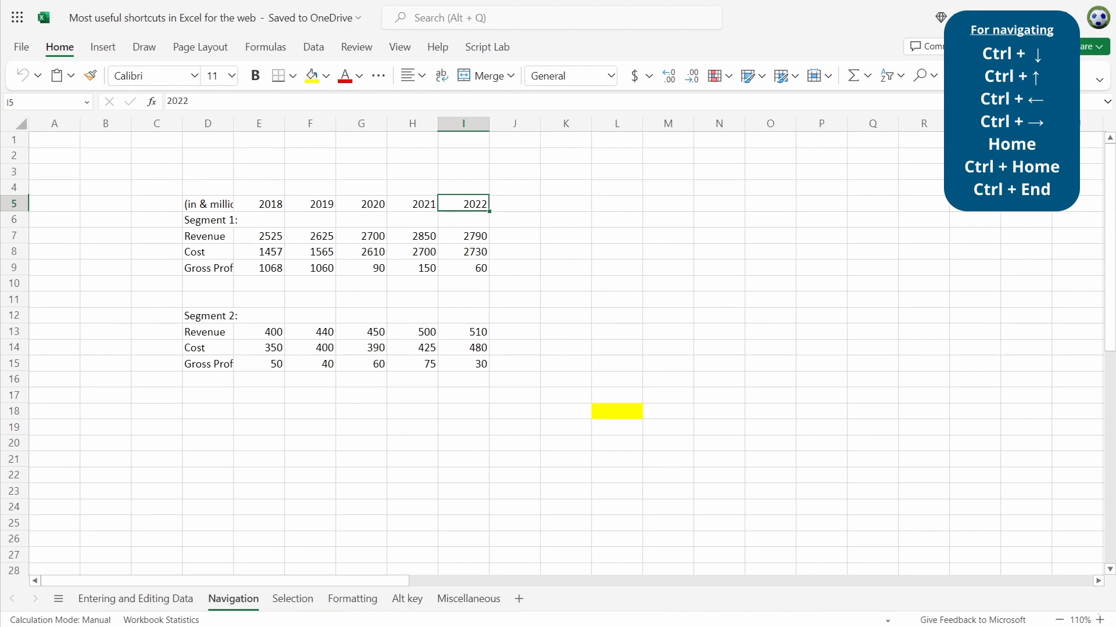
Step: Go to the start of row 5 and jump rightward along the row's data edges, through D5 and beyond I5
{"action": "key", "text": "Home"}
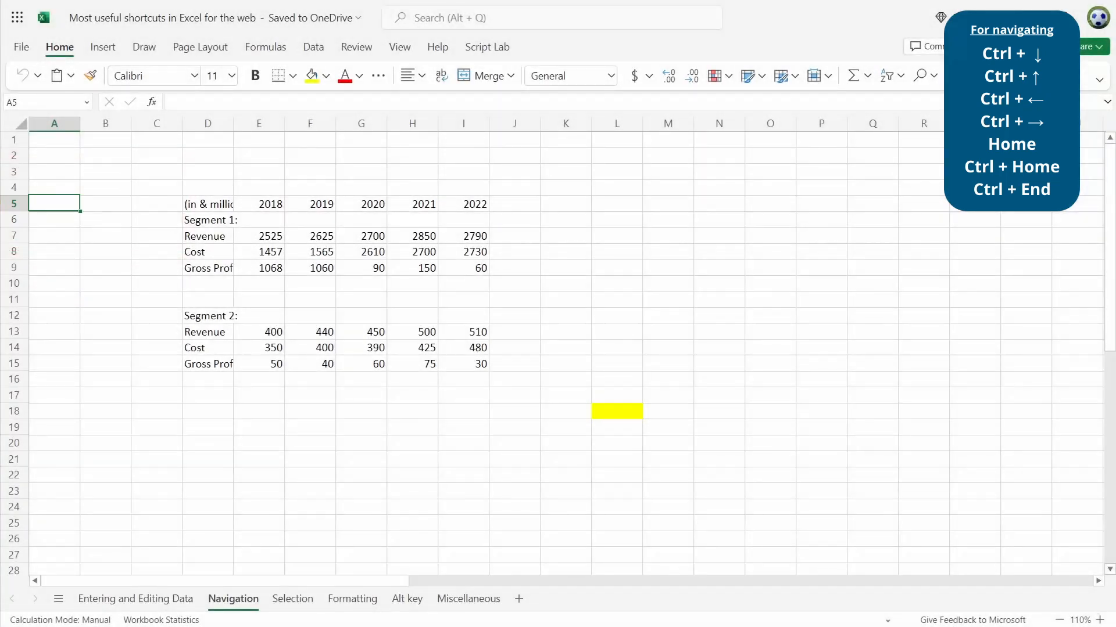
{"action": "key", "text": "ctrl+Right"}
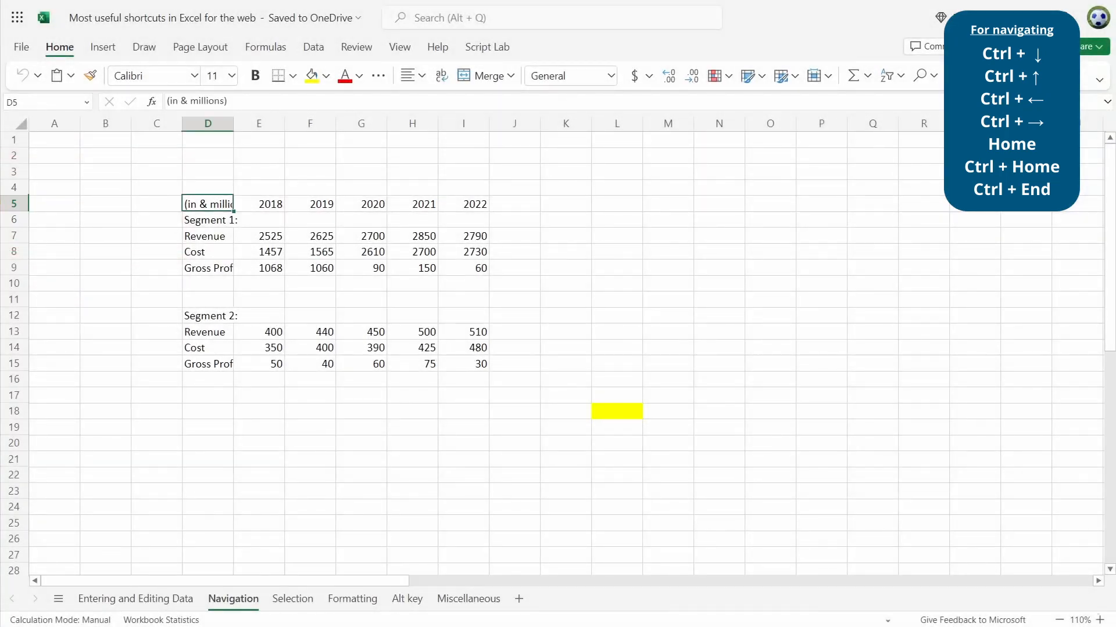
{"action": "key", "text": "ctrl+Right"}
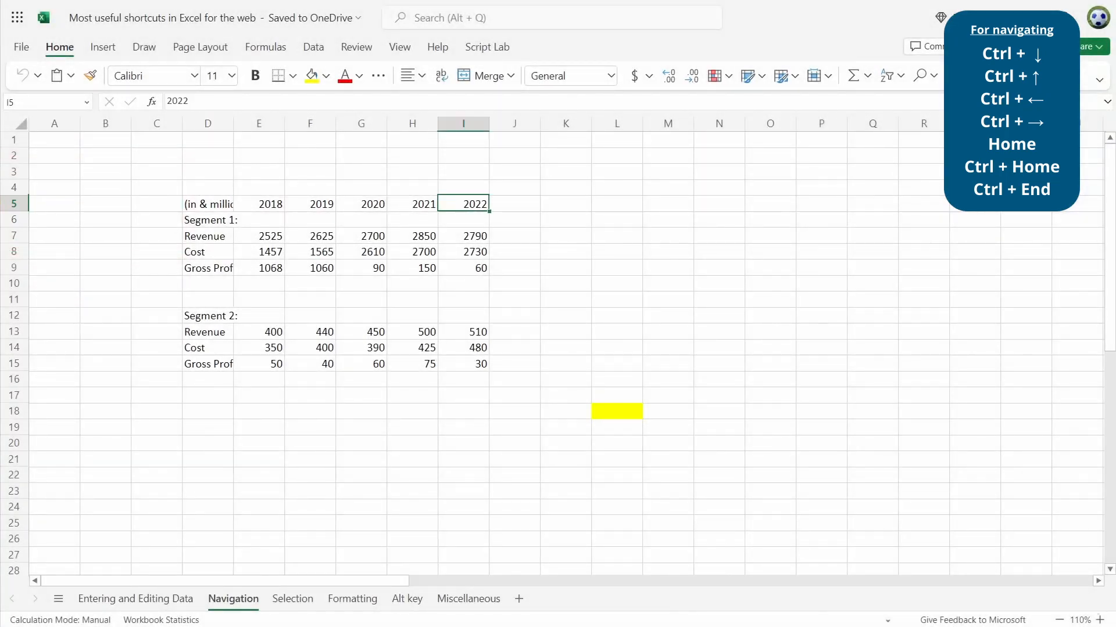
{"action": "key", "text": "ctrl+Right"}
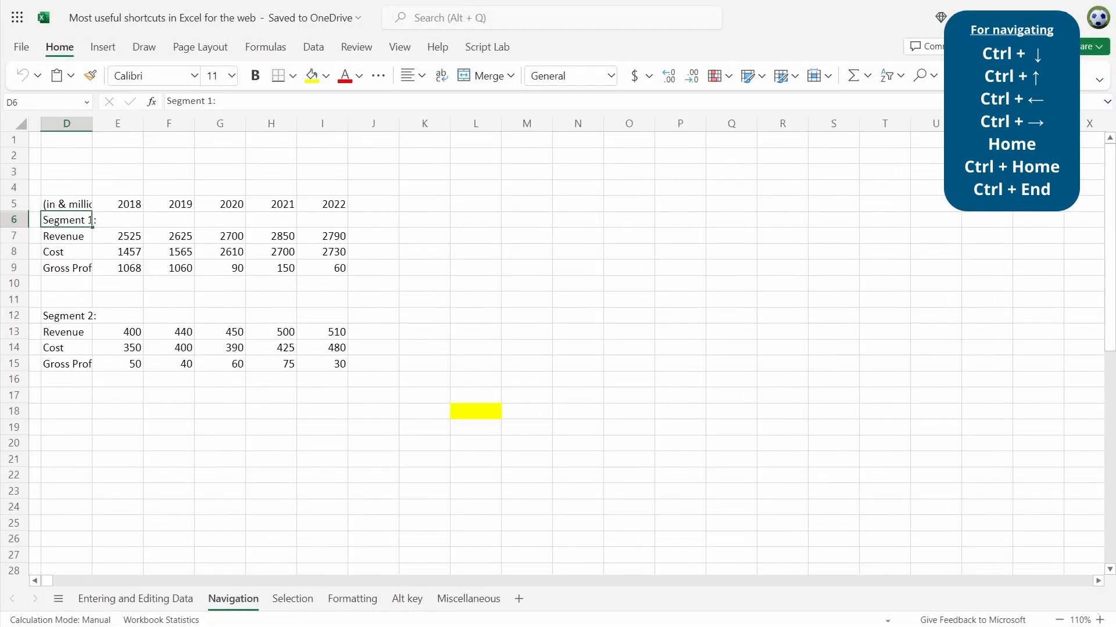
Step: Go to the start of row 6 and the sheet's first cell, ending at the last used cell, L18
{"action": "key", "text": "Home"}
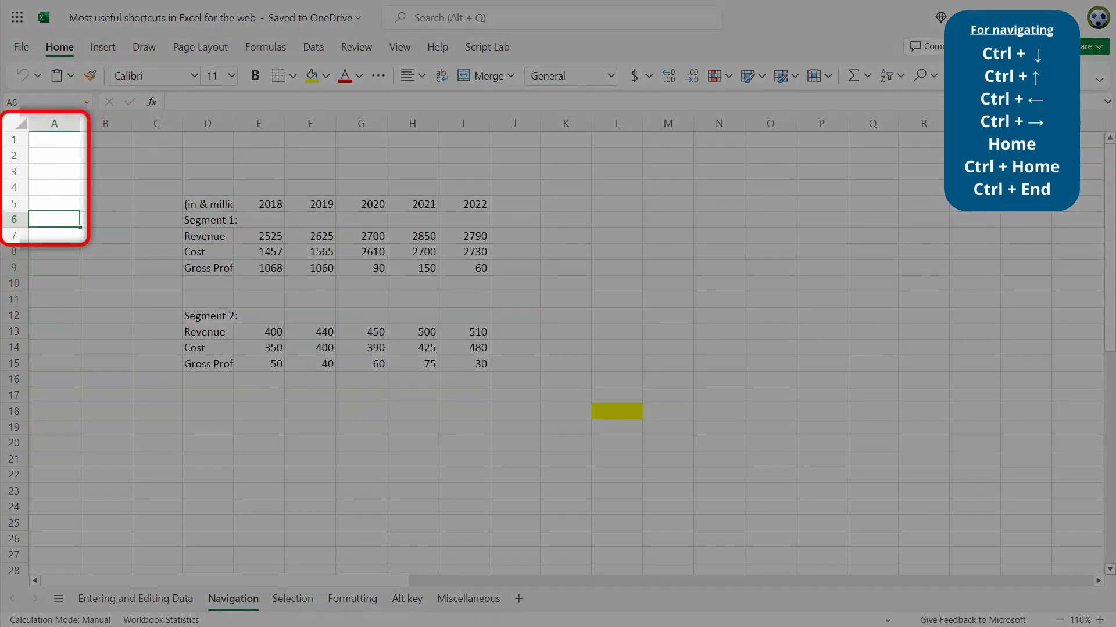
{"action": "key", "text": "ctrl+Home"}
{"action": "key", "text": "ctrl+End"}
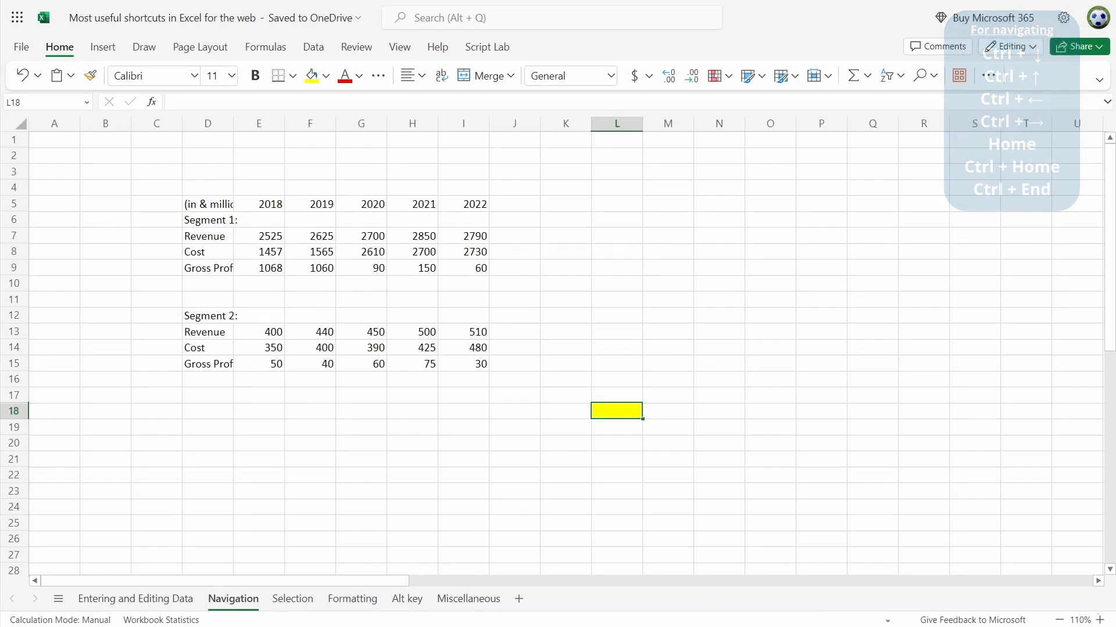
Step: Switch to the previous worksheet, Entering and Editing Data
{"action": "key", "text": "ctrl+alt+Page_Up"}
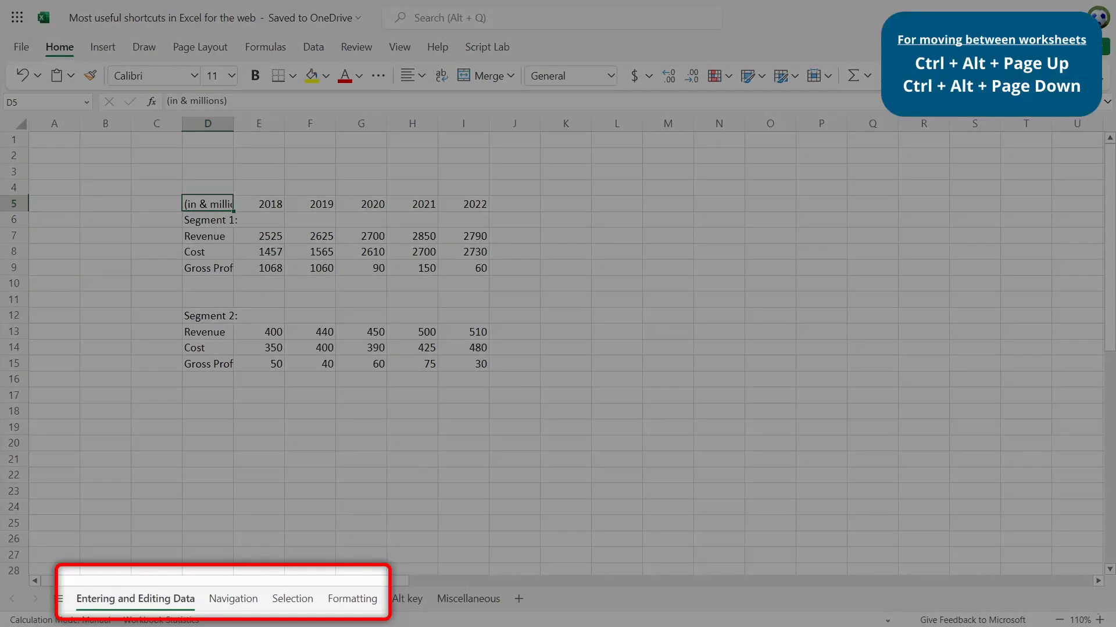
Step: Step forward through the worksheets and back to Navigation, ending on the Selection worksheet
{"action": "key", "text": "ctrl+alt+Page_Down"}
{"action": "key", "text": "ctrl+alt+Page_Down"}
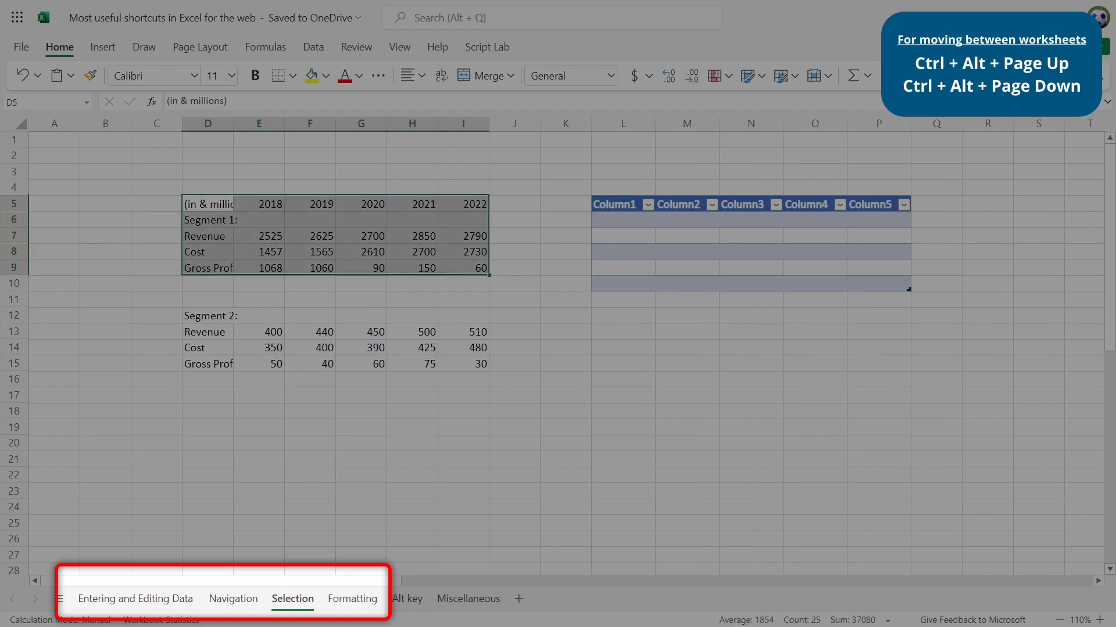
{"action": "key", "text": "ctrl+alt+Page_Down"}
{"action": "key", "text": "ctrl+alt+Page_Up"}
{"action": "key", "text": "ctrl+alt+Page_Up"}
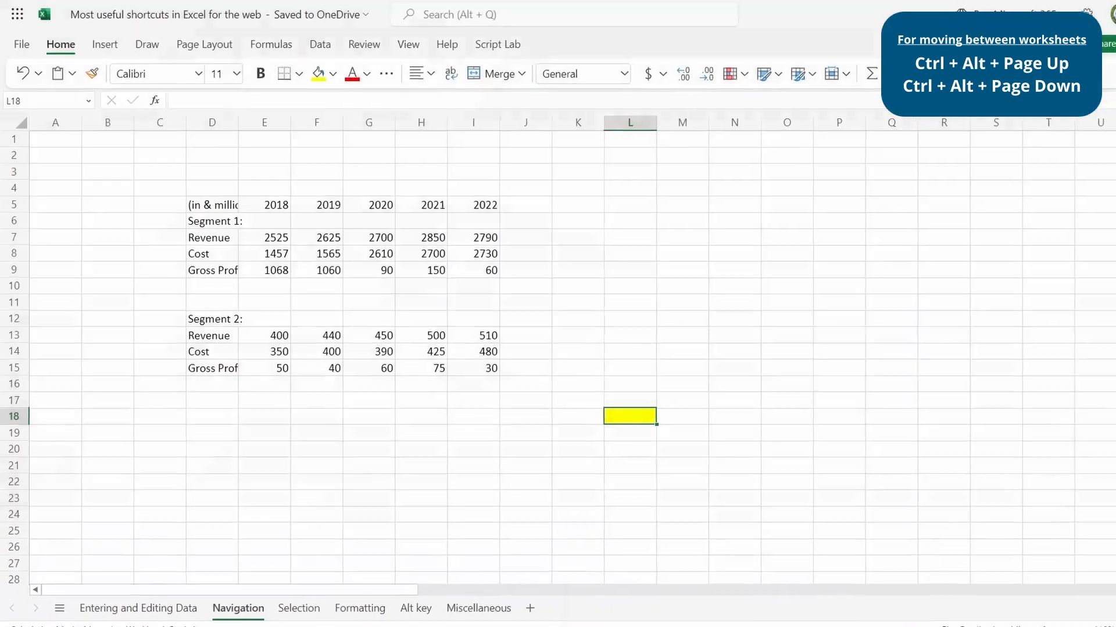
{"action": "key", "text": "ctrl+alt+Page_Up"}
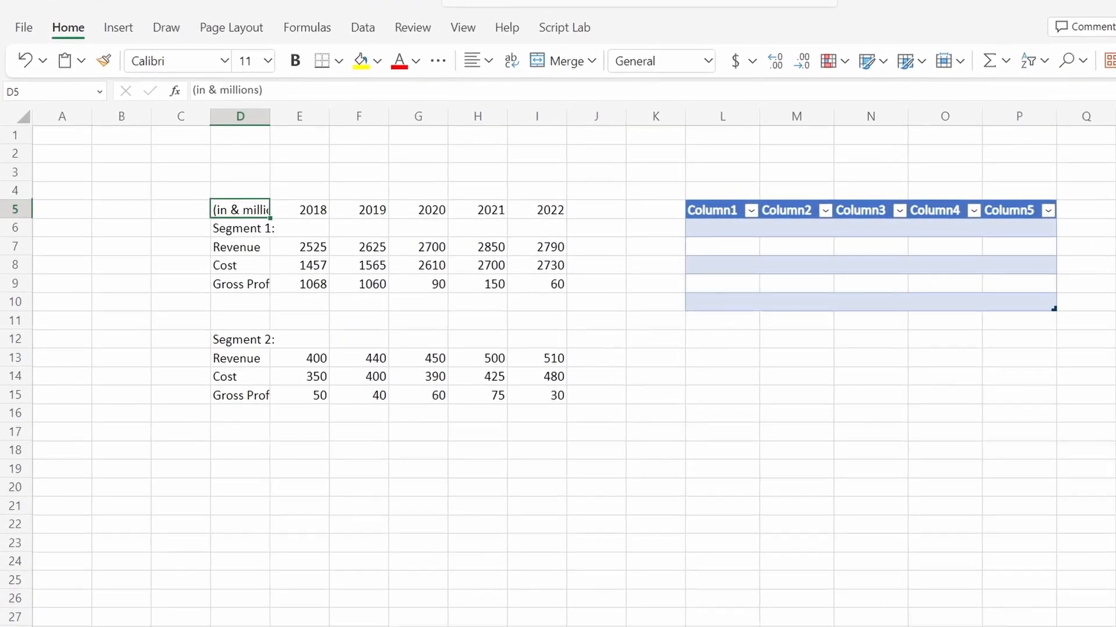
Step: Extend the selection cell by cell from D5 across to I5 and down to row 9, covering D5:I9
{"action": "key", "text": "shift+Right"}
{"action": "key", "text": "shift+Right"}
{"action": "key", "text": "shift+Right"}
{"action": "key", "text": "shift+Right"}
{"action": "key", "text": "shift+Right"}
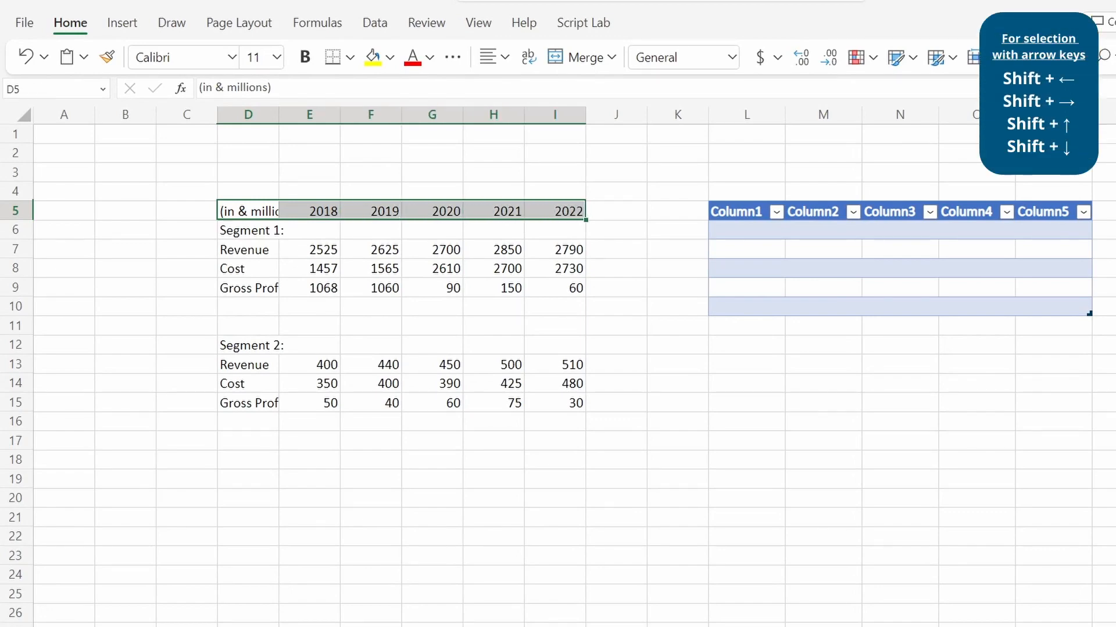
{"action": "key", "text": "shift+Down"}
{"action": "key", "text": "shift+Down"}
{"action": "key", "text": "shift+Down"}
{"action": "key", "text": "shift+Down"}
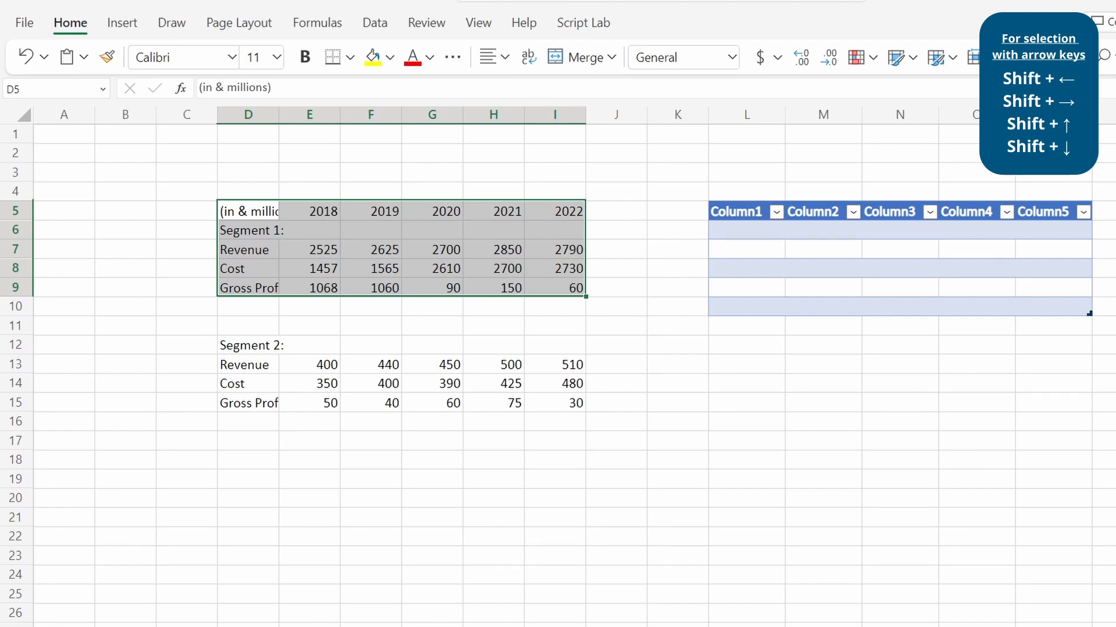
Step: Shrink the selection cell by cell up to row 5 and back to the single cell D5
{"action": "key", "text": "shift+Up"}
{"action": "key", "text": "shift+Up"}
{"action": "key", "text": "shift+Up"}
{"action": "key", "text": "shift+Up"}
{"action": "key", "text": "shift+Left"}
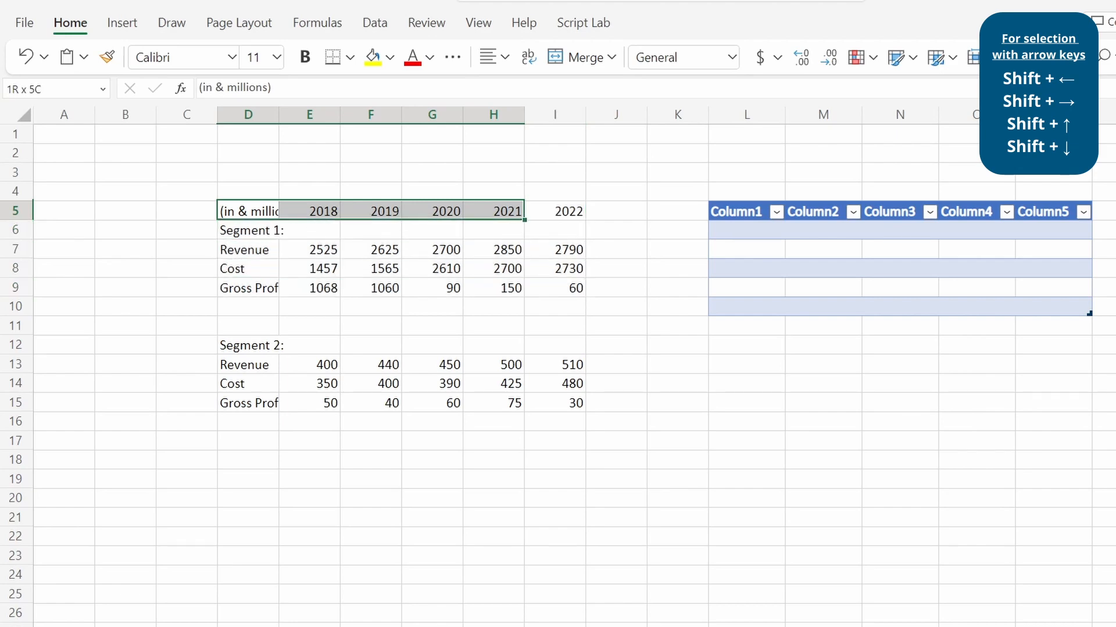
{"action": "key", "text": "shift+Left"}
{"action": "key", "text": "shift+Left"}
{"action": "key", "text": "shift+Left"}
{"action": "key", "text": "shift+Left"}
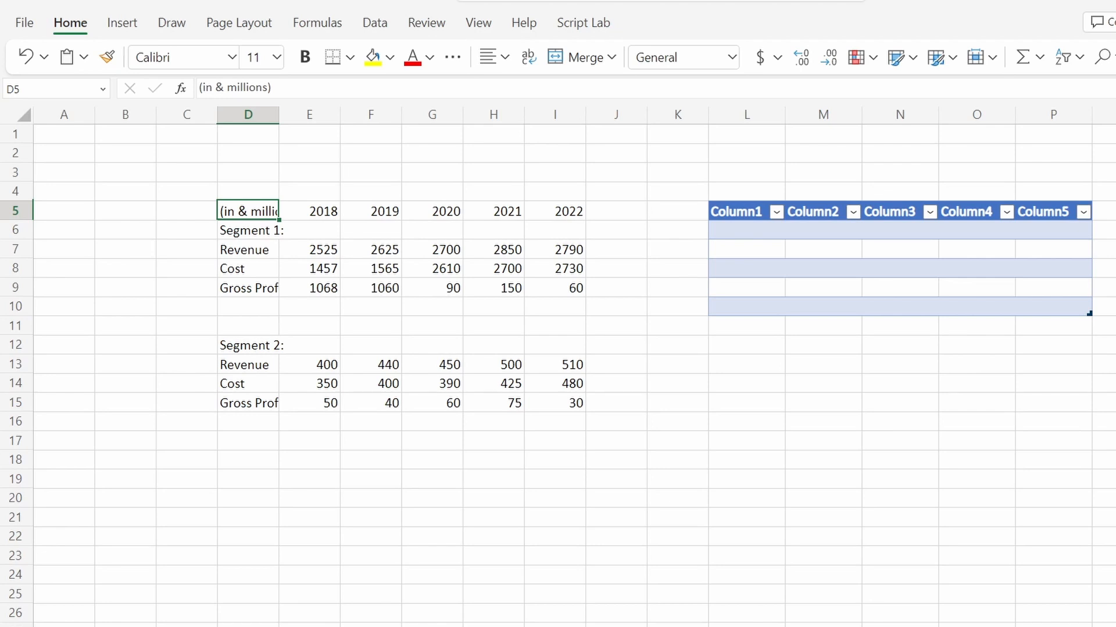
Step: Select row 5 from D5 back to column A, then select D5:I9 from D5 using the data edges
{"action": "key", "text": "shift+Home"}
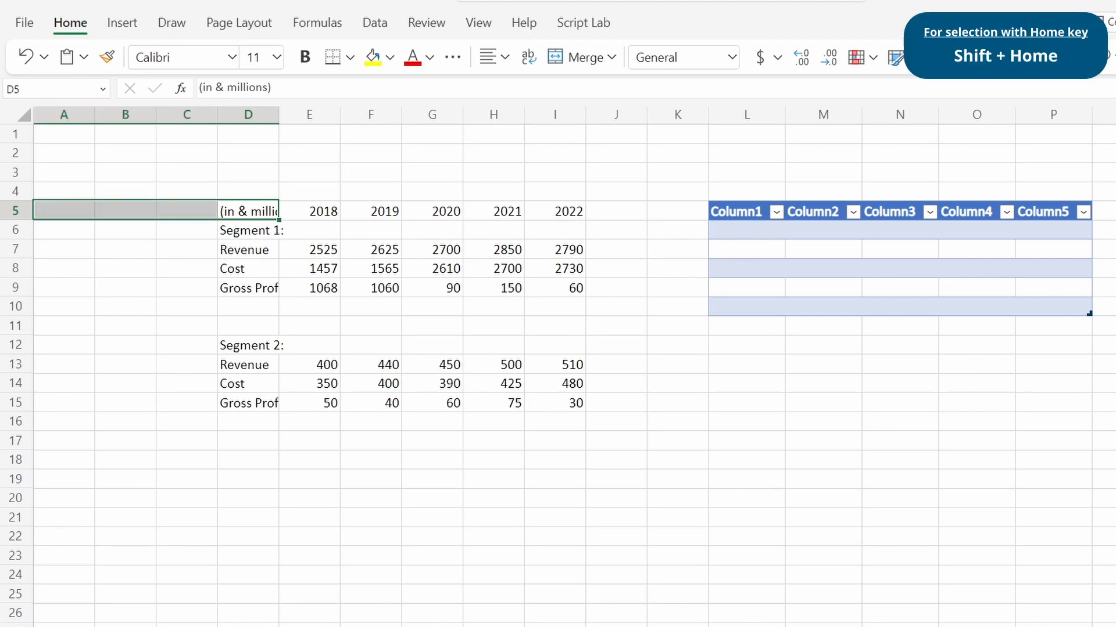
{"action": "left_click", "coordinate": [248, 211]}
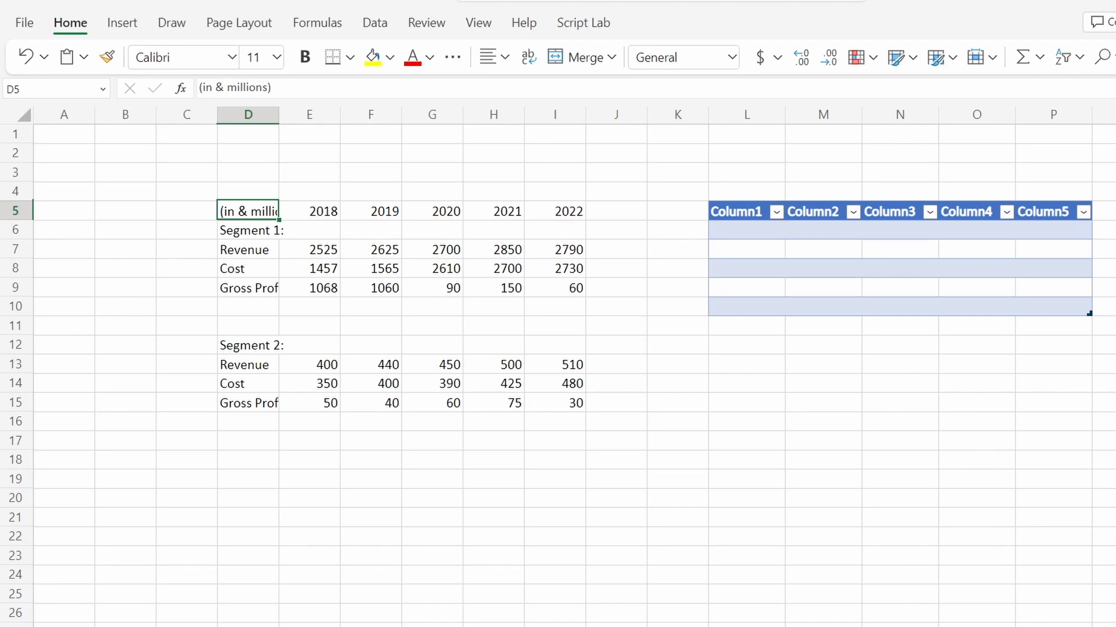
{"action": "key", "text": "ctrl+shift+Down"}
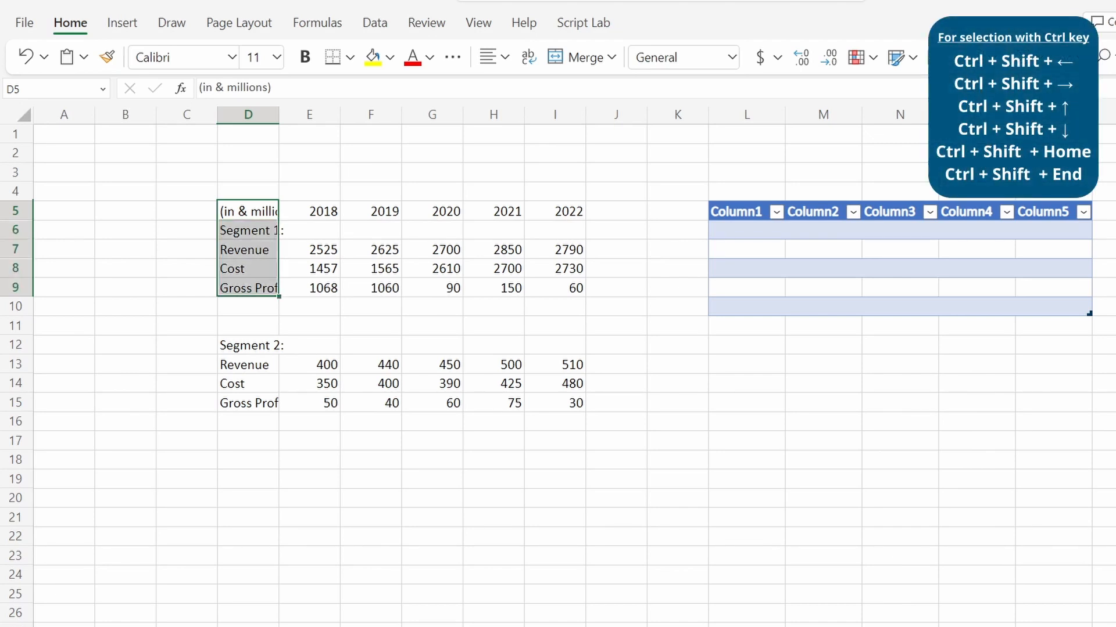
{"action": "key", "text": "ctrl+shift+Right"}
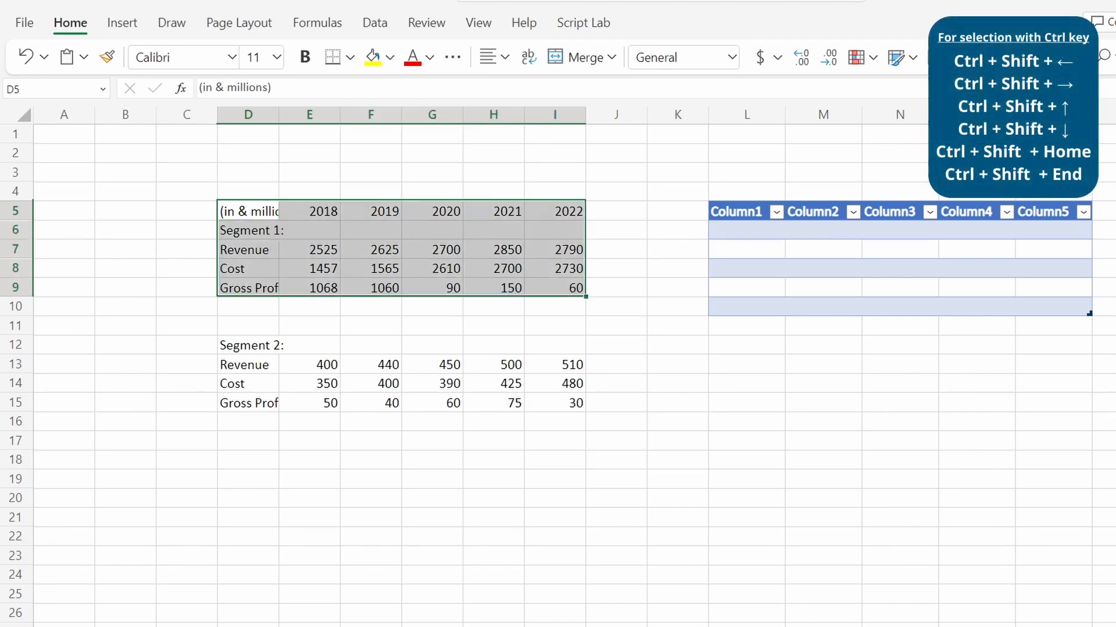
Step: Starting at E5, select the year headers to I5 and extend the selection by data edges to cover E5:I15
{"action": "left_click", "coordinate": [248, 212]}
{"action": "key", "text": "Right"}
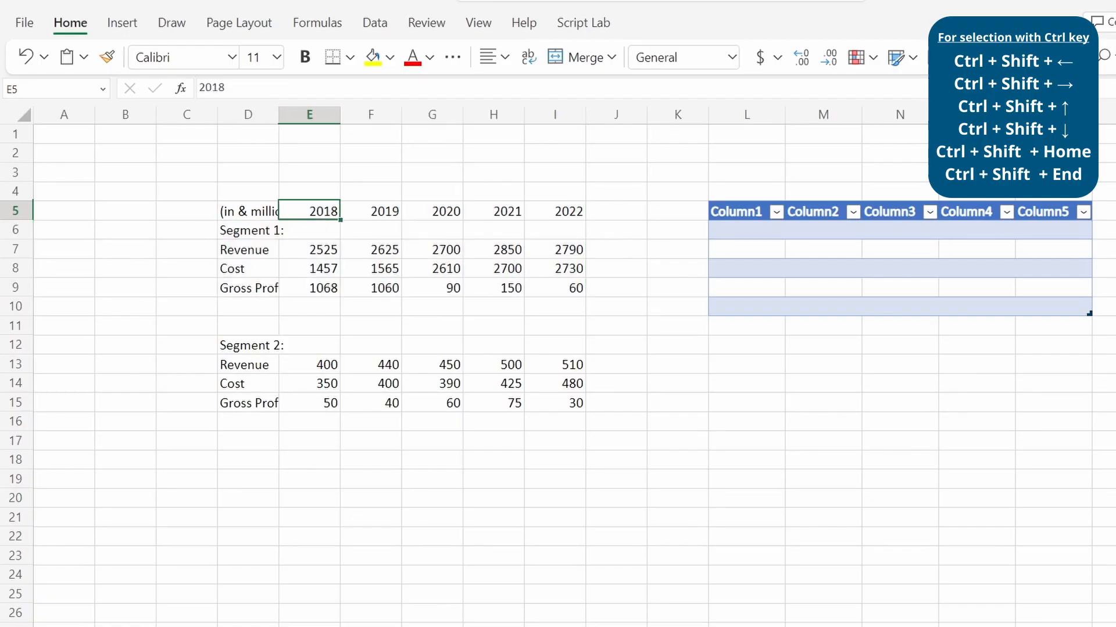
{"action": "key", "text": "ctrl+shift+Right"}
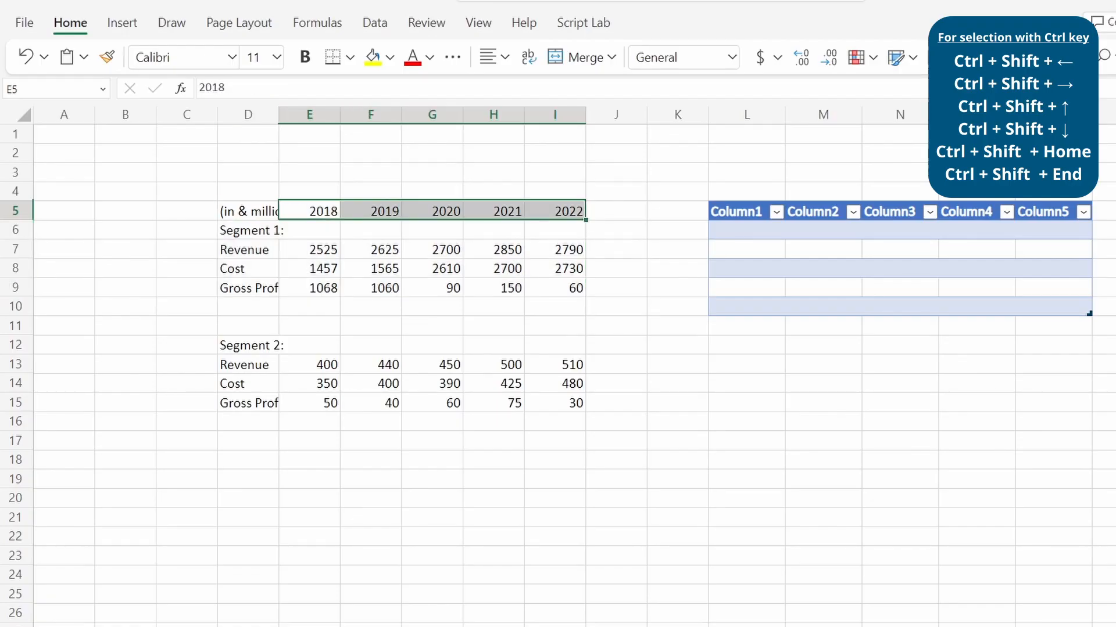
{"action": "key", "text": "ctrl+shift+Down"}
{"action": "key", "text": "ctrl+shift+Down"}
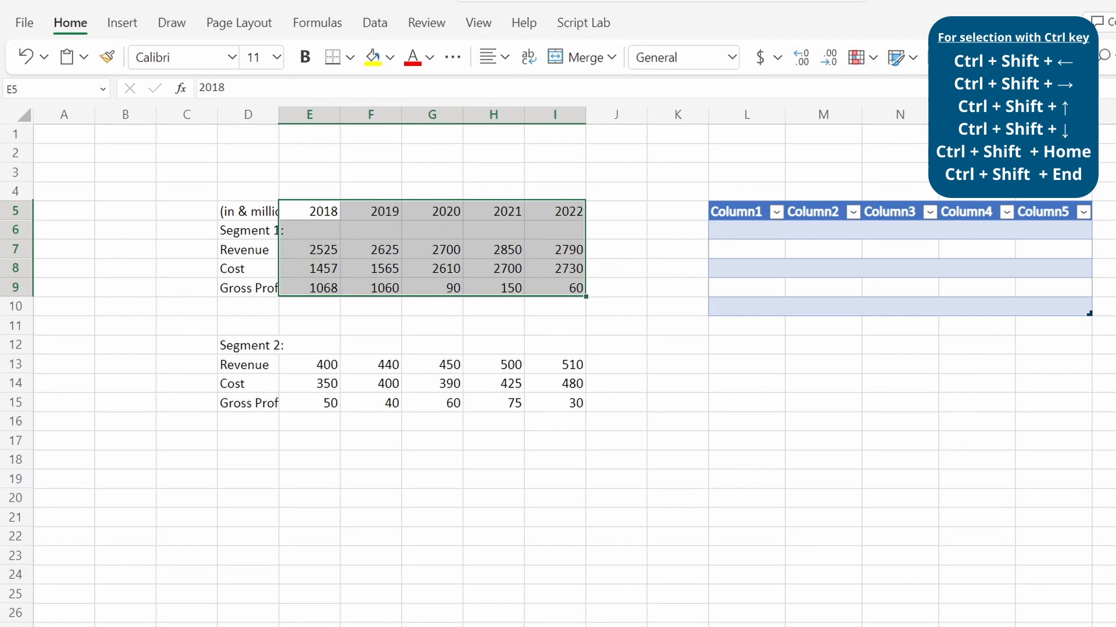
{"action": "key", "text": "ctrl+shift+Down"}
{"action": "key", "text": "ctrl+shift+Down"}
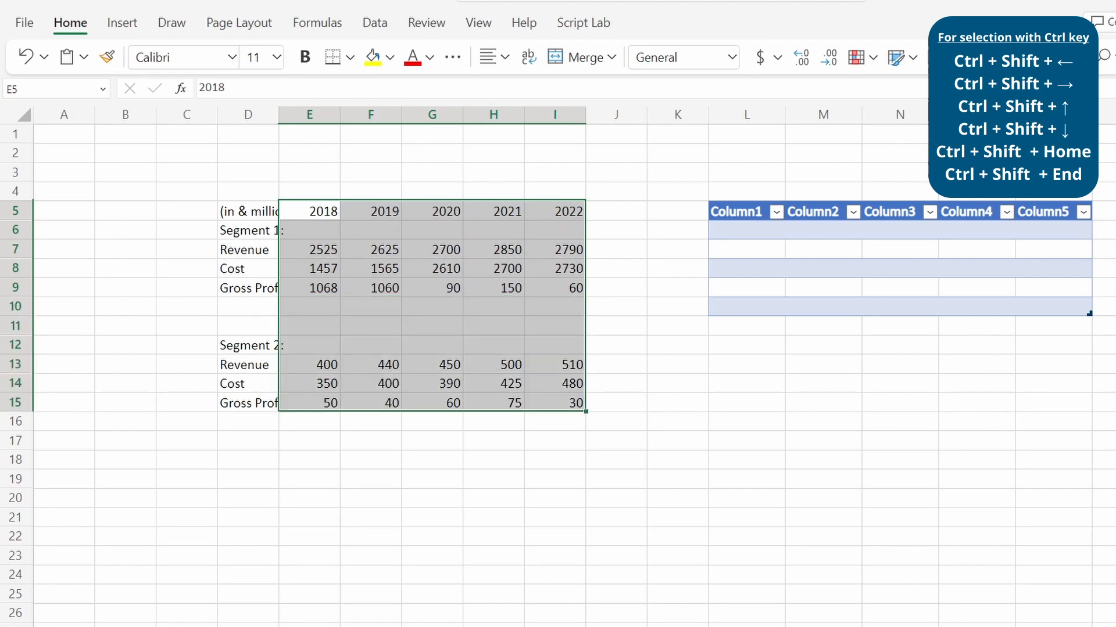
Step: Starting at D5, select both segments as D5:I15 by data edges, and reduce the selection to D5:I9
{"action": "left_click", "coordinate": [309, 212]}
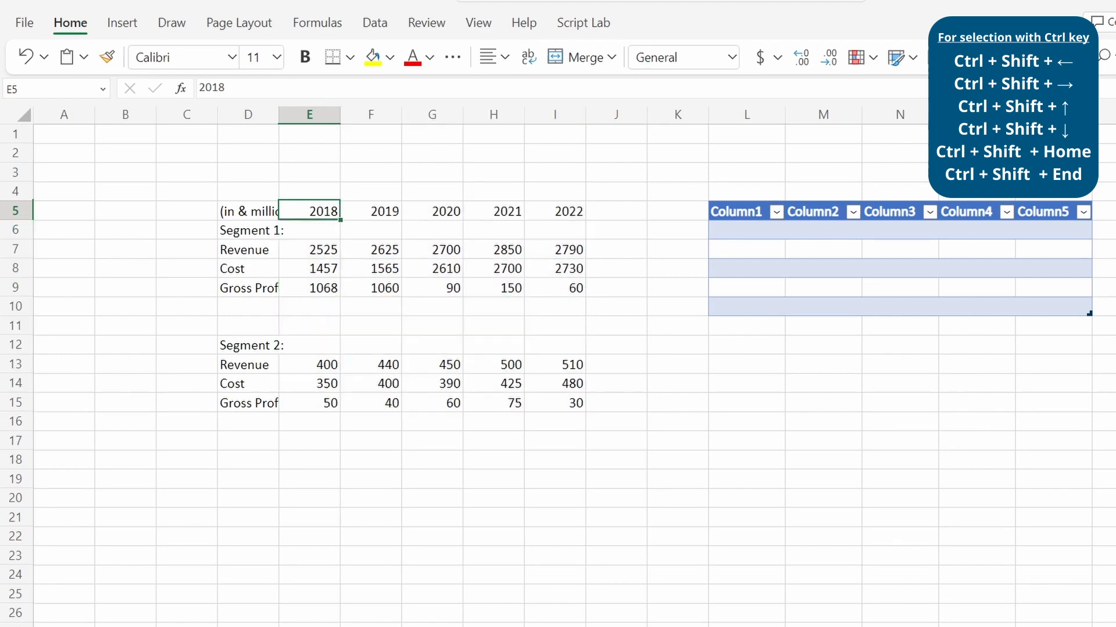
{"action": "left_click", "coordinate": [249, 212]}
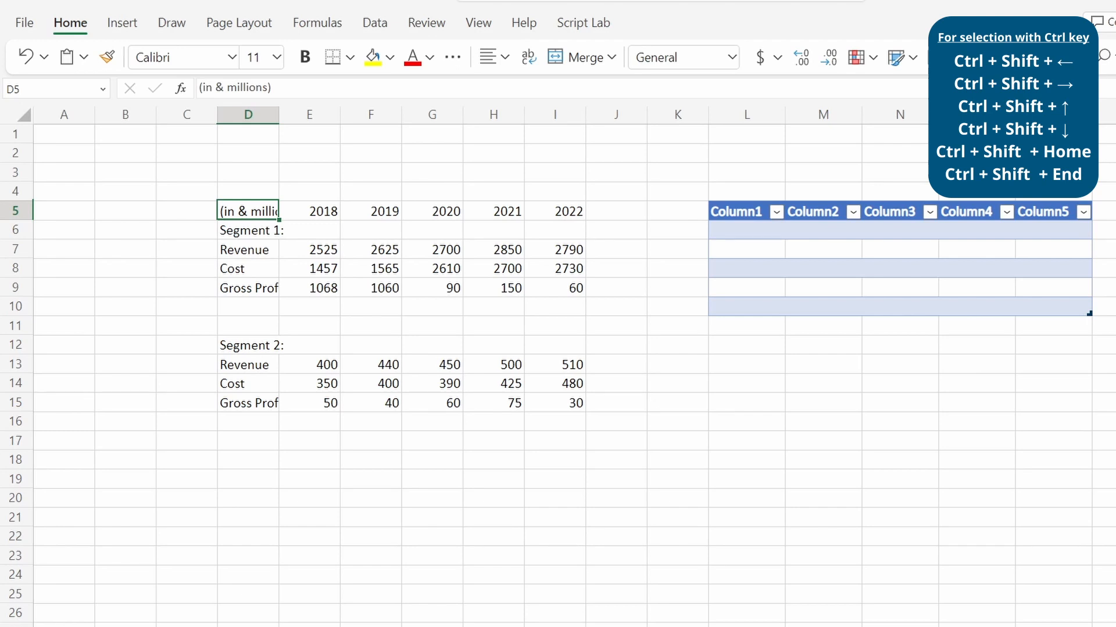
{"action": "key", "text": "ctrl+shift+Down"}
{"action": "key", "text": "ctrl+shift+Down"}
{"action": "key", "text": "ctrl+shift+Down"}
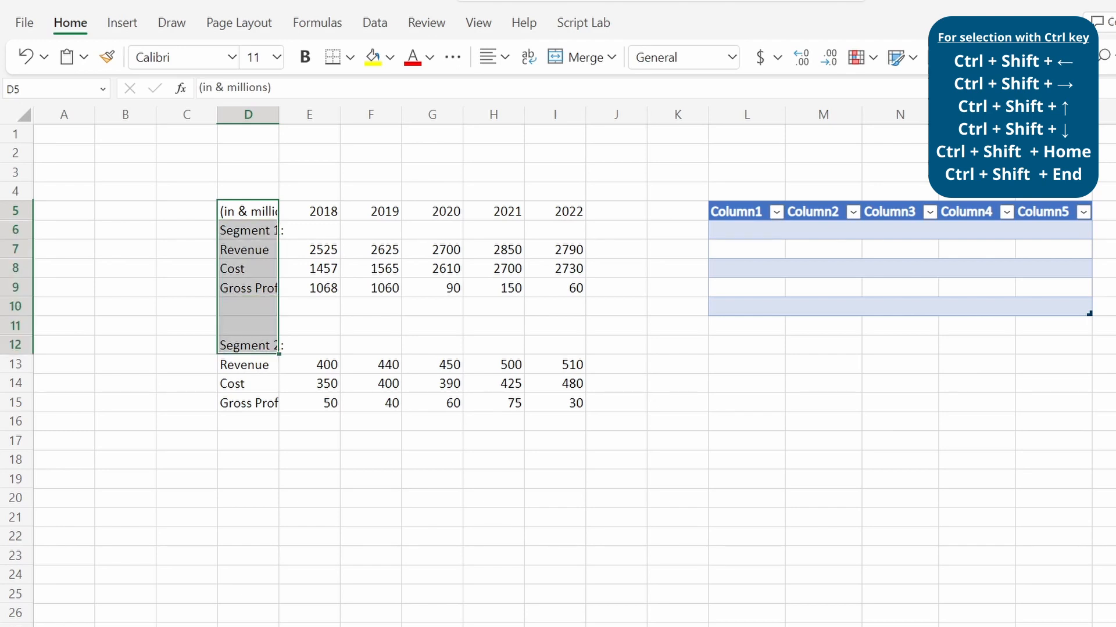
{"action": "key", "text": "ctrl+shift+Right"}
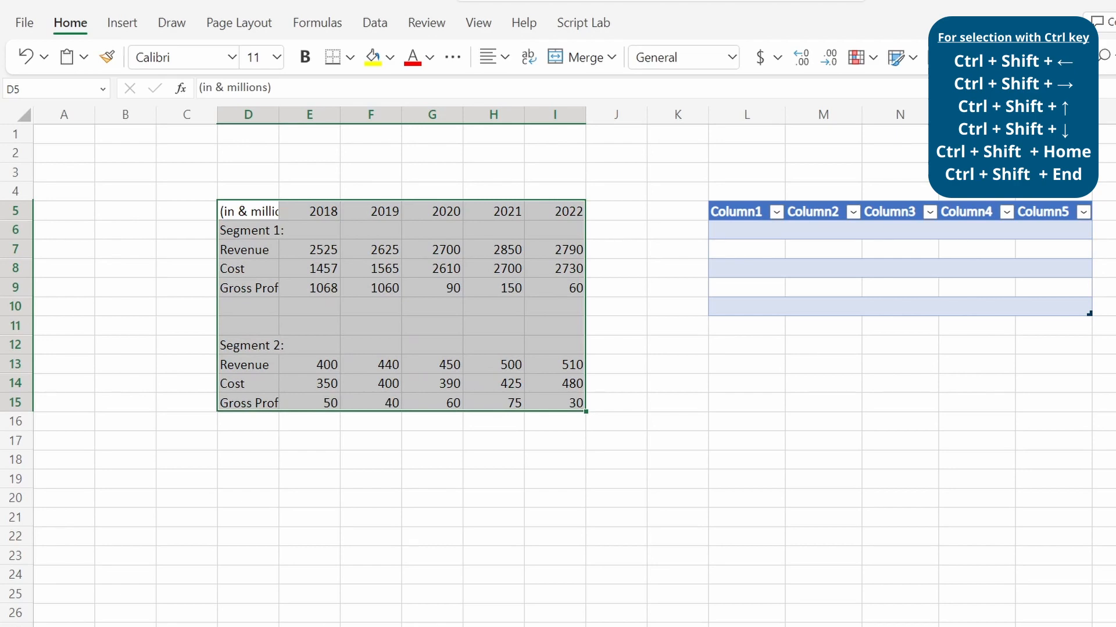
{"action": "key", "text": "ctrl+shift+Up"}
{"action": "key", "text": "ctrl+shift+Up"}
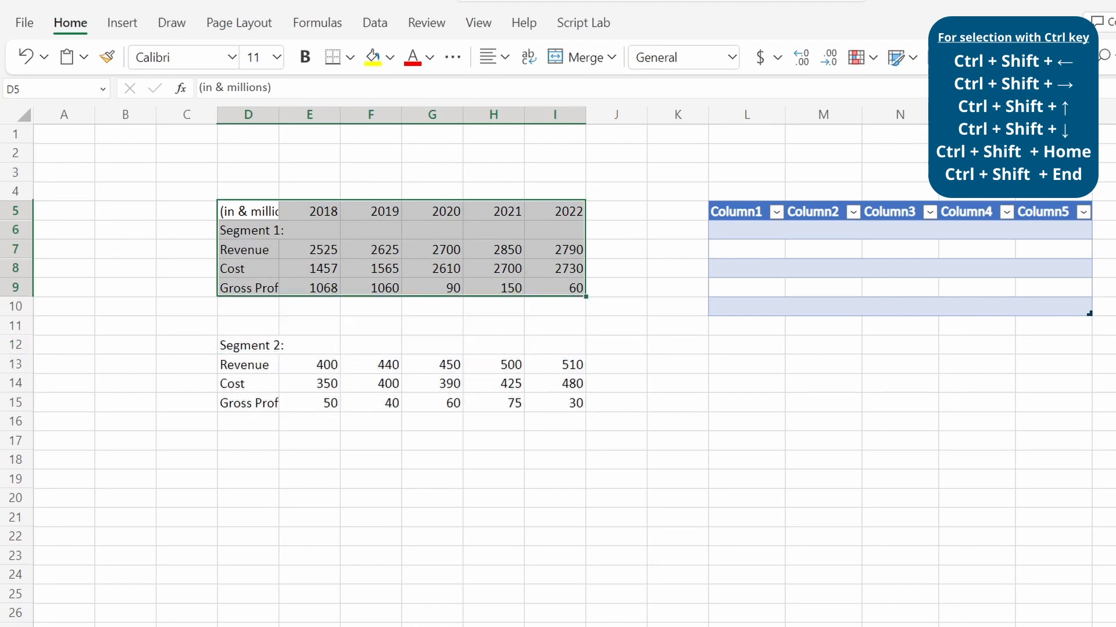
Step: From D5, select back to the sheet's first cell A1, then select from D5 to the last used cell, P15
{"action": "left_click", "coordinate": [248, 212]}
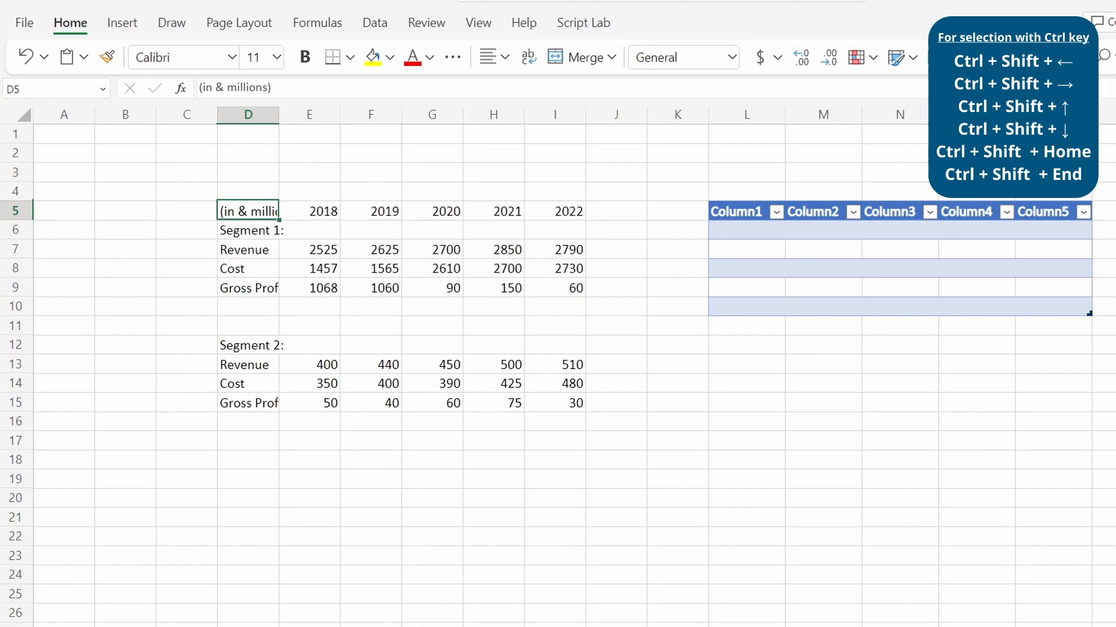
{"action": "key", "text": "ctrl+shift+Home"}
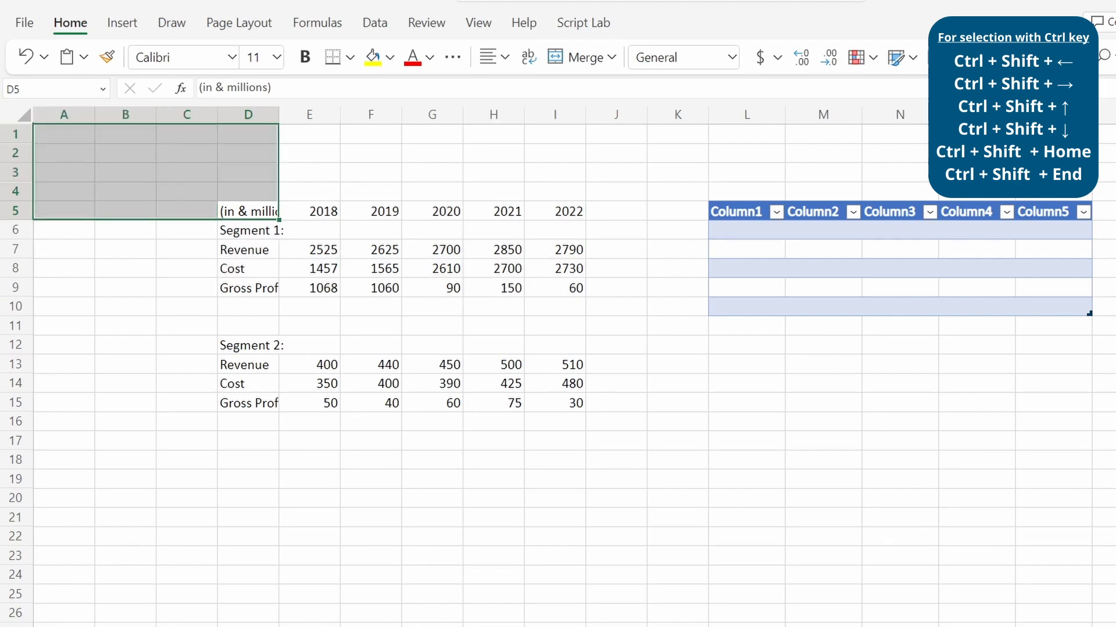
{"action": "left_click", "coordinate": [248, 211]}
{"action": "key", "text": "ctrl+shift+End"}
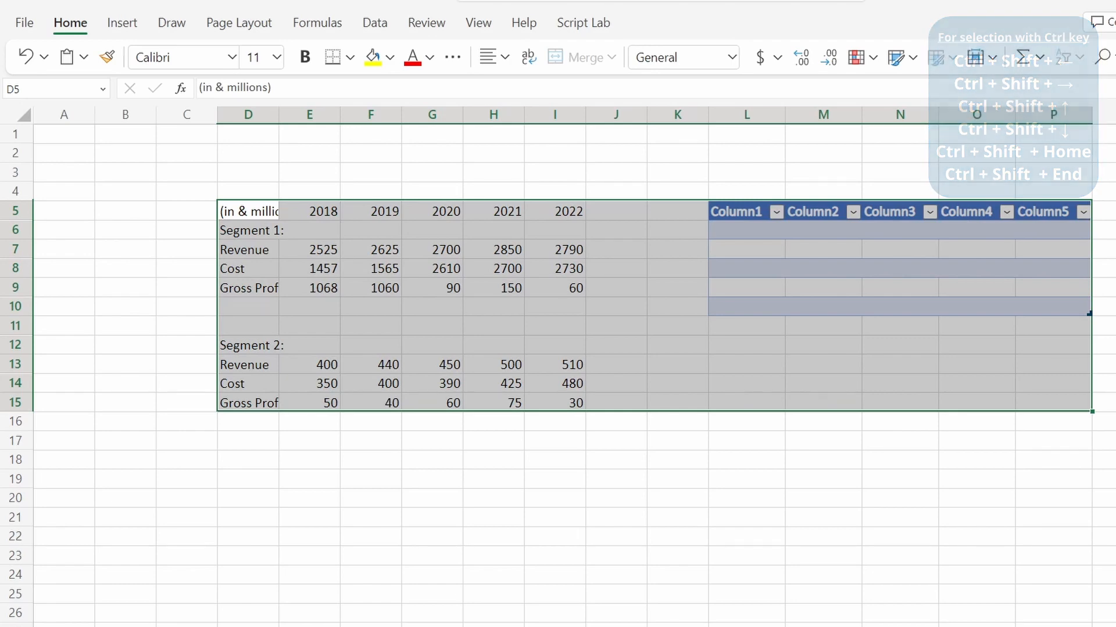
Step: Select the entire current data region around D5, covering D5:I9
{"action": "left_click", "coordinate": [249, 211]}
{"action": "key", "text": "ctrl+a"}
{"action": "key", "text": "ctrl+a"}
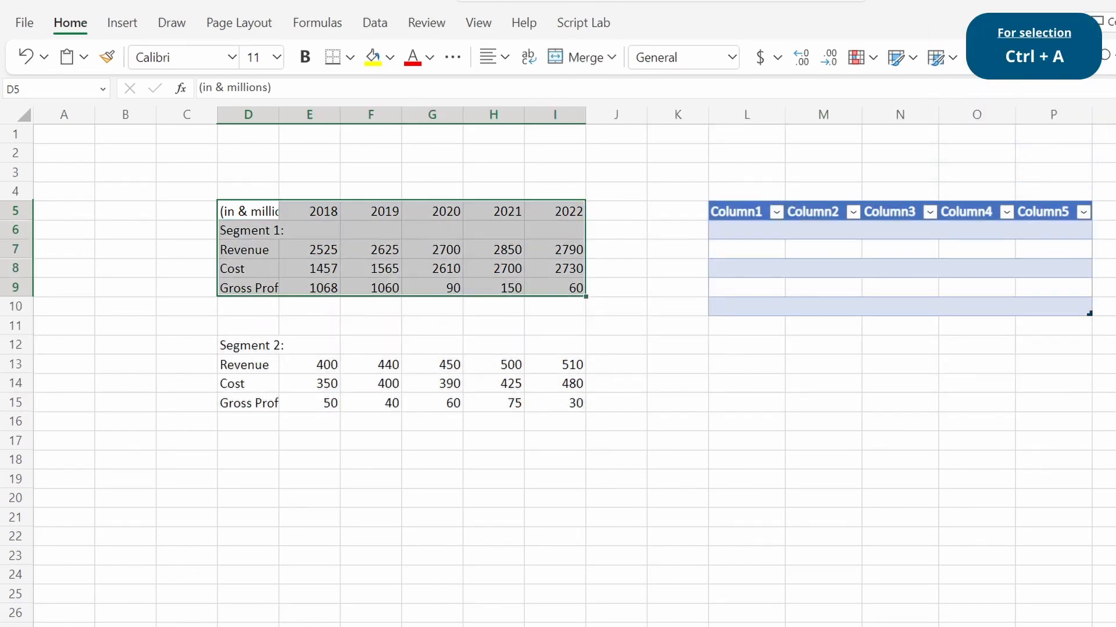
Step: Move to the empty cell J5 beside the 2022 header, select the whole worksheet from there, and return to J5 alone
{"action": "left_click", "coordinate": [248, 211]}
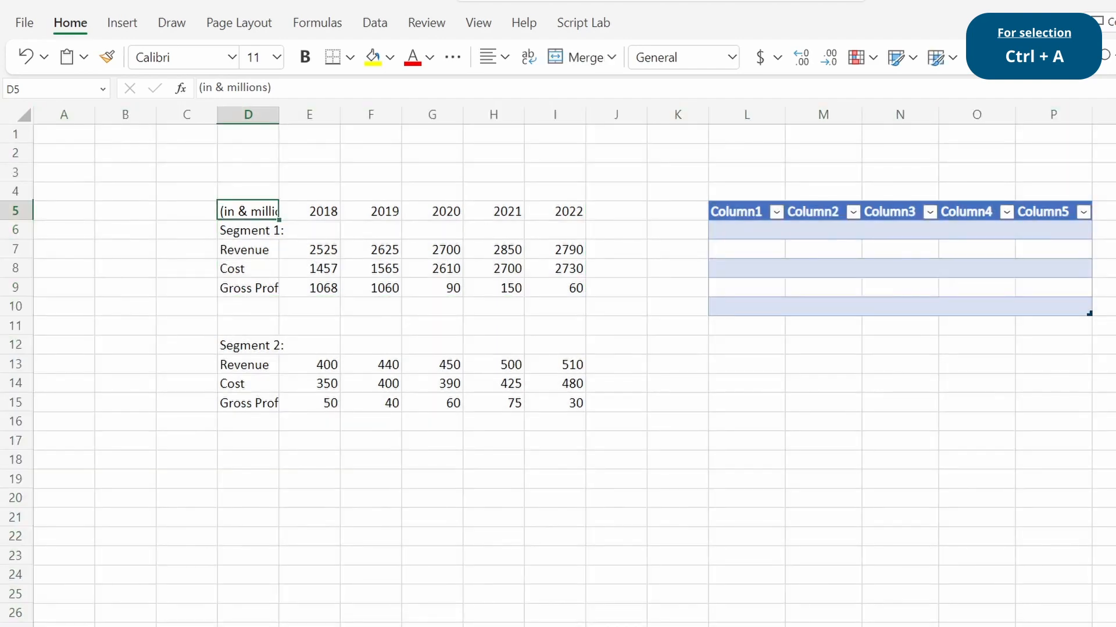
{"action": "key", "text": "ctrl+Right"}
{"action": "key", "text": "Right"}
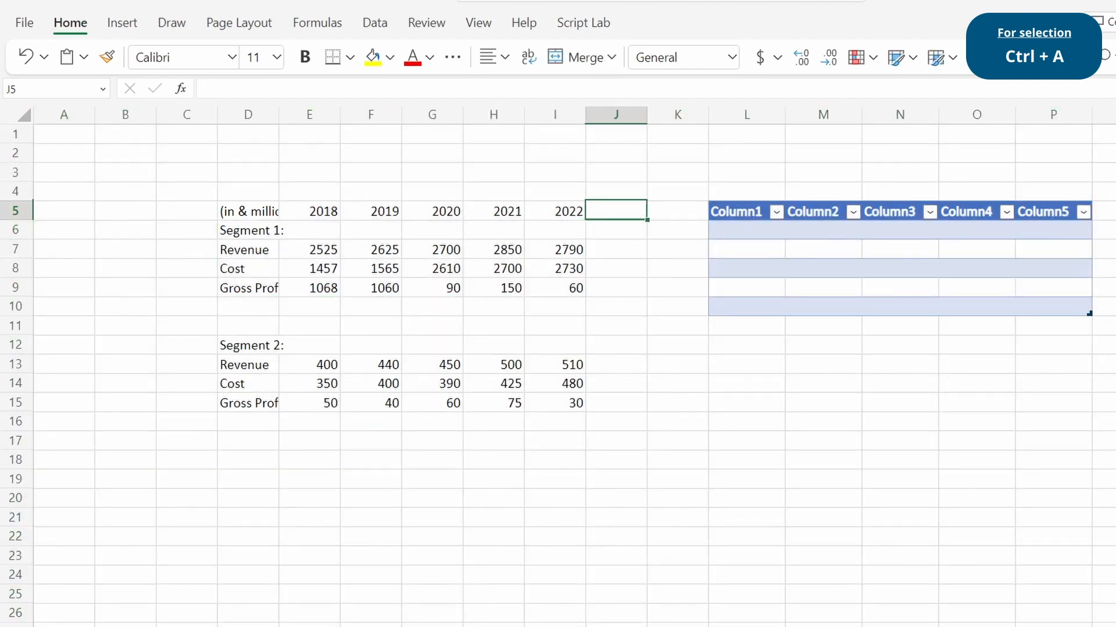
{"action": "key", "text": "ctrl+a"}
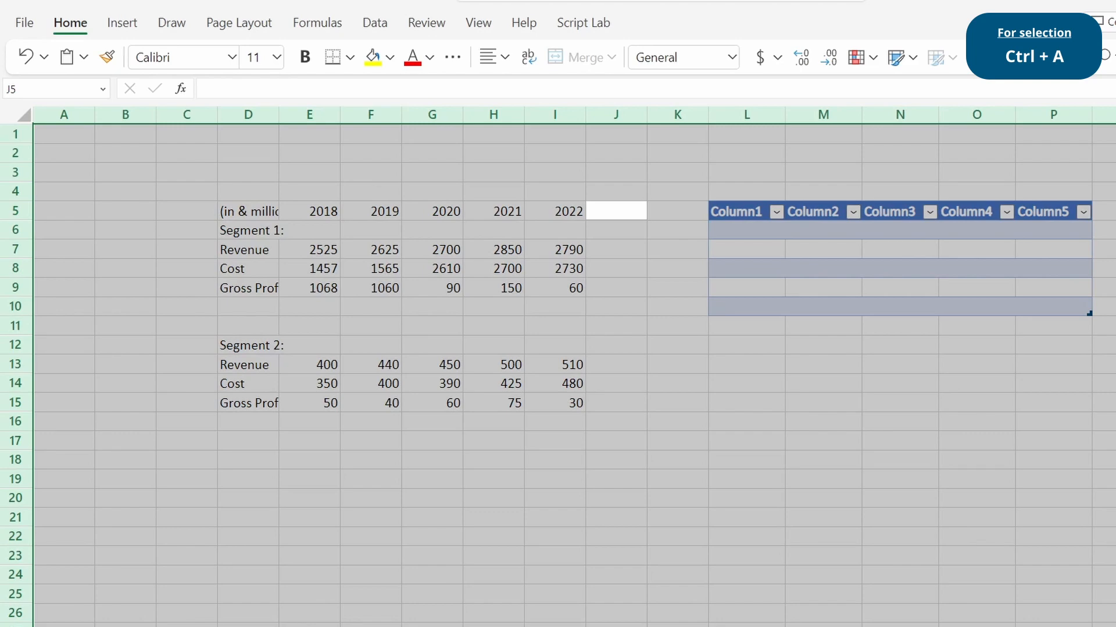
{"action": "left_click", "coordinate": [616, 211]}
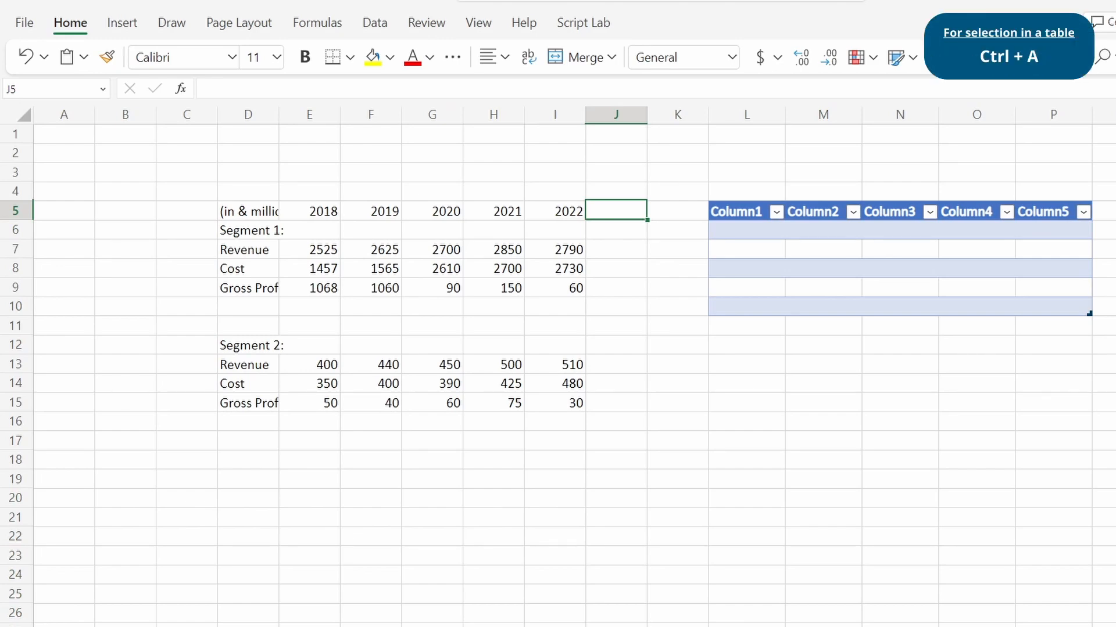
Step: Select the whole worksheet starting from the blank table's Column1 header cell, L5
{"action": "left_click", "coordinate": [738, 211]}
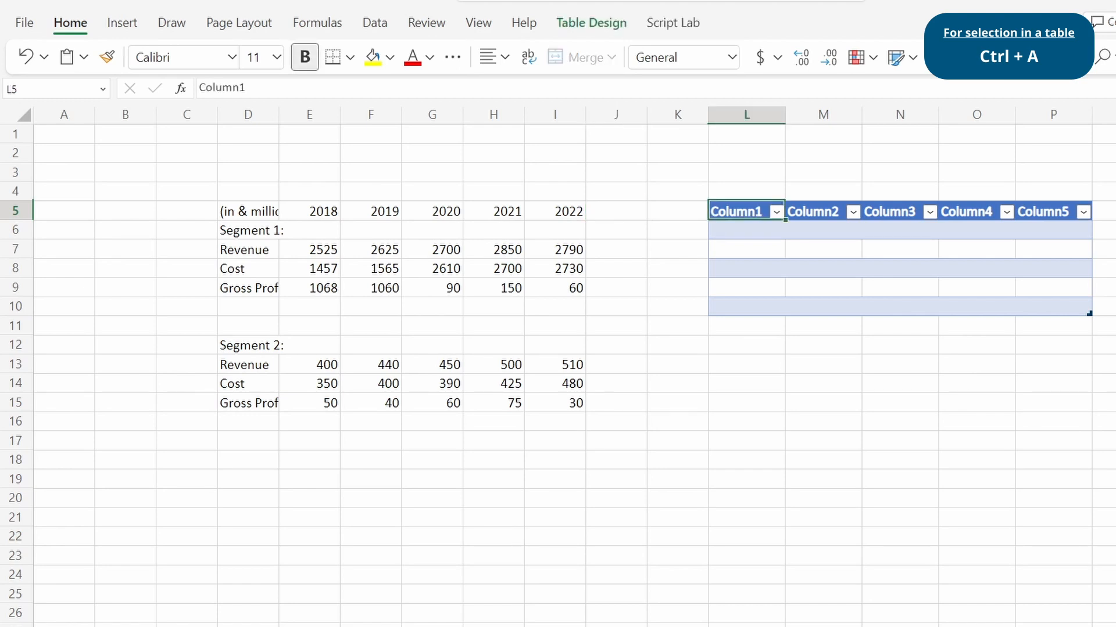
{"action": "key", "text": "ctrl+a"}
{"action": "key", "text": "ctrl+a"}
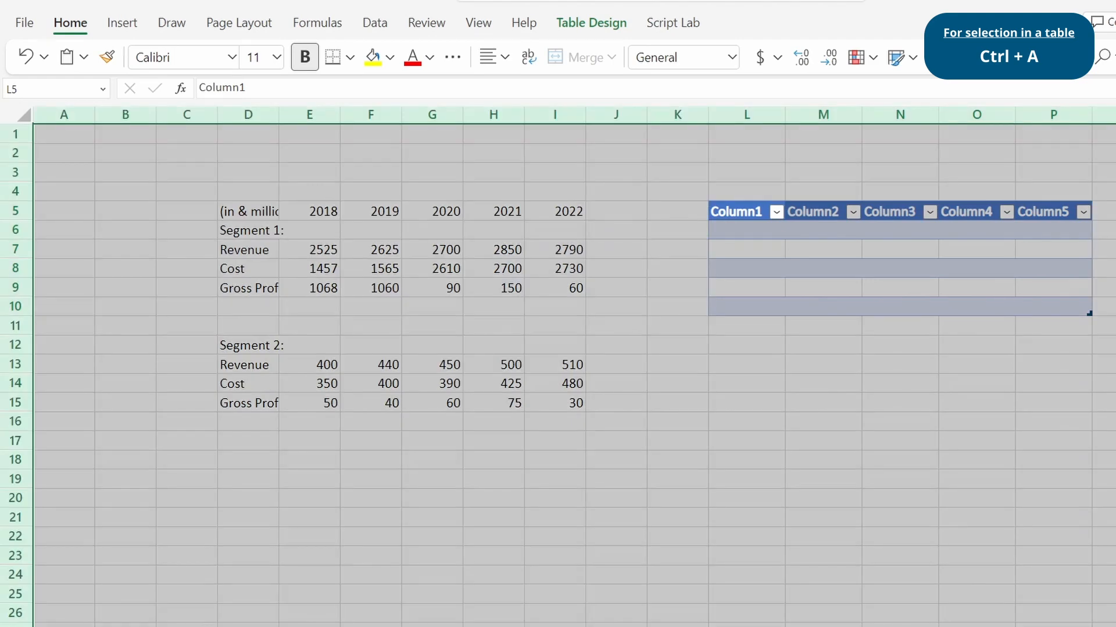
Step: From L6, expand the selection from the table's data rows to include its headers, and on to the whole worksheet
{"action": "key", "text": "Down"}
{"action": "key", "text": "ctrl+a"}
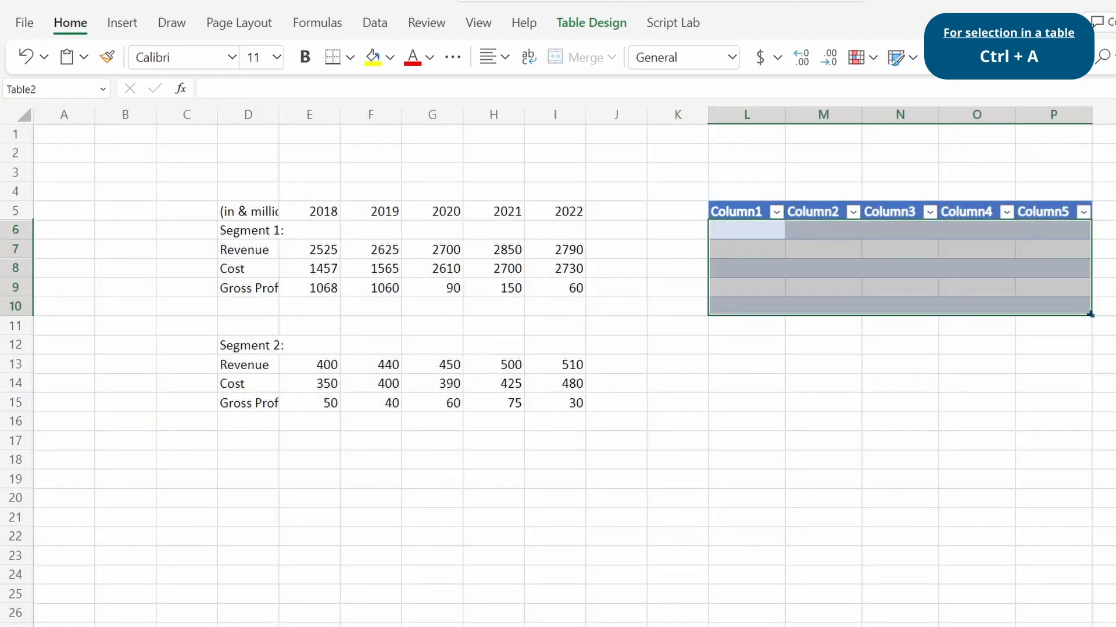
{"action": "key", "text": "ctrl+a"}
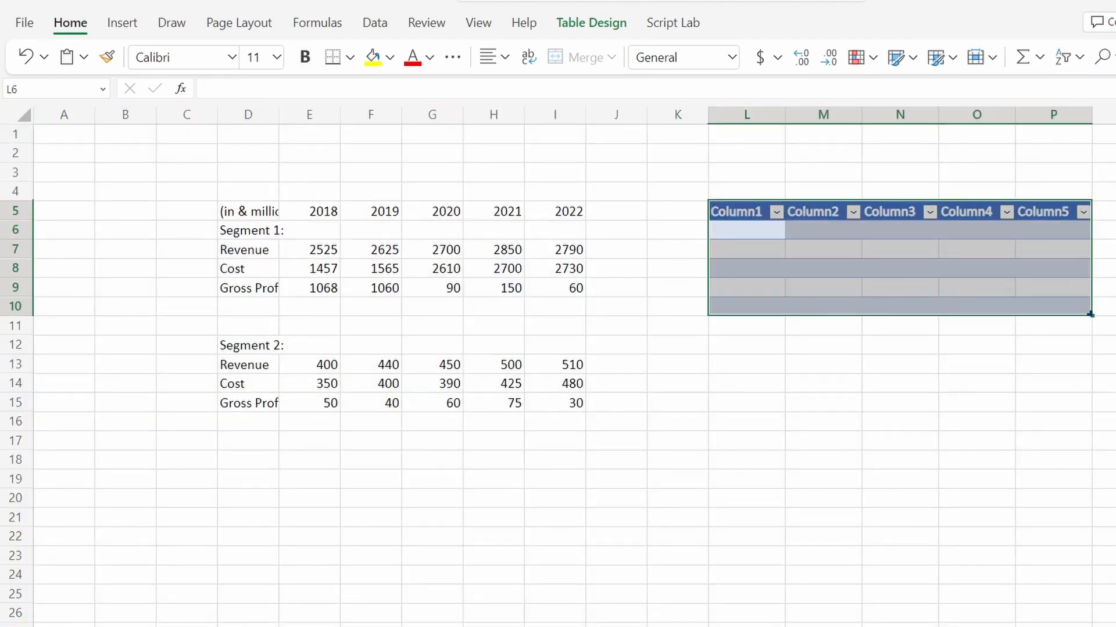
{"action": "key", "text": "ctrl+a"}
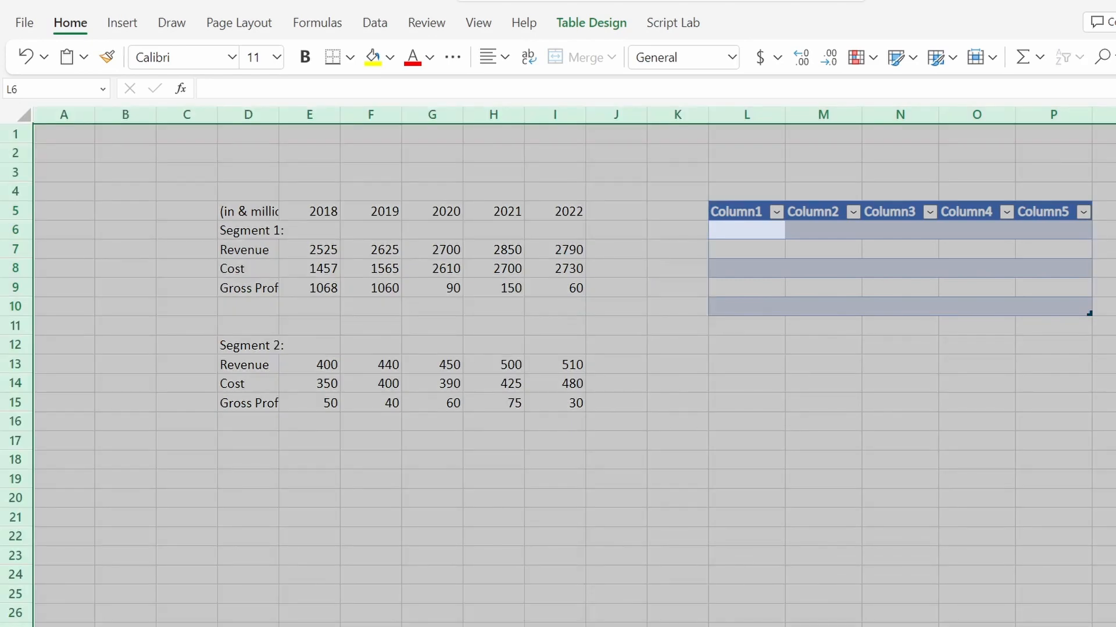
Step: Clear the whole-sheet selection and jump from the blank table back along row 5 to D5
{"action": "left_click", "coordinate": [747, 230]}
{"action": "key", "text": "ctrl+Up"}
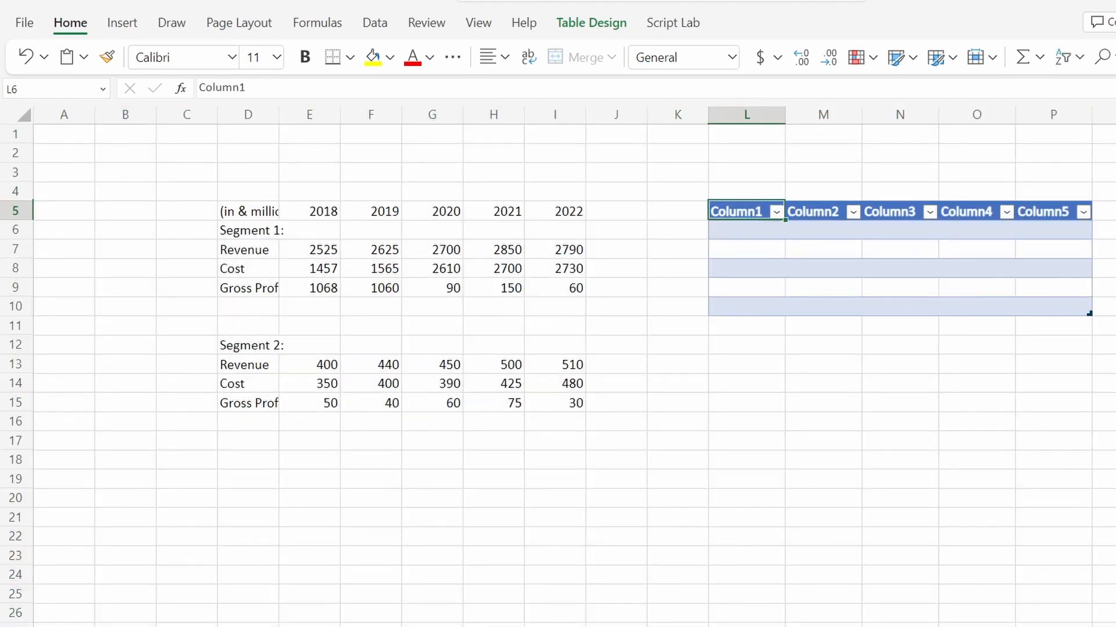
{"action": "key", "text": "ctrl+Left"}
{"action": "key", "text": "ctrl+Left"}
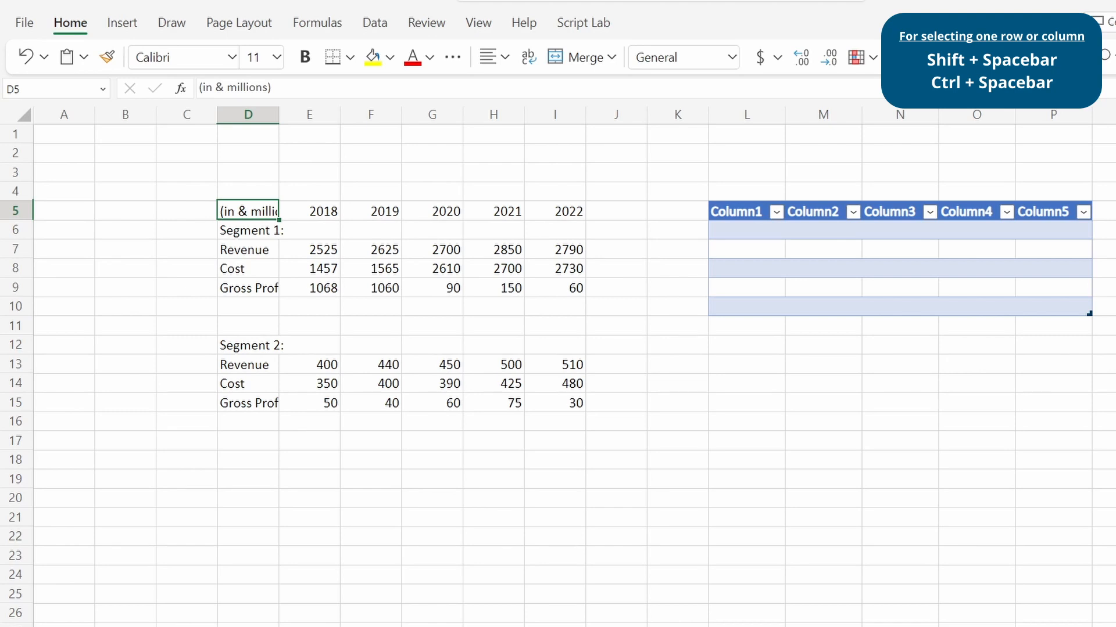
Step: From D5, select the entire column D and return to the single cell, and do the same with row 5
{"action": "key", "text": "ctrl+space"}
{"action": "key", "text": "shift+BackSpace"}
{"action": "key", "text": "shift+space"}
{"action": "key", "text": "shift+BackSpace"}
Step: Select the blank table's Column1 with its header starting from L5, and only that column's data cells starting from L6
{"action": "key", "text": "ctrl+Right"}
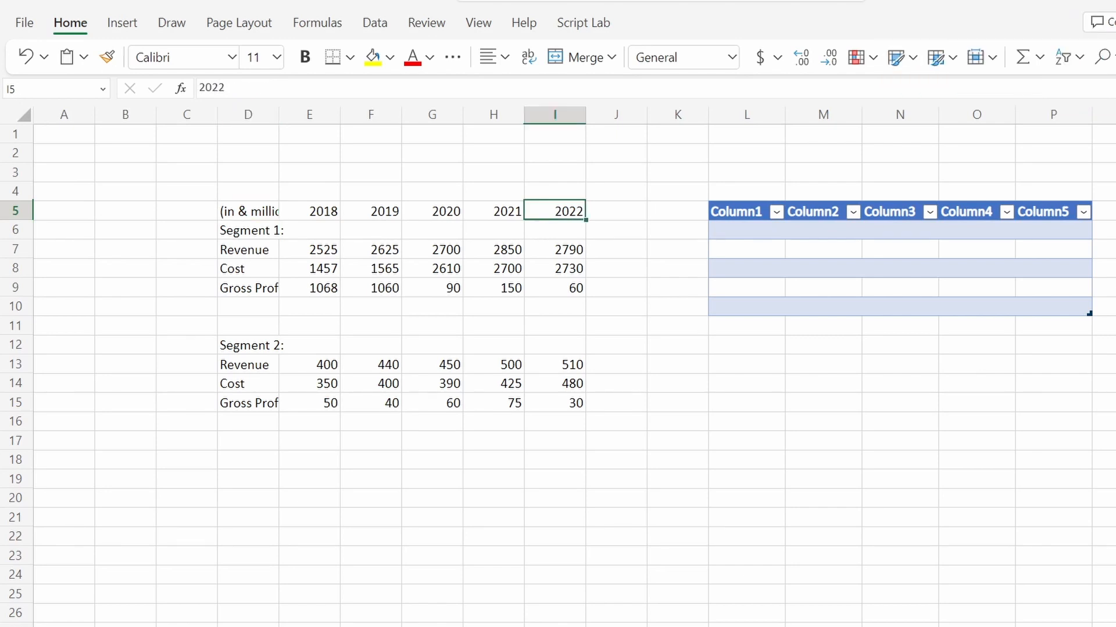
{"action": "key", "text": "ctrl+Right"}
{"action": "key", "text": "ctrl+space"}
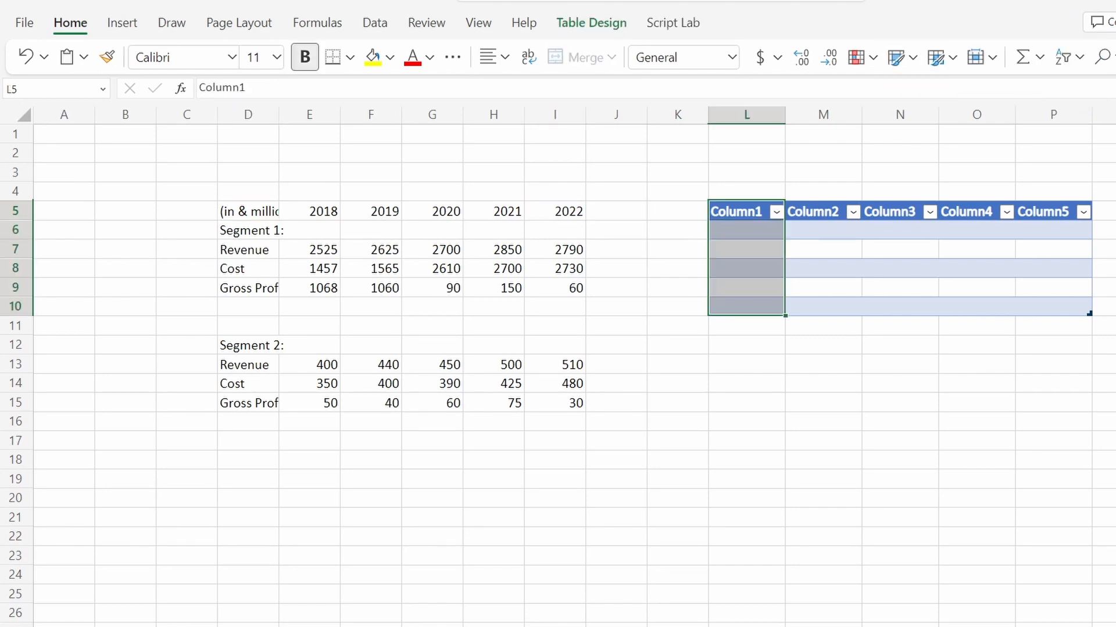
{"action": "key", "text": "Down"}
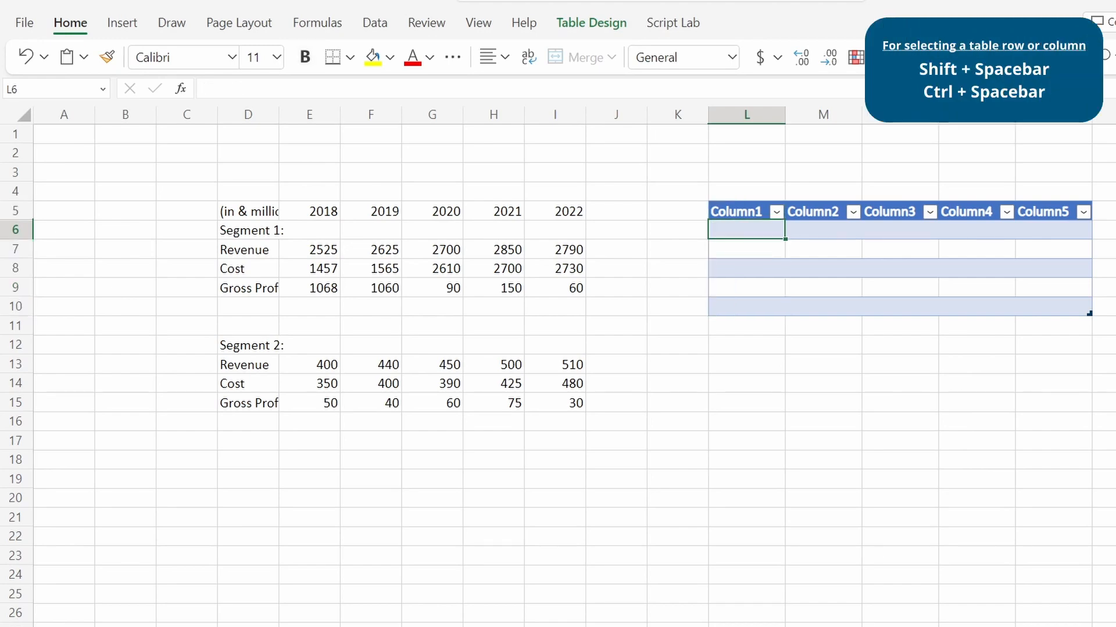
{"action": "key", "text": "ctrl+space"}
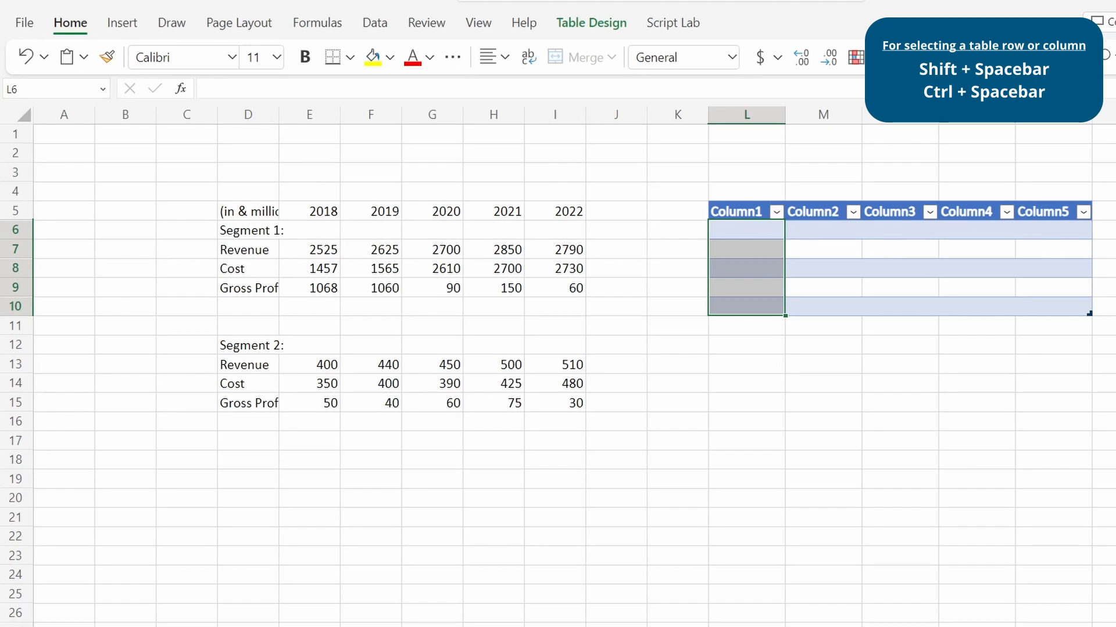
Step: Select the blank table's header row from L5 and its second data row from L7, and return to the Column1 header cell
{"action": "key", "text": "Up"}
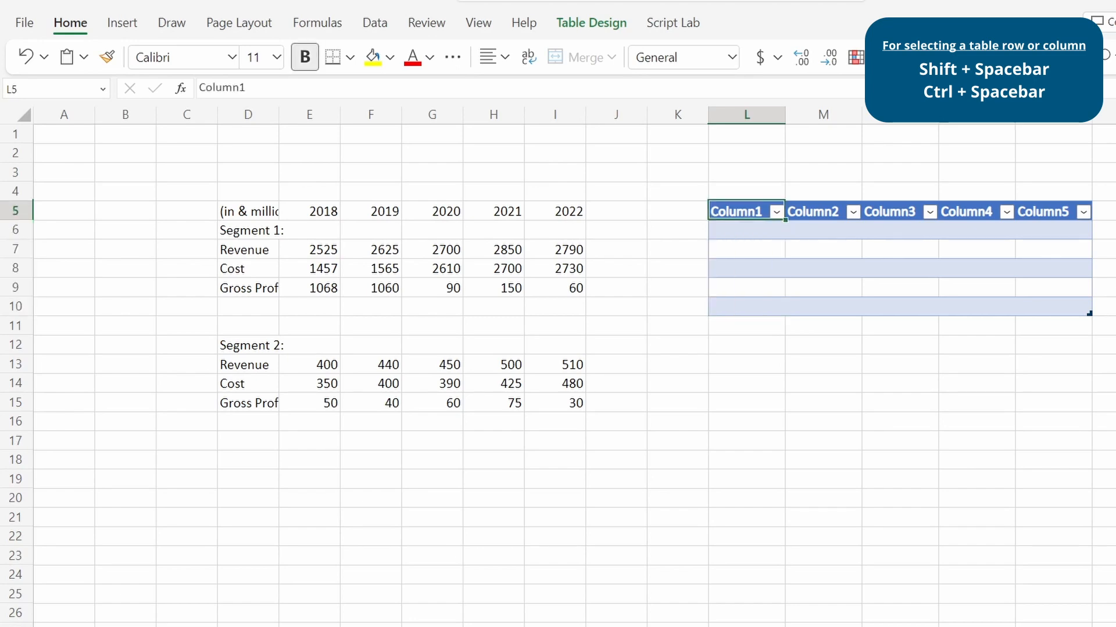
{"action": "key", "text": "shift+space"}
{"action": "key", "text": "Down"}
{"action": "key", "text": "Down"}
{"action": "key", "text": "shift+space"}
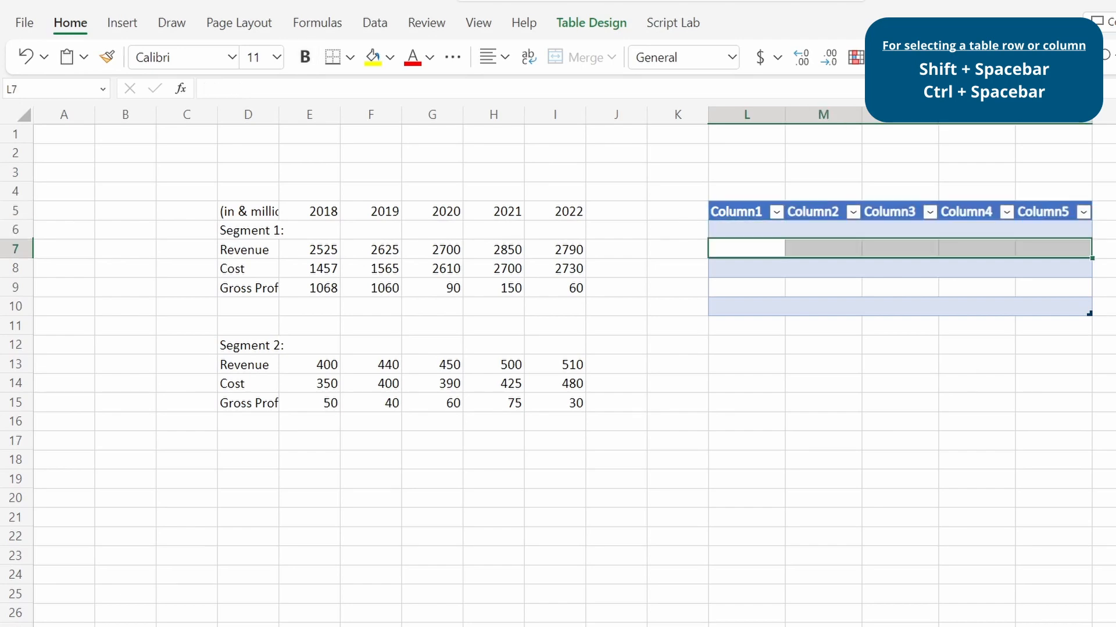
{"action": "key", "text": "Up"}
{"action": "key", "text": "Up"}
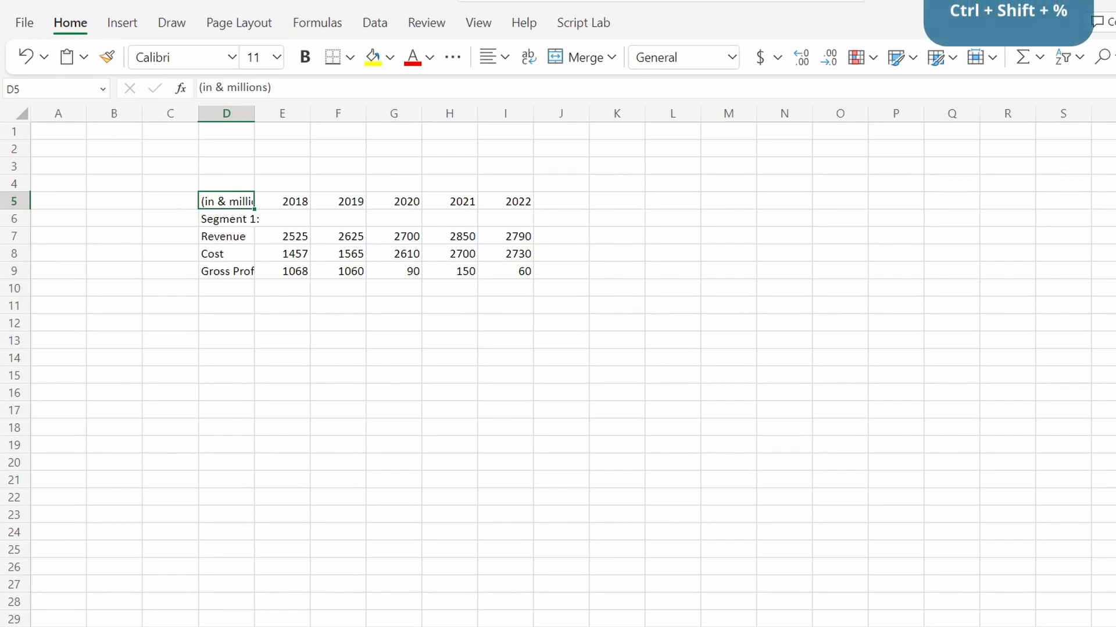
Step: Open the number format settings for the 2018 Segment 1 revenue in E7 and go through the available format categories
{"action": "key", "text": "Down"}
{"action": "key", "text": "Down"}
{"action": "key", "text": "Right"}
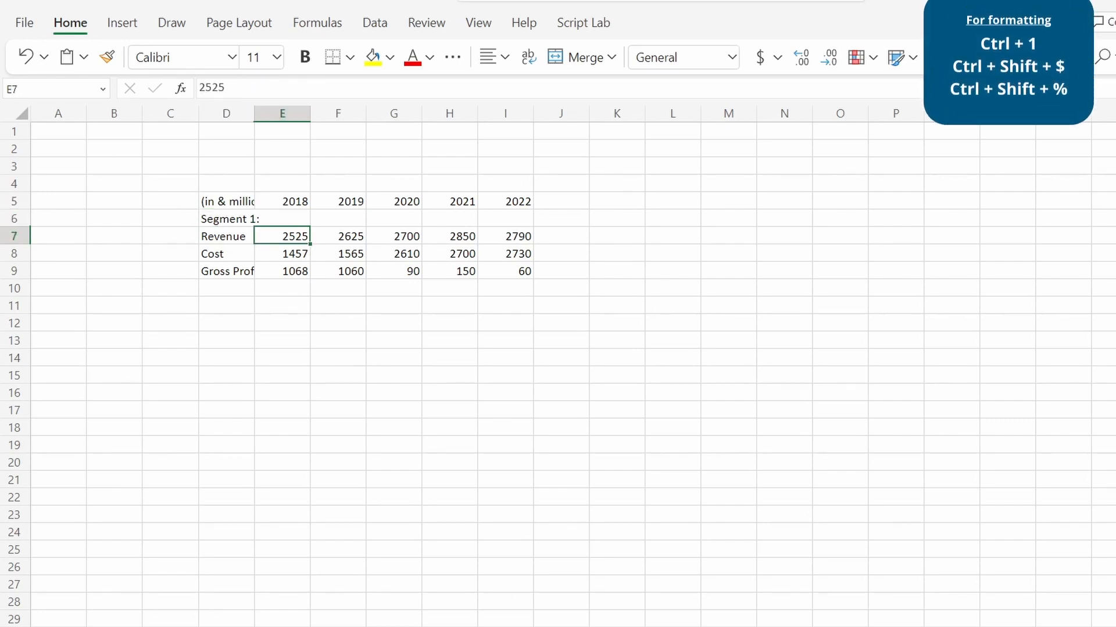
{"action": "key", "text": "ctrl+1"}
{"action": "key", "text": "Down"}
{"action": "key", "text": "Down"}
{"action": "key", "text": "Down"}
{"action": "key", "text": "Down"}
{"action": "key", "text": "Down"}
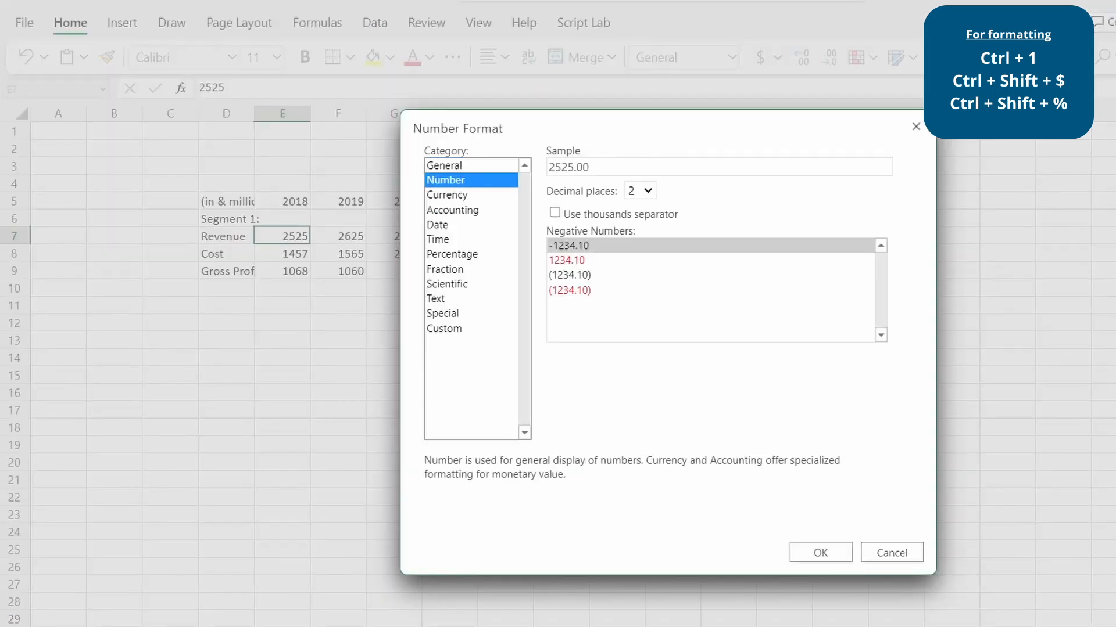
{"action": "key", "text": "Down"}
{"action": "key", "text": "Down"}
{"action": "key", "text": "Down"}
{"action": "key", "text": "Down"}
{"action": "key", "text": "Down"}
{"action": "key", "text": "Down"}
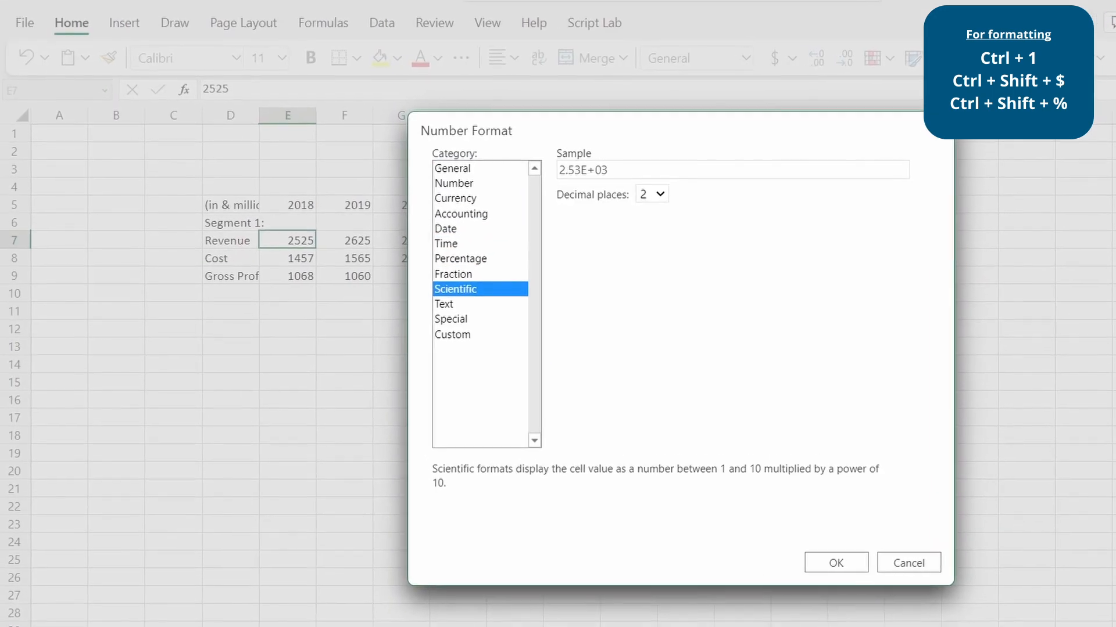
Step: Format the 2018 revenue cell E7 as Currency with 2 decimal places and the $ symbol
{"action": "key", "text": "Up"}
{"action": "key", "text": "Up"}
{"action": "key", "text": "Up"}
{"action": "key", "text": "Up"}
{"action": "key", "text": "Up"}
{"action": "key", "text": "Up"}
{"action": "key", "text": "Up"}
{"action": "key", "text": "Up"}
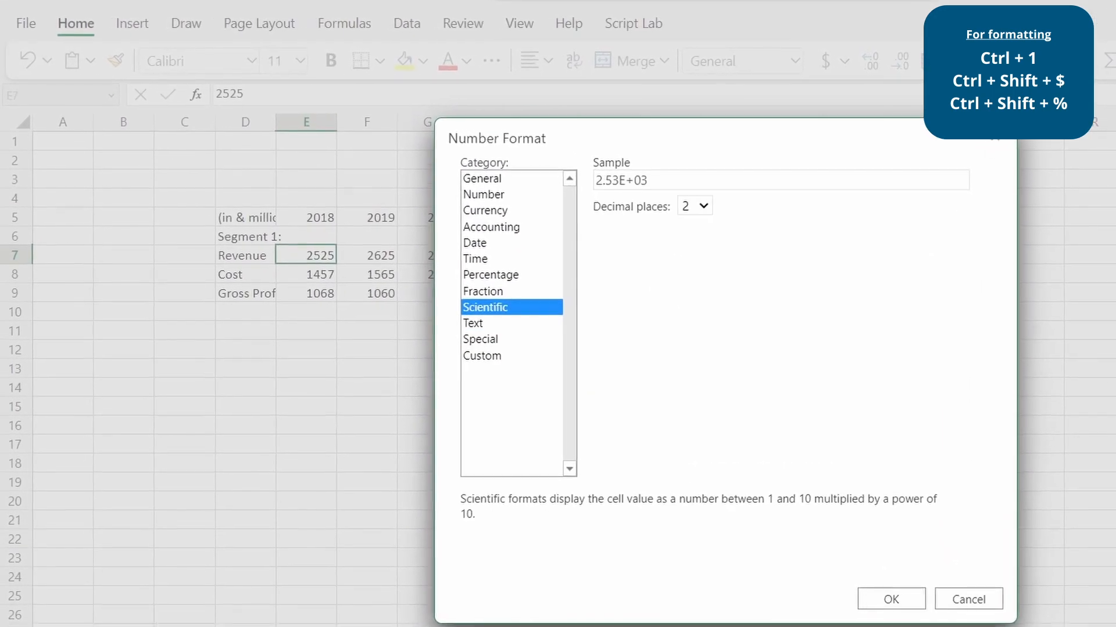
{"action": "key", "text": "Up"}
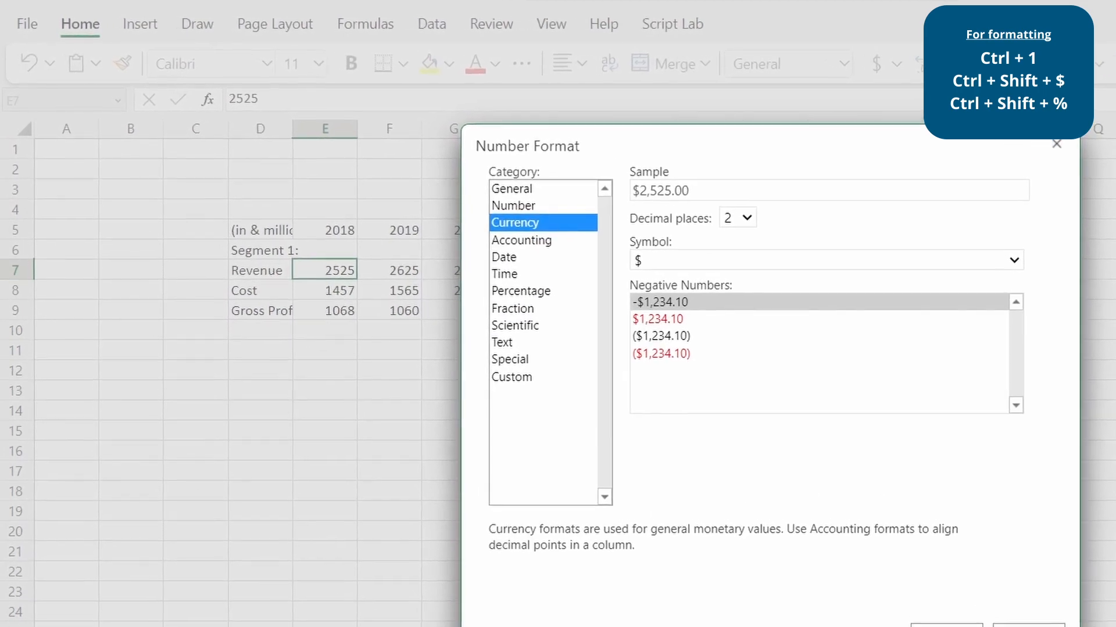
{"action": "key", "text": "Return"}
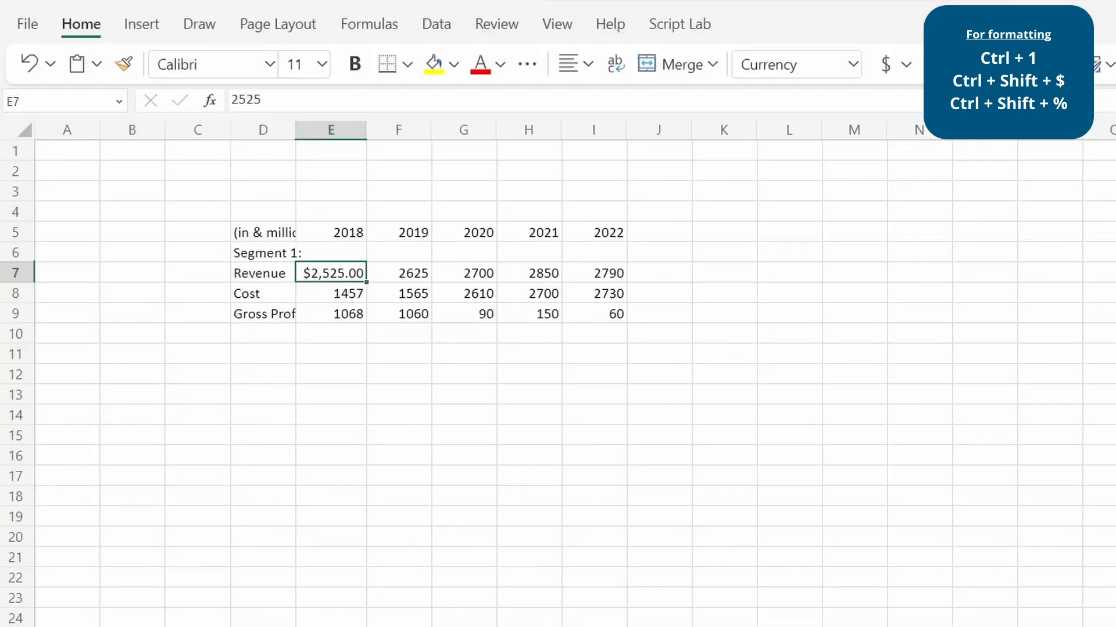
Step: Apply the currency format to the 2019–2022 revenue values and to the cost values for all five years
{"action": "key", "text": "Right"}
{"action": "key", "text": "ctrl+shift+Right"}
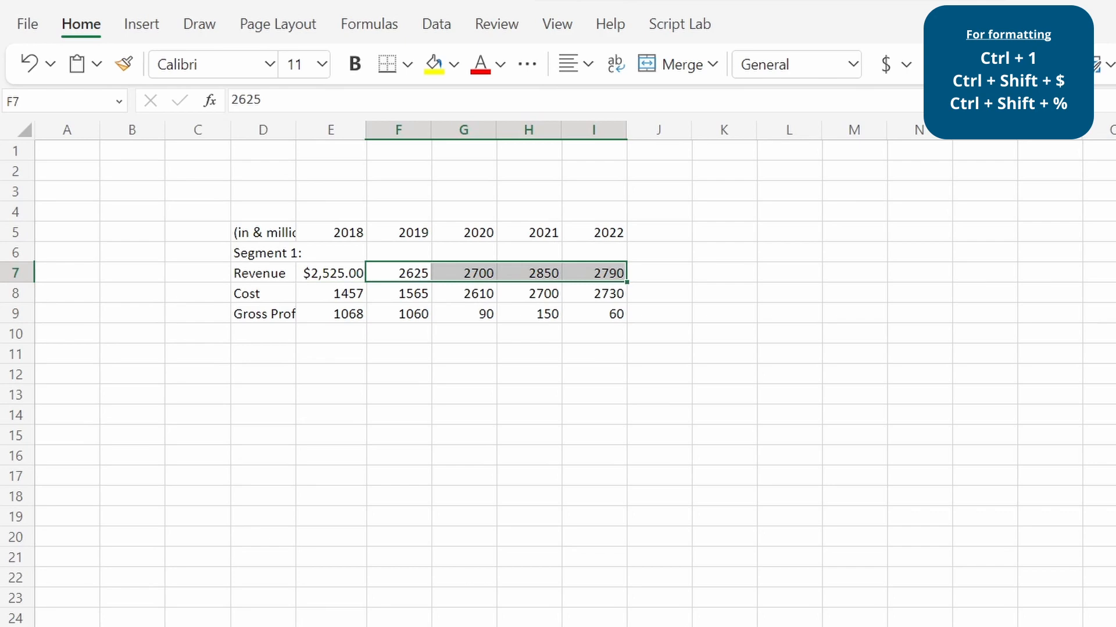
{"action": "key", "text": "ctrl+shift+4"}
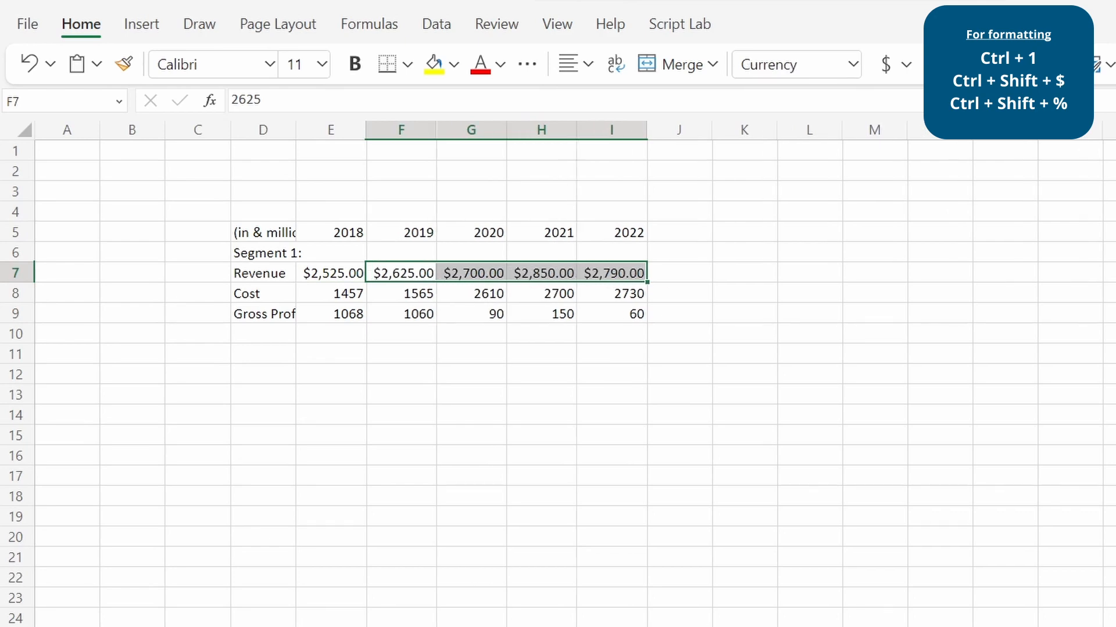
{"action": "key", "text": "Left"}
{"action": "key", "text": "Down"}
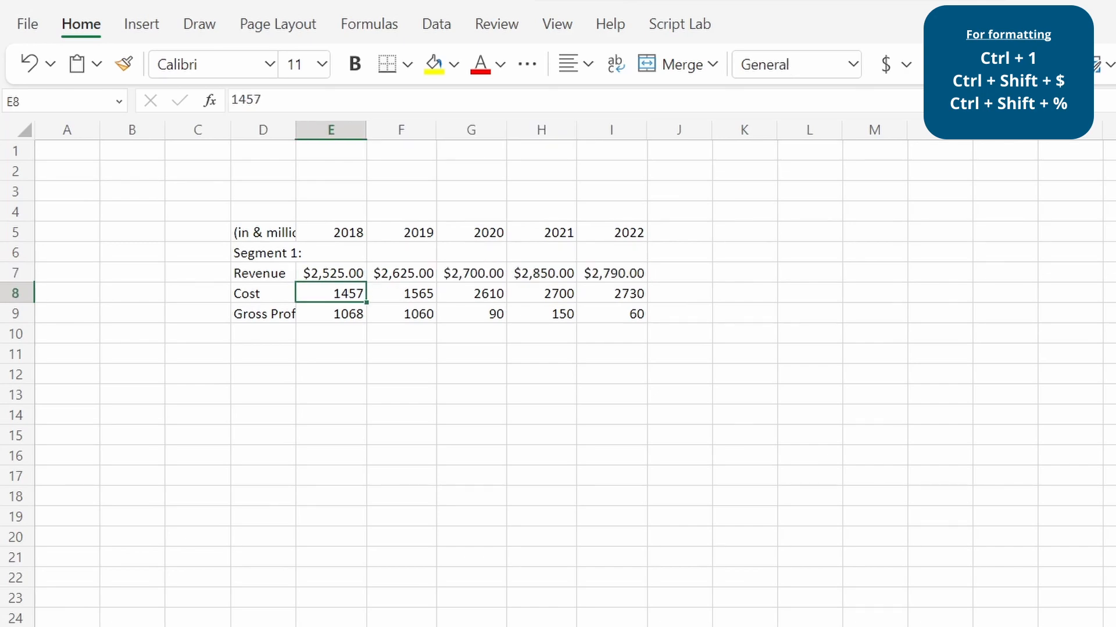
{"action": "key", "text": "ctrl+shift+Right"}
{"action": "key", "text": "ctrl+shift+4"}
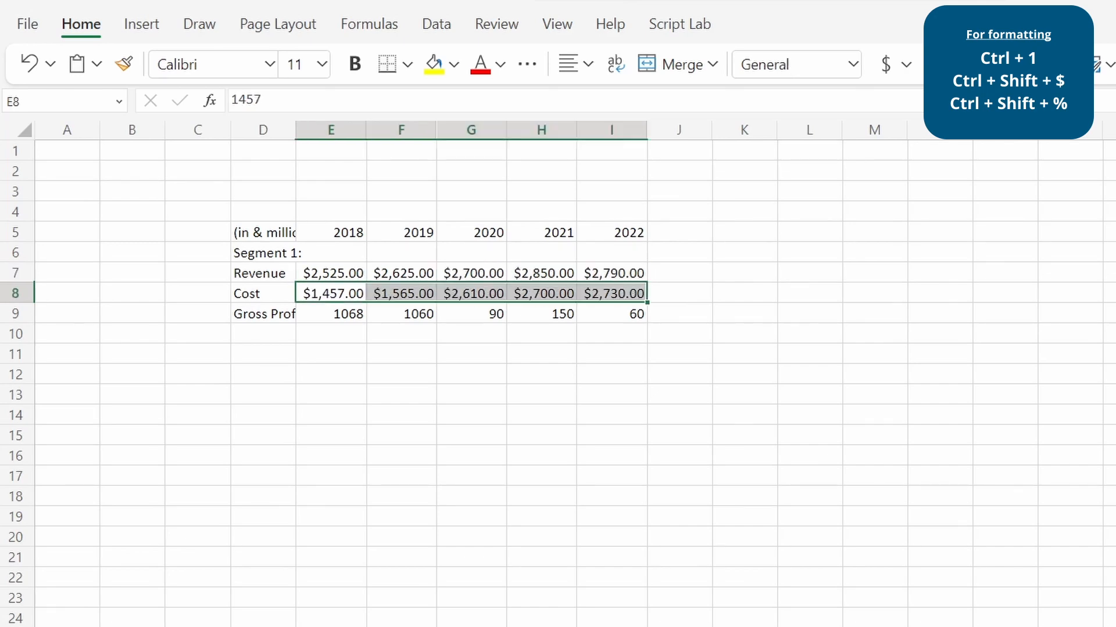
Step: Change the gross profit formula to =(E7-E8)/E7 and fill it across E9:I9
{"action": "key", "text": "Down"}
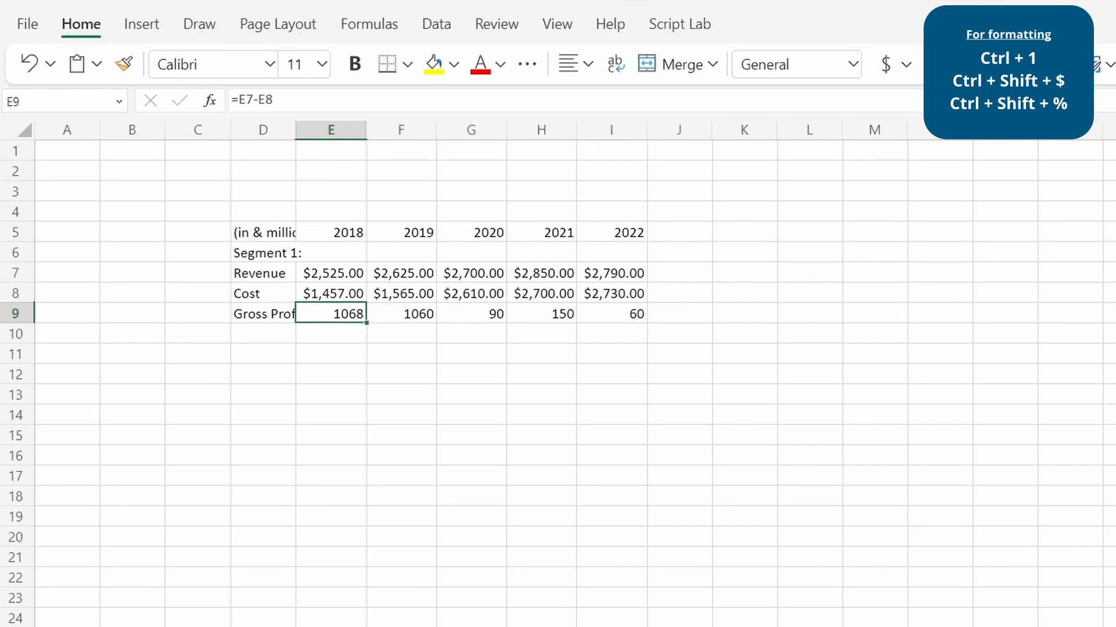
{"action": "key", "text": "ctrl+shift+Right"}
{"action": "key", "text": "F2"}
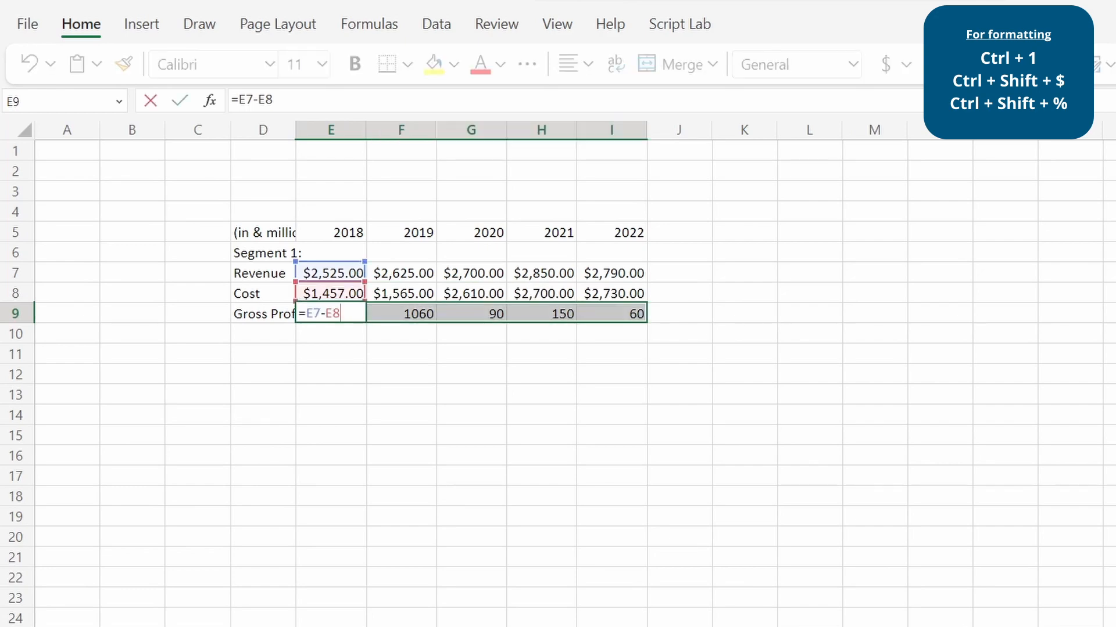
{"action": "key", "text": "Left"}
{"action": "key", "text": "Left"}
{"action": "key", "text": "Left"}
{"action": "key", "text": "Left"}
{"action": "key", "text": "Left"}
{"action": "type", "text": "("}
{"action": "key", "text": "Right"}
{"action": "key", "text": "Right"}
{"action": "key", "text": "Right"}
{"action": "key", "text": "Right"}
{"action": "key", "text": "Right"}
{"action": "type", "text": ")/"}
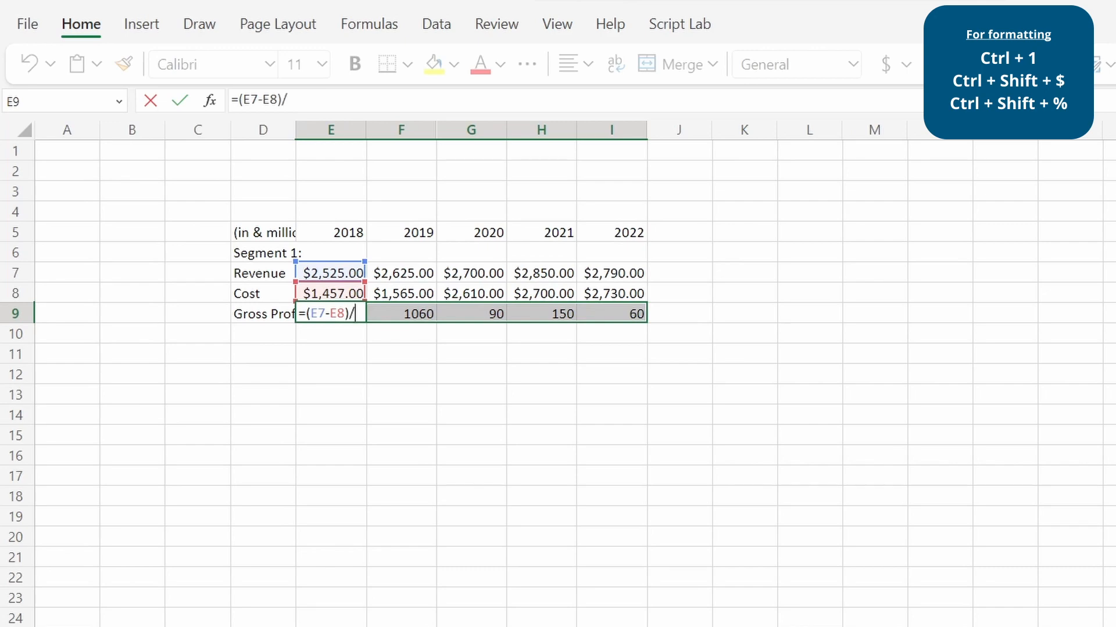
{"action": "type", "text": "E7"}
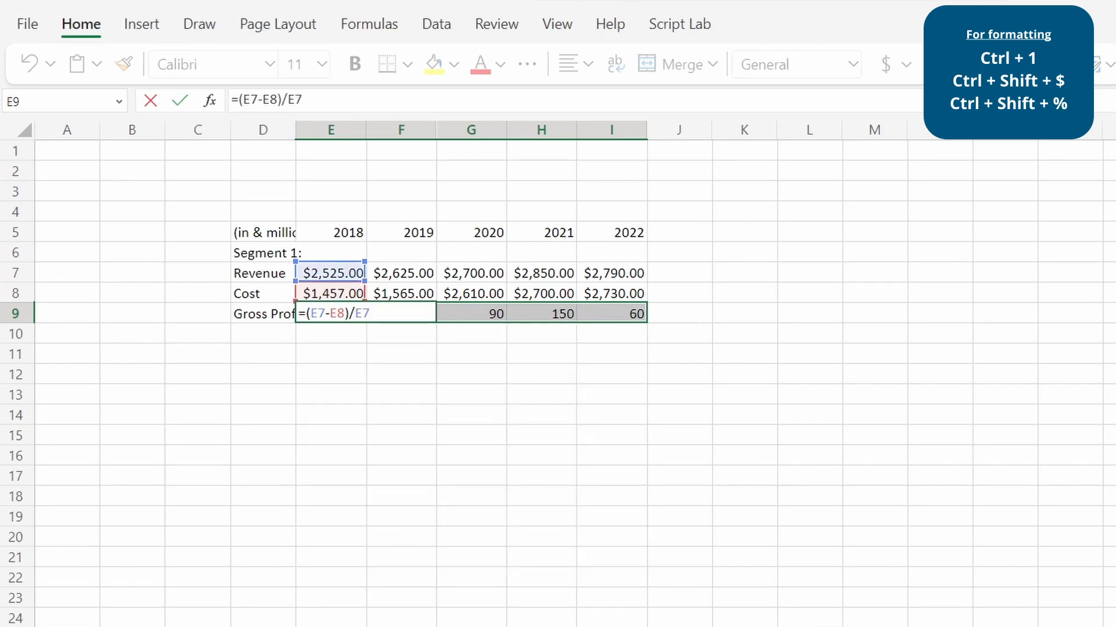
{"action": "key", "text": "ctrl+Return"}
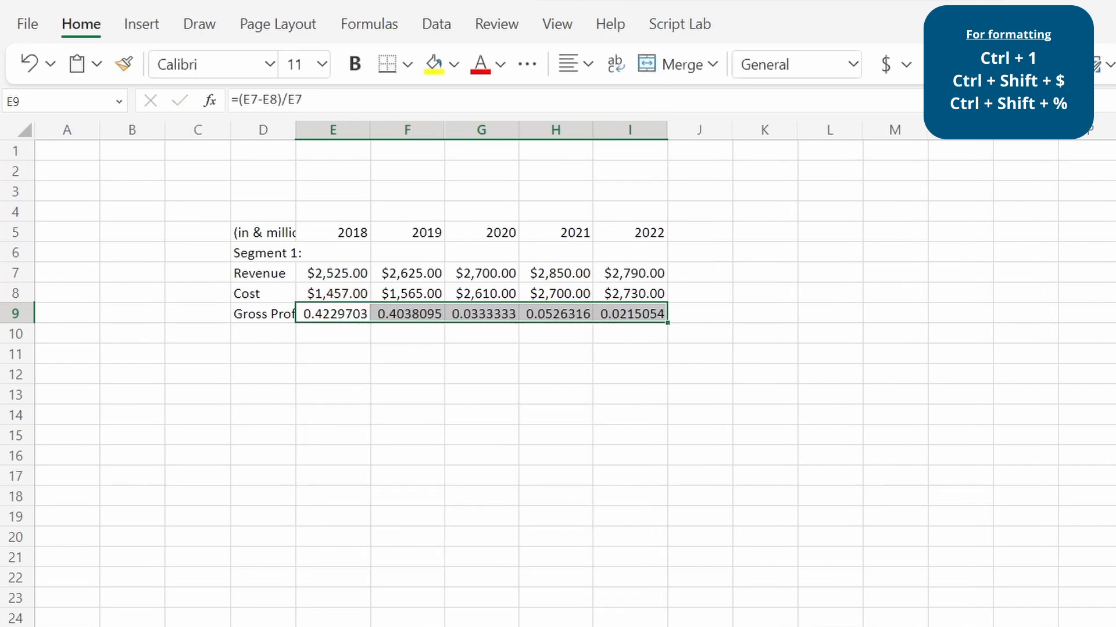
Step: Format the gross profit values in E9:I9 as percentages
{"action": "key", "text": "ctrl+shift+5"}
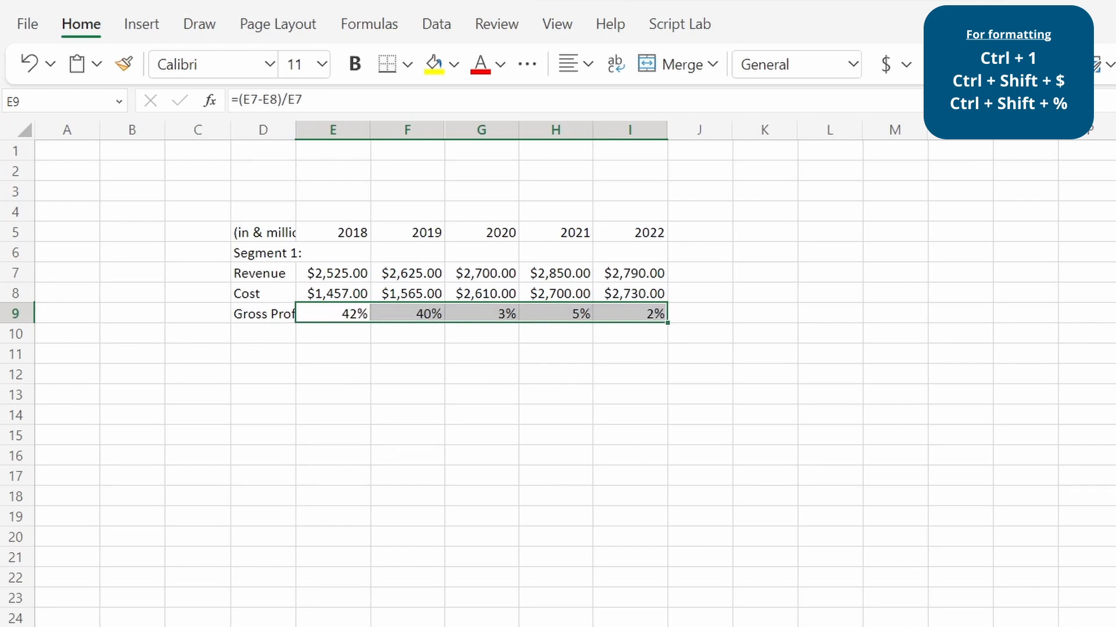
{"action": "left_click", "coordinate": [332, 313]}
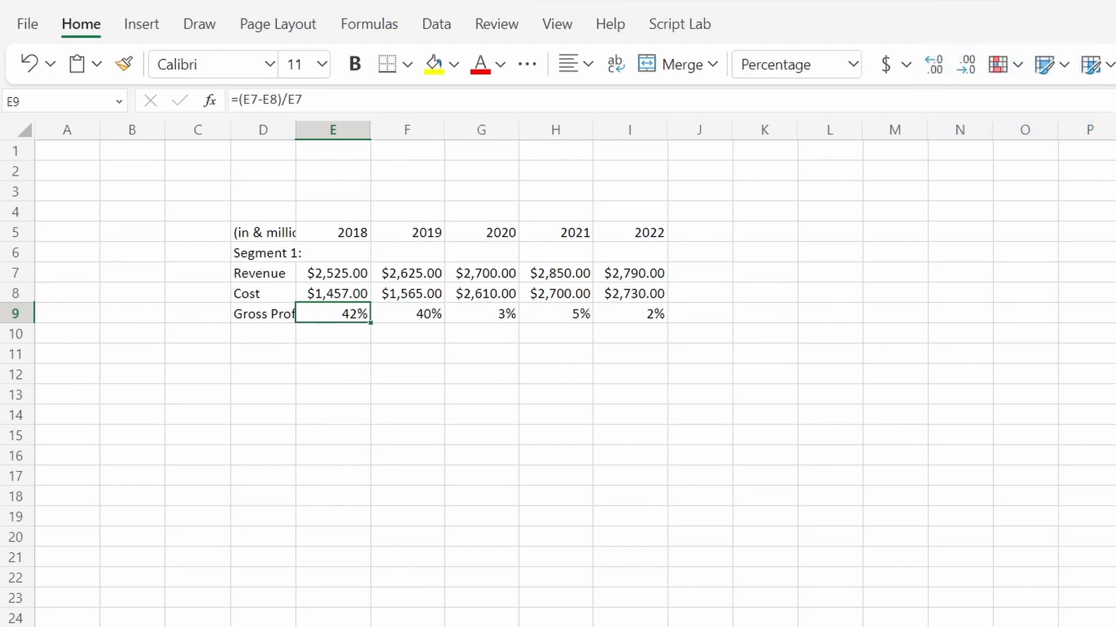
Step: Italicize the "(in & millions)" label in D5 and make the header row D5:I5 bold
{"action": "left_click", "coordinate": [263, 314]}
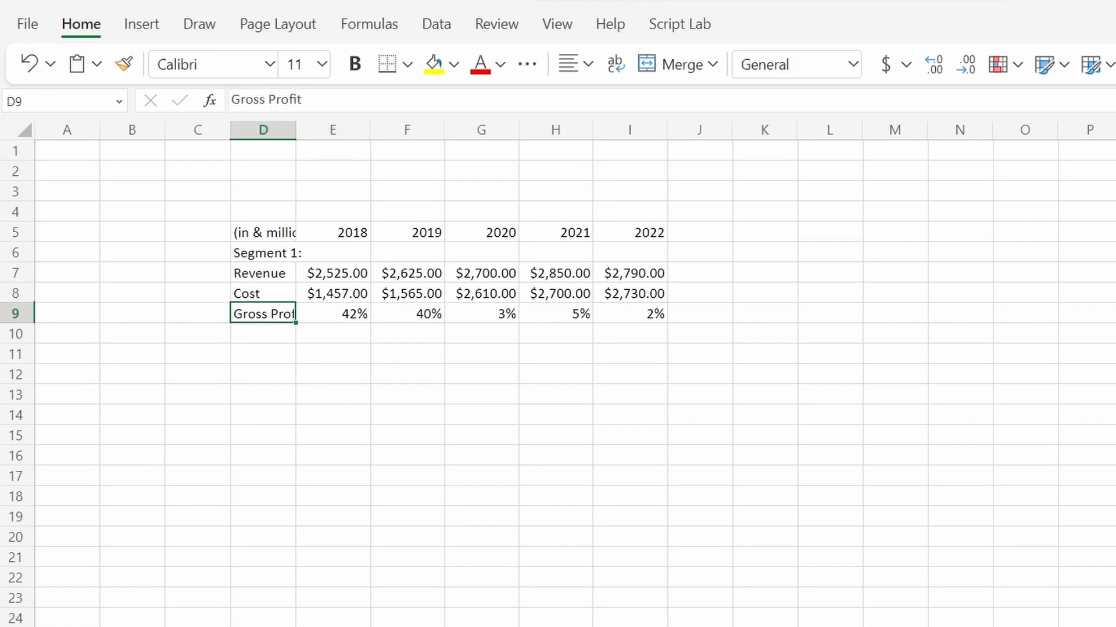
{"action": "key", "text": "Up"}
{"action": "key", "text": "Up"}
{"action": "key", "text": "Up"}
{"action": "key", "text": "Up"}
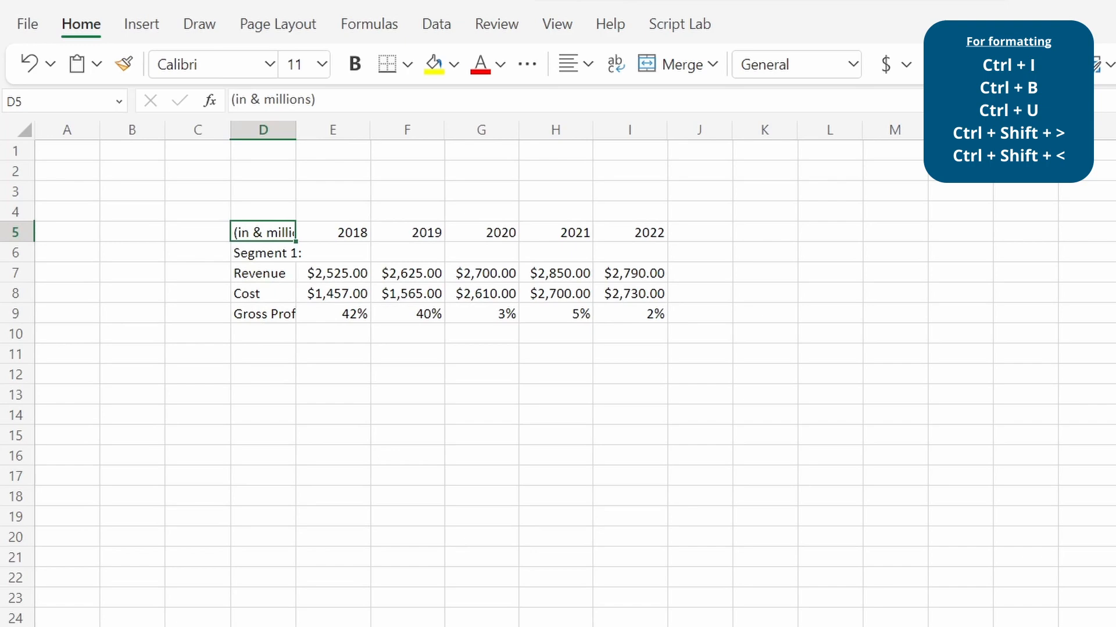
{"action": "key", "text": "ctrl+i"}
{"action": "key", "text": "ctrl+shift+Right"}
{"action": "key", "text": "ctrl+b"}
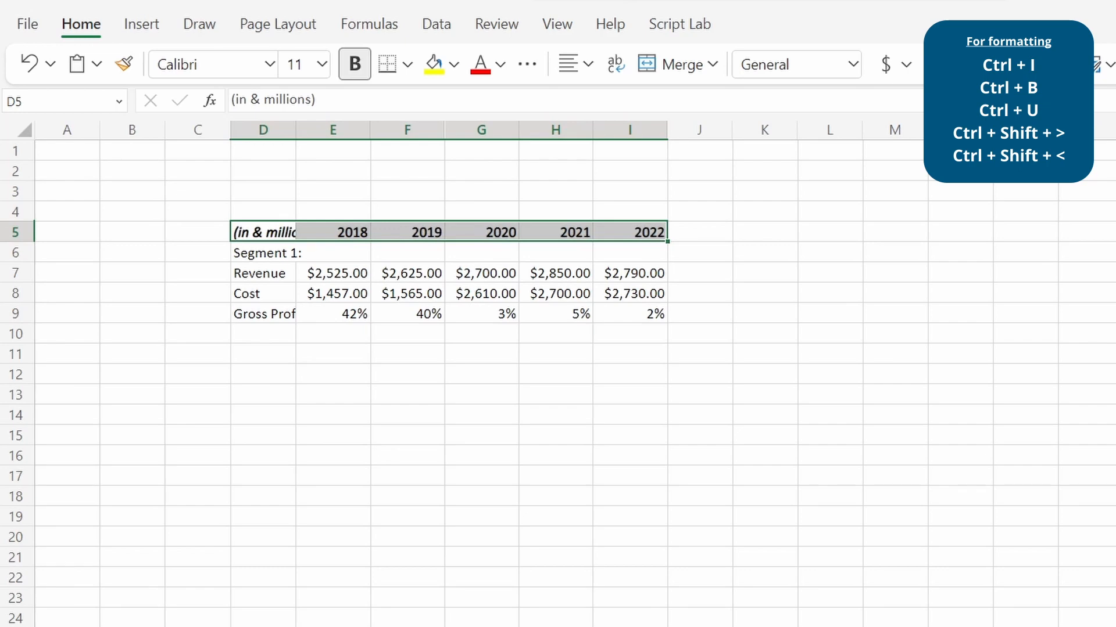
Step: Underline the header row D5:I5 and enlarge its font to size 14
{"action": "key", "text": "ctrl+u"}
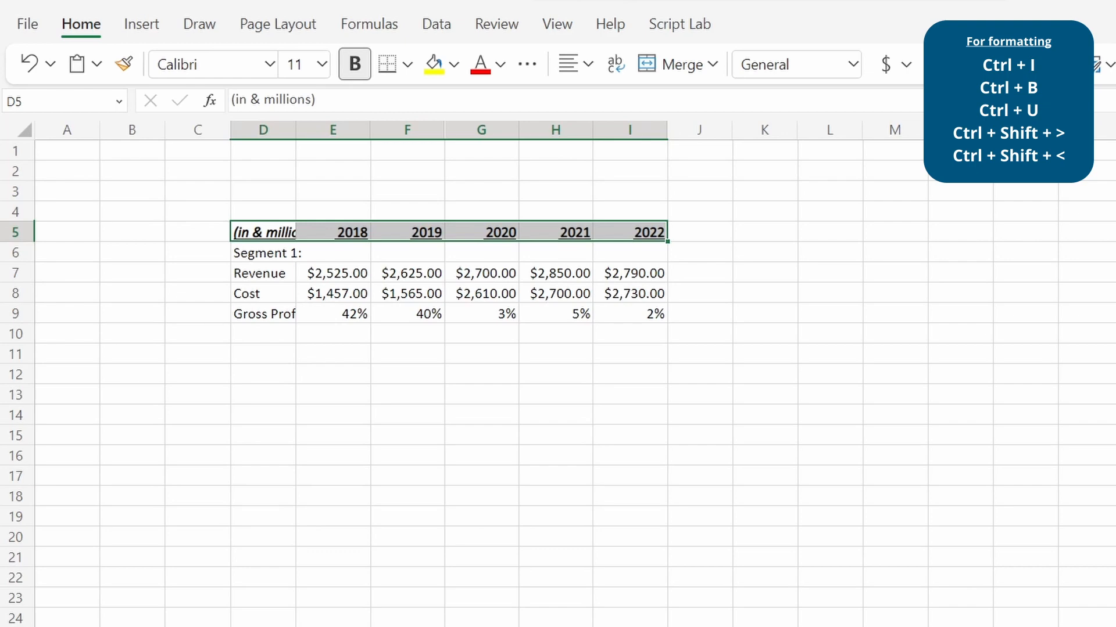
{"action": "key", "text": "ctrl+shift+period"}
{"action": "key", "text": "ctrl+shift+period"}
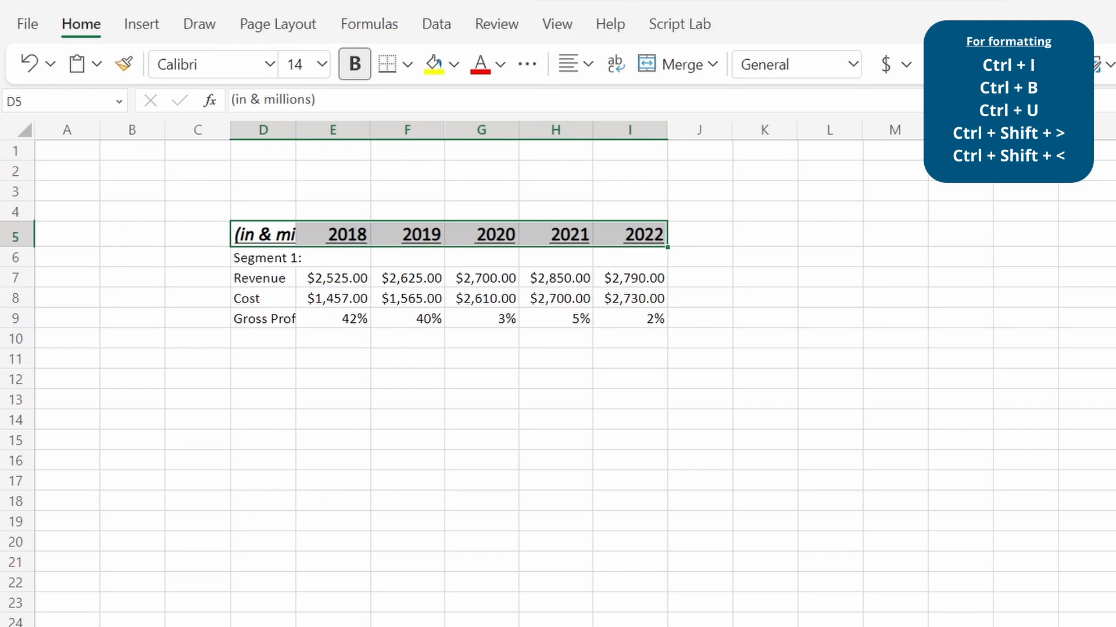
Step: Reduce the header row's font to size 10 and remove its underline
{"action": "key", "text": "ctrl+shift+comma"}
{"action": "key", "text": "ctrl+shift+comma"}
{"action": "key", "text": "ctrl+shift+comma"}
{"action": "key", "text": "ctrl+u"}
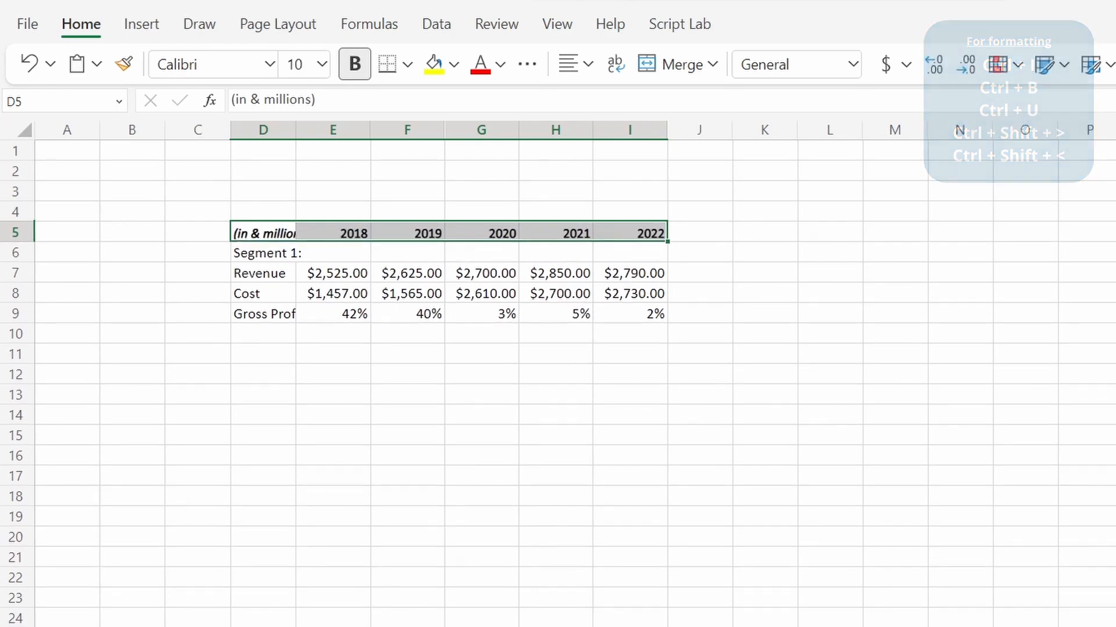
{"action": "key", "text": "ctrl+shift+comma"}
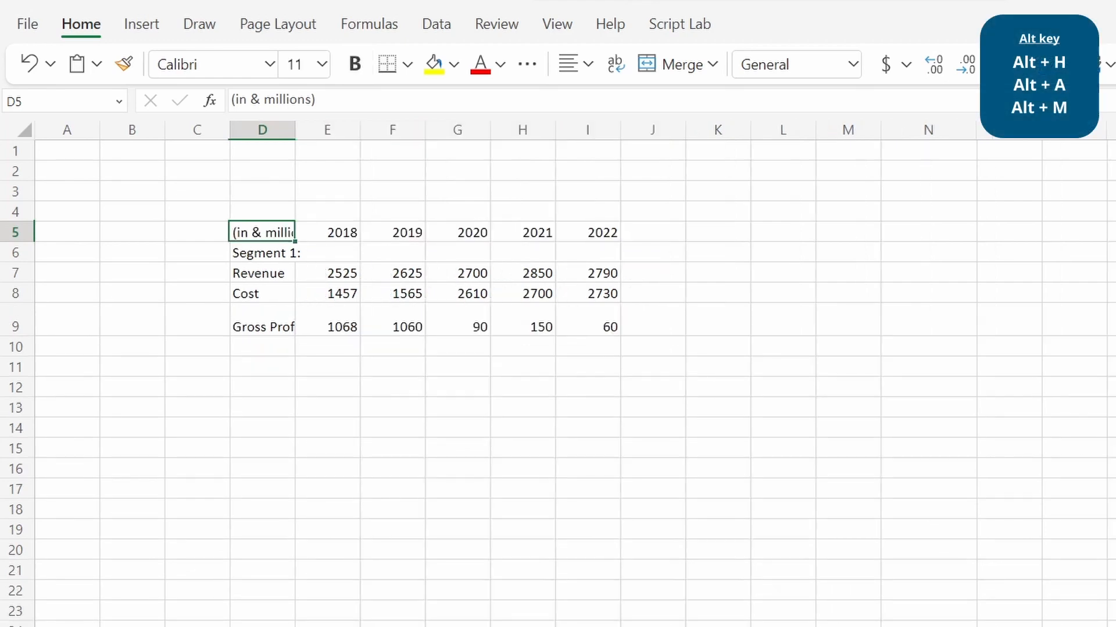
Step: Examine the keyboard access hints for the Home, Data and Formulas commands
{"action": "key", "text": "alt"}
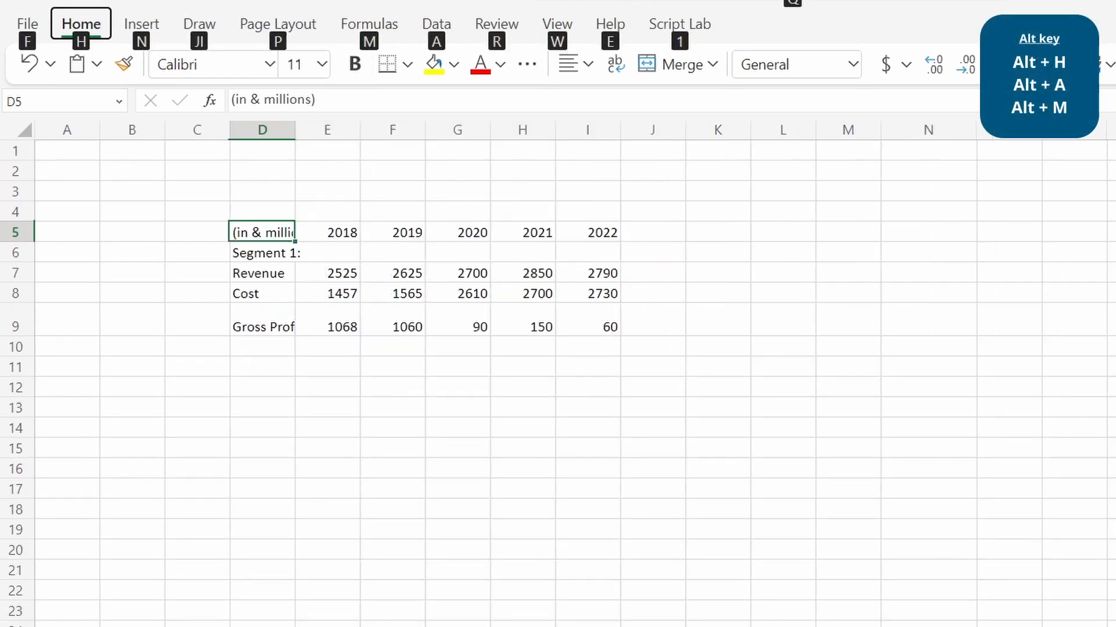
{"action": "key", "text": "h"}
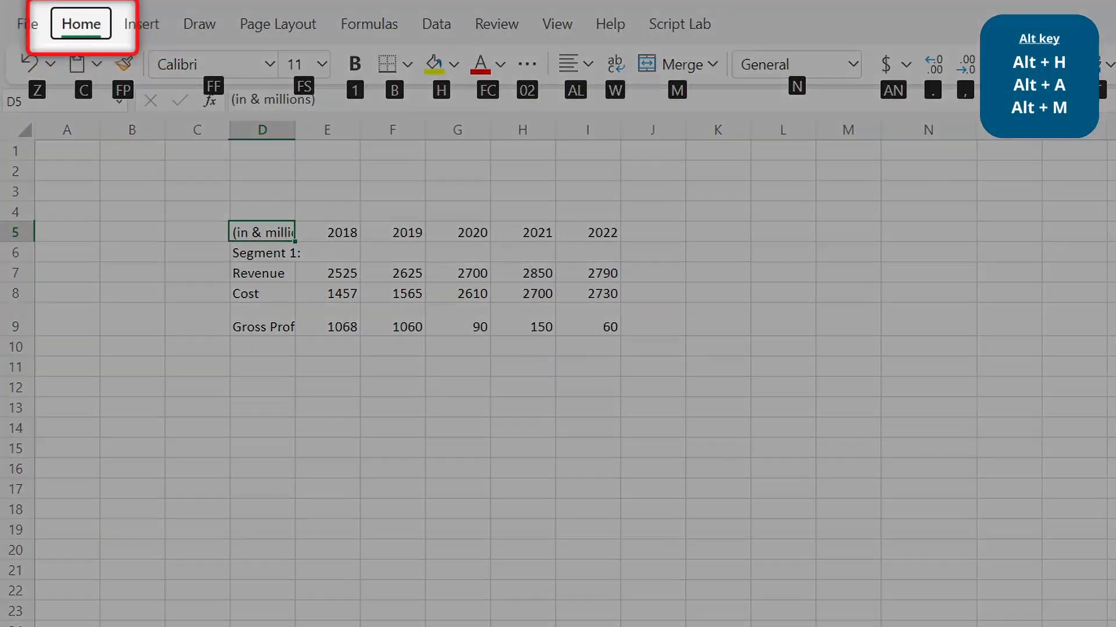
{"action": "key", "text": "Escape"}
{"action": "key", "text": "a"}
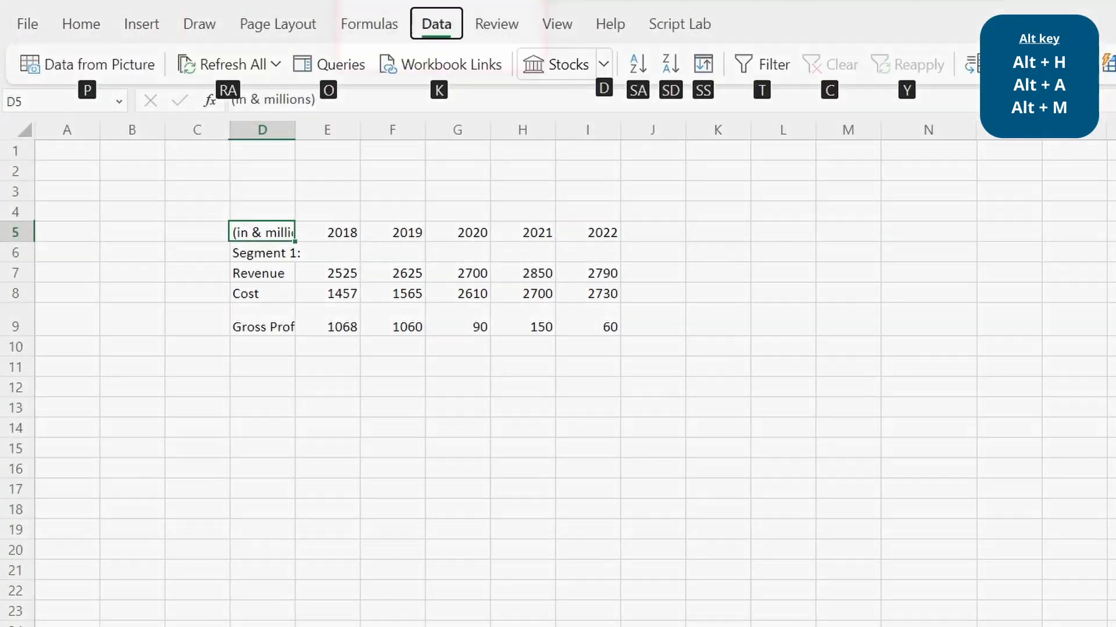
{"action": "key", "text": "Escape"}
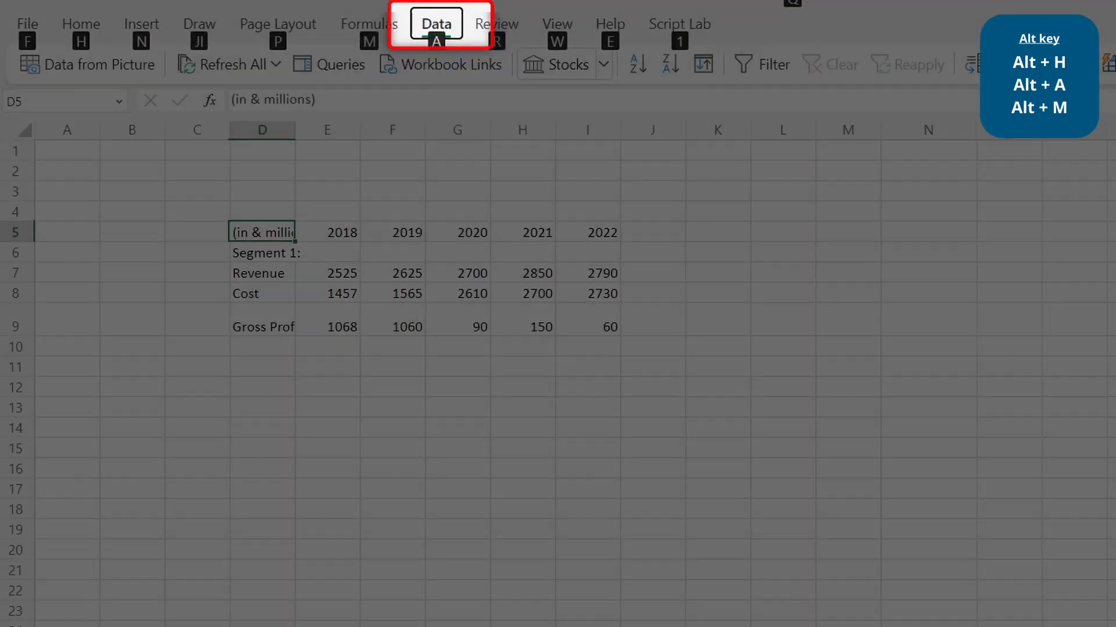
{"action": "key", "text": "m"}
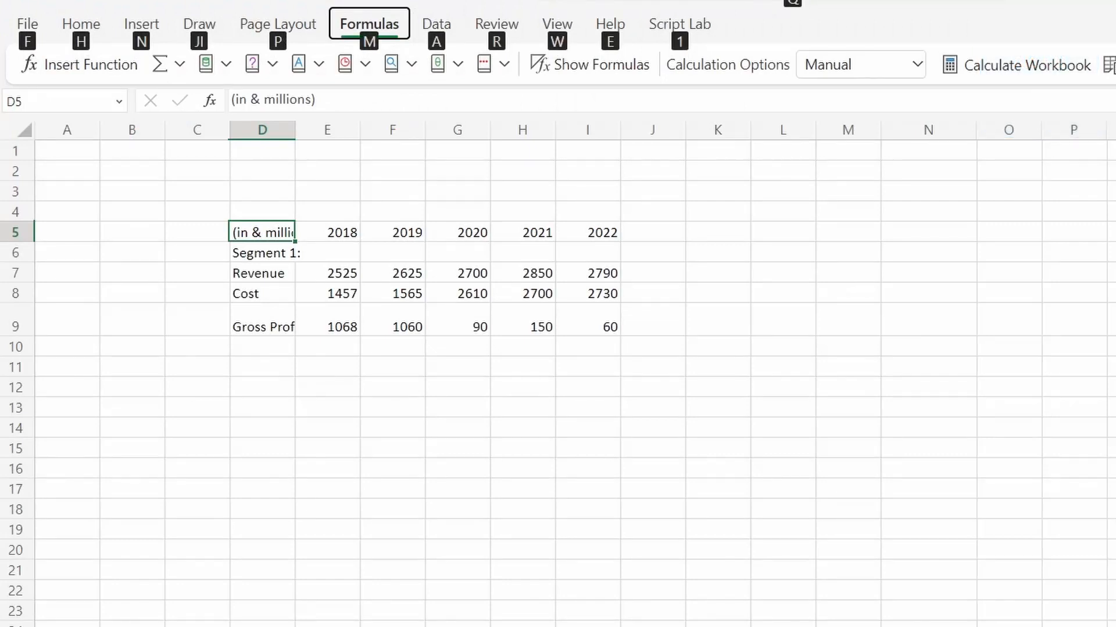
{"action": "key", "text": "Escape"}
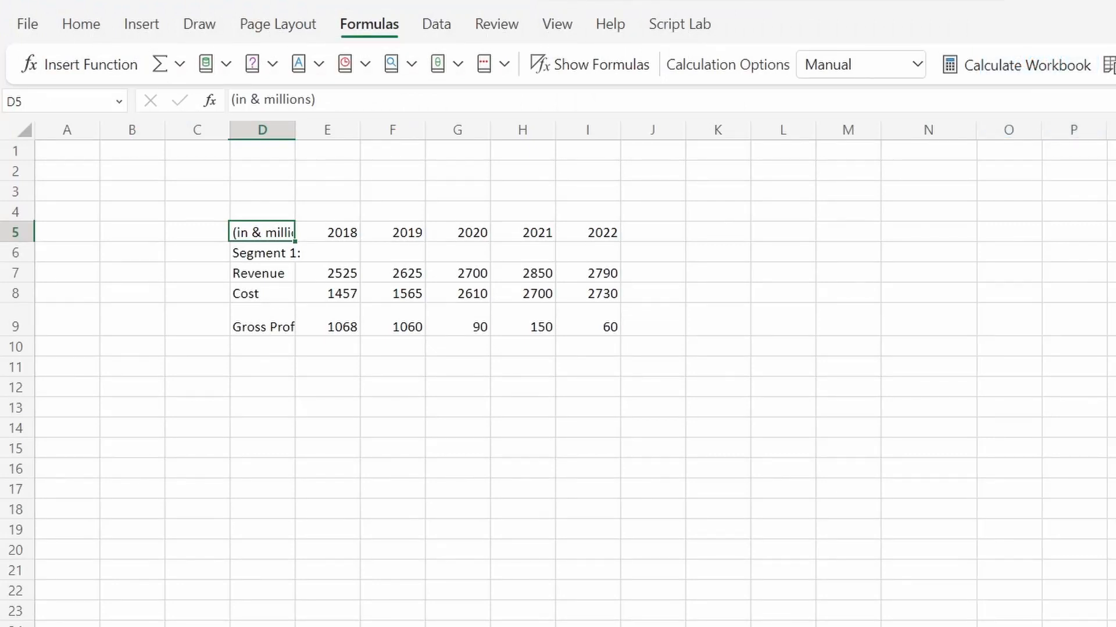
Step: Fill the header row D5:I5 with the lightest tint of the theme blue
{"action": "key", "text": "ctrl+shift+Right"}
{"action": "key", "text": "alt"}
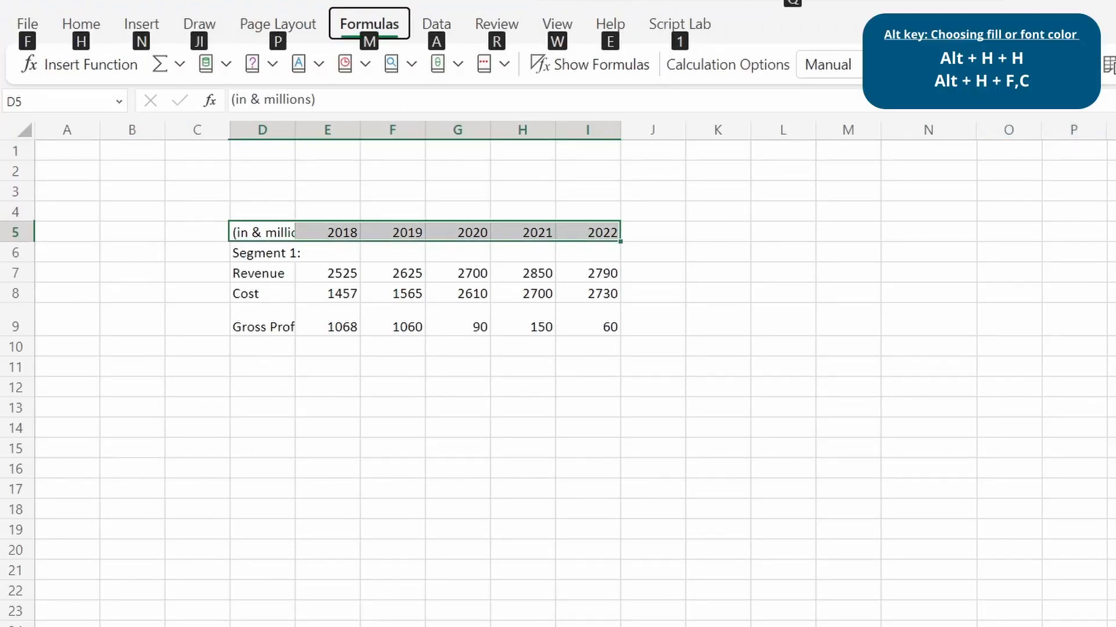
{"action": "key", "text": "h"}
{"action": "key", "text": "h"}
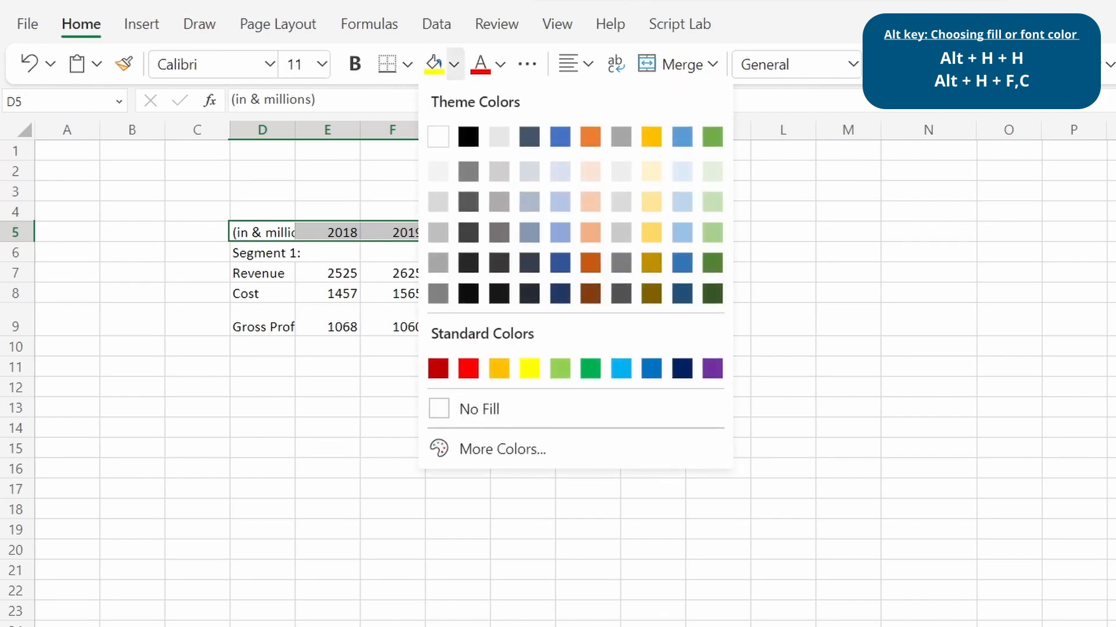
{"action": "key", "text": "Down"}
{"action": "key", "text": "Right"}
{"action": "key", "text": "Right"}
{"action": "key", "text": "Right"}
{"action": "key", "text": "Right"}
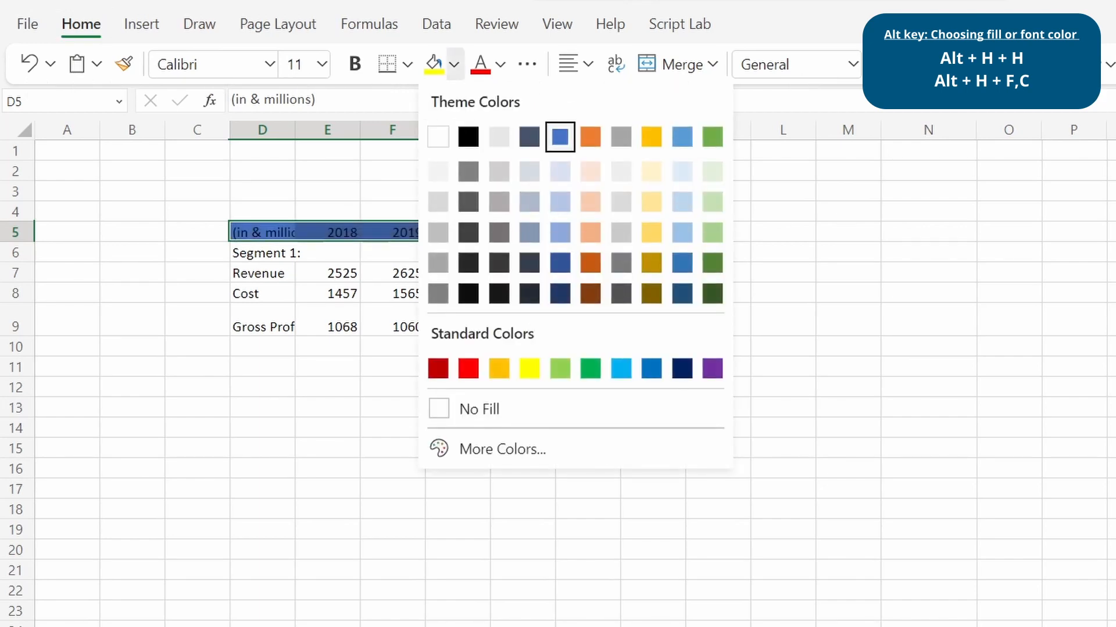
{"action": "key", "text": "Down"}
{"action": "key", "text": "Return"}
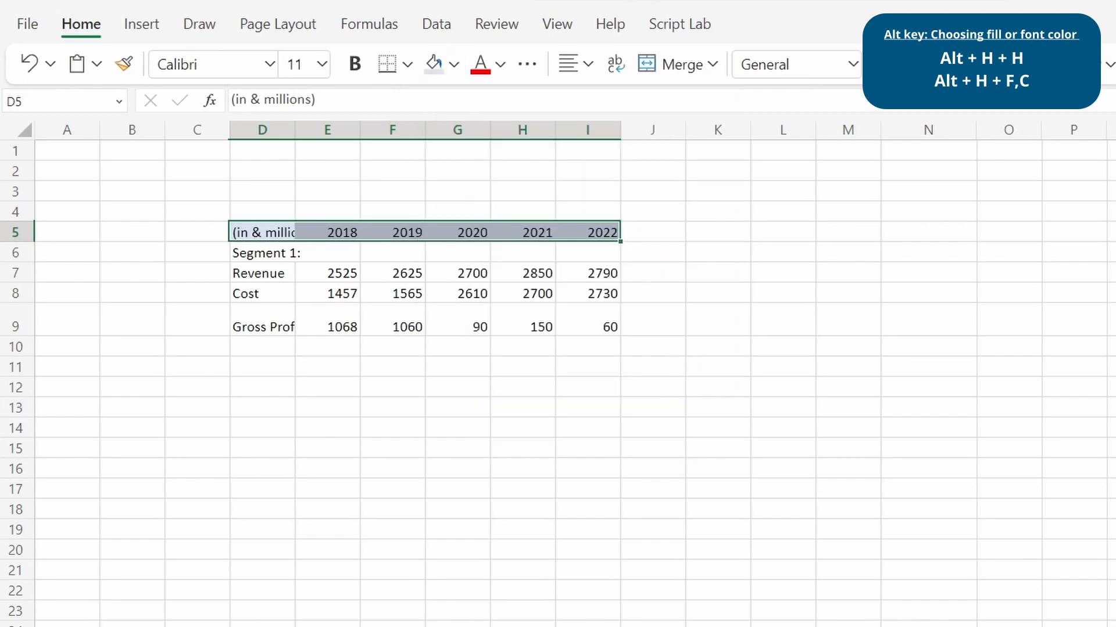
Step: Set the font colour of the header row D5:I5 to the theme orange
{"action": "key", "text": "alt"}
{"action": "key", "text": "h"}
{"action": "key", "text": "f"}
{"action": "key", "text": "c"}
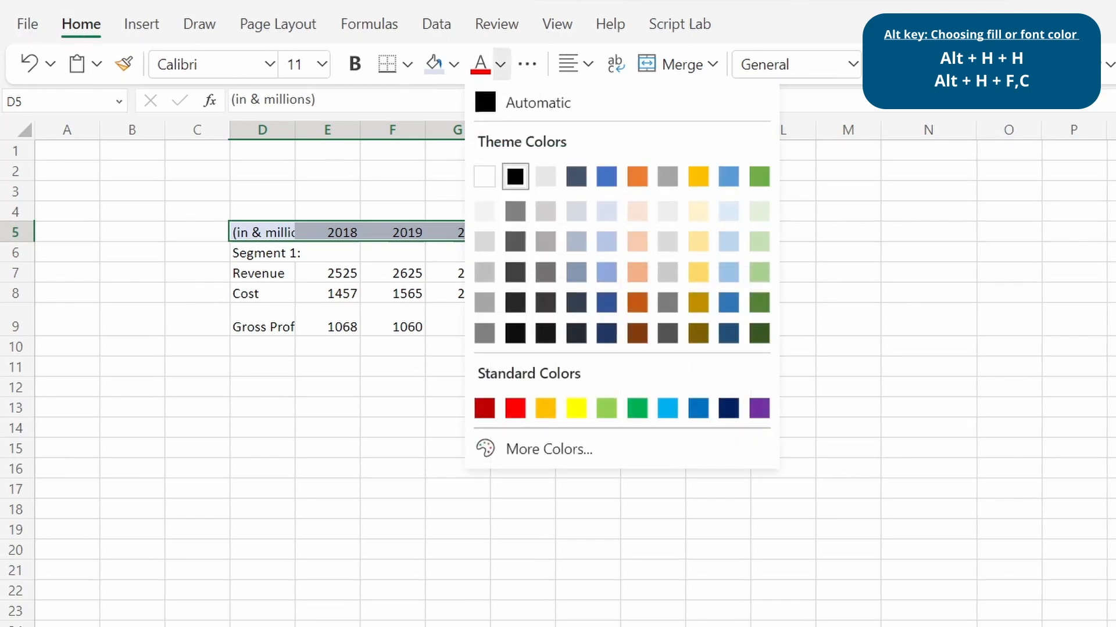
{"action": "key", "text": "Down"}
{"action": "key", "text": "Down"}
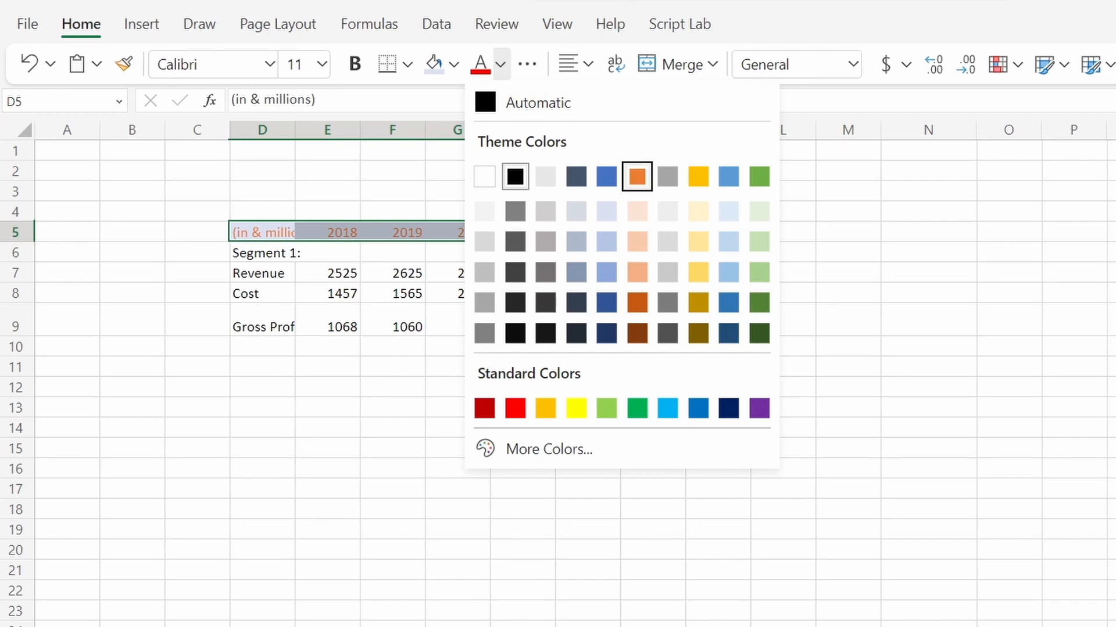
{"action": "key", "text": "Return"}
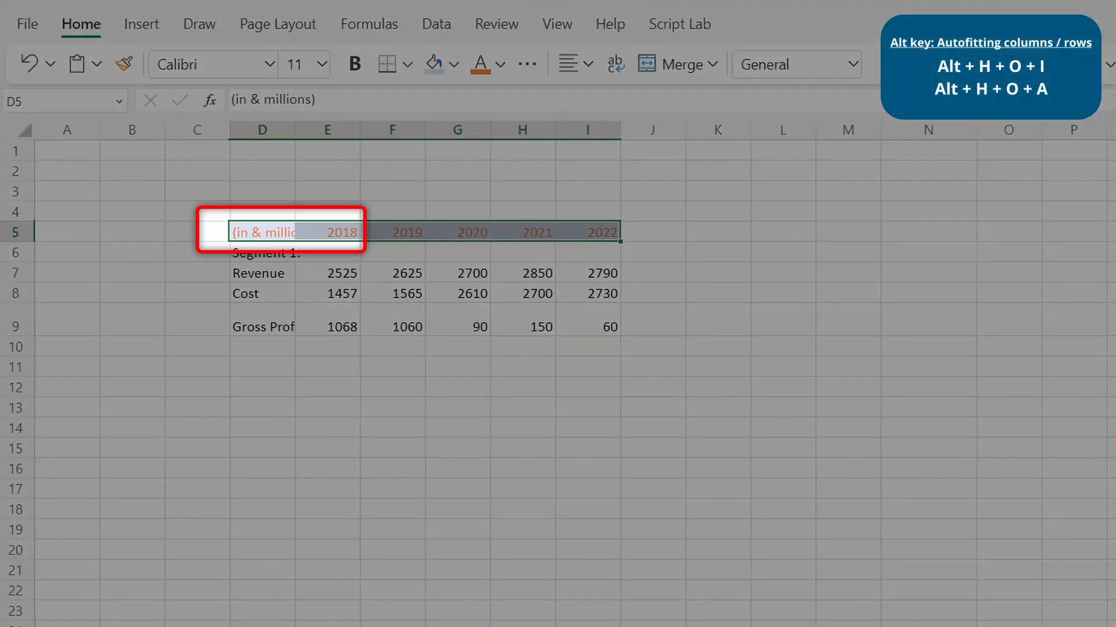
{"action": "left_click", "coordinate": [262, 232]}
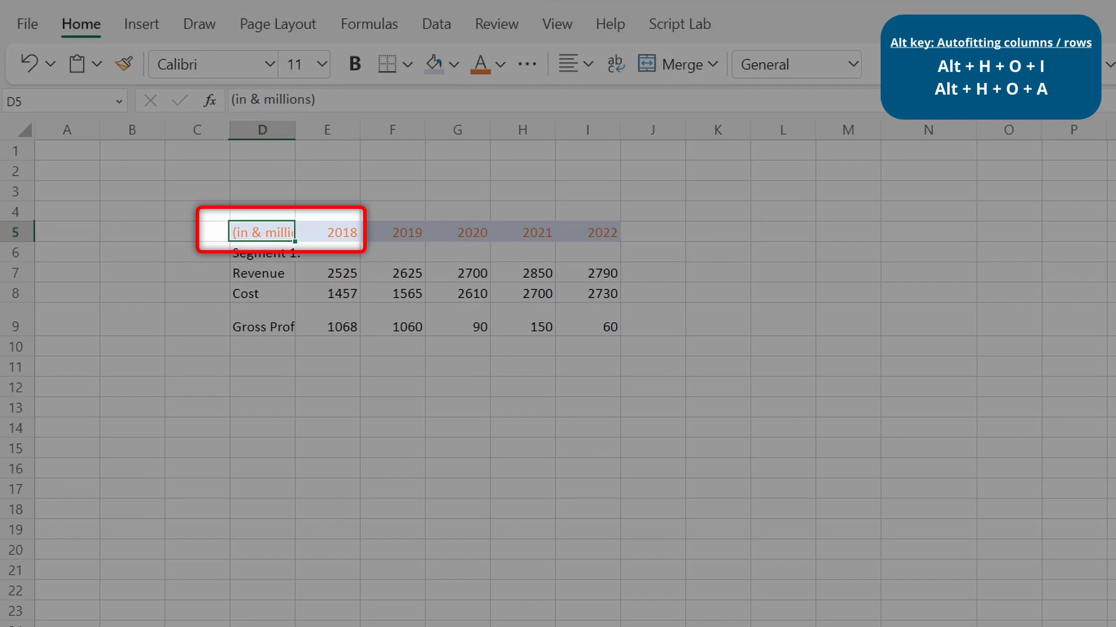
Step: AutoFit the column width to the header label in cell D5
{"action": "key", "text": "alt"}
{"action": "key", "text": "h"}
{"action": "key", "text": "o"}
{"action": "key", "text": "i"}
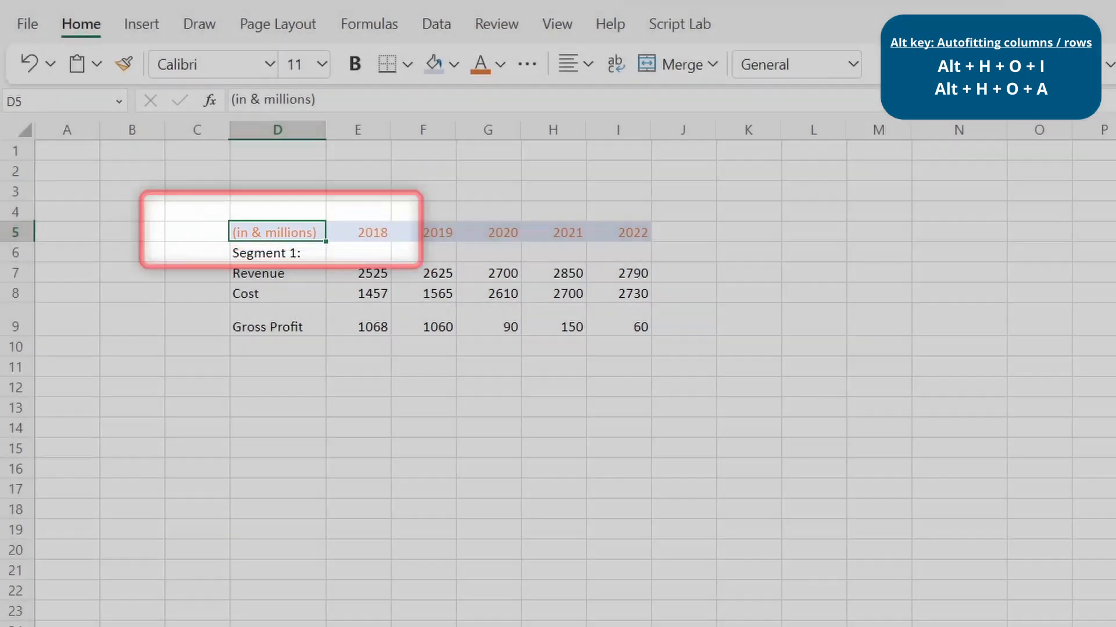
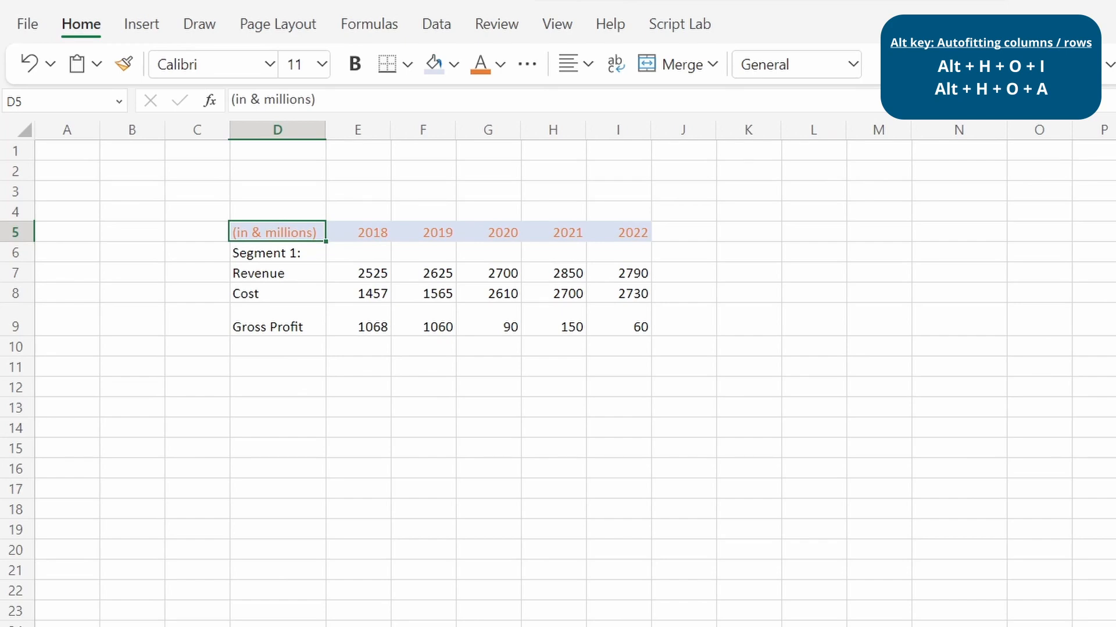
Step: AutoFit the height of the Gross Profit row, row 9
{"action": "key", "text": "Down"}
{"action": "key", "text": "Down"}
{"action": "key", "text": "Down"}
{"action": "key", "text": "Down"}
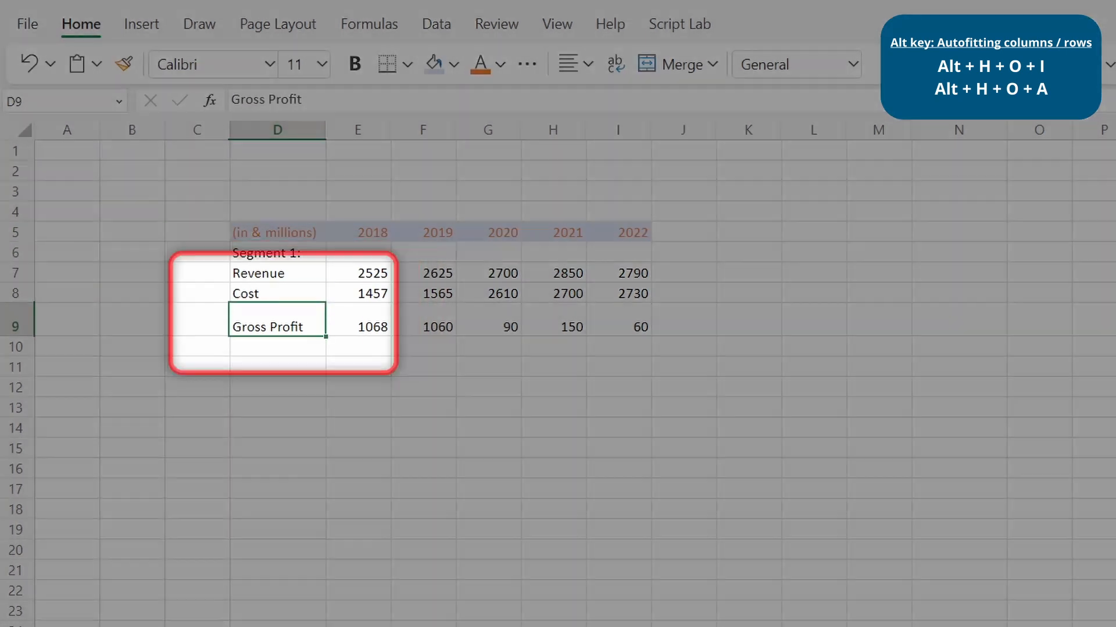
{"action": "key", "text": "alt"}
{"action": "key", "text": "h"}
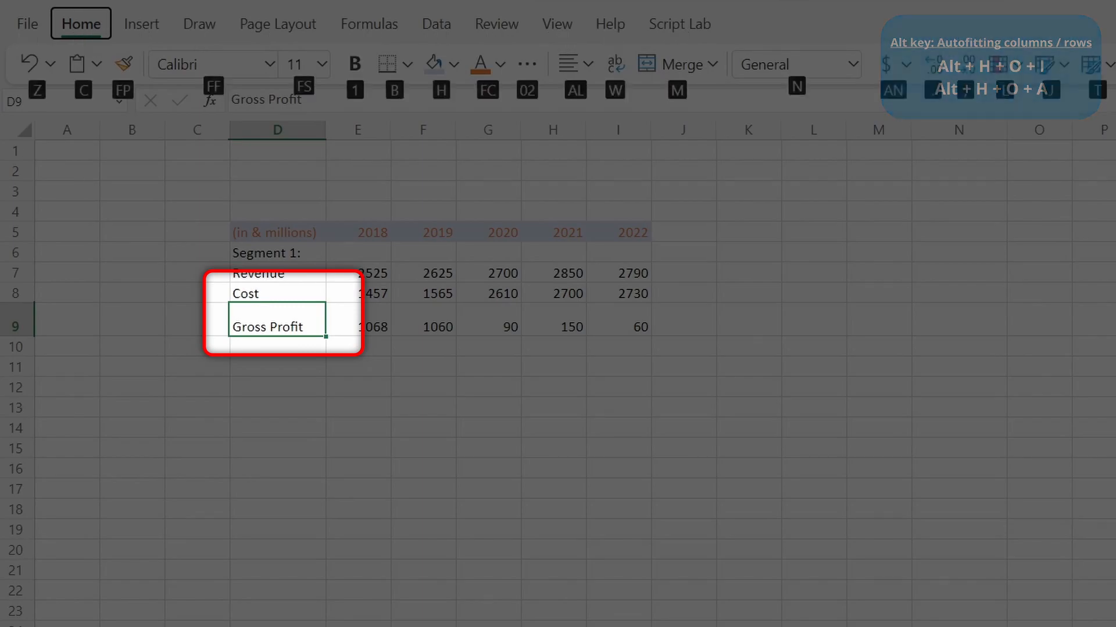
{"action": "key", "text": "o"}
{"action": "key", "text": "a"}
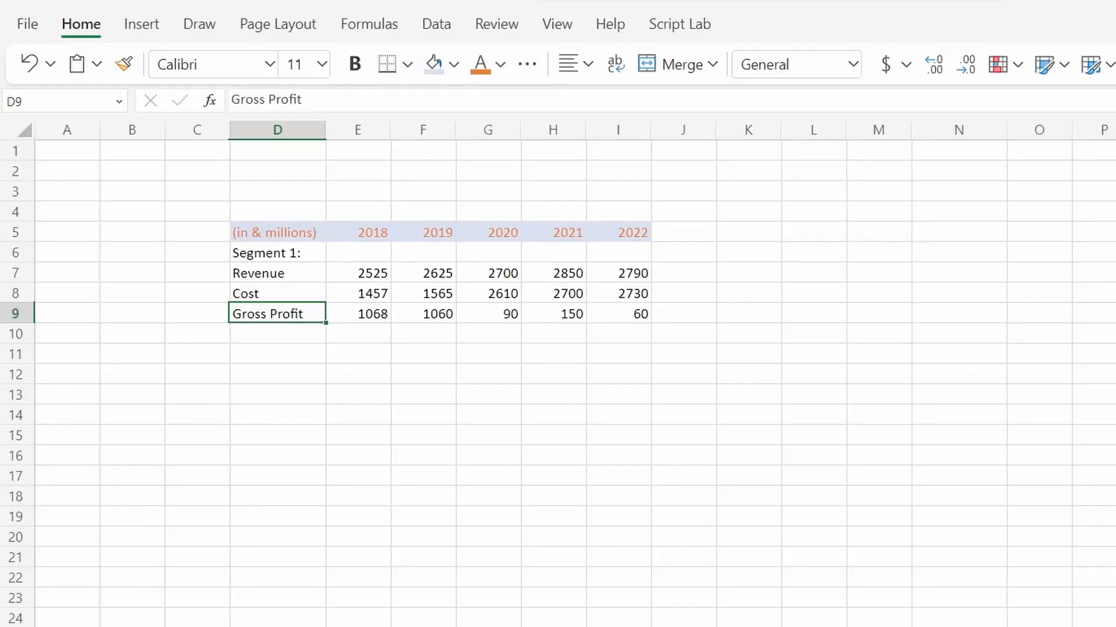
Step: Examine the border options available for header cell D5
{"action": "key", "text": "ctrl+Up"}
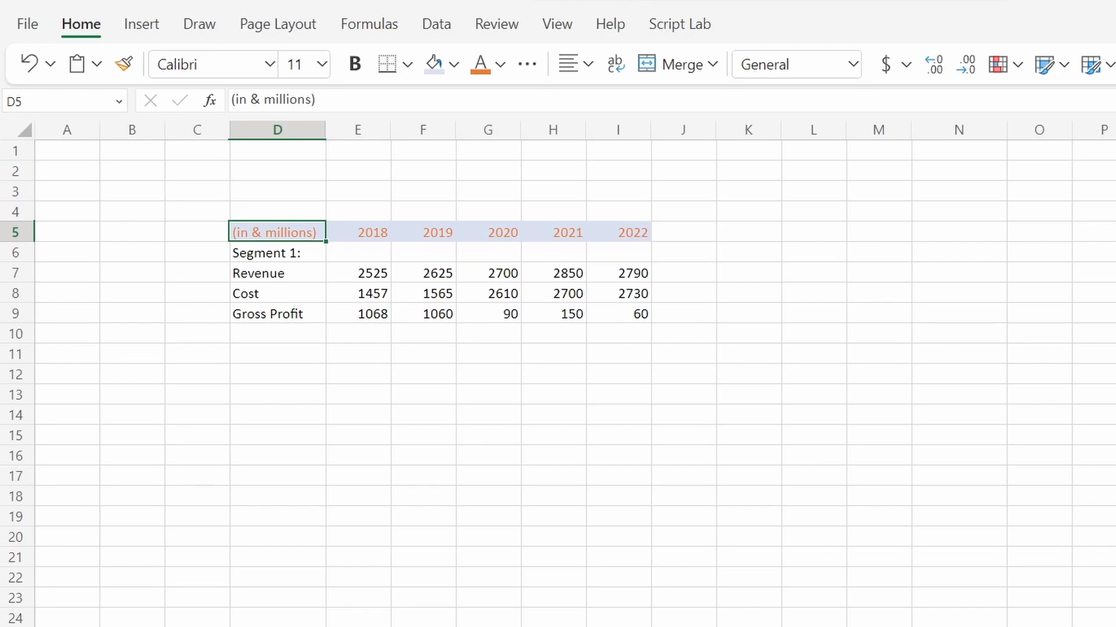
{"action": "key", "text": "alt"}
{"action": "key", "text": "h"}
{"action": "key", "text": "b"}
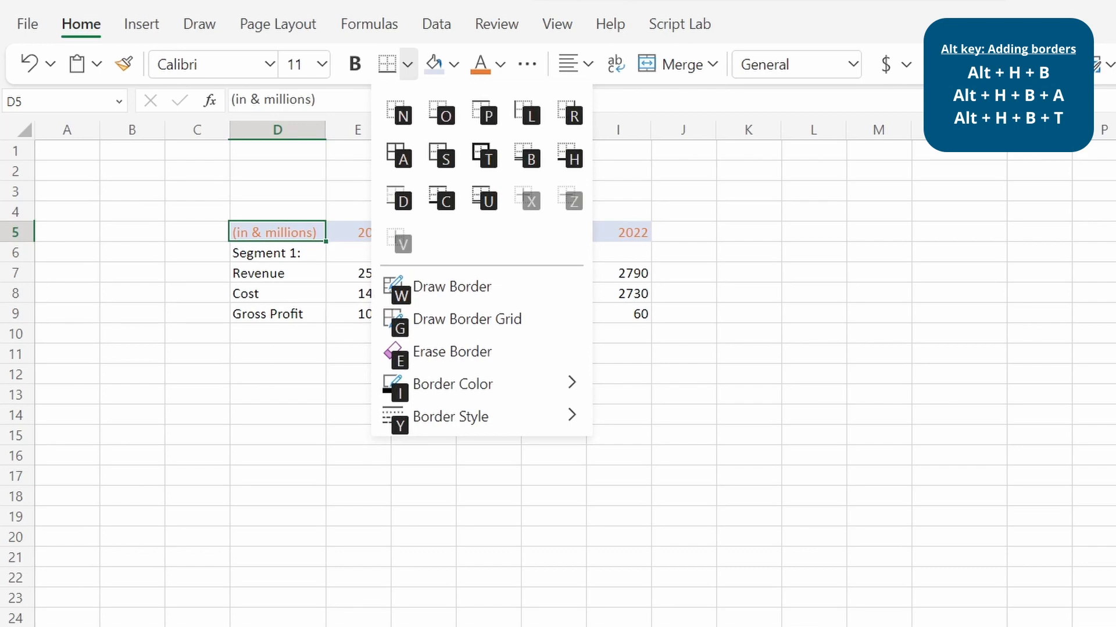
{"action": "key", "text": "Escape"}
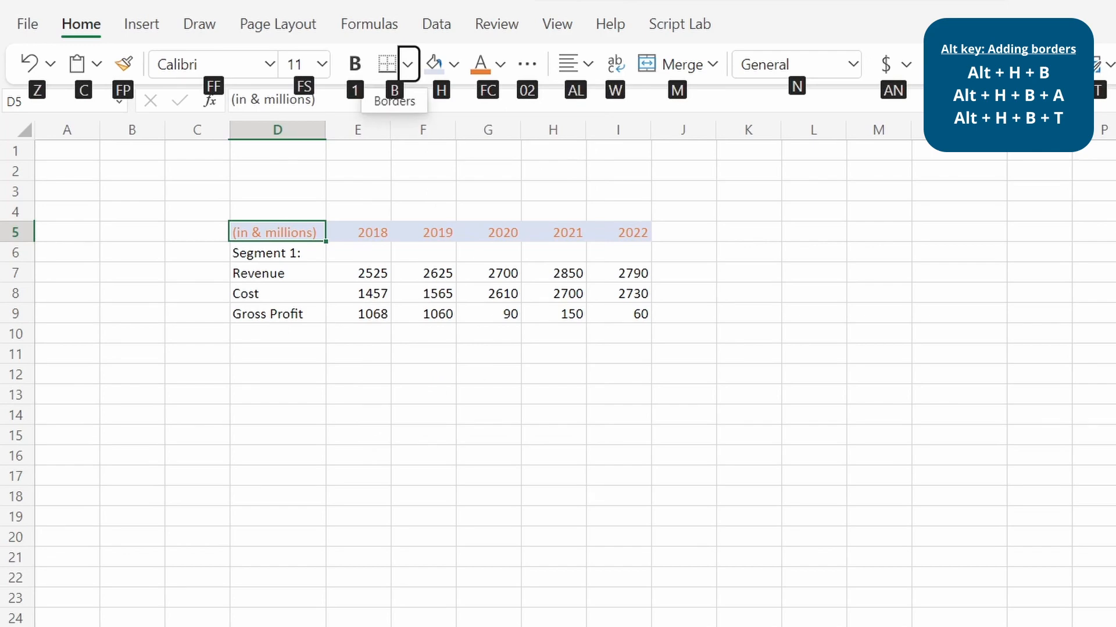
{"action": "key", "text": "Escape"}
Step: Try all borders on the table range D5:I9, and undo them
{"action": "key", "text": "ctrl+shift+Down"}
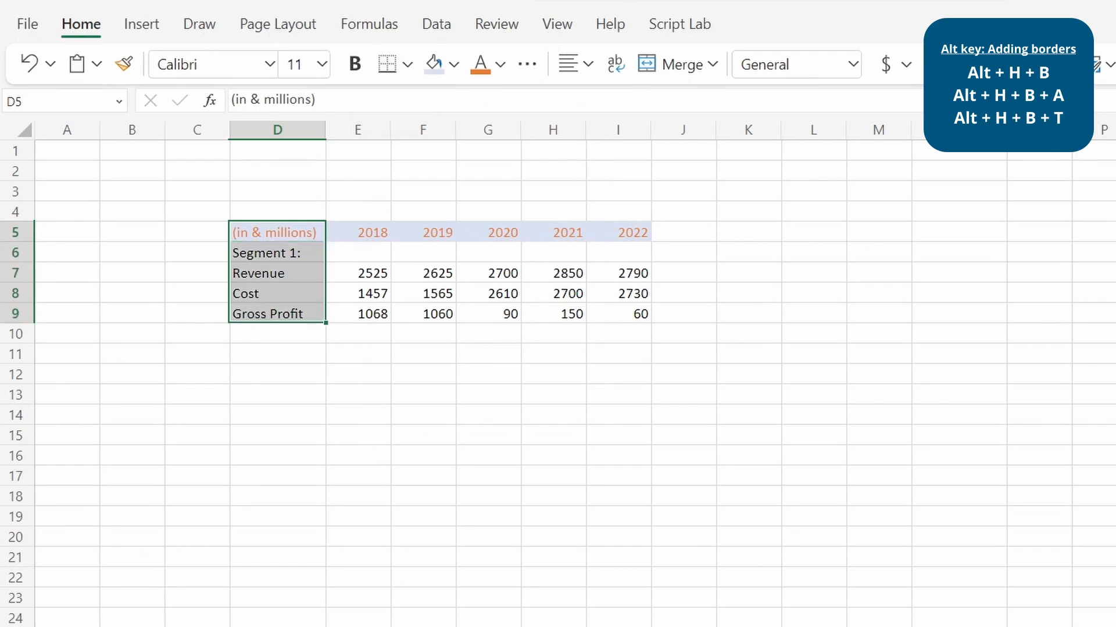
{"action": "key", "text": "ctrl+shift+Right"}
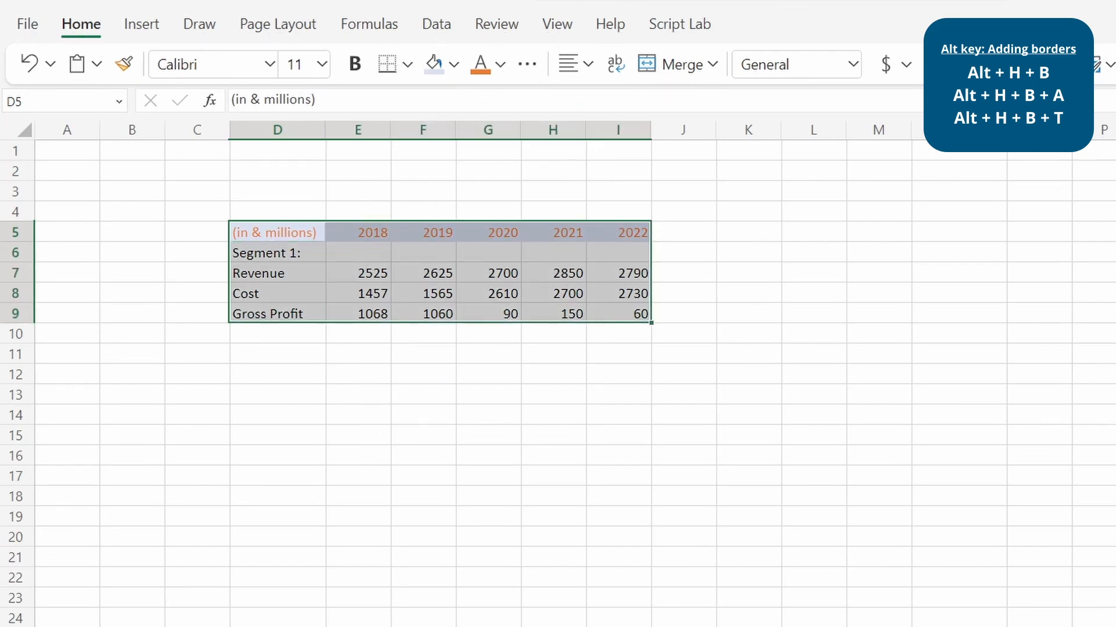
{"action": "key", "text": "alt+h"}
{"action": "key", "text": "b"}
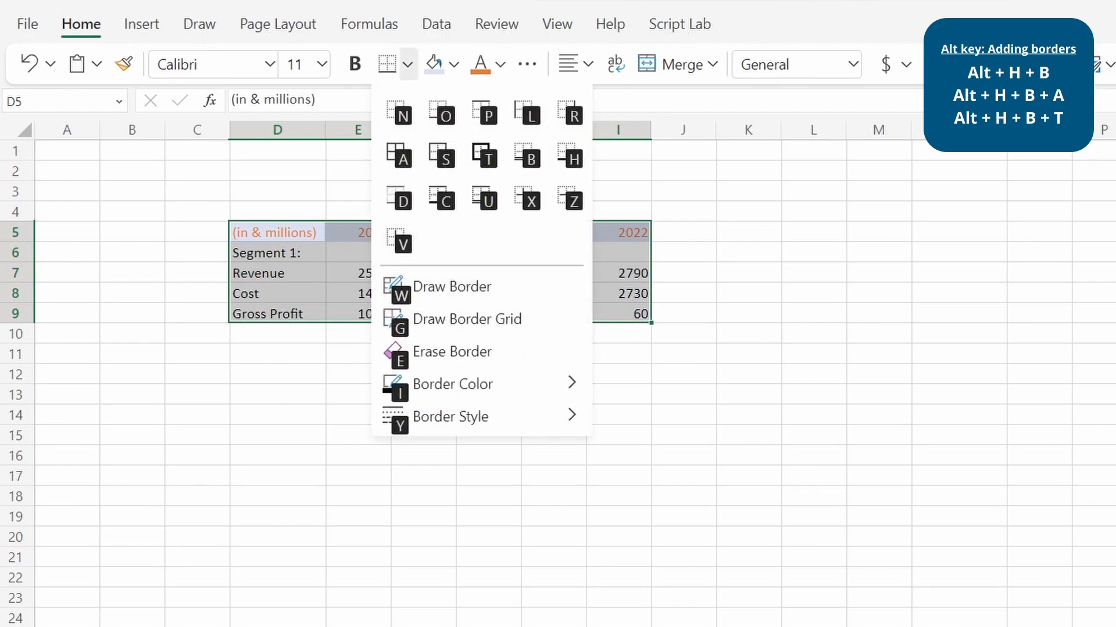
{"action": "key", "text": "a"}
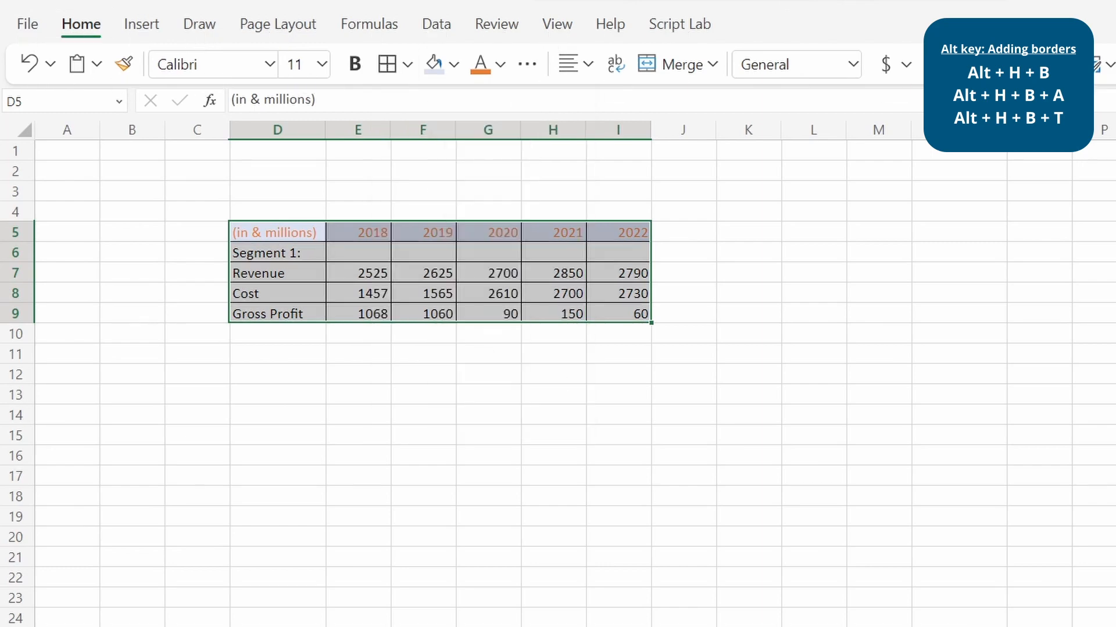
{"action": "left_click", "coordinate": [277, 232]}
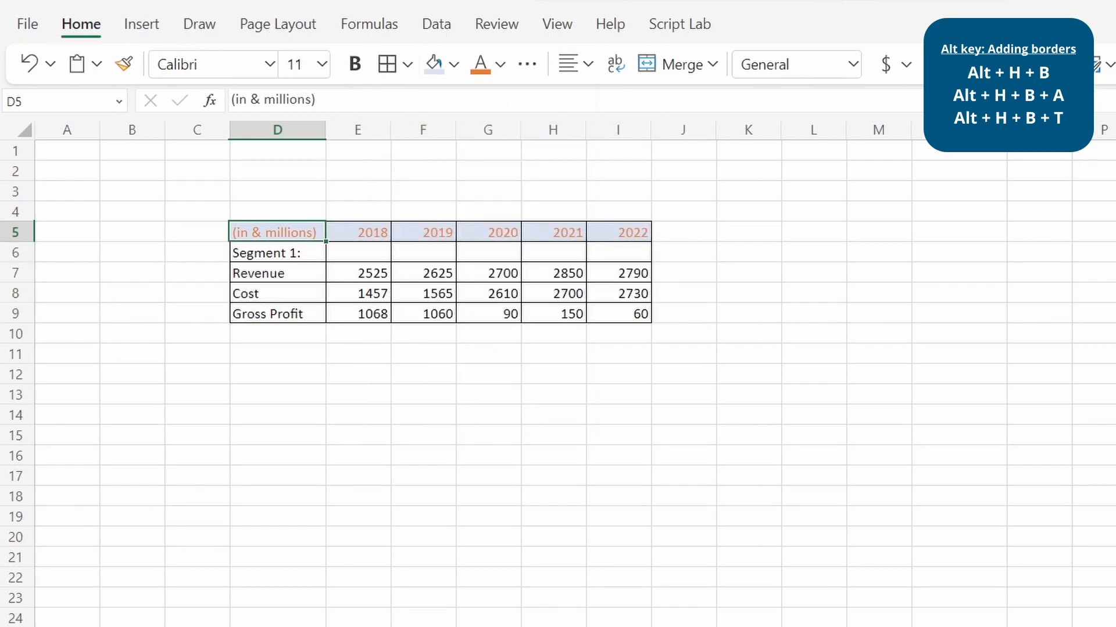
{"action": "key", "text": "ctrl+z"}
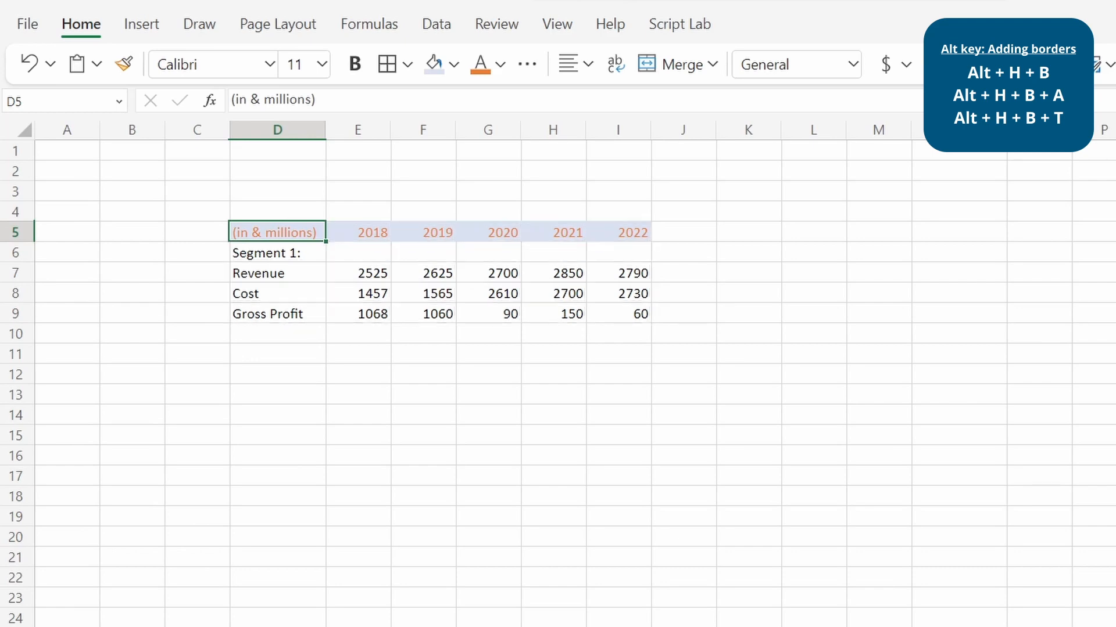
Step: Apply thick outside borders around the table range D5:I9
{"action": "key", "text": "ctrl+shift+Down"}
{"action": "key", "text": "ctrl+shift+Right"}
{"action": "key", "text": "alt"}
{"action": "key", "text": "h"}
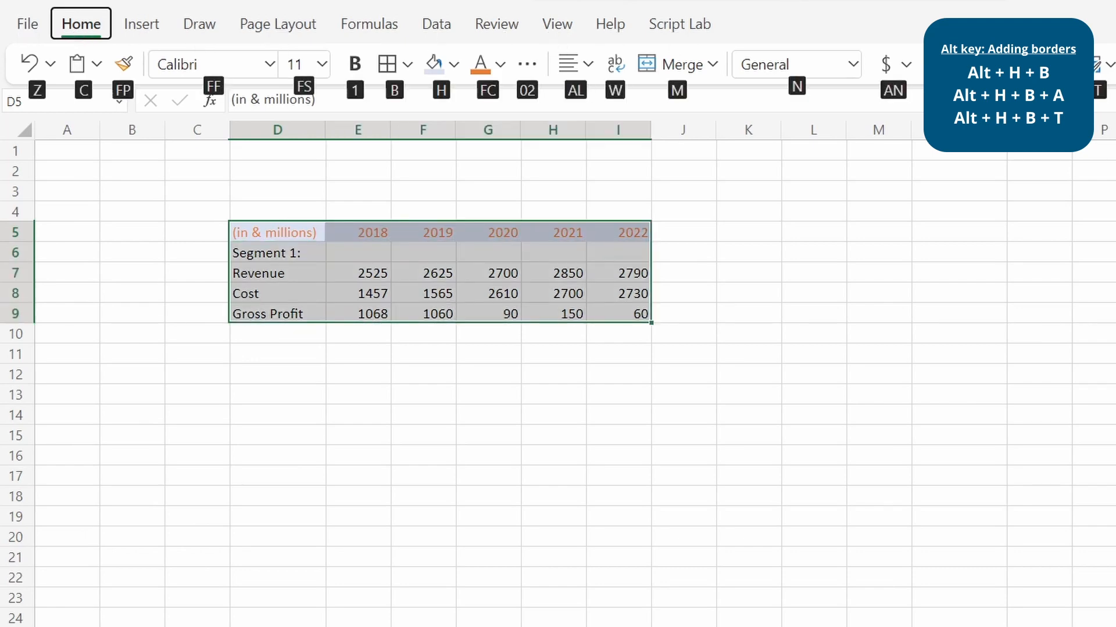
{"action": "key", "text": "b"}
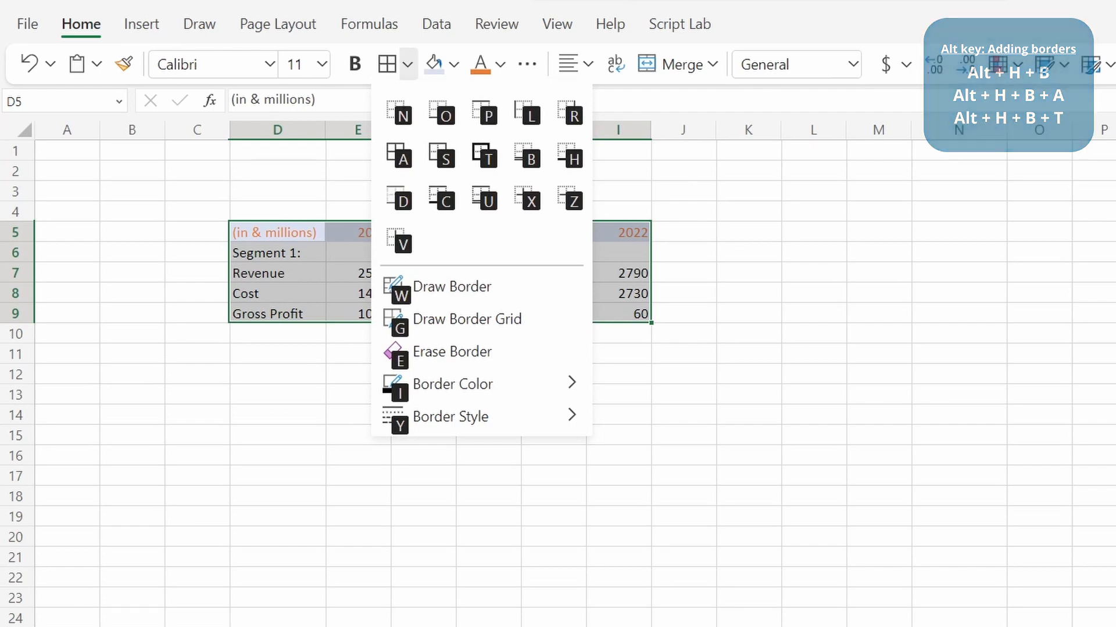
{"action": "key", "text": "t"}
{"action": "key", "text": "shift+BackSpace"}
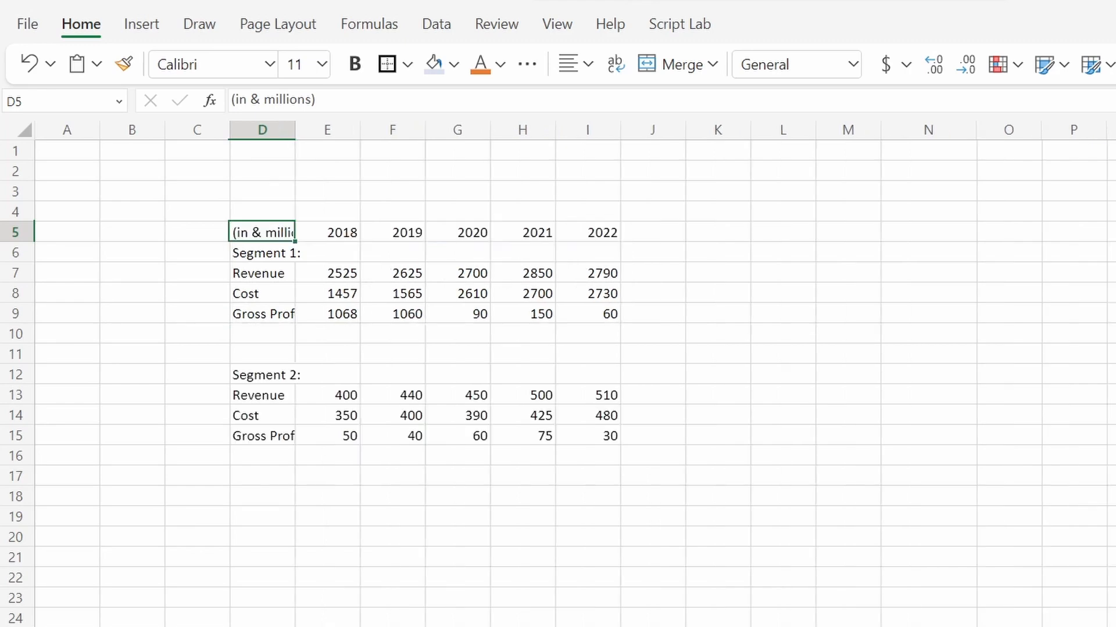
Step: Begin a formula across J7:J9 beside the Segment 1 data and choose the Math & Trig category for inserting a function
{"action": "key", "text": "Down"}
{"action": "key", "text": "Down"}
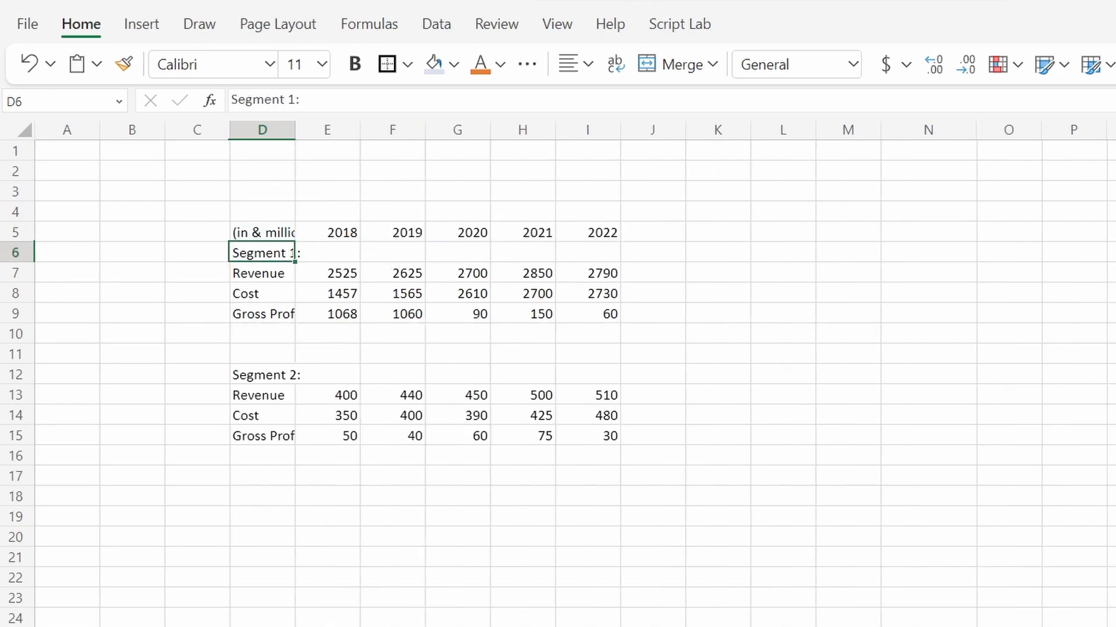
{"action": "key", "text": "ctrl+Right"}
{"action": "key", "text": "Right"}
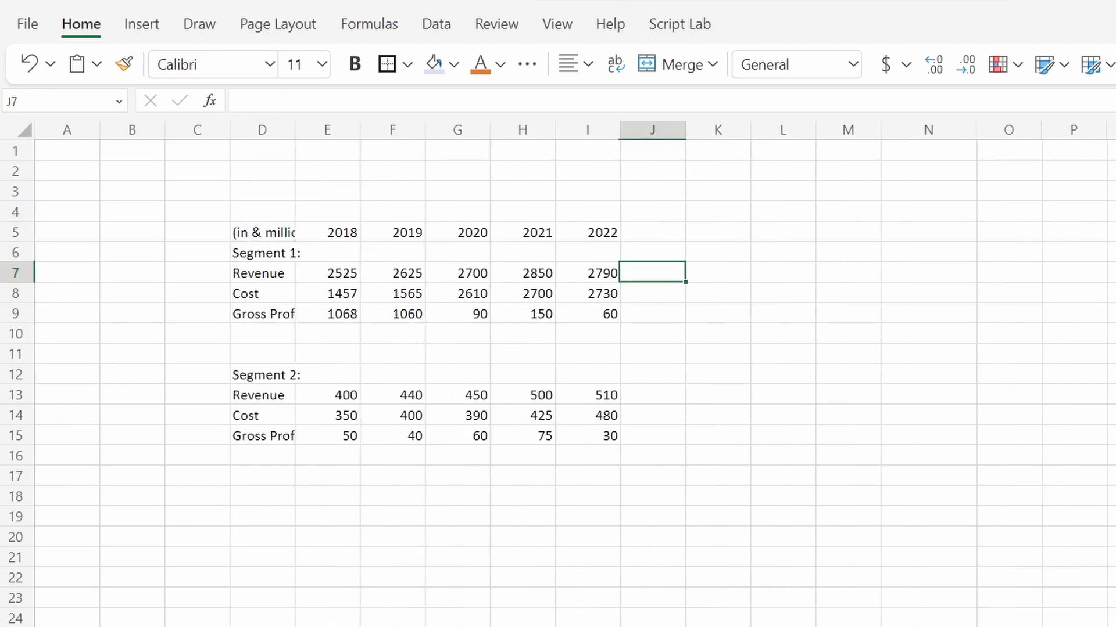
{"action": "key", "text": "shift+Down"}
{"action": "key", "text": "shift+Down"}
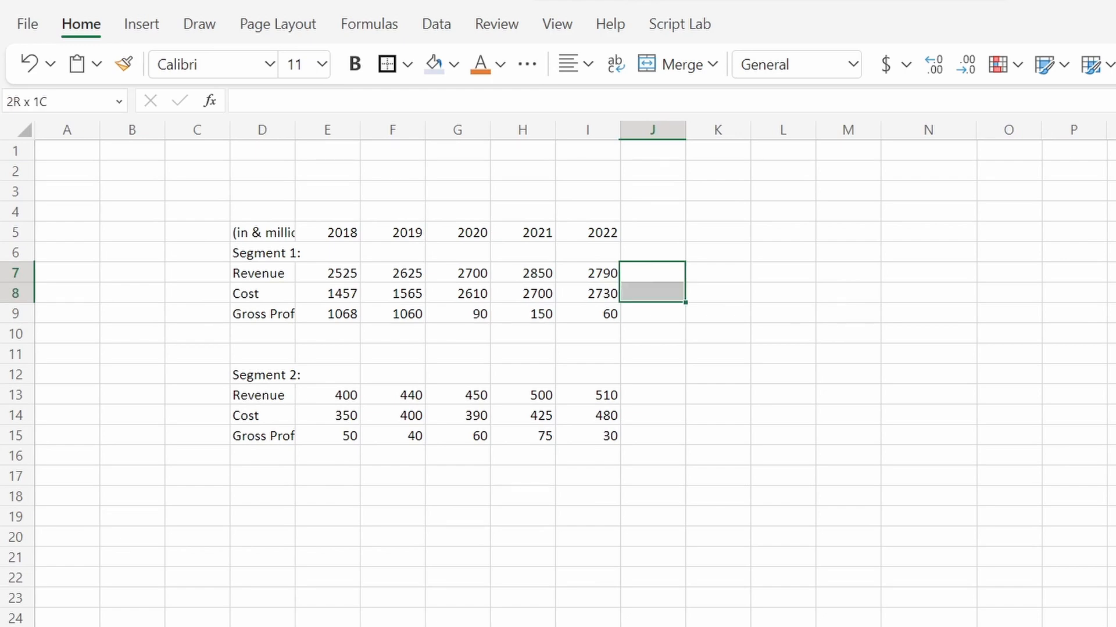
{"action": "type", "text": "="}
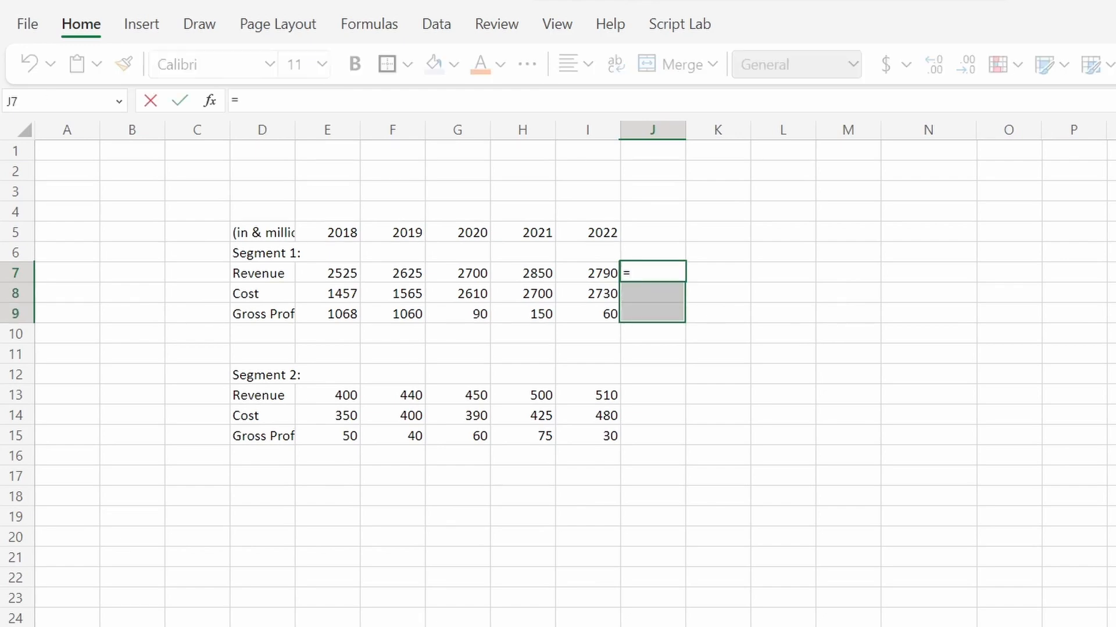
{"action": "key", "text": "shift+F3"}
{"action": "key", "text": "Down"}
{"action": "key", "text": "Down"}
{"action": "key", "text": "Down"}
{"action": "key", "text": "Down"}
{"action": "key", "text": "Down"}
{"action": "key", "text": "Down"}
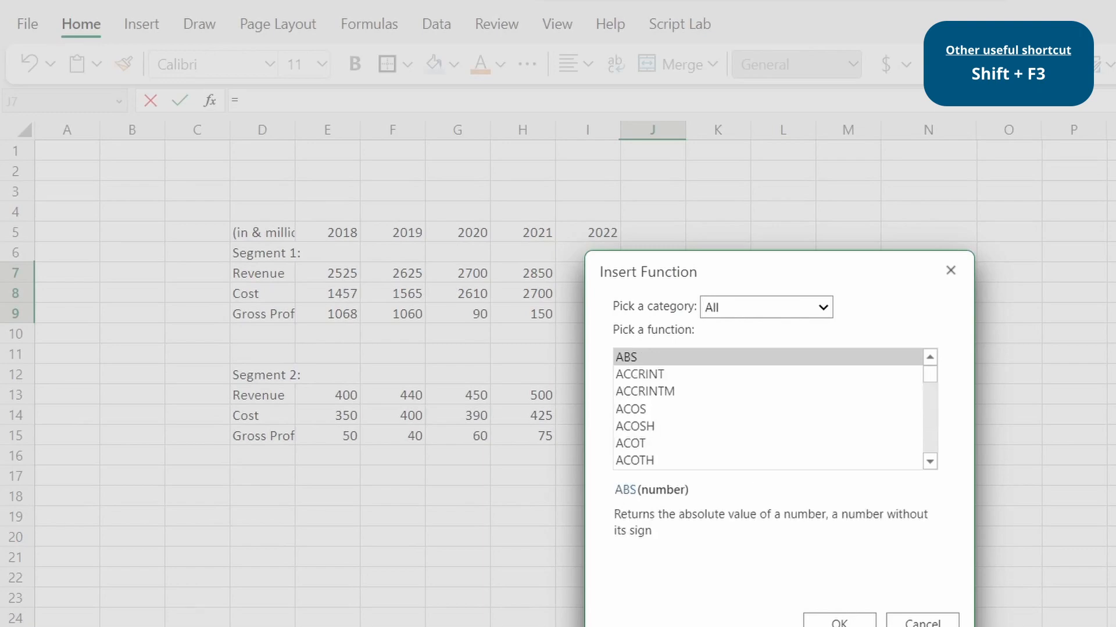
{"action": "key", "text": "Down"}
{"action": "key", "text": "Down"}
{"action": "key", "text": "Down"}
{"action": "key", "text": "Down"}
{"action": "key", "text": "Down"}
{"action": "key", "text": "Down"}
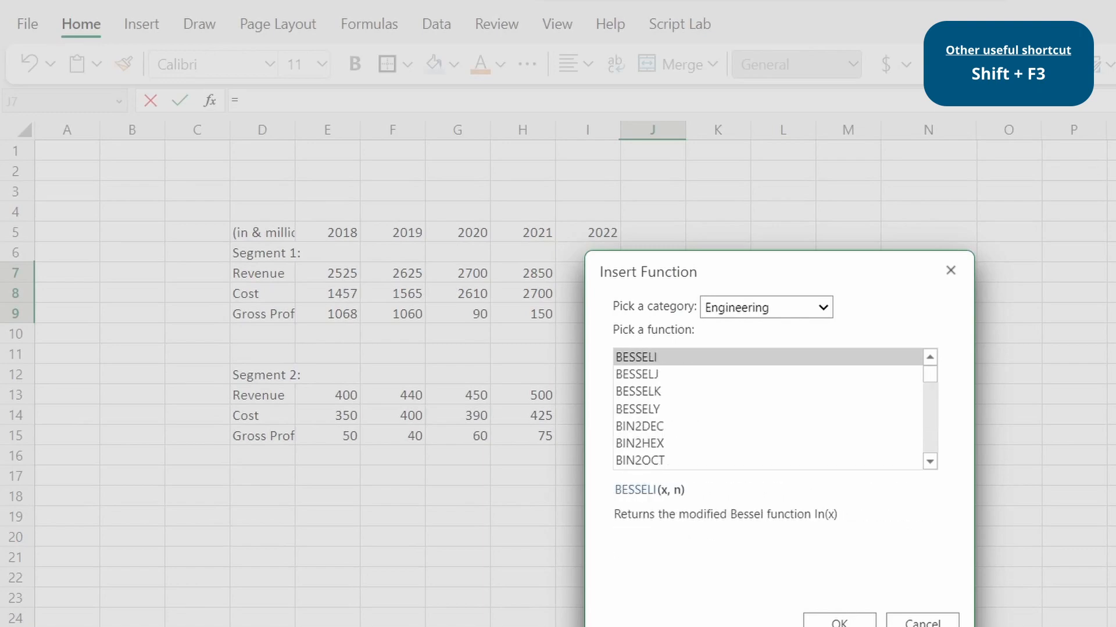
{"action": "key", "text": "Up"}
{"action": "key", "text": "Up"}
{"action": "key", "text": "Up"}
{"action": "key", "text": "Up"}
{"action": "key", "text": "Up"}
{"action": "key", "text": "Up"}
{"action": "key", "text": "Up"}
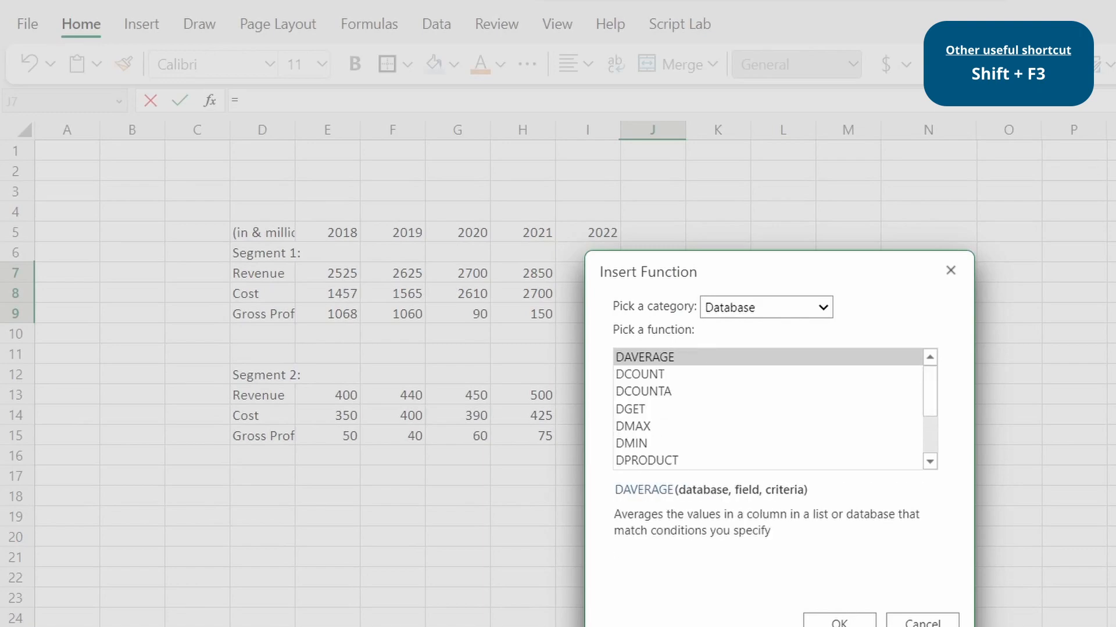
{"action": "key", "text": "Up"}
Step: Insert the SUM function from the function list into the formula in J7
{"action": "key", "text": "Tab"}
{"action": "key", "text": "Down"}
{"action": "key", "text": "Down"}
{"action": "key", "text": "Down"}
{"action": "key", "text": "Down"}
{"action": "key", "text": "Down"}
{"action": "key", "text": "Down"}
{"action": "key", "text": "Down"}
{"action": "key", "text": "Down"}
{"action": "key", "text": "Down"}
{"action": "key", "text": "Down"}
{"action": "key", "text": "Down"}
{"action": "key", "text": "Down"}
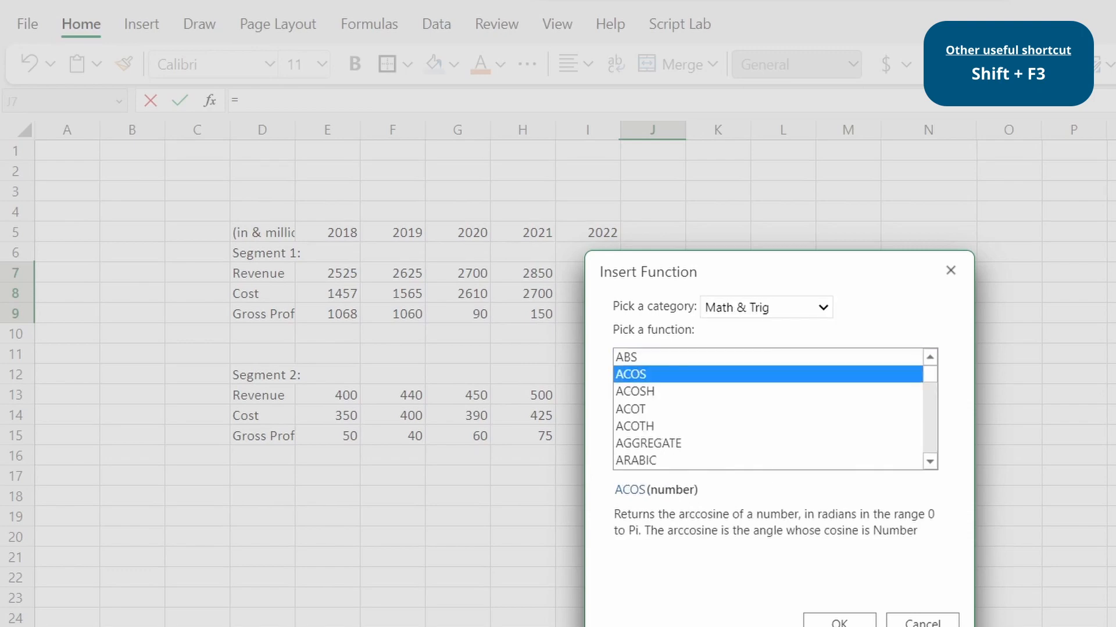
{"action": "key", "text": "Down"}
{"action": "key", "text": "Down"}
{"action": "key", "text": "Down"}
{"action": "key", "text": "Down"}
{"action": "key", "text": "Down"}
{"action": "key", "text": "Down"}
{"action": "key", "text": "Down"}
{"action": "key", "text": "Down"}
{"action": "key", "text": "Down"}
{"action": "key", "text": "Down"}
{"action": "key", "text": "Down"}
{"action": "key", "text": "Down"}
{"action": "key", "text": "Down"}
{"action": "key", "text": "Down"}
{"action": "key", "text": "Down"}
{"action": "key", "text": "Down"}
{"action": "key", "text": "Down"}
{"action": "key", "text": "Down"}
{"action": "key", "text": "Down"}
{"action": "key", "text": "Down"}
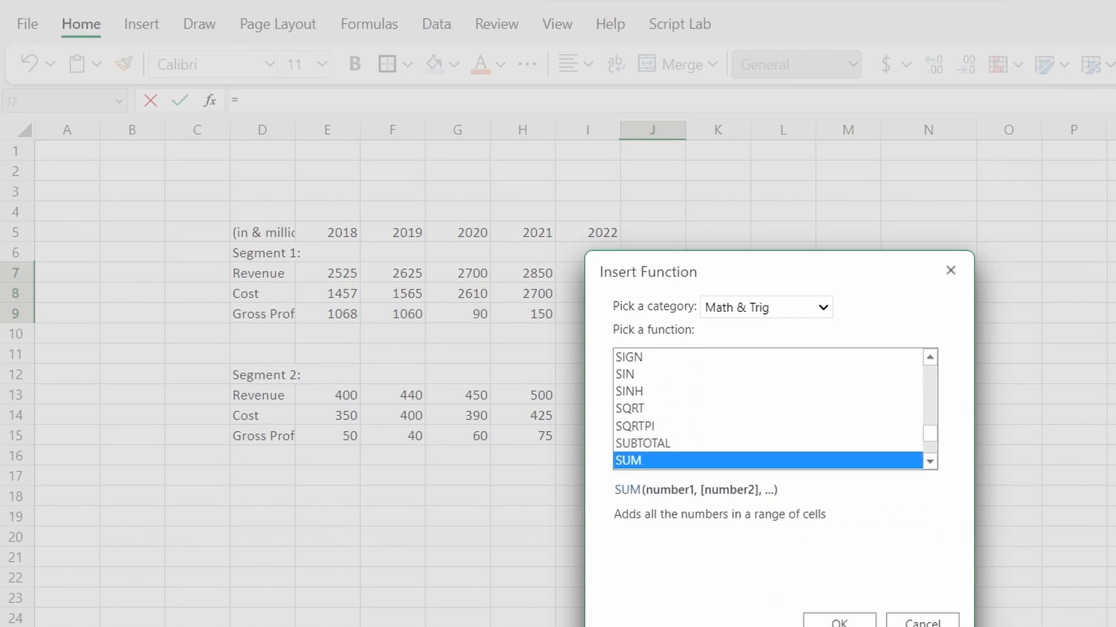
{"action": "key", "text": "Return"}
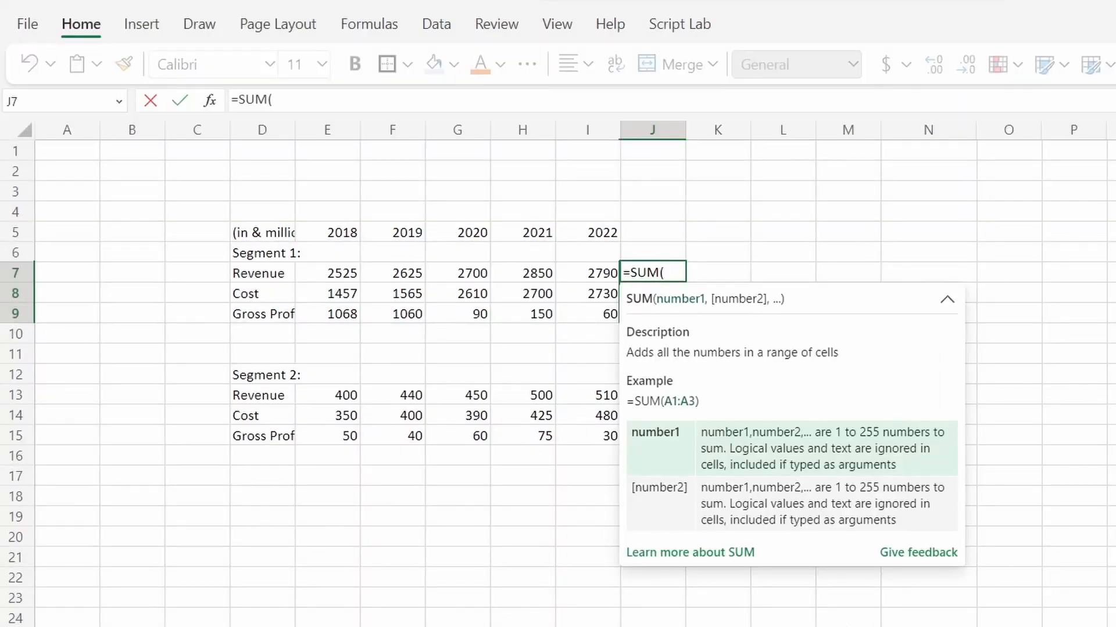
Step: Complete the formula as =SUM(E7:I7), enter it into all of J7:J9, and check the cells in the range
{"action": "type", "text": "E"}
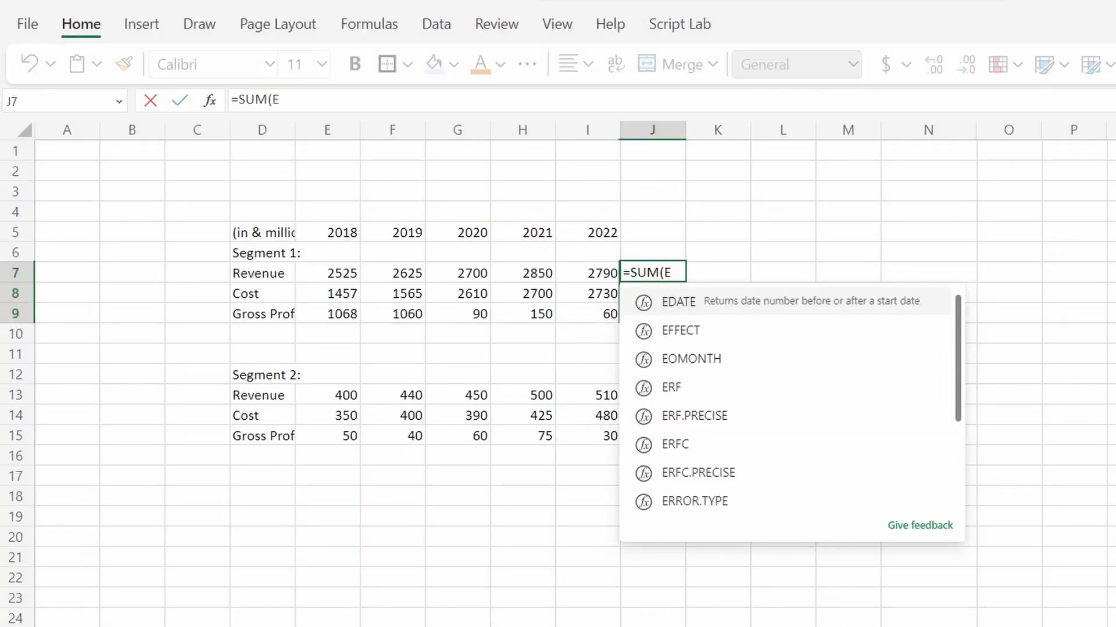
{"action": "type", "text": "7:"}
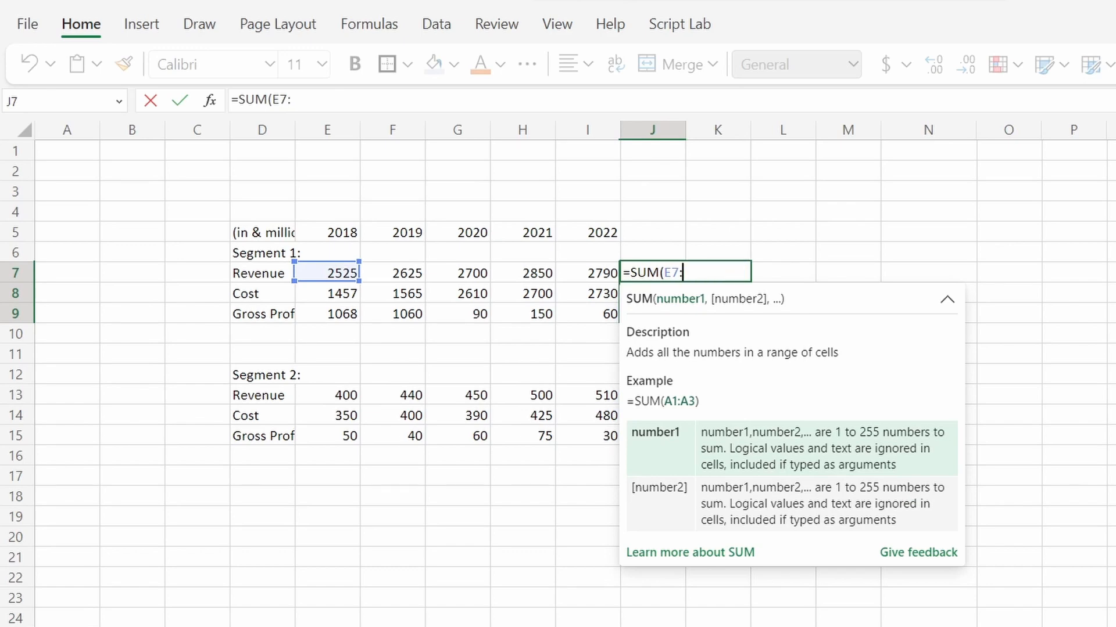
{"action": "type", "text": "I7)"}
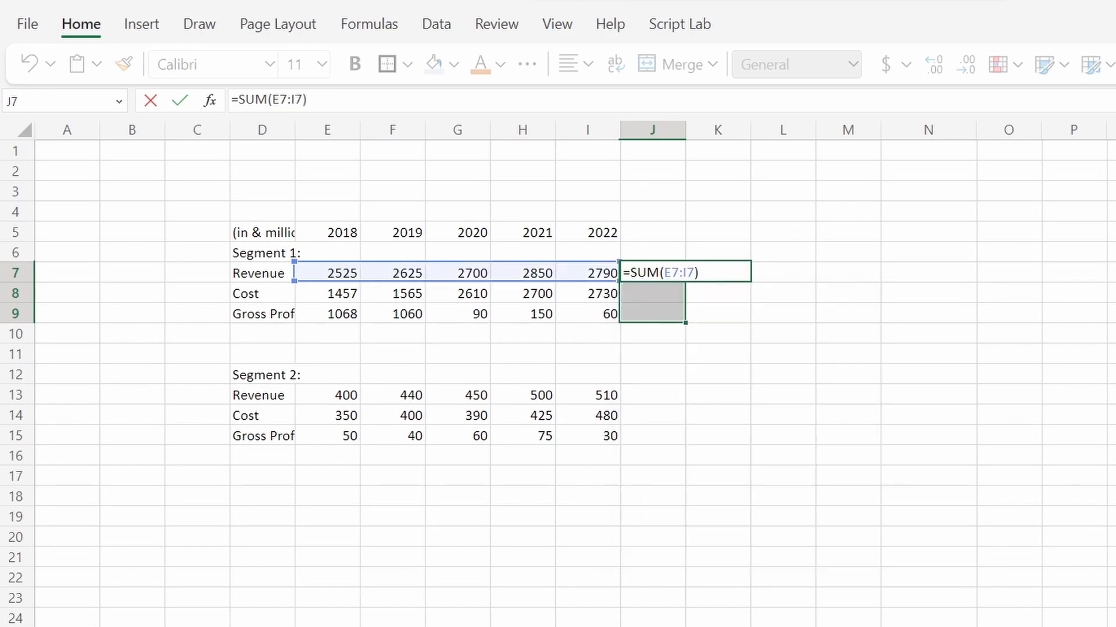
{"action": "key", "text": "ctrl+Return"}
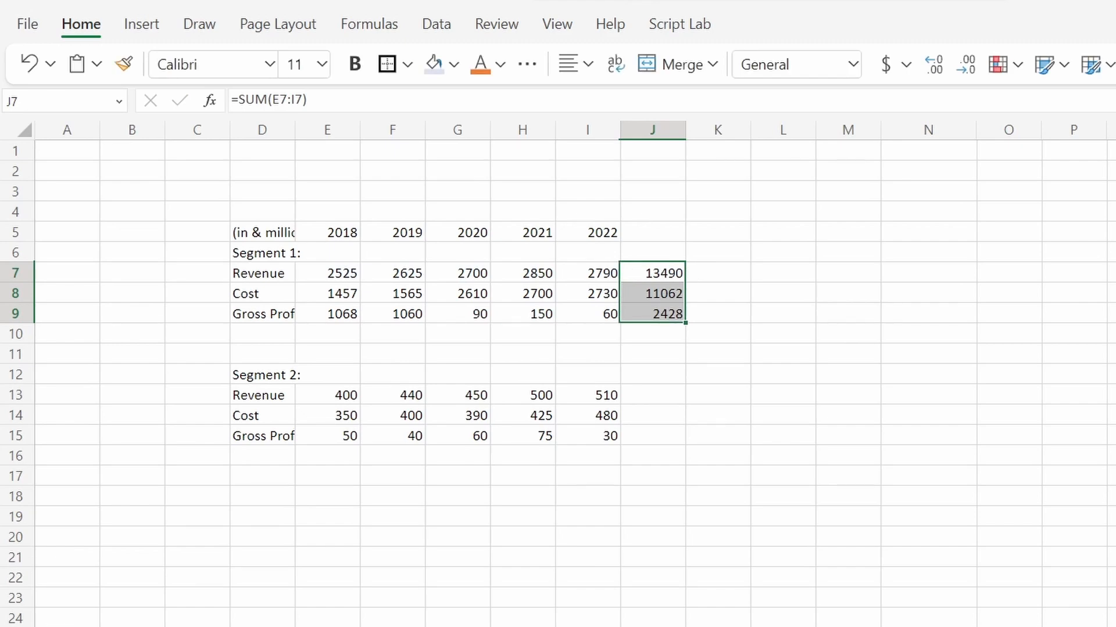
{"action": "key", "text": "Return"}
{"action": "key", "text": "Return"}
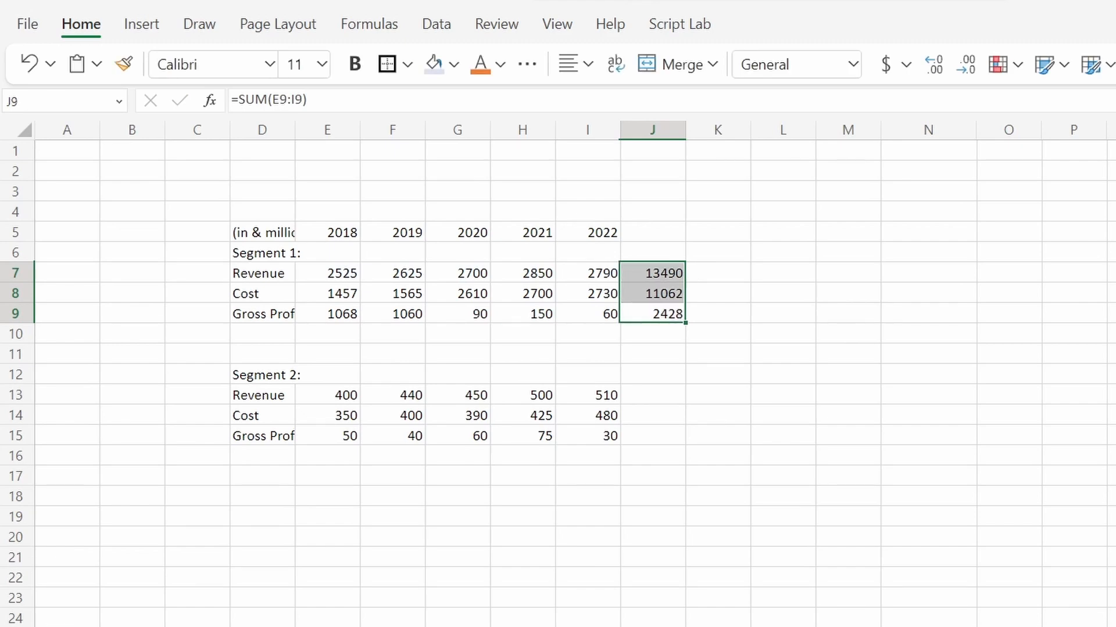
{"action": "key", "text": "Return"}
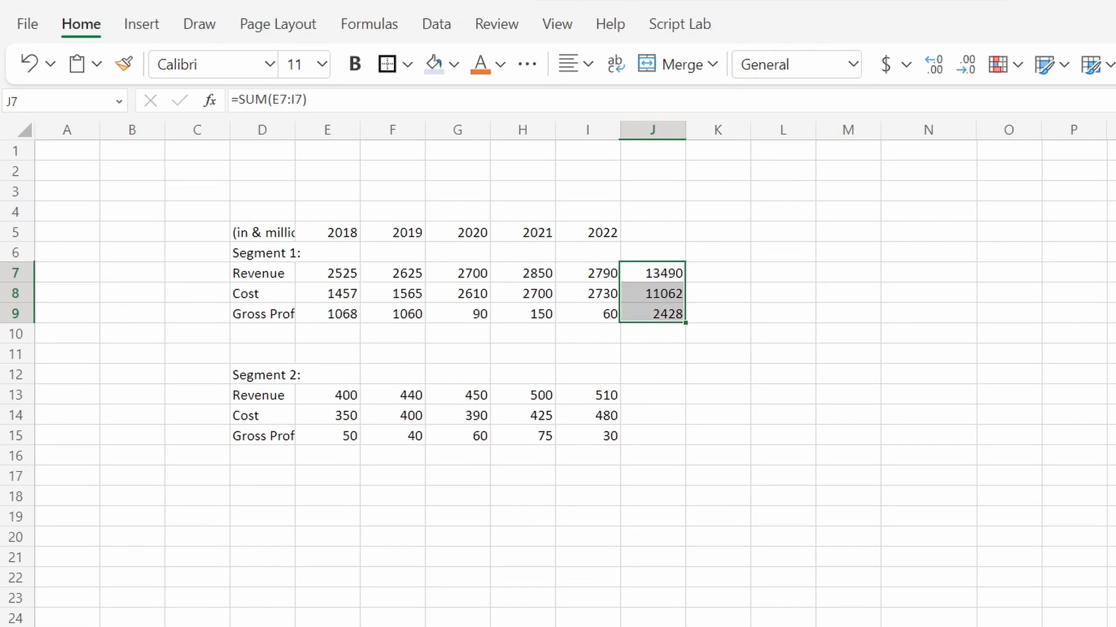
Step: Copy the Segment 1 total formulas from J7:J9 into J13:J15 for Segment 2
{"action": "key", "text": "ctrl+c"}
{"action": "key", "text": "Down"}
{"action": "key", "text": "Down"}
{"action": "key", "text": "Down"}
{"action": "key", "text": "Down"}
{"action": "key", "text": "Down"}
{"action": "key", "text": "Down"}
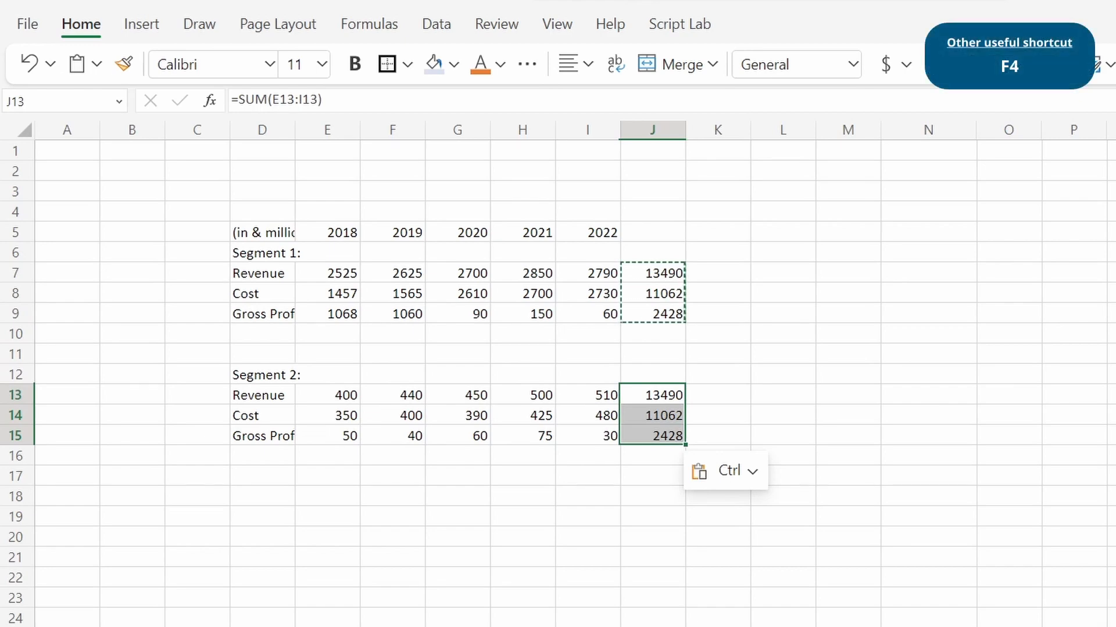
Step: Make the range in J13's SUM formula absolute as $E$13:$I$13
{"action": "key", "text": "F2"}
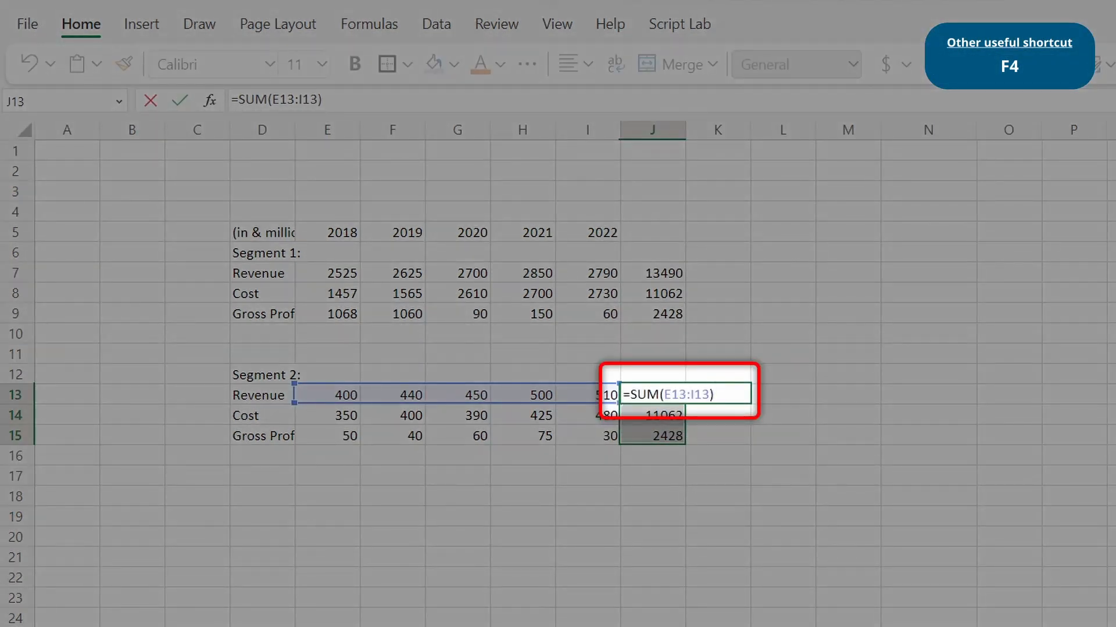
{"action": "key", "text": "shift+Left"}
{"action": "key", "text": "shift+Left"}
{"action": "key", "text": "shift+Left"}
{"action": "key", "text": "shift+Left"}
{"action": "key", "text": "shift+Left"}
{"action": "key", "text": "shift+Left"}
{"action": "key", "text": "shift+Left"}
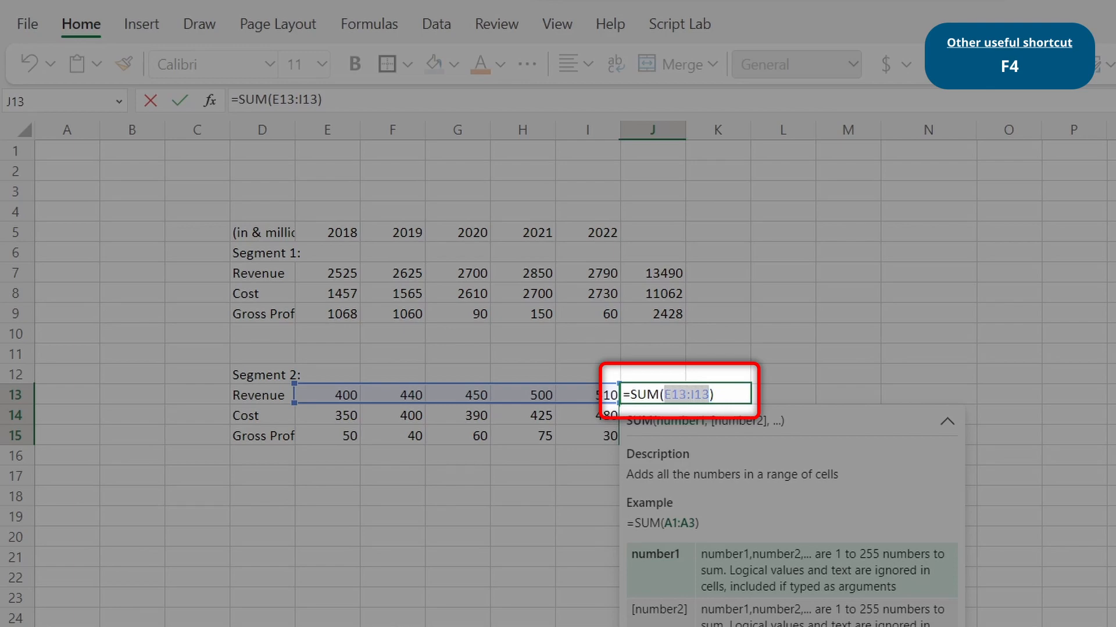
{"action": "key", "text": "F4"}
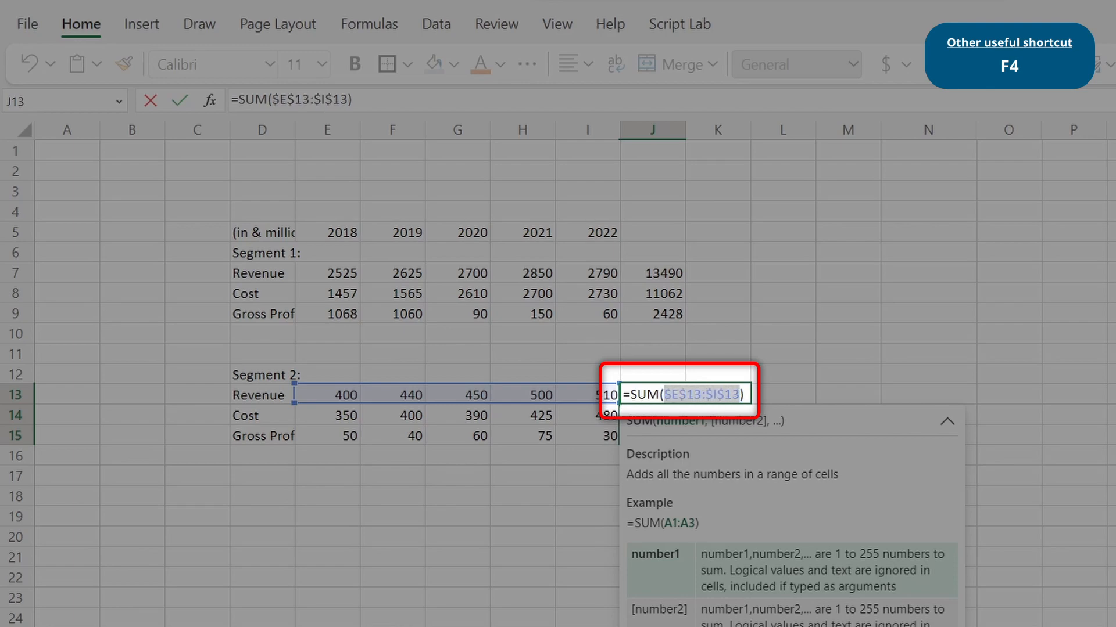
Step: Cycle the J13 range through its reference types back to $E$13:$I$13, then enter the formula into J13:J15 and check the cells
{"action": "key", "text": "F4"}
{"action": "key", "text": "F4"}
{"action": "key", "text": "F4"}
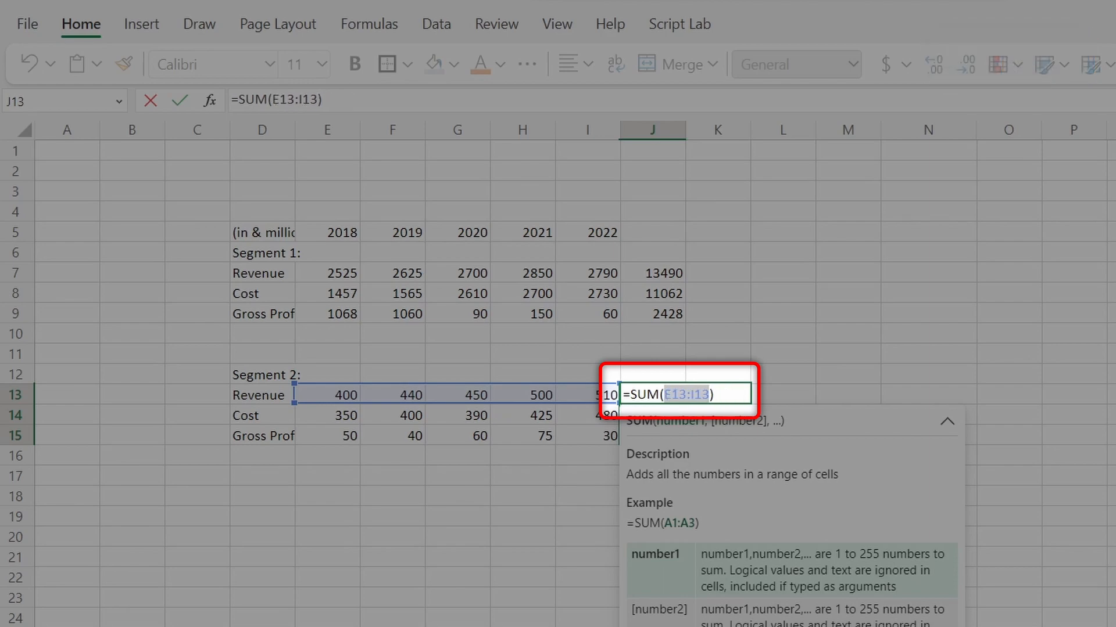
{"action": "key", "text": "F4"}
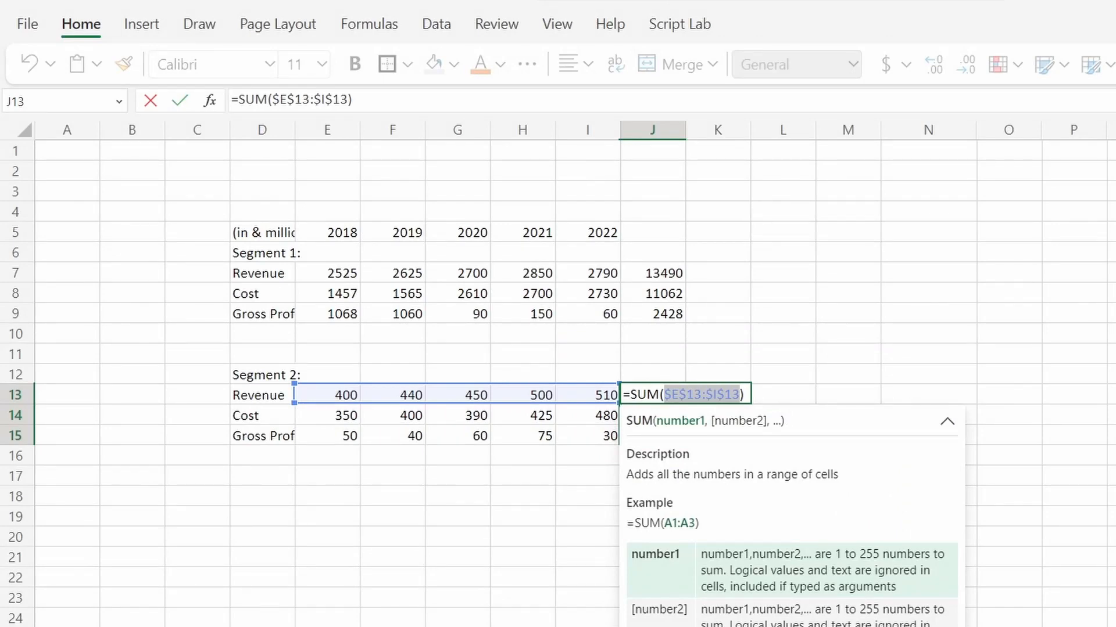
{"action": "key", "text": "ctrl+Return"}
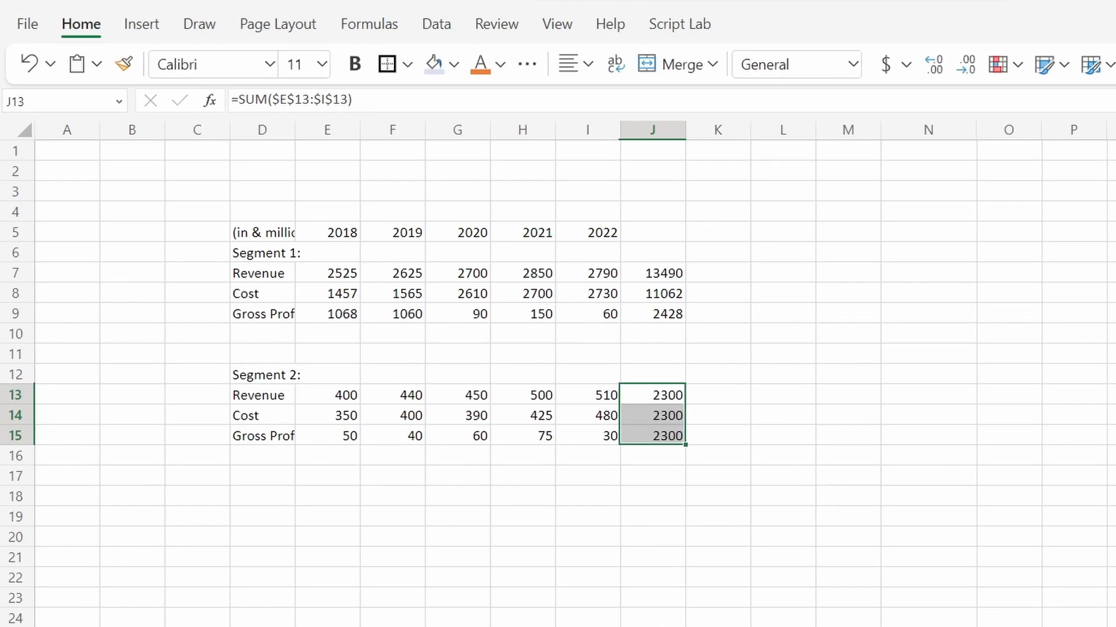
{"action": "key", "text": "Return"}
{"action": "key", "text": "Return"}
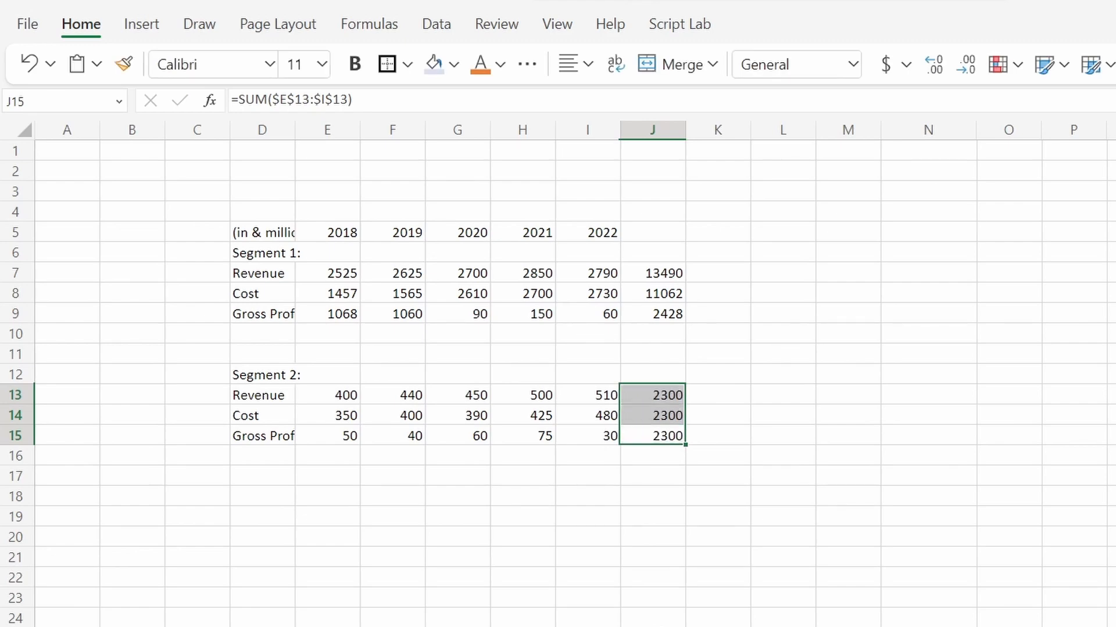
{"action": "key", "text": "Return"}
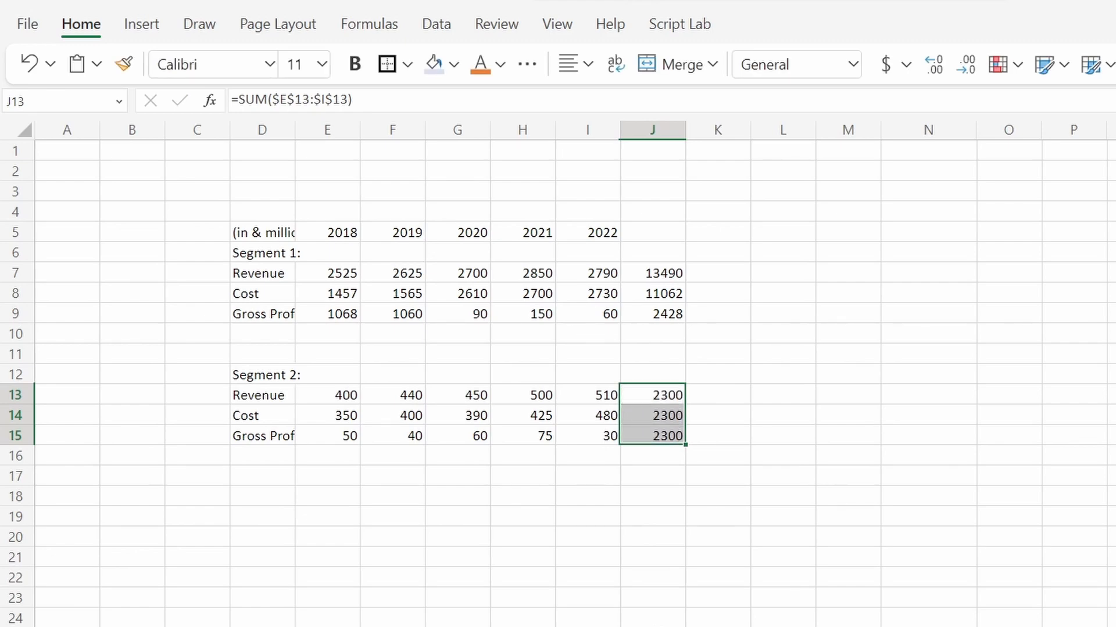
Step: Change the SUM range in J13 back to the relative reference E13:I13, enter it into all of J13:J15, and check the cells
{"action": "key", "text": "F2"}
{"action": "key", "text": "Left"}
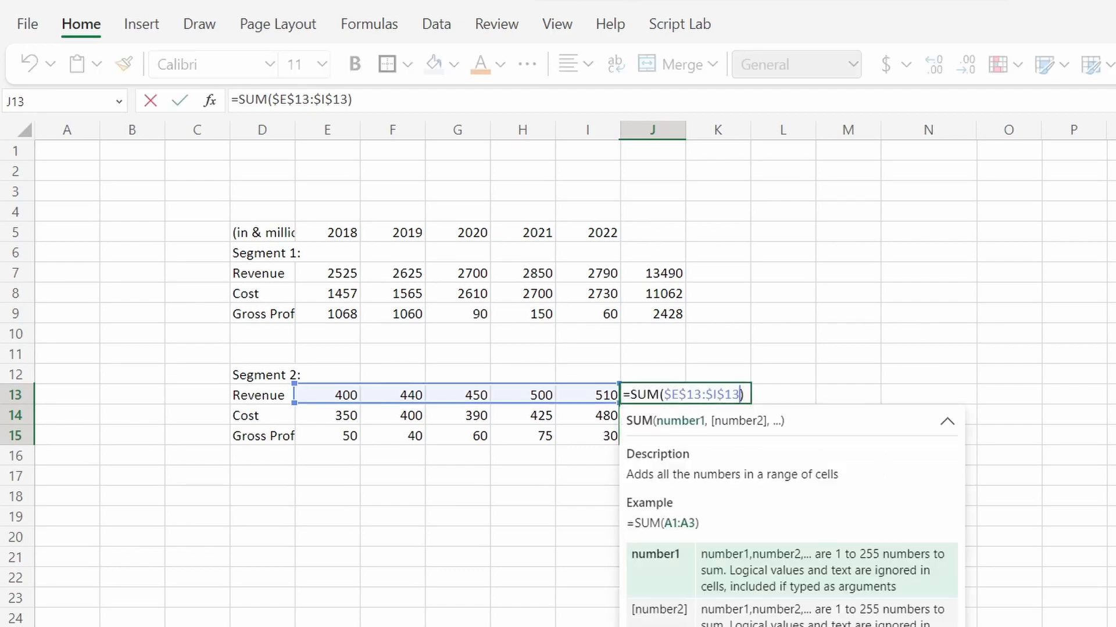
{"action": "key", "text": "shift+Left"}
{"action": "key", "text": "shift+Left"}
{"action": "key", "text": "shift+Left"}
{"action": "key", "text": "shift+Left"}
{"action": "key", "text": "shift+Left"}
{"action": "key", "text": "shift+Left"}
{"action": "key", "text": "shift+Left"}
{"action": "key", "text": "shift+Left"}
{"action": "key", "text": "shift+Left"}
{"action": "key", "text": "shift+Left"}
{"action": "key", "text": "shift+Left"}
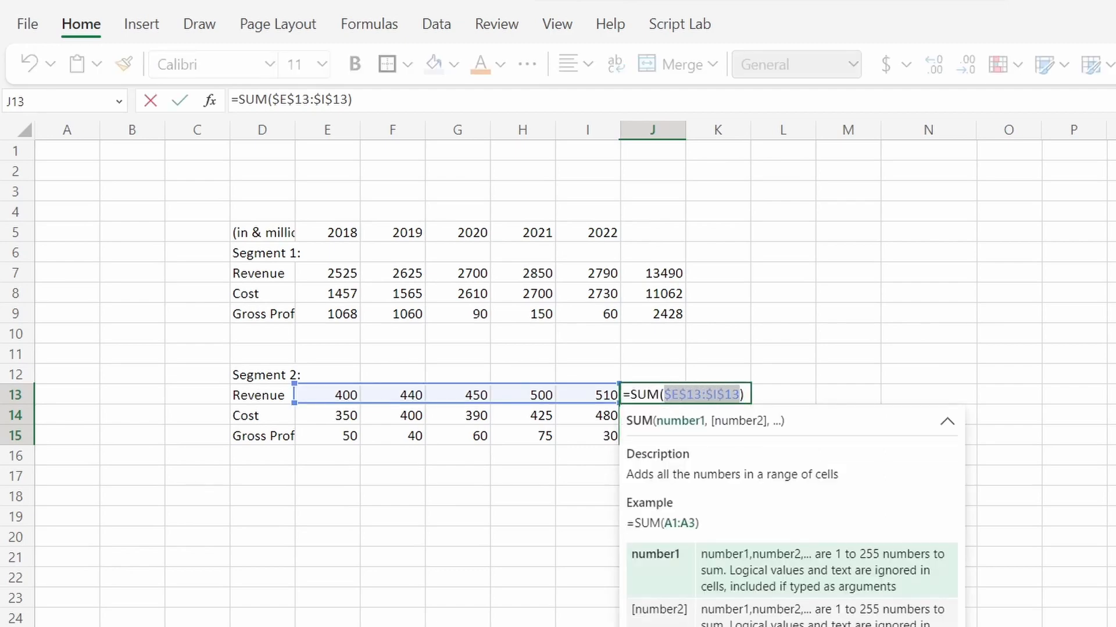
{"action": "key", "text": "F4"}
{"action": "key", "text": "F4"}
{"action": "key", "text": "F4"}
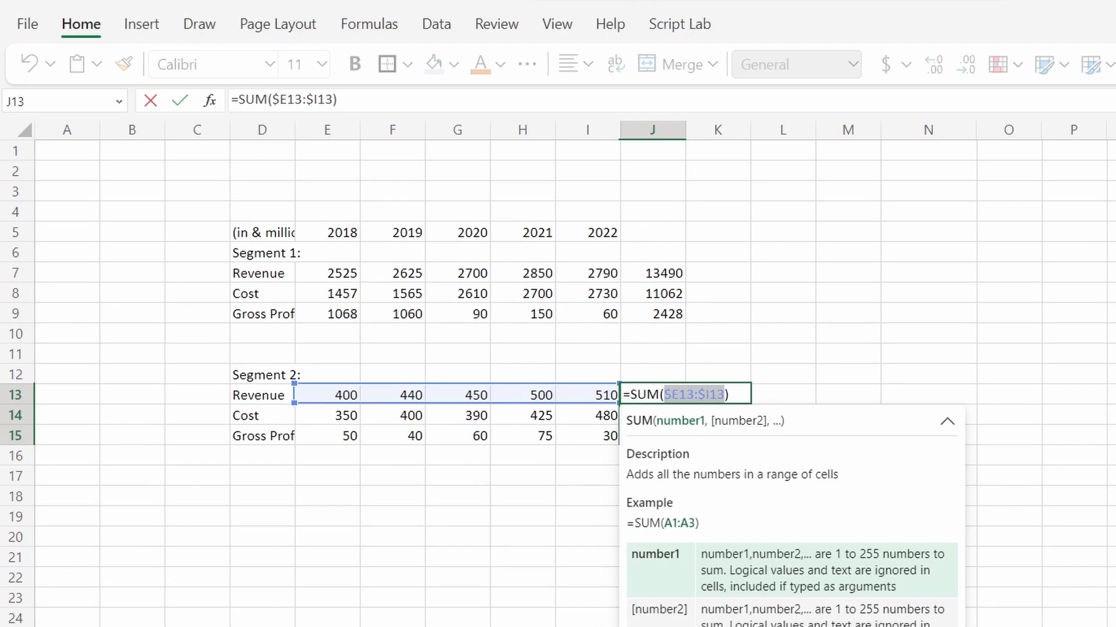
{"action": "key", "text": "ctrl+Return"}
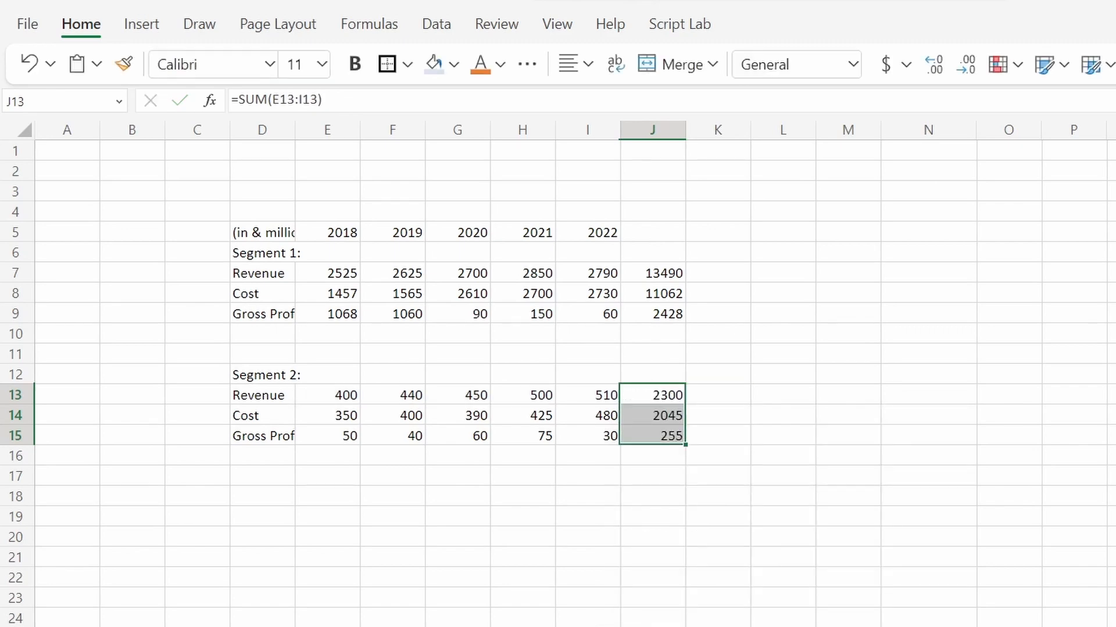
{"action": "key", "text": "Return"}
{"action": "key", "text": "Return"}
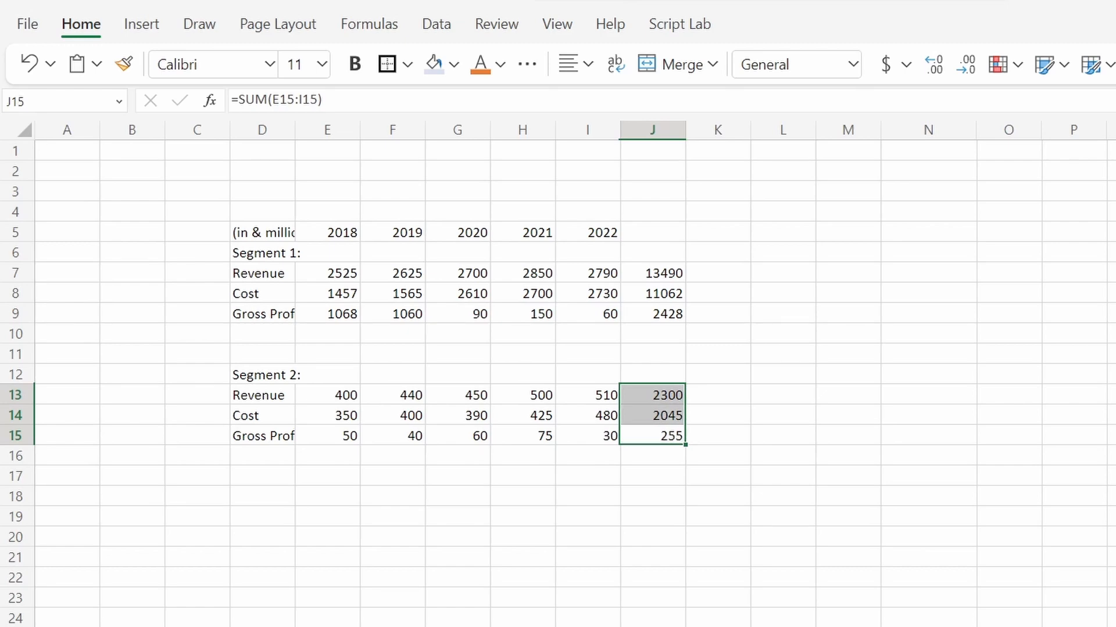
{"action": "key", "text": "Return"}
Step: Display the sheet's formulas instead of their results, examine the Segment 2 formulas, and switch back to showing values
{"action": "left_click", "coordinate": [652, 395]}
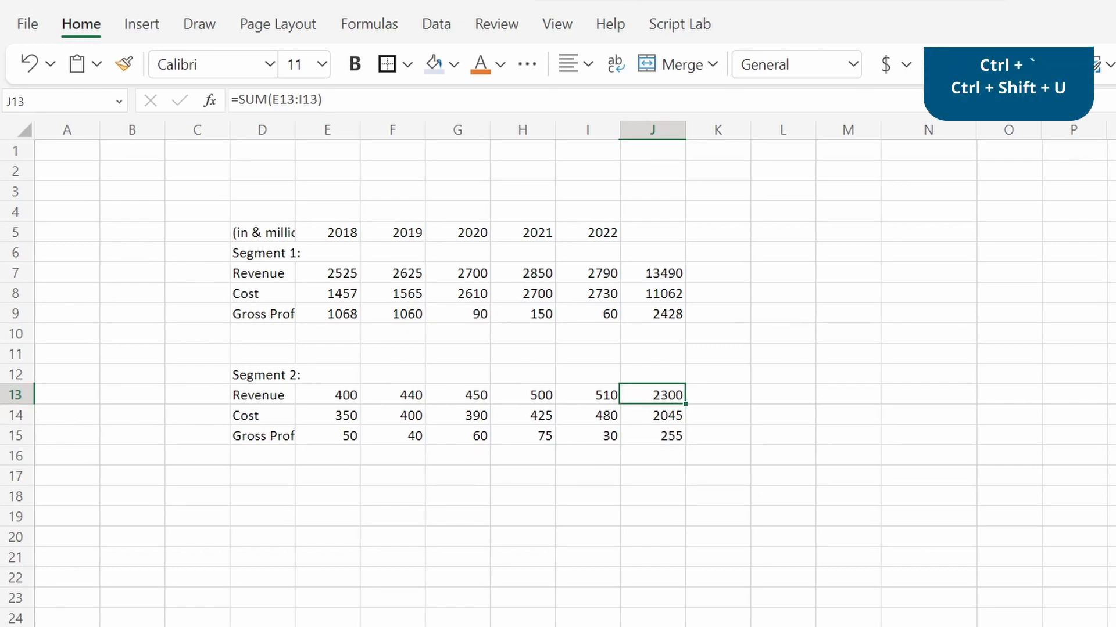
{"action": "key", "text": "ctrl+grave"}
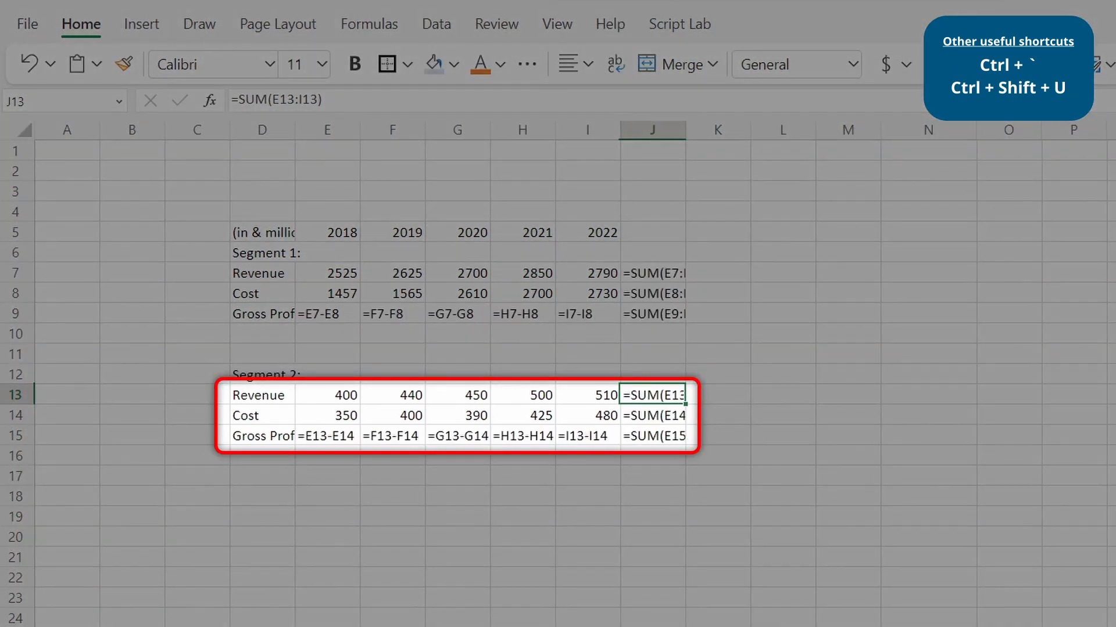
{"action": "key", "text": "ctrl+grave"}
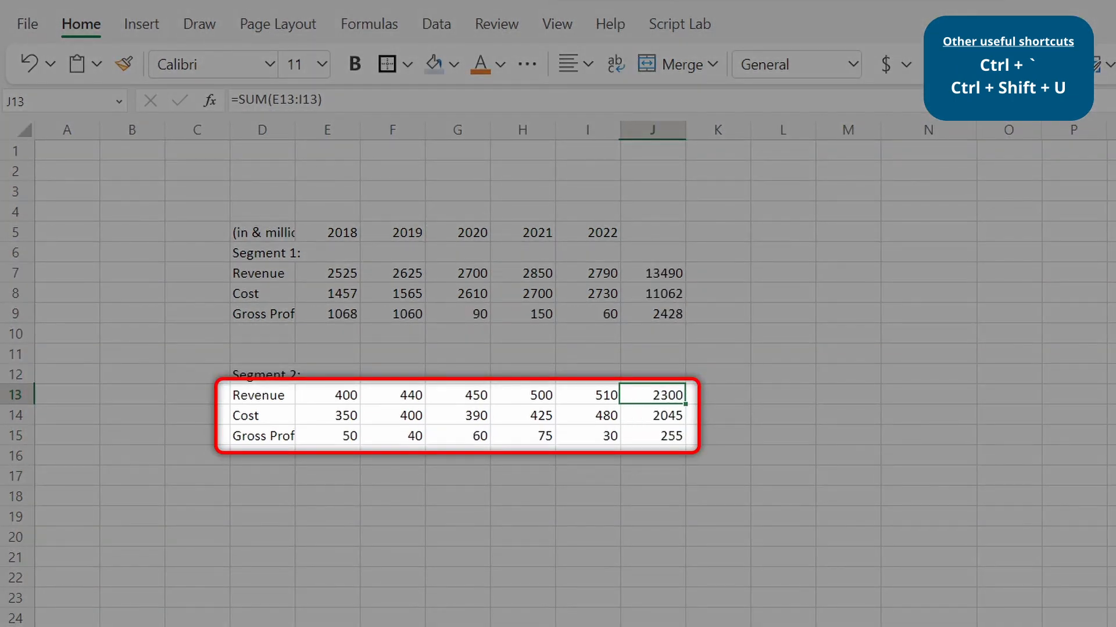
{"action": "key", "text": "ctrl+grave"}
{"action": "key", "text": "ctrl+grave"}
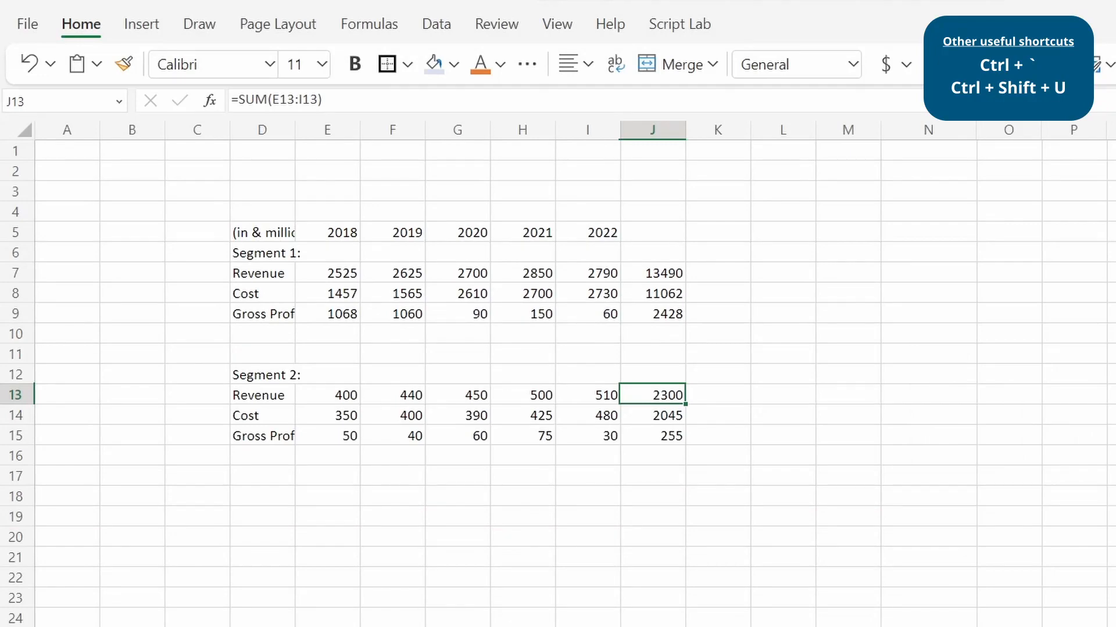
Step: Expand the formula bar to view J13's formula, then collapse it again
{"action": "key", "text": "ctrl+shift+u"}
{"action": "key", "text": "ctrl+shift+u"}
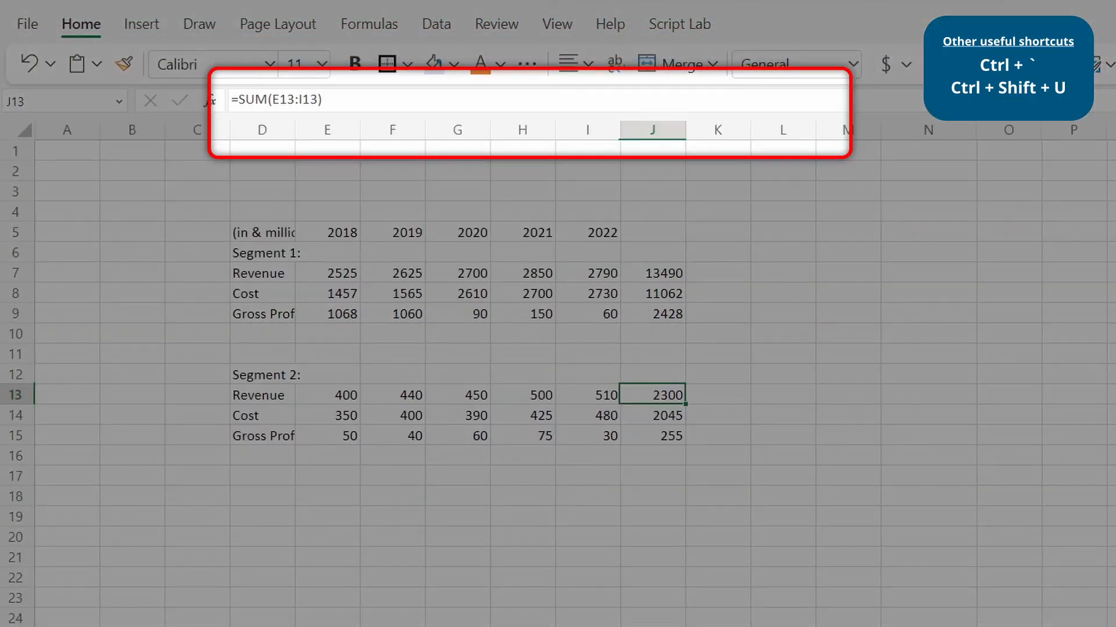
{"action": "key", "text": "ctrl+shift+u"}
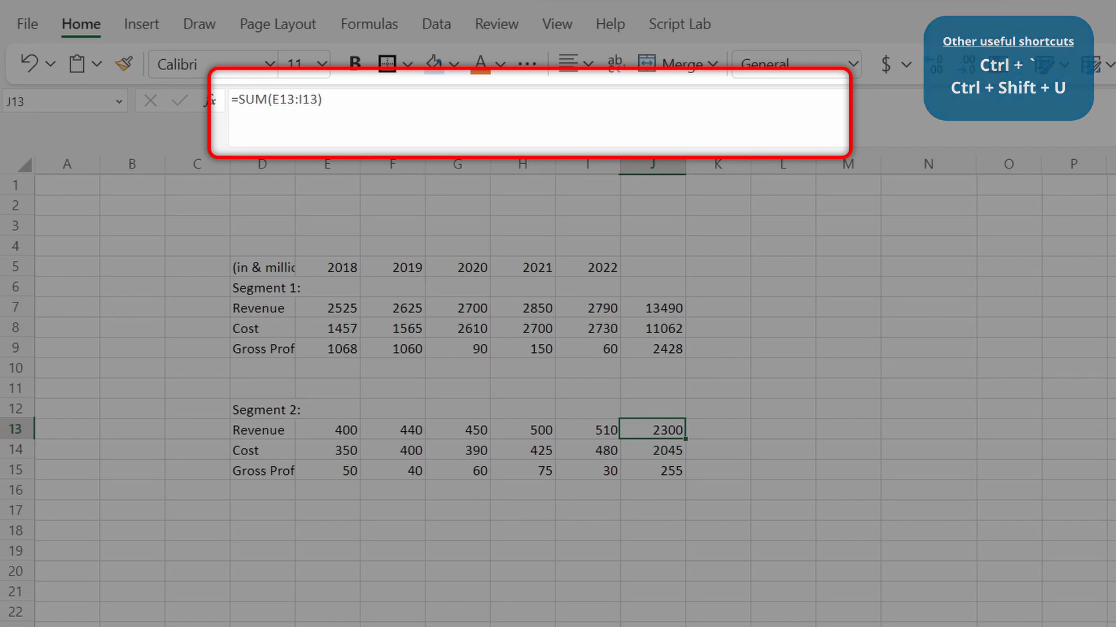
{"action": "key", "text": "ctrl+shift+u"}
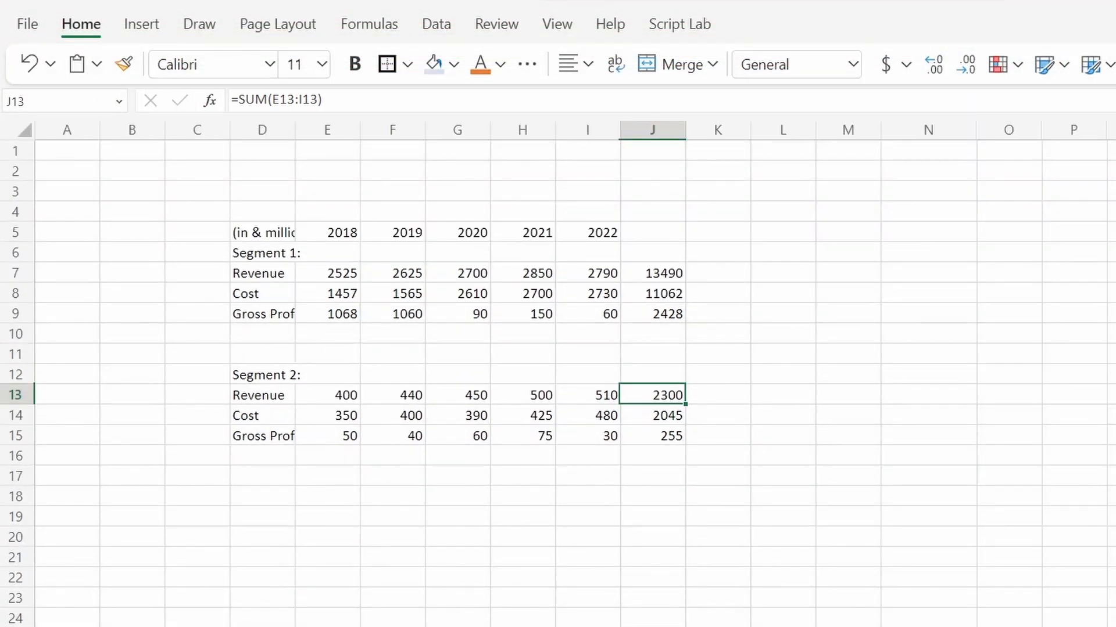
Step: Set Segment 1's 2018 revenue in E7 to 2575 and recalculate the active worksheet
{"action": "key", "text": "ctrl+Up"}
{"action": "key", "text": "ctrl+Up"}
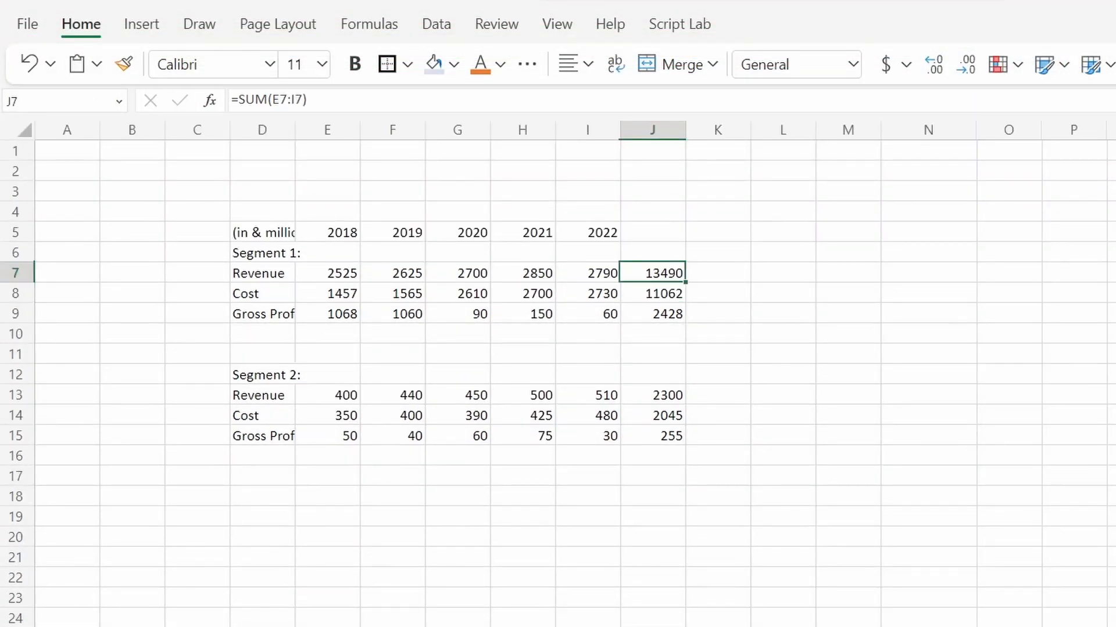
{"action": "key", "text": "ctrl+Left"}
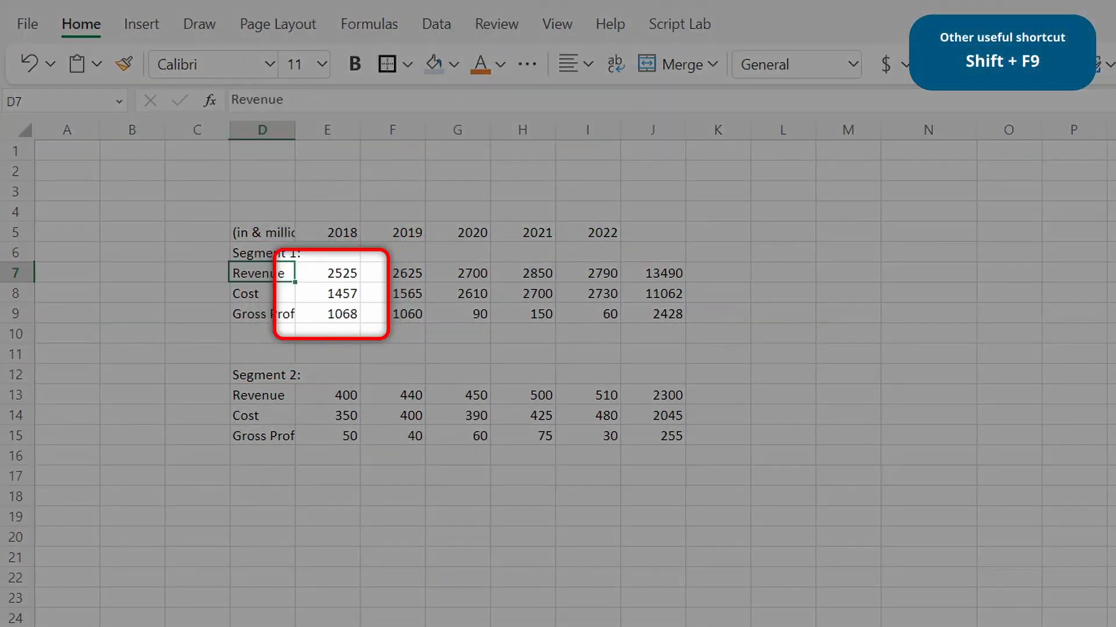
{"action": "key", "text": "Right"}
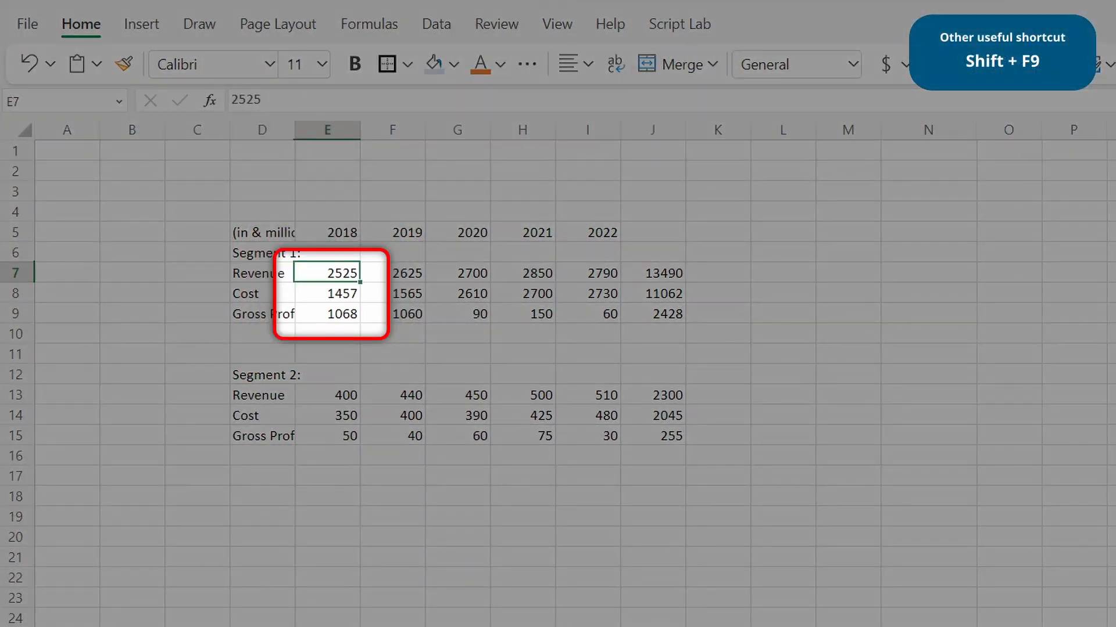
{"action": "key", "text": "F2"}
{"action": "key", "text": "BackSpace"}
{"action": "key", "text": "BackSpace"}
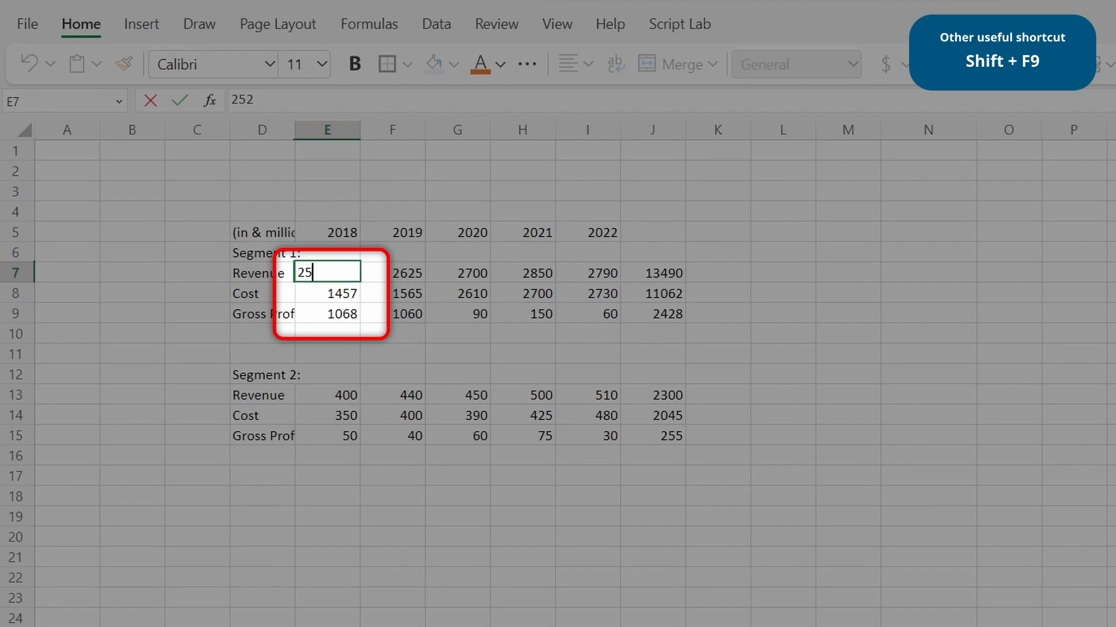
{"action": "type", "text": "75"}
{"action": "key", "text": "Return"}
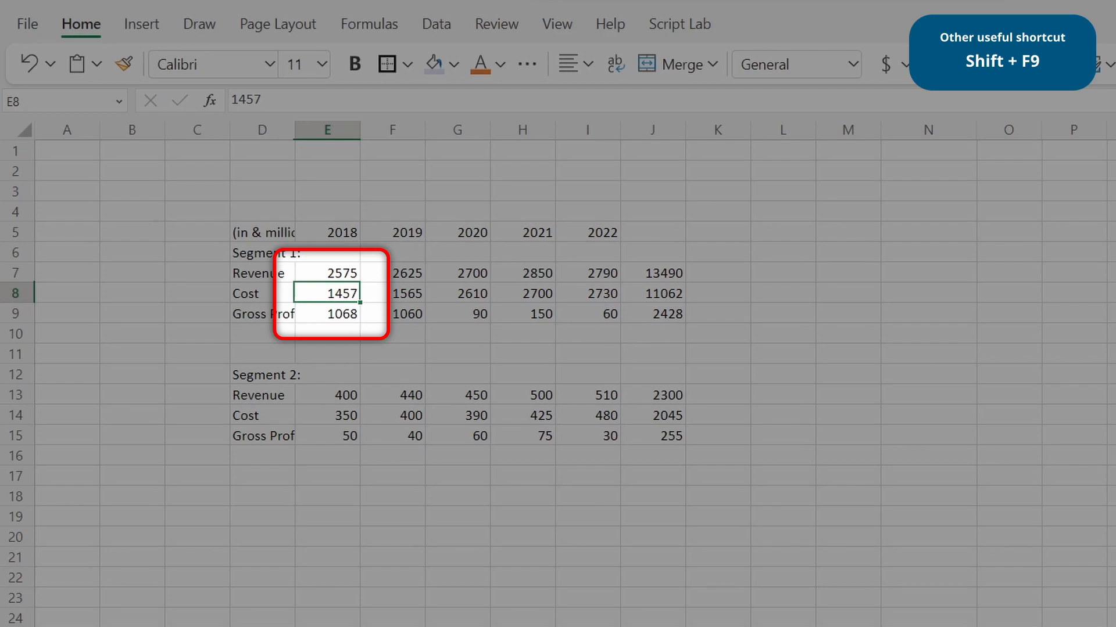
{"action": "key", "text": "shift+F9"}
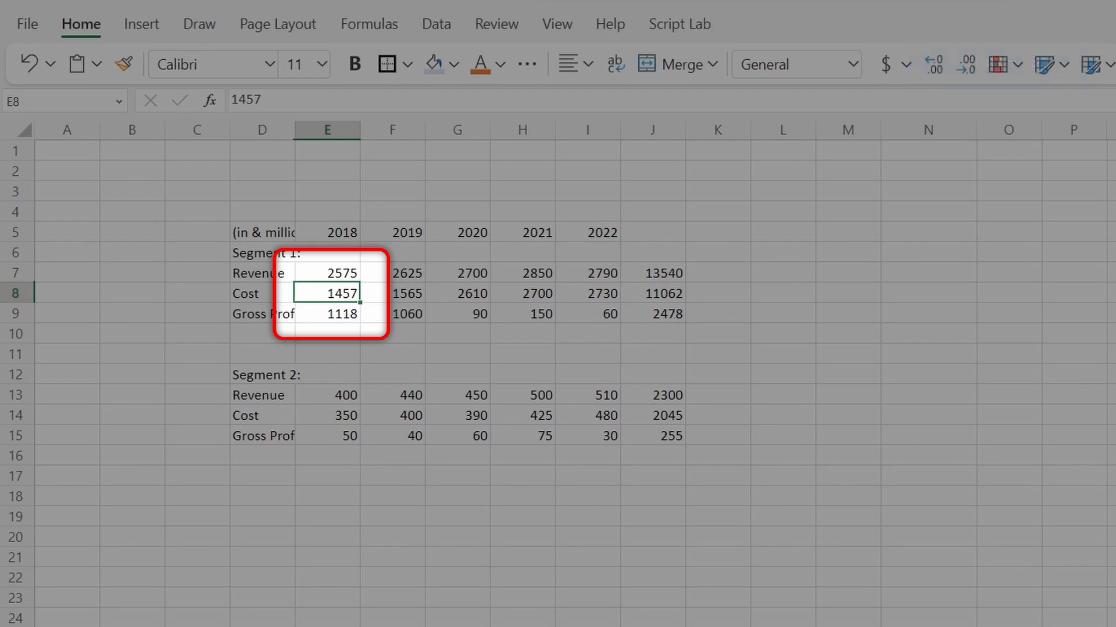
Step: Extend the Segment 1 heading in D6 to read "Segment 1: Automotive & Tires"
{"action": "key", "text": "Up"}
{"action": "key", "text": "Left"}
{"action": "key", "text": "Up"}
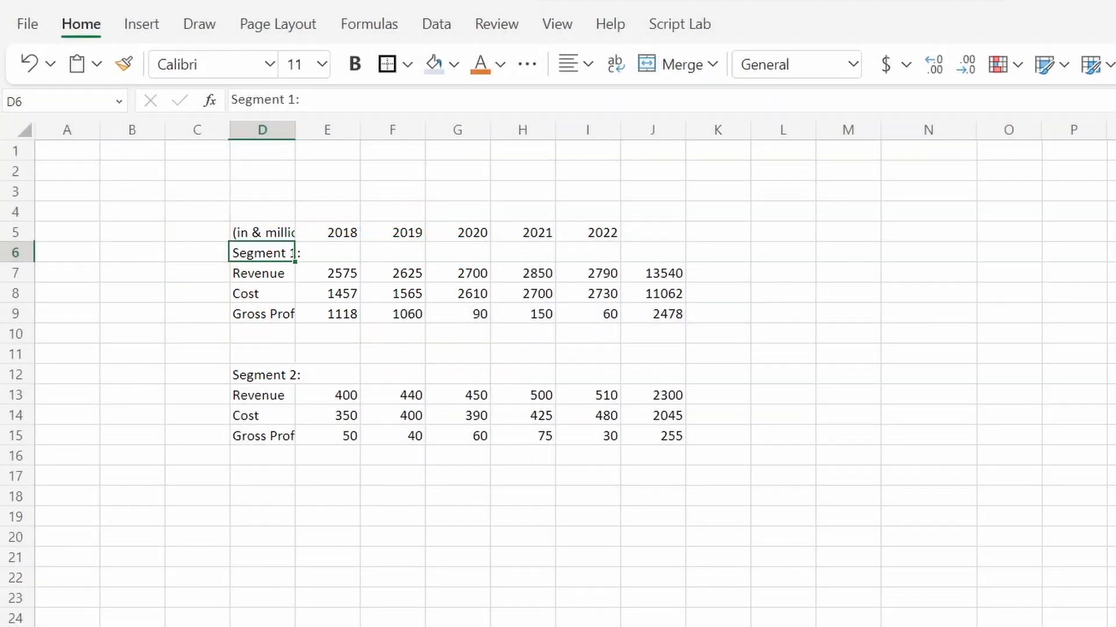
{"action": "key", "text": "F2"}
{"action": "type", "text": "Aut"}
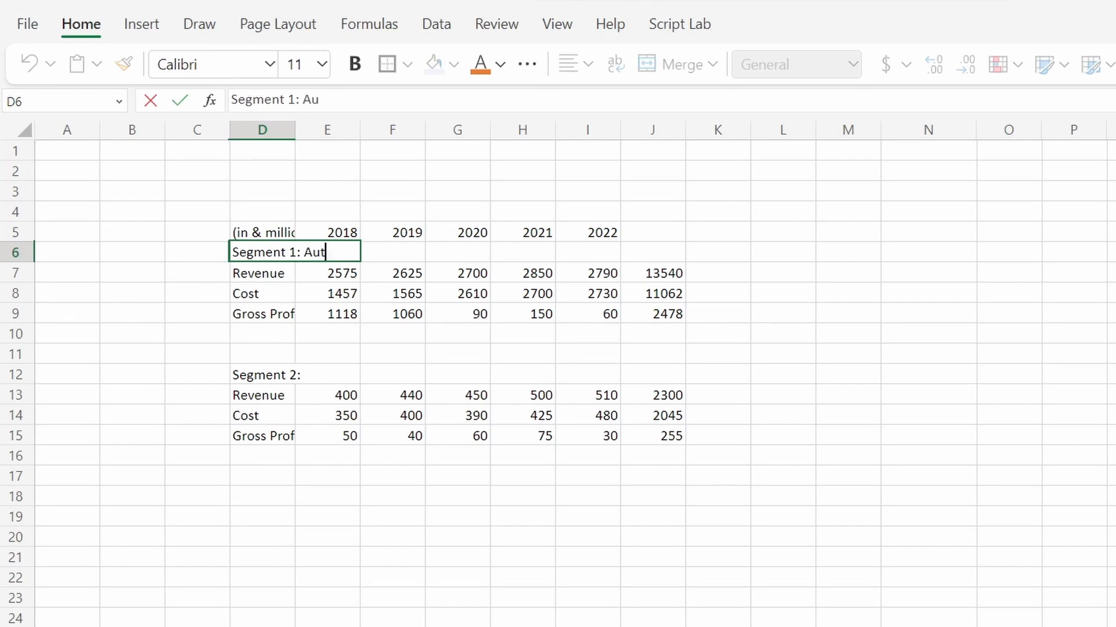
{"action": "type", "text": "omotive"}
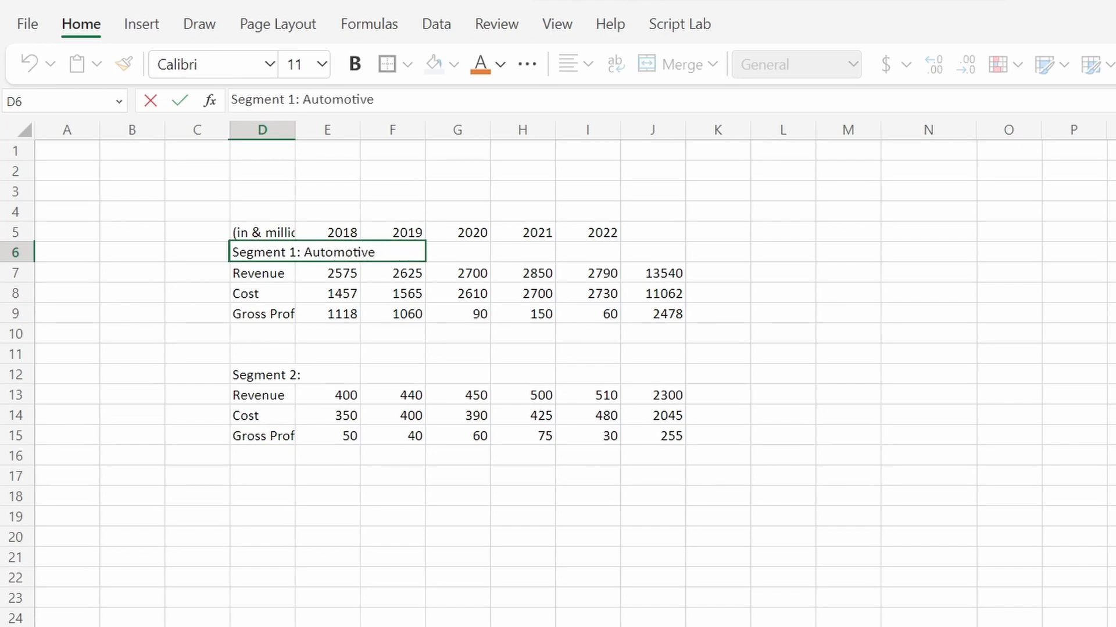
{"action": "type", "text": " & Tiresd"}
{"action": "key", "text": "BackSpace"}
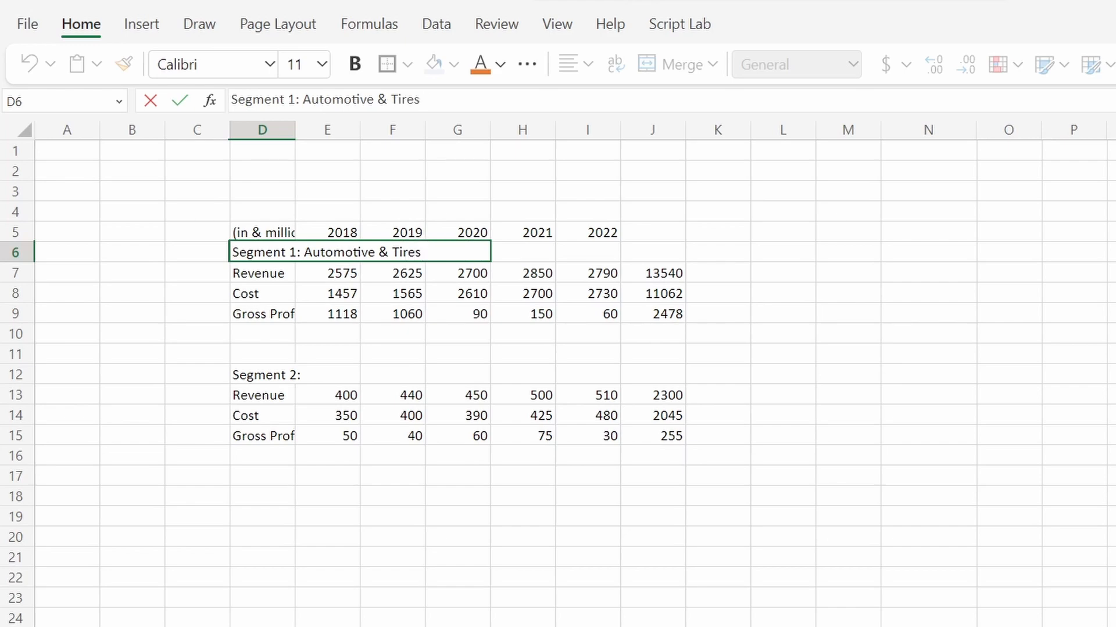
{"action": "key", "text": "Return"}
Step: Extend the Segment 2 heading in D12 to read "Segment 2: Furnitures"
{"action": "key", "text": "Down"}
{"action": "key", "text": "Down"}
{"action": "key", "text": "Down"}
{"action": "key", "text": "Down"}
{"action": "key", "text": "Down"}
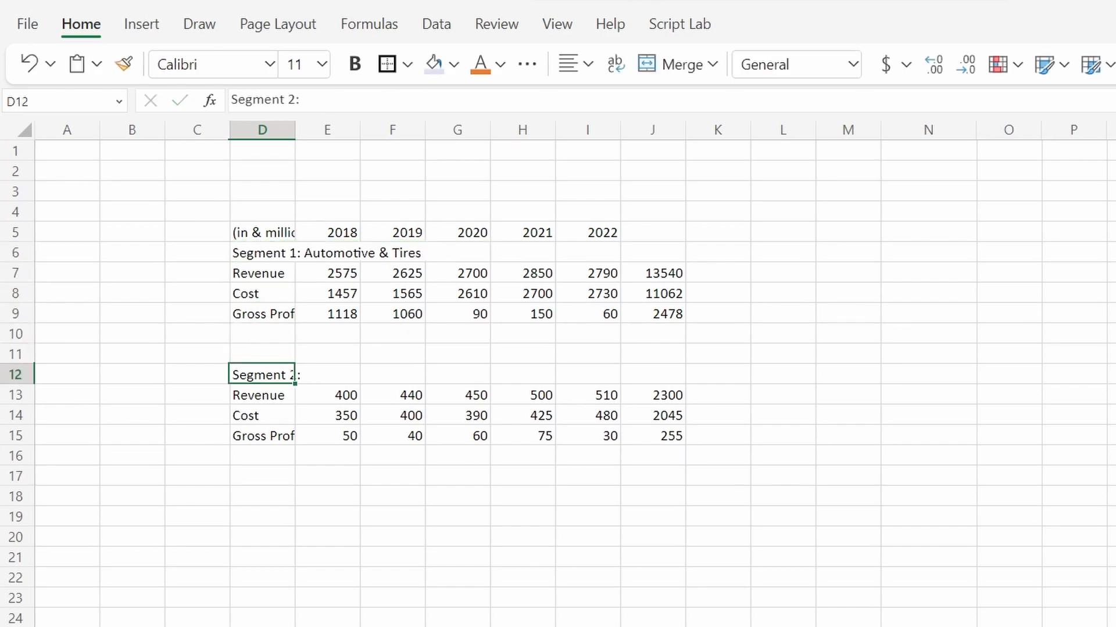
{"action": "key", "text": "F2"}
{"action": "type", "text": "F"}
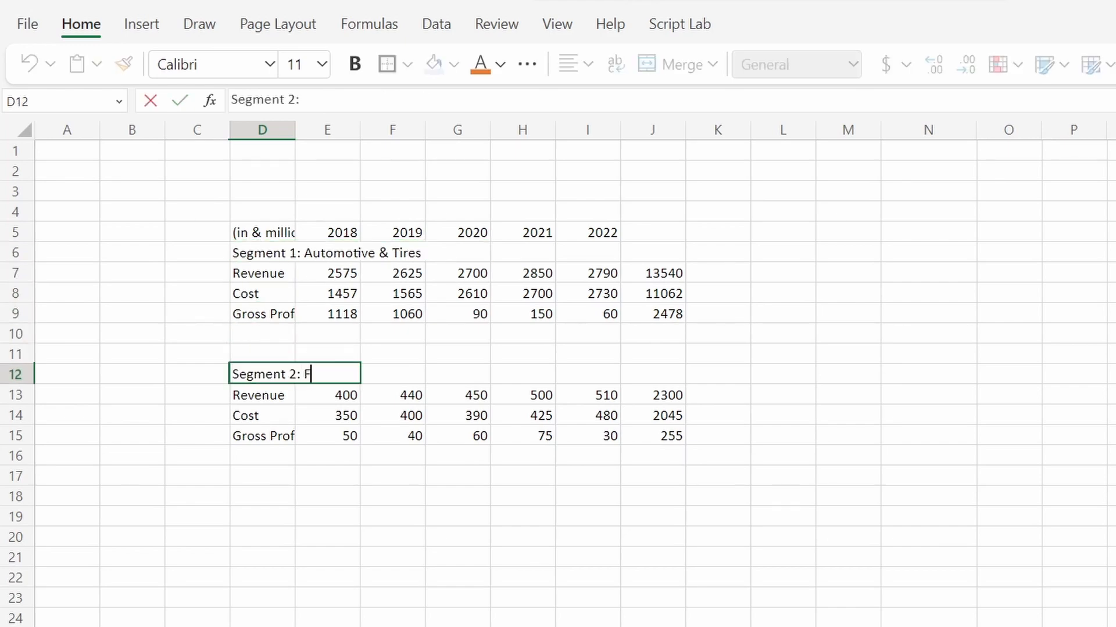
{"action": "type", "text": "urnitures"}
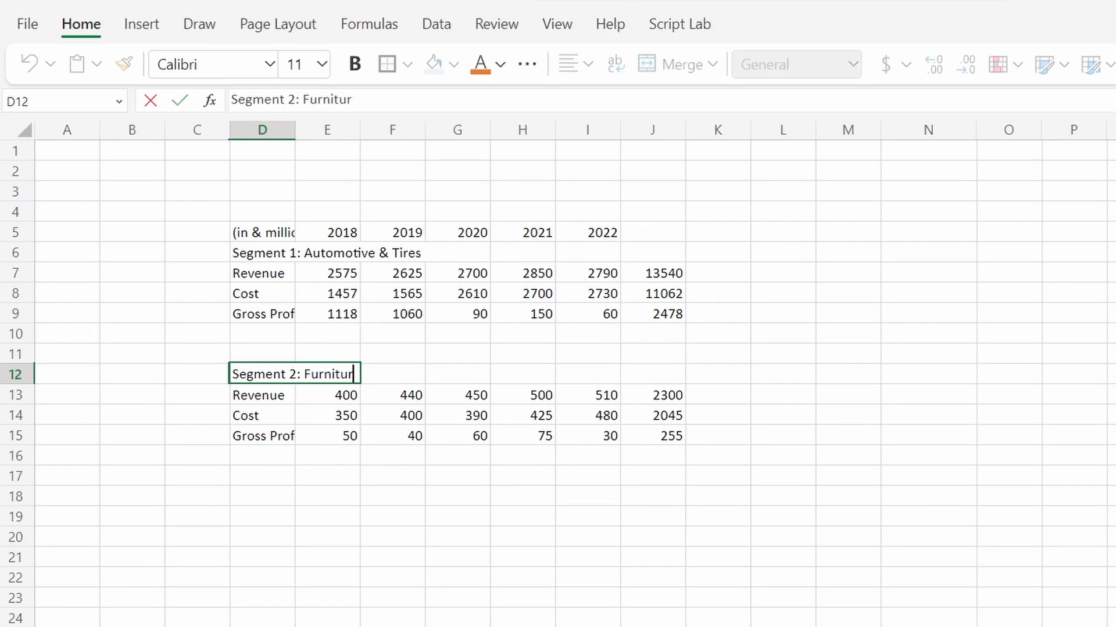
{"action": "key", "text": "ctrl+Return"}
Step: AutoFit the width of column D to the Segment 1 heading in D6
{"action": "key", "text": "ctrl+Up"}
{"action": "key", "text": "ctrl+Up"}
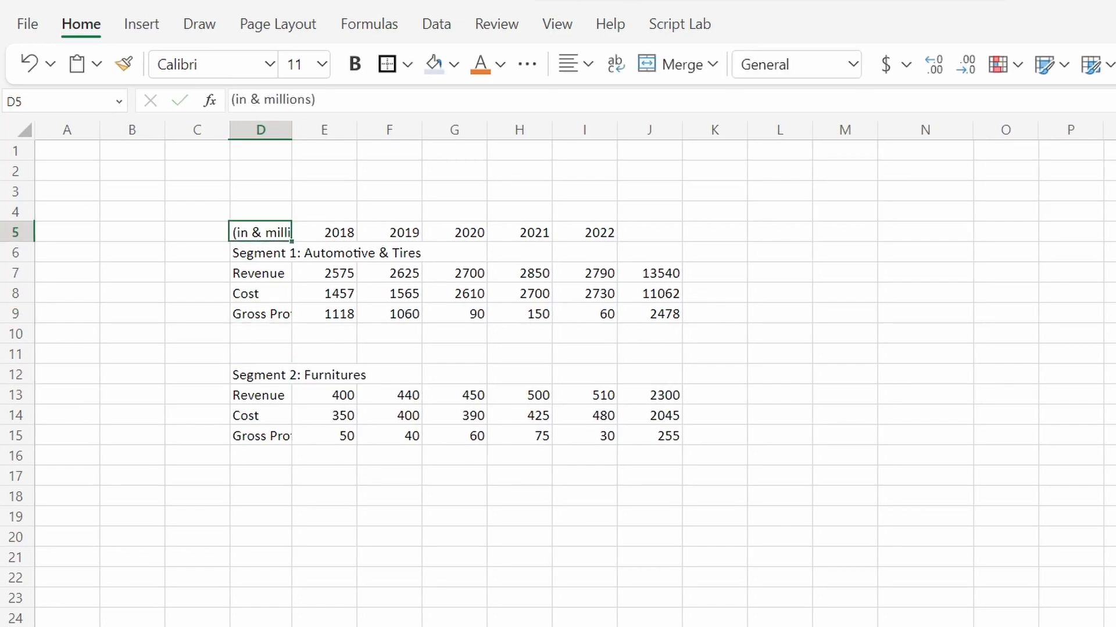
{"action": "key", "text": "Down"}
{"action": "key", "text": "alt+h"}
{"action": "key", "text": "o"}
{"action": "key", "text": "i"}
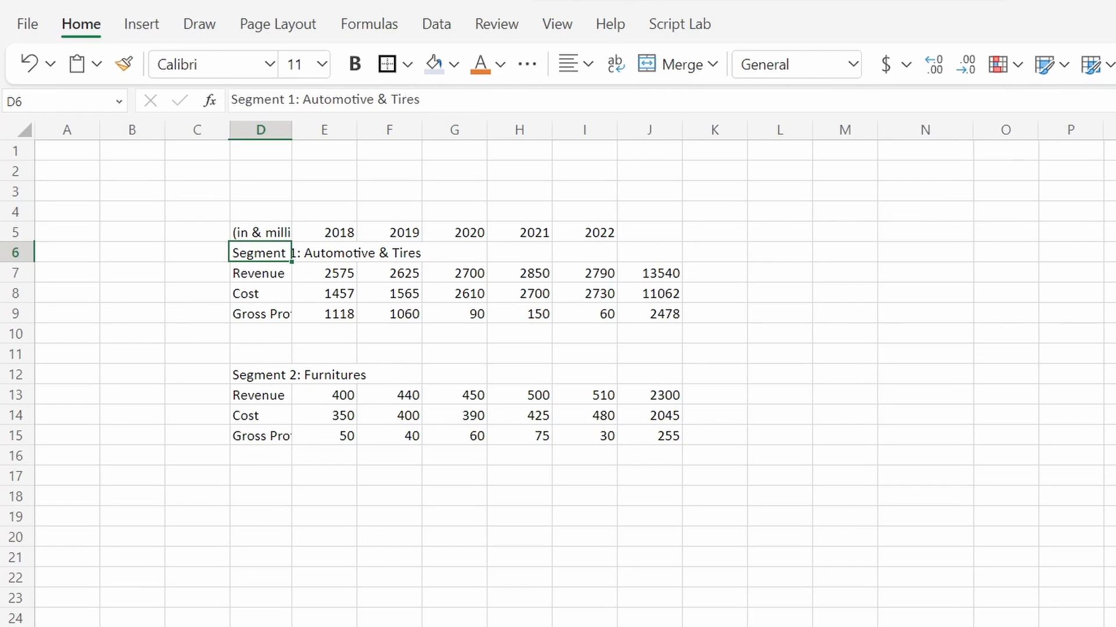
Step: Insert a line break after "Segment 1:" in D6 so "Automotive & Tires" sits on a second line
{"action": "key", "text": "F2"}
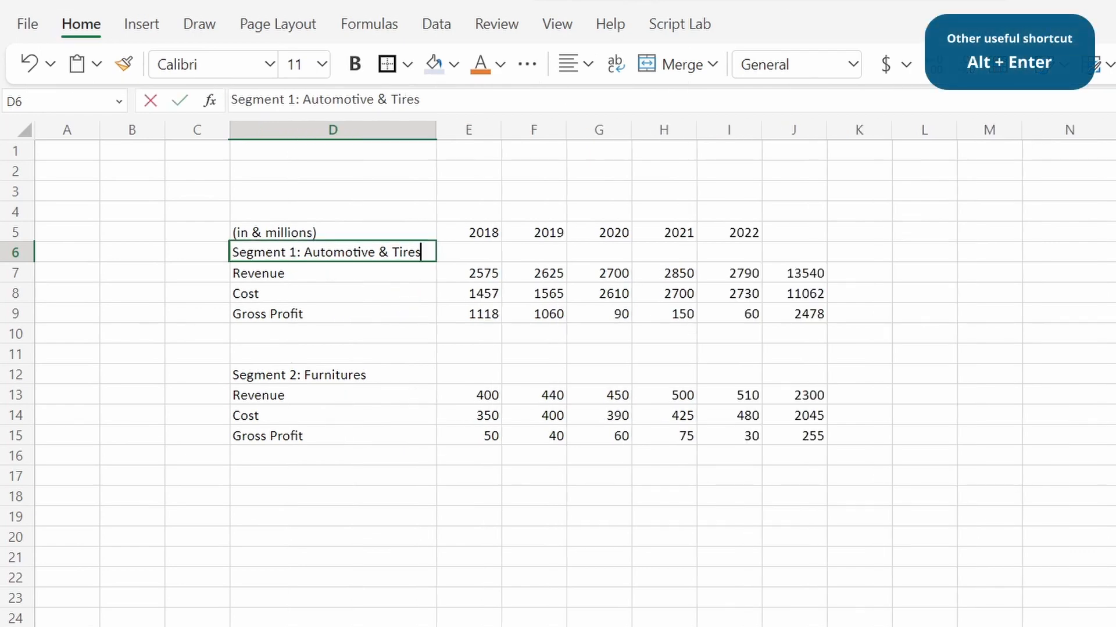
{"action": "key", "text": "Home"}
{"action": "key", "text": "Right"}
{"action": "key", "text": "Right"}
{"action": "key", "text": "Right"}
{"action": "key", "text": "Right"}
{"action": "key", "text": "Right"}
{"action": "key", "text": "Right"}
{"action": "key", "text": "Right"}
{"action": "key", "text": "Right"}
{"action": "key", "text": "Right"}
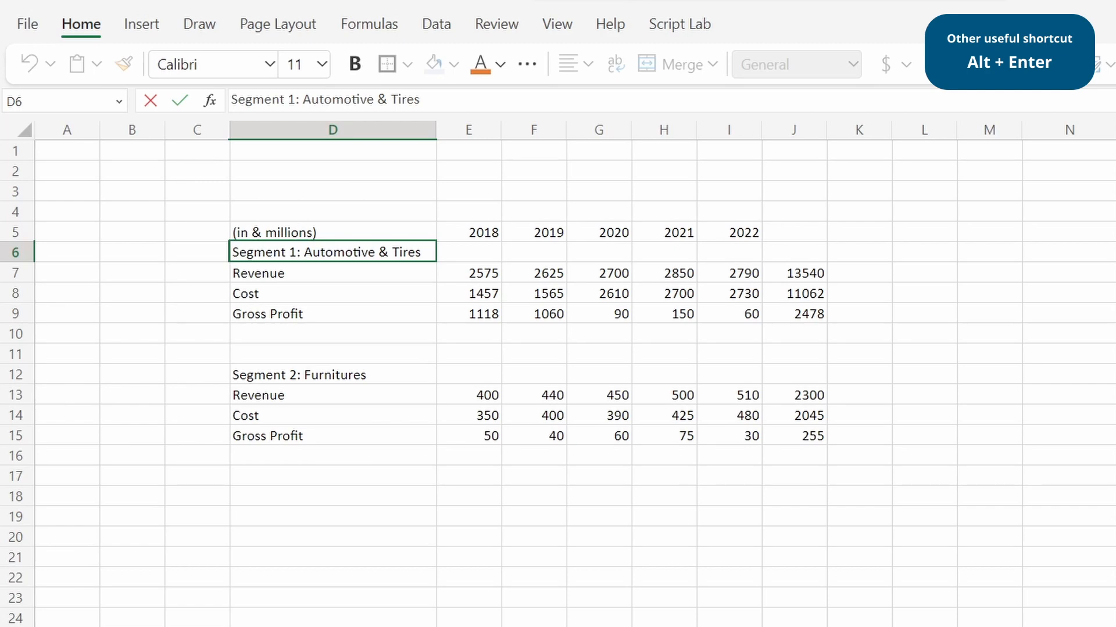
{"action": "key", "text": "alt+Return"}
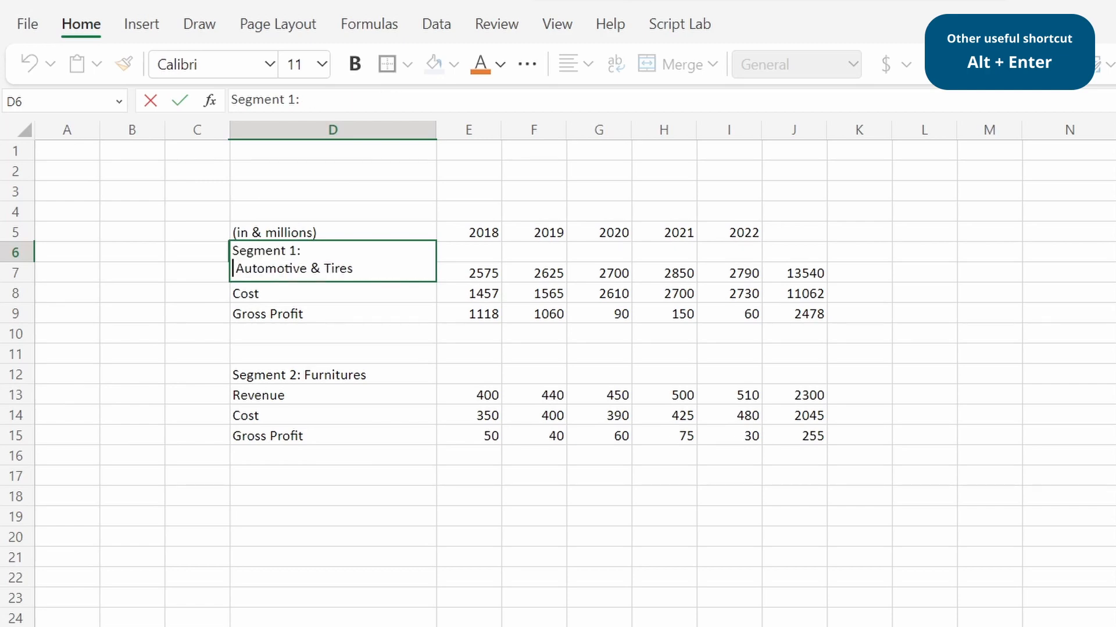
{"action": "key", "text": "Return"}
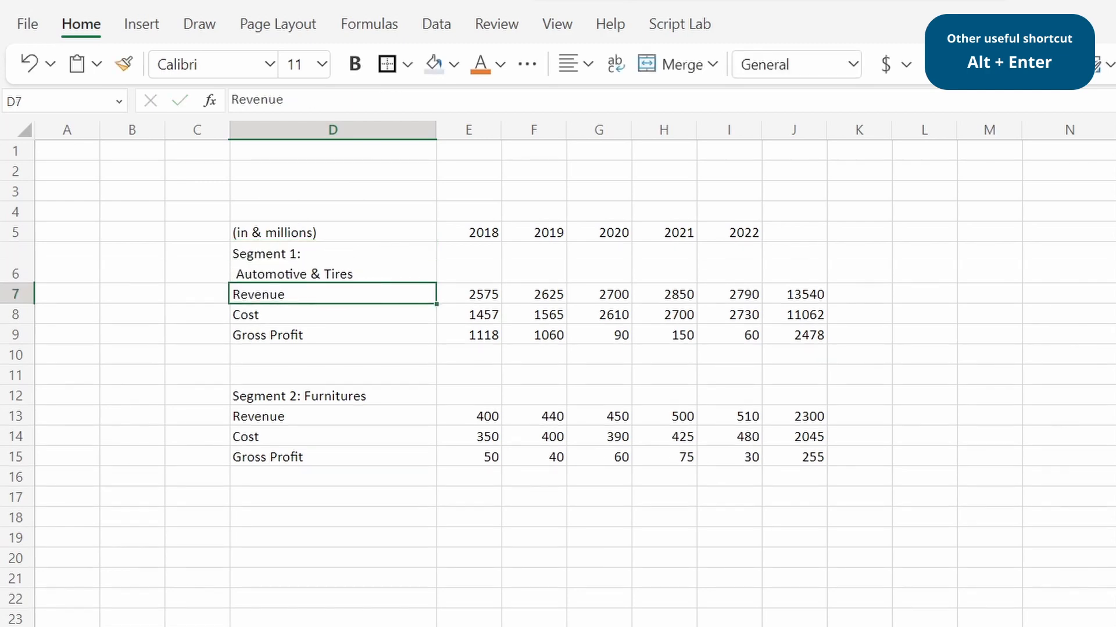
Step: AutoFit the width of column D to the two-line Segment 1 heading in D6
{"action": "key", "text": "Up"}
{"action": "key", "text": "alt+h"}
{"action": "key", "text": "o"}
{"action": "key", "text": "i"}
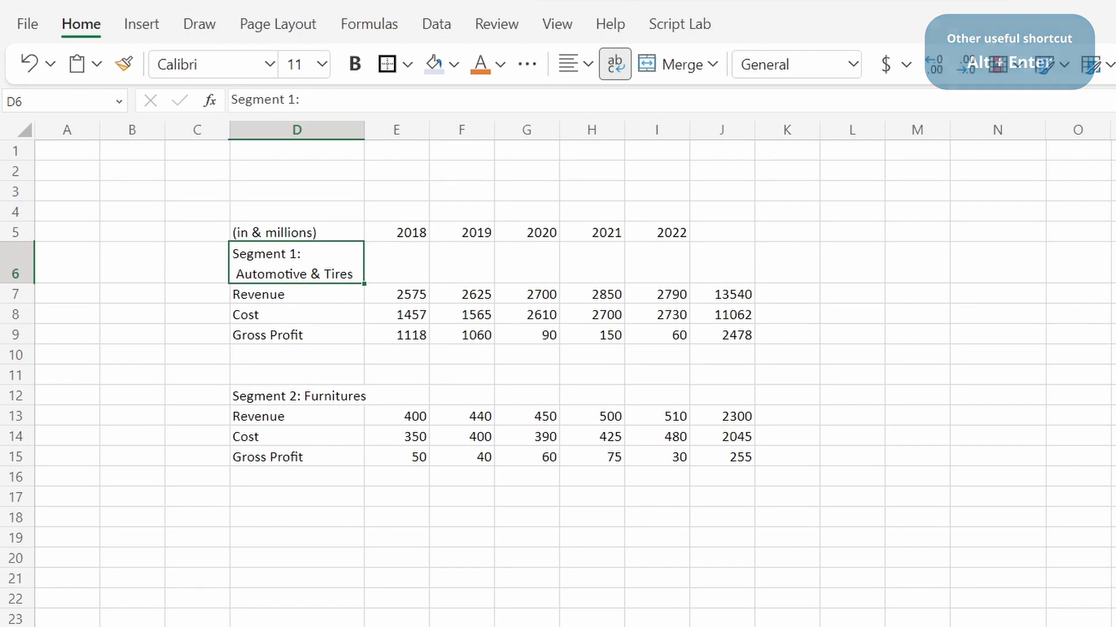
Step: Insert a line break after "Segment 2:" in D12 so "Furnitures" sits on a second line
{"action": "key", "text": "Down"}
{"action": "key", "text": "Down"}
{"action": "key", "text": "Down"}
{"action": "key", "text": "Down"}
{"action": "key", "text": "Down"}
{"action": "key", "text": "Down"}
{"action": "key", "text": "F2"}
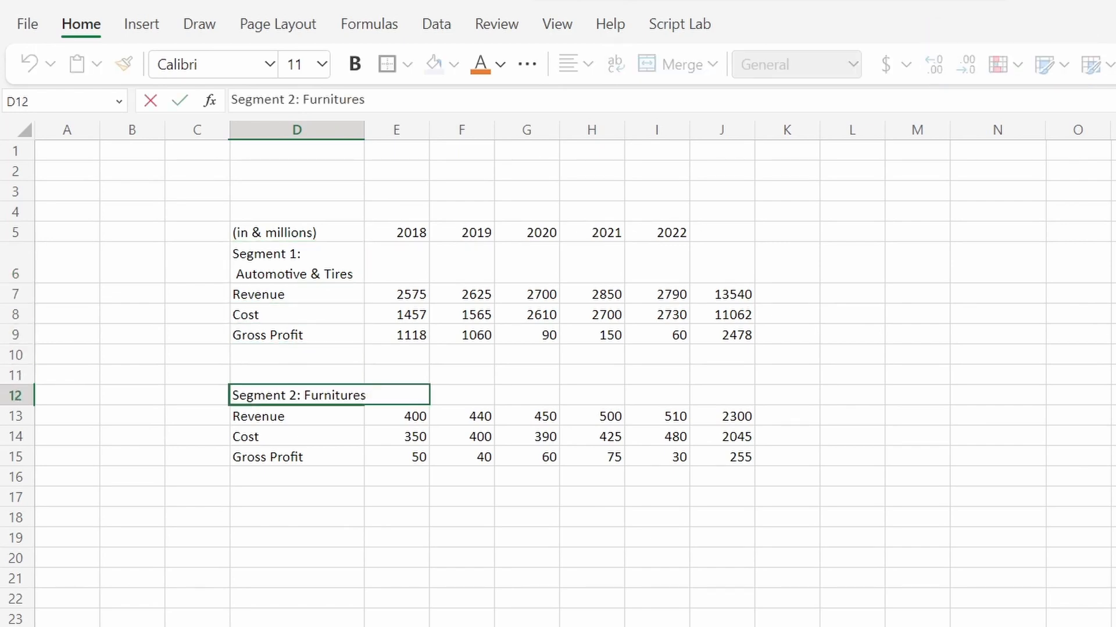
{"action": "key", "text": "Left"}
{"action": "key", "text": "Left"}
{"action": "key", "text": "Left"}
{"action": "key", "text": "Left"}
{"action": "key", "text": "Left"}
{"action": "key", "text": "Left"}
{"action": "key", "text": "Left"}
{"action": "key", "text": "Left"}
{"action": "key", "text": "Left"}
{"action": "key", "text": "Left"}
{"action": "key", "text": "Left"}
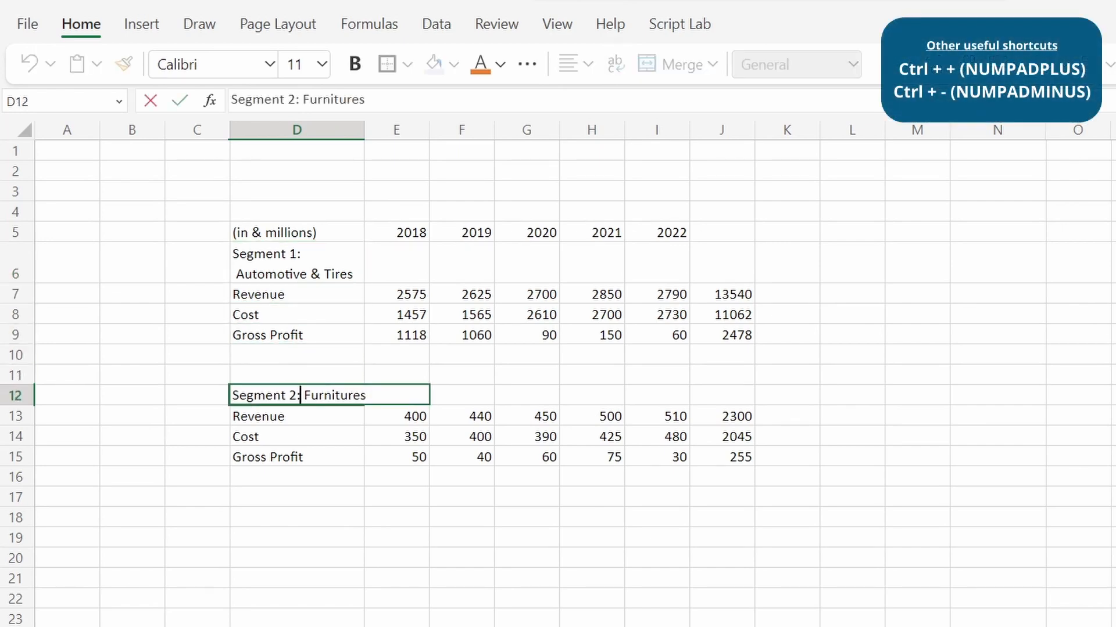
{"action": "key", "text": "alt+Return"}
{"action": "key", "text": "shift+Return"}
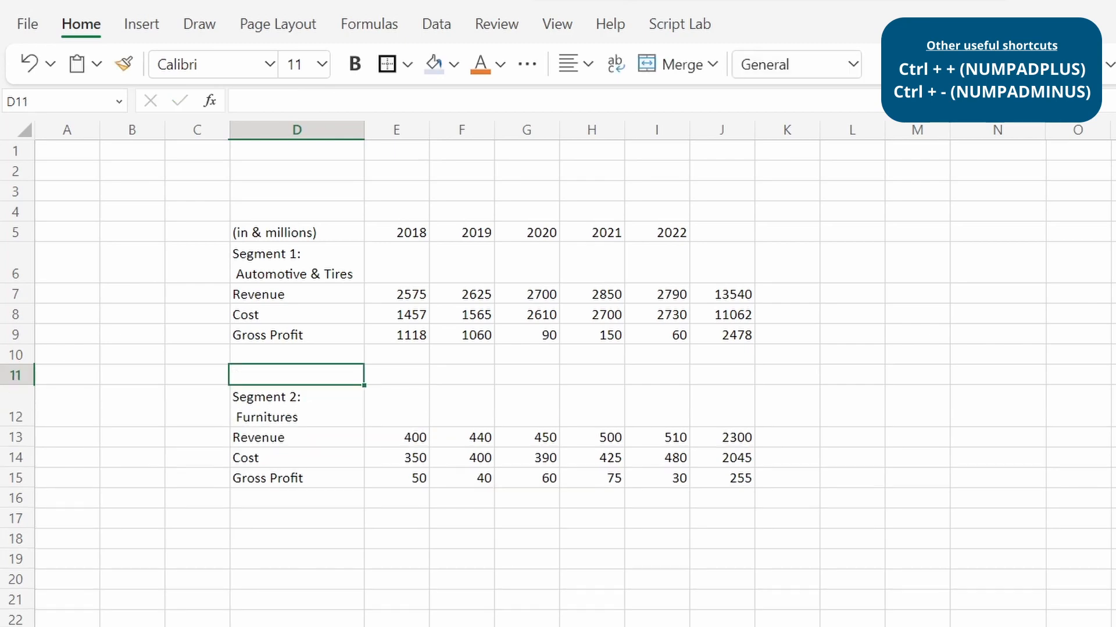
Step: Insert an entire blank row at row 11 above the Segment 2 heading and delete it again
{"action": "key", "text": "ctrl+plus"}
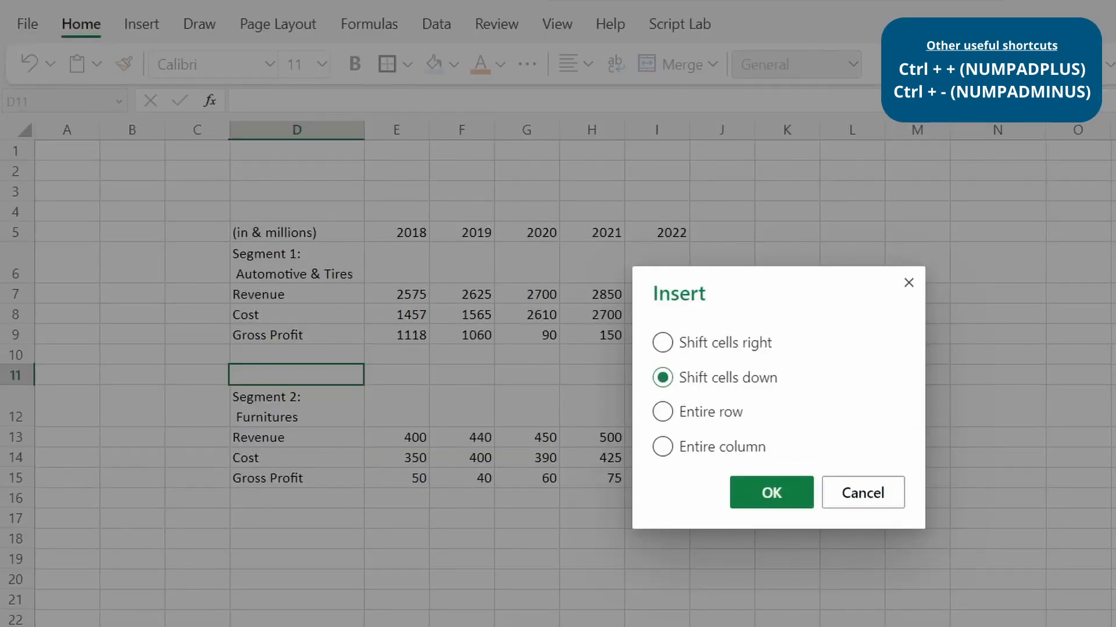
{"action": "key", "text": "Escape"}
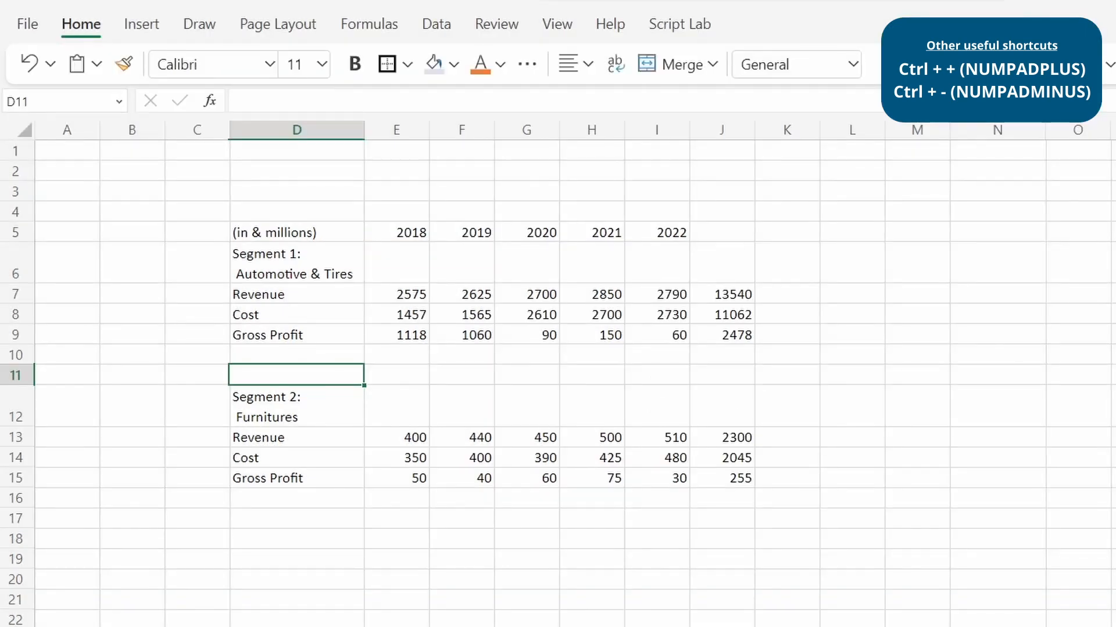
{"action": "key", "text": "shift+space"}
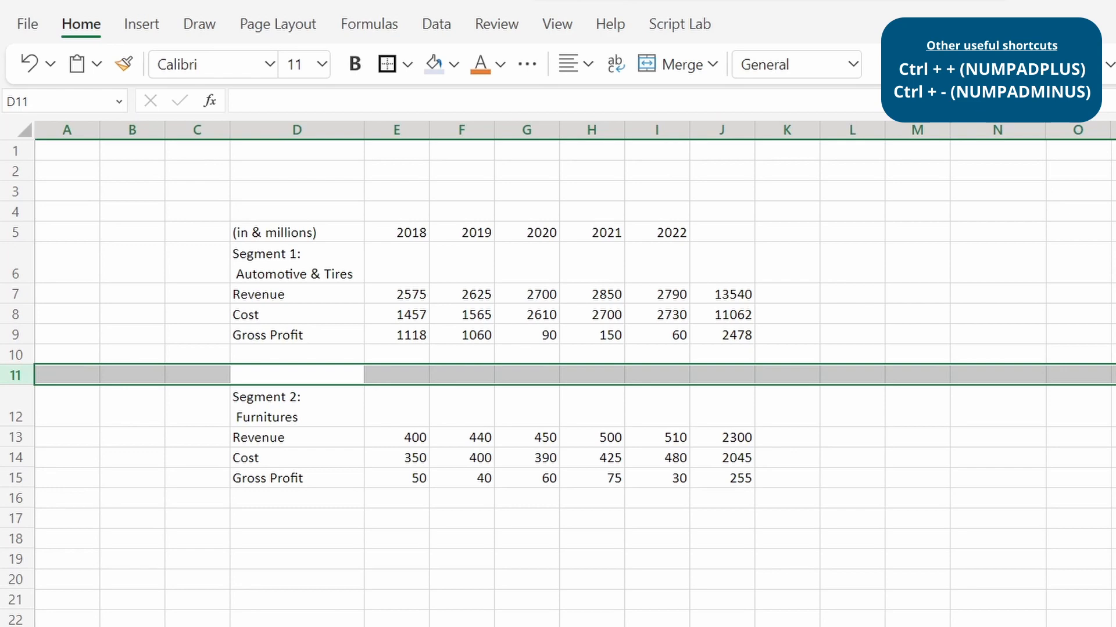
{"action": "key", "text": "ctrl+plus"}
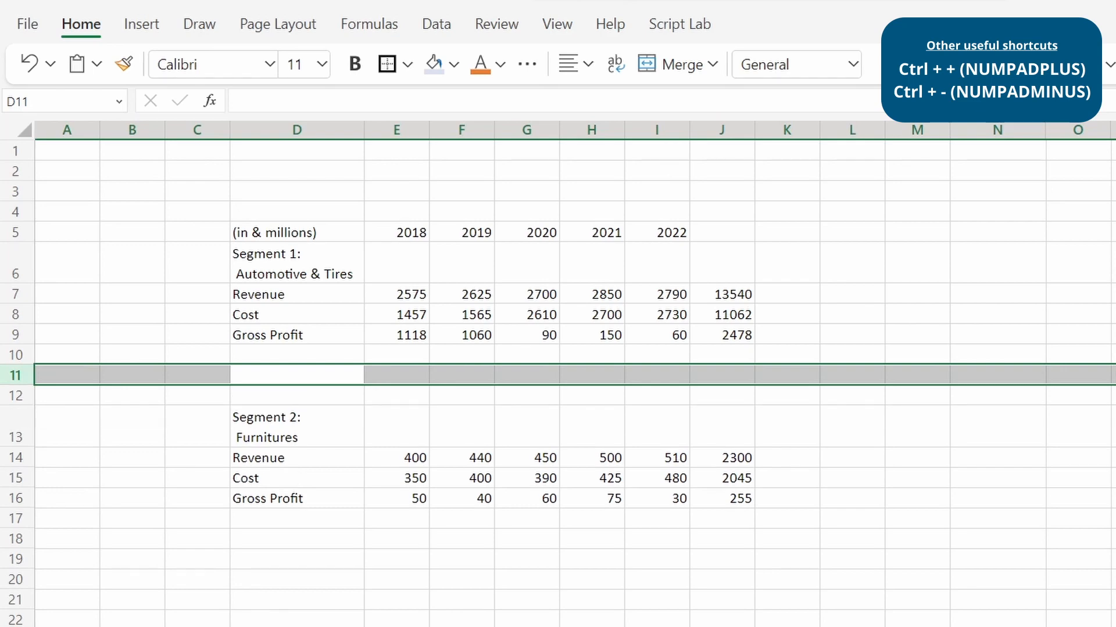
{"action": "key", "text": "ctrl+minus"}
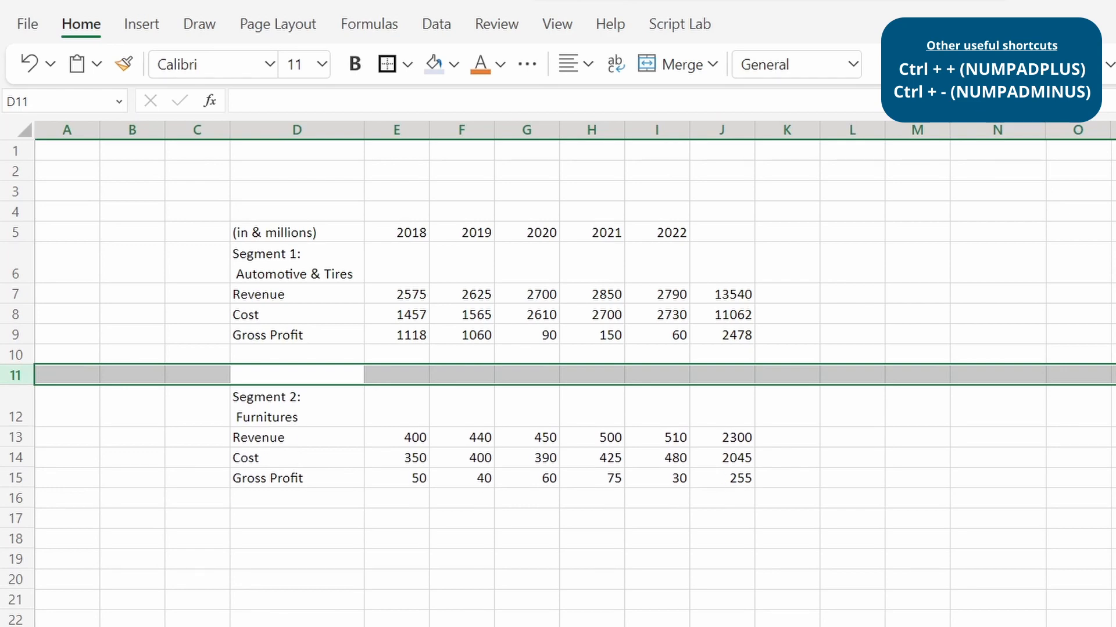
Step: Insert blank cells at D11:J11 only, shifting the Segment 2 cells down
{"action": "key", "text": "shift+BackSpace"}
{"action": "key", "text": "shift+Right"}
{"action": "key", "text": "shift+Right"}
{"action": "key", "text": "shift+Right"}
{"action": "key", "text": "shift+Right"}
{"action": "key", "text": "shift+Right"}
{"action": "key", "text": "shift+Right"}
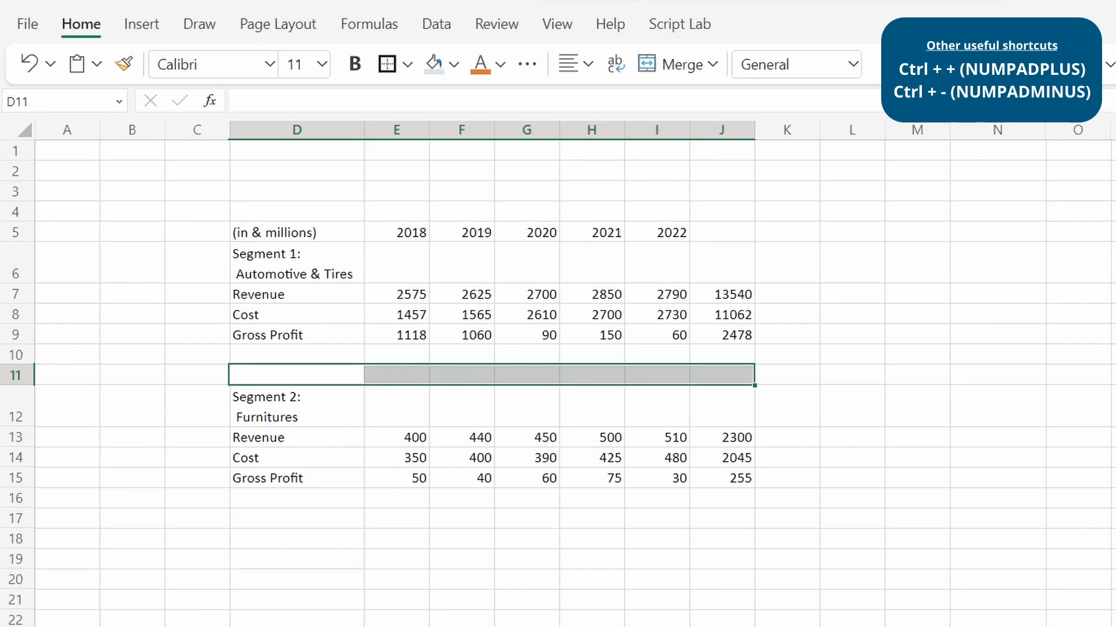
{"action": "key", "text": "ctrl+plus"}
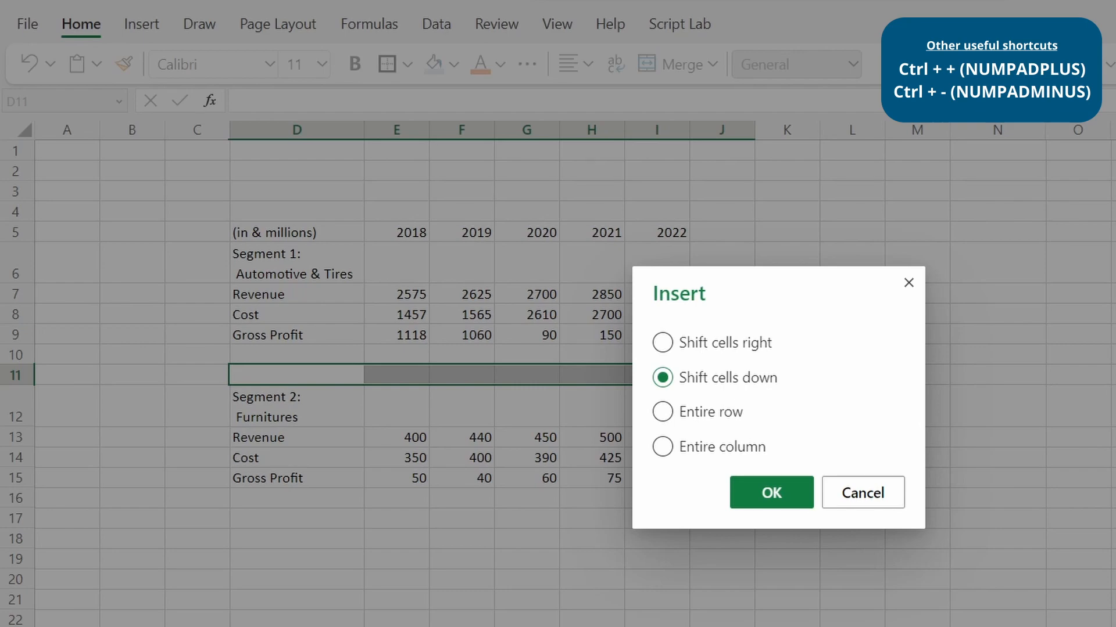
{"action": "key", "text": "Return"}
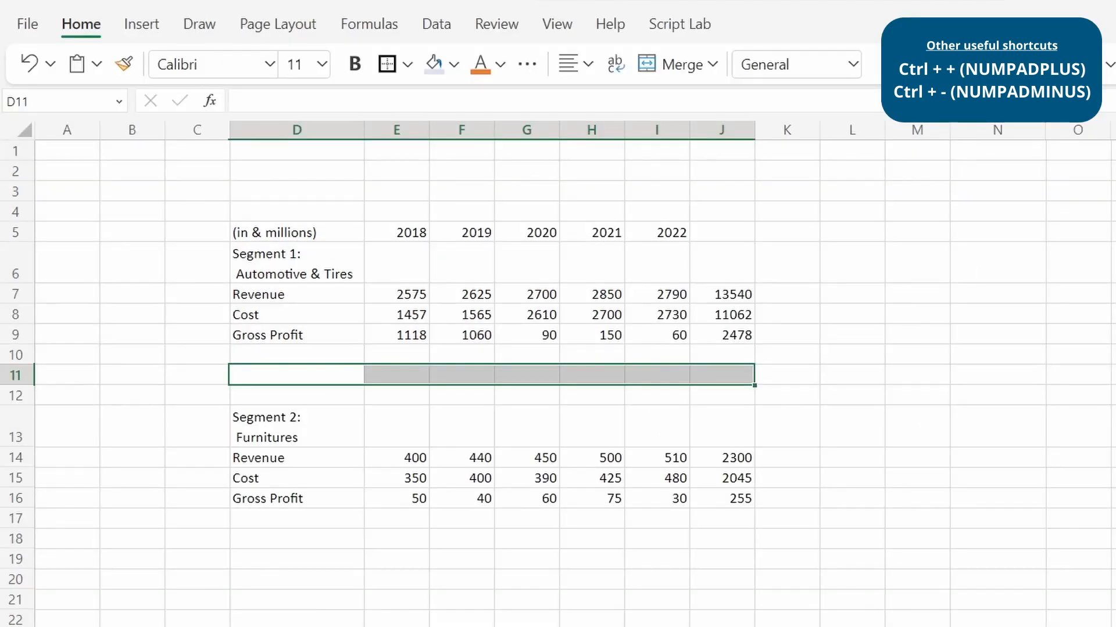
Step: Delete the entire row 11 and insert a new full blank row in its place
{"action": "left_click", "coordinate": [296, 375]}
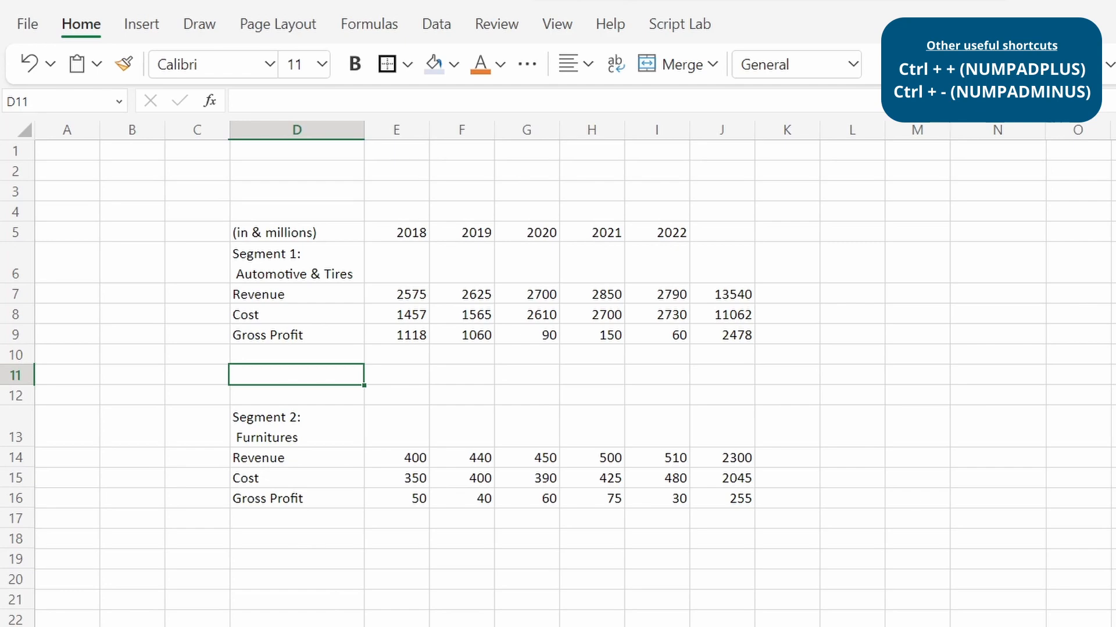
{"action": "key", "text": "shift+space"}
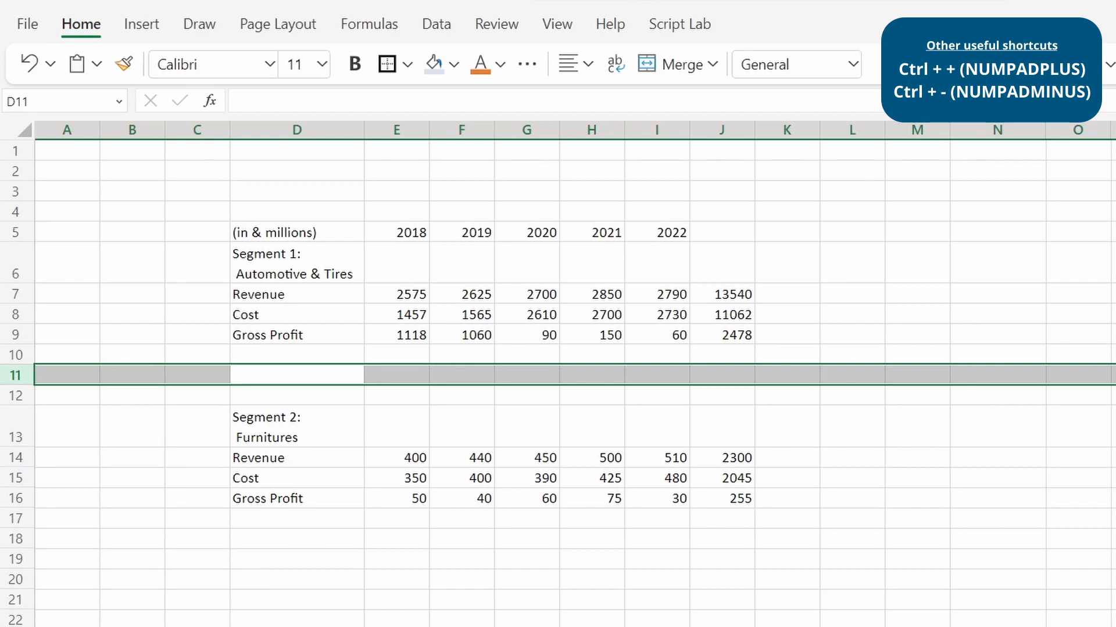
{"action": "key", "text": "ctrl+minus"}
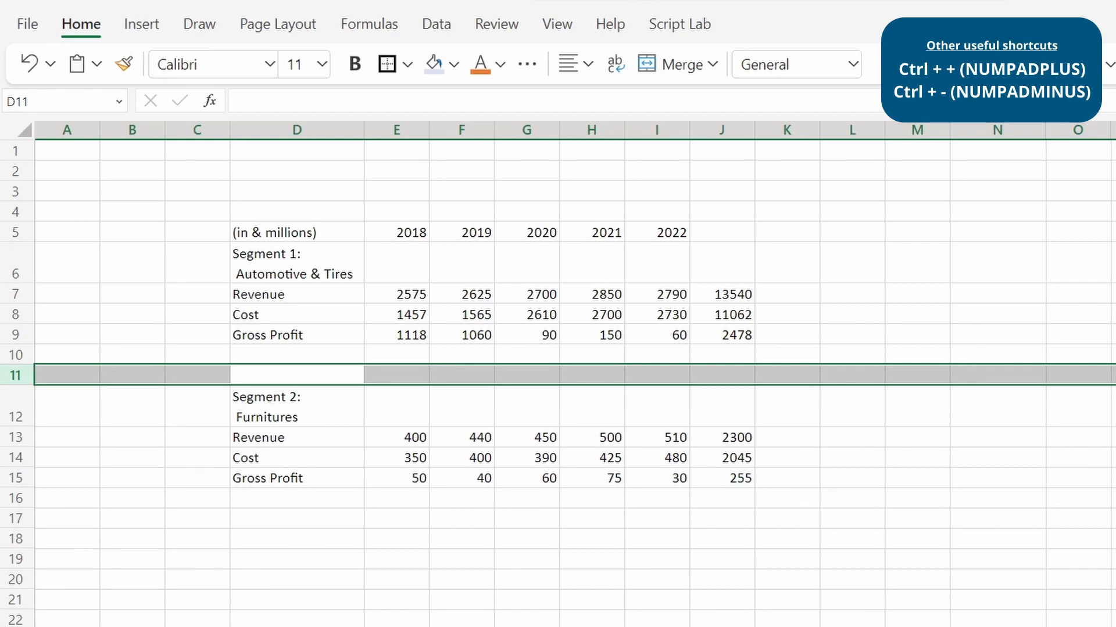
{"action": "key", "text": "ctrl+plus"}
{"action": "key", "text": "shift+BackSpace"}
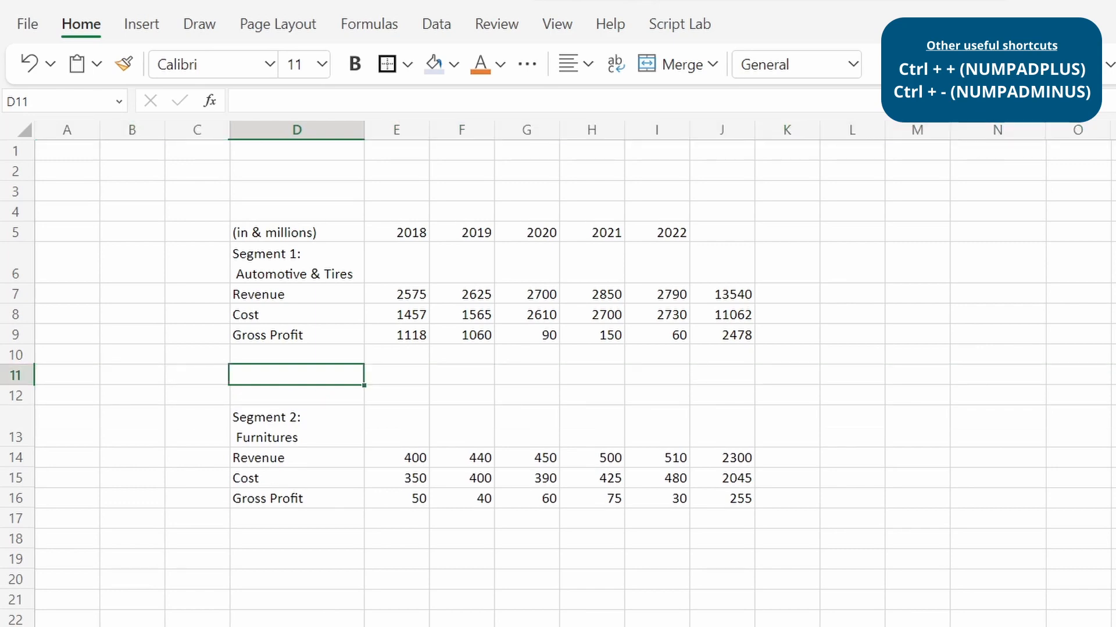
Step: Delete only the blank cells D11:J11, shifting the Segment 2 cells up
{"action": "key", "text": "shift+Right"}
{"action": "key", "text": "shift+Right"}
{"action": "key", "text": "shift+Right"}
{"action": "key", "text": "shift+Right"}
{"action": "key", "text": "shift+Right"}
{"action": "key", "text": "shift+Right"}
{"action": "key", "text": "ctrl+minus"}
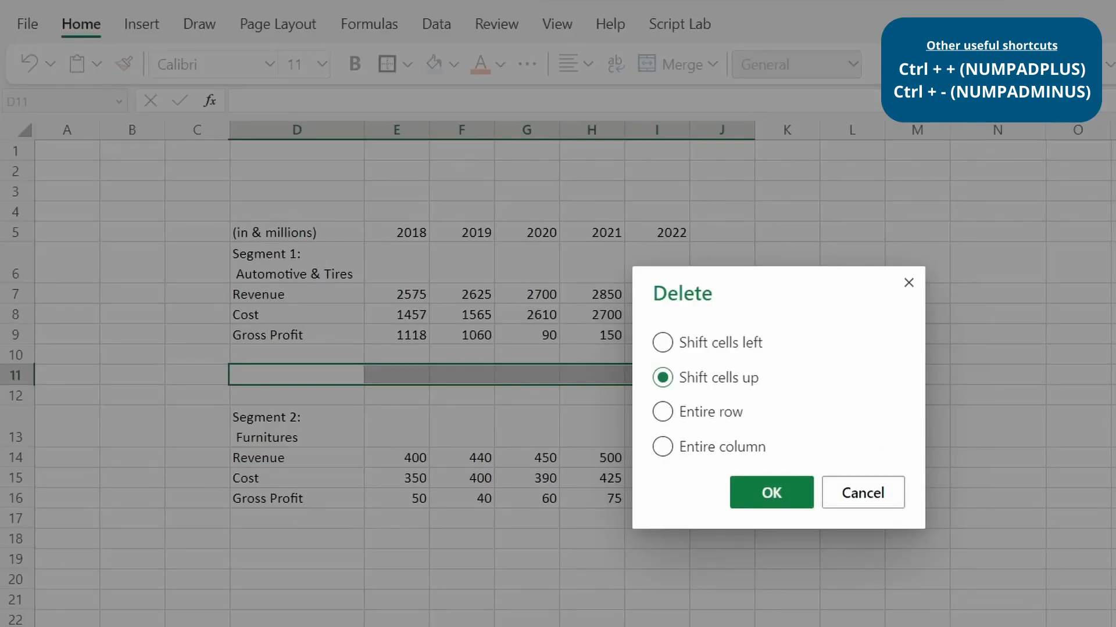
{"action": "key", "text": "Return"}
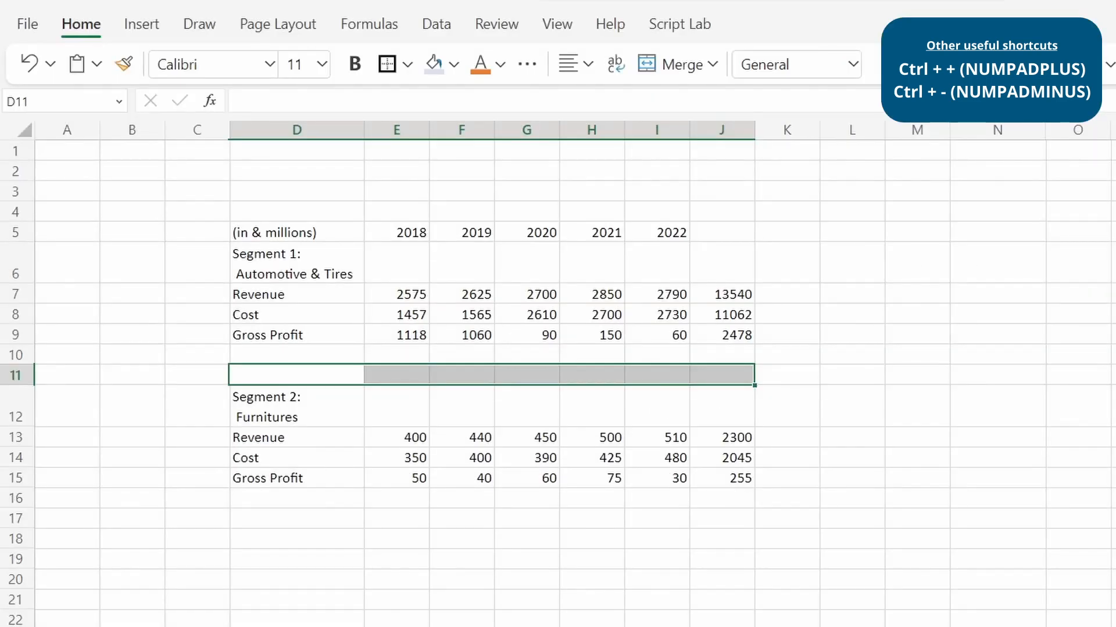
{"action": "key", "text": "shift+BackSpace"}
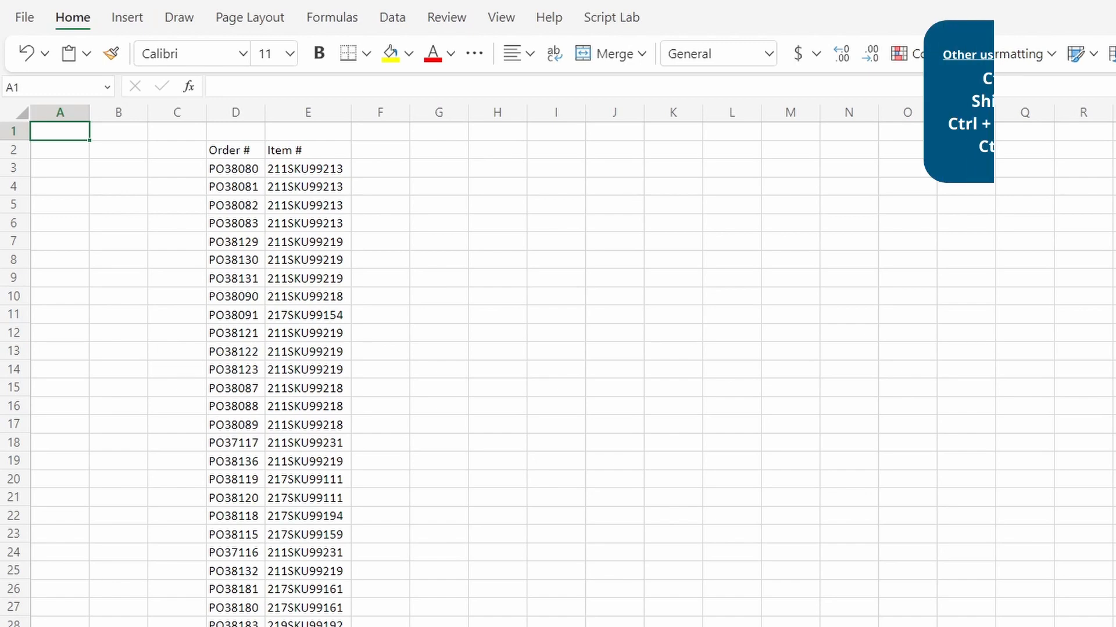
Step: Find item 211SKU99219 on the order list sheet and advance through its next matches to E13 without the search dialog
{"action": "key", "text": "ctrl+f"}
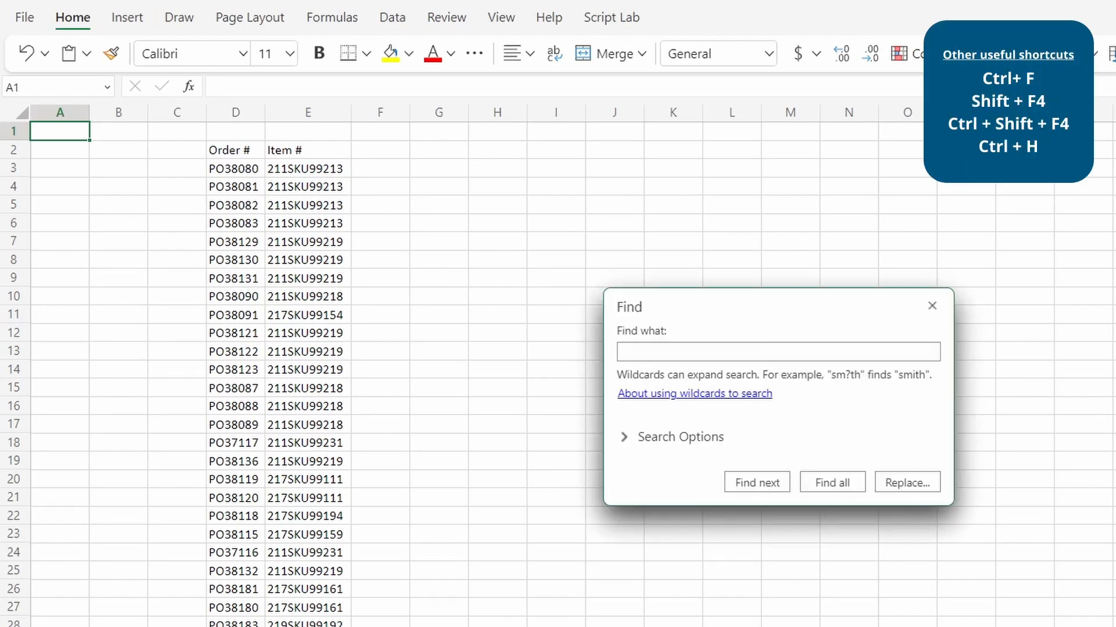
{"action": "type", "text": "211SKU99219"}
{"action": "key", "text": "Return"}
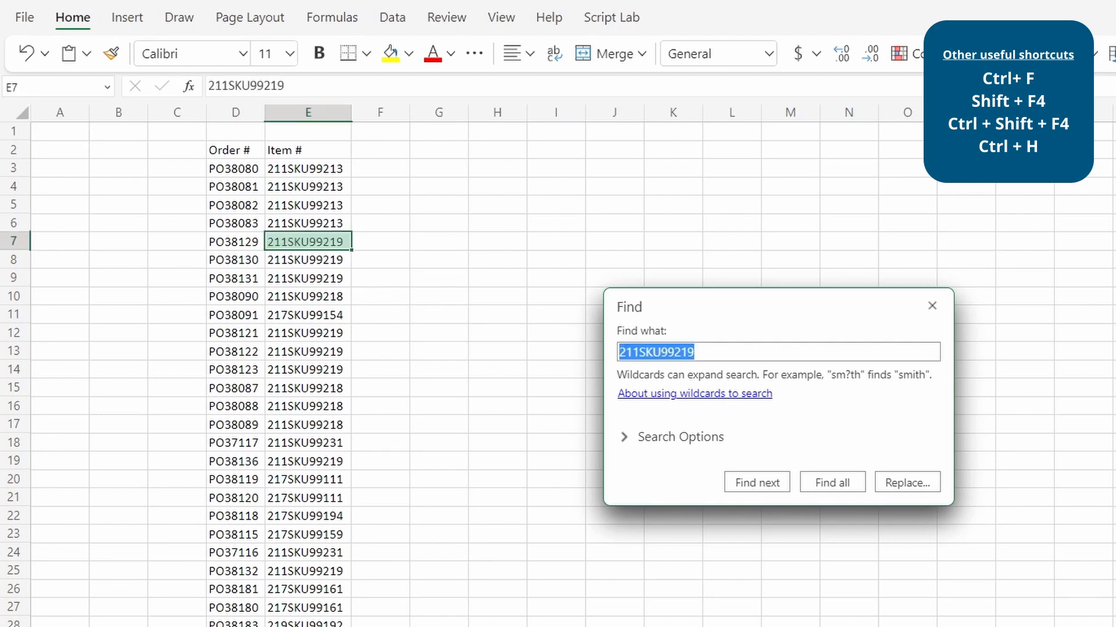
{"action": "key", "text": "Escape"}
{"action": "key", "text": "shift+F4"}
{"action": "key", "text": "shift+F4"}
{"action": "key", "text": "shift+F4"}
{"action": "key", "text": "shift+F4"}
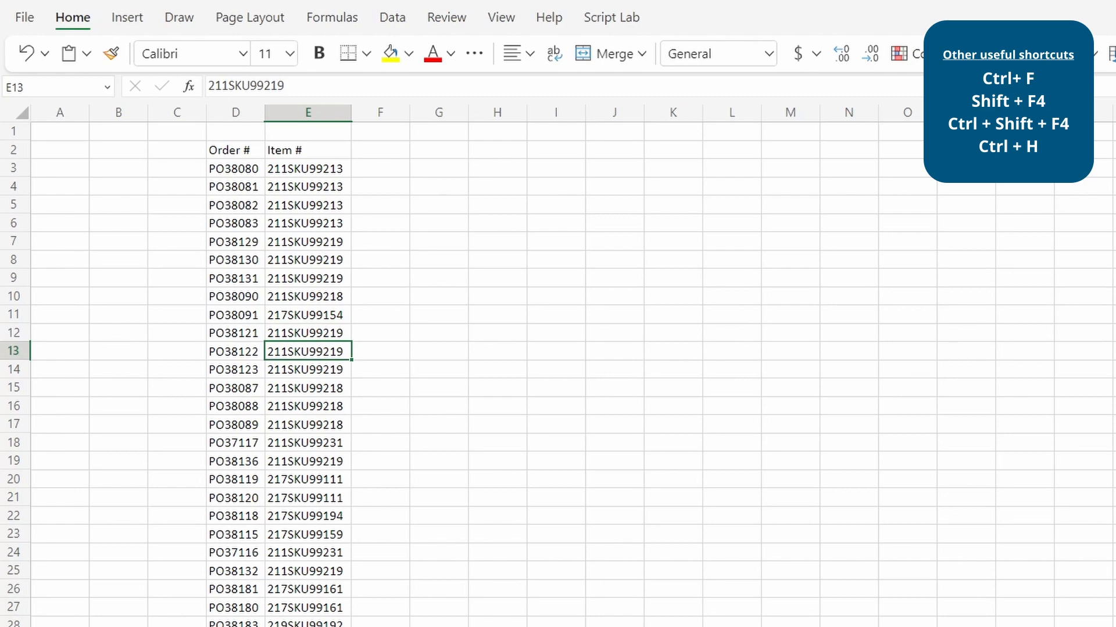
Step: Return to E9 in the Item # column and repeat the search forward through the 211SKU99219 matches to E19
{"action": "key", "text": "Up"}
{"action": "key", "text": "Up"}
{"action": "key", "text": "Up"}
{"action": "key", "text": "Up"}
{"action": "key", "text": "Up"}
{"action": "key", "text": "Up"}
{"action": "key", "text": "Up"}
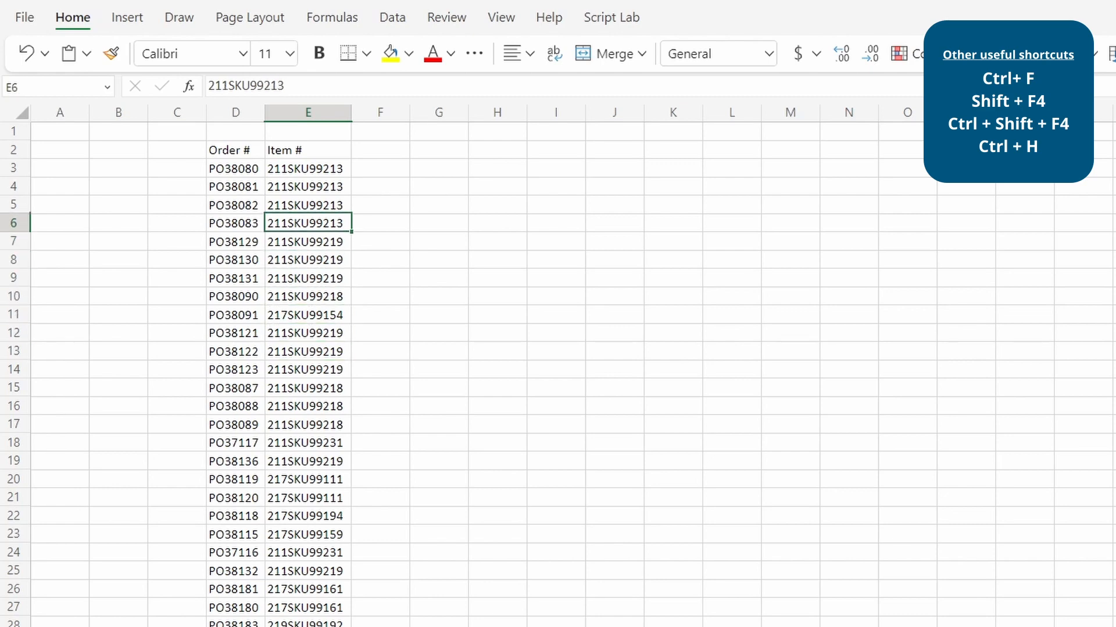
{"action": "key", "text": "Down"}
{"action": "key", "text": "Down"}
{"action": "key", "text": "Down"}
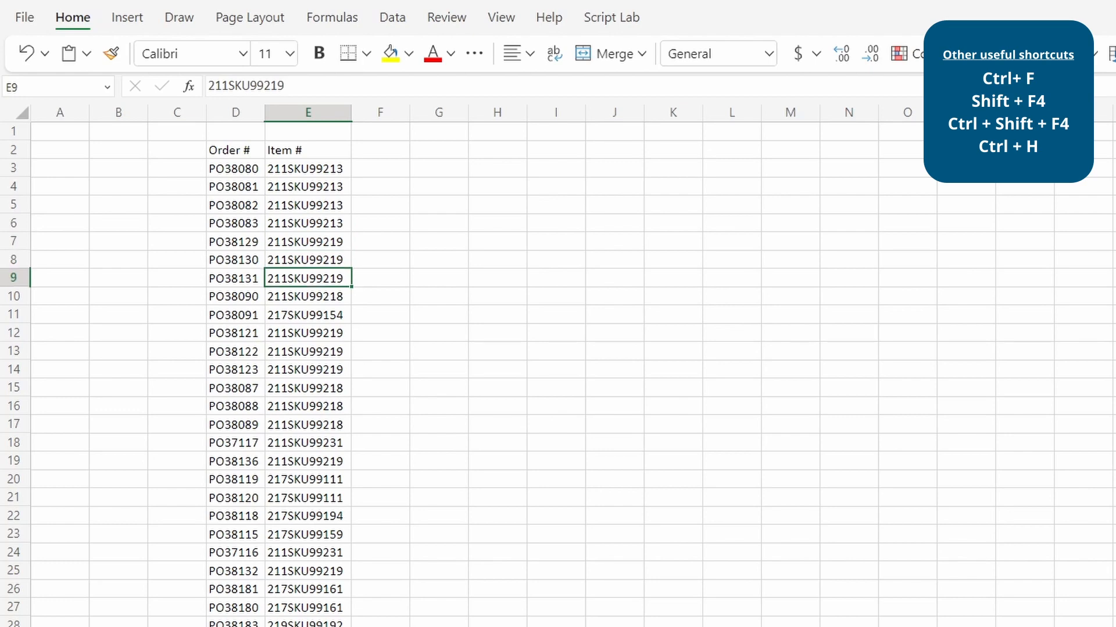
{"action": "key", "text": "shift+F4"}
{"action": "key", "text": "shift+F4"}
{"action": "key", "text": "shift+F4"}
{"action": "key", "text": "shift+F4"}
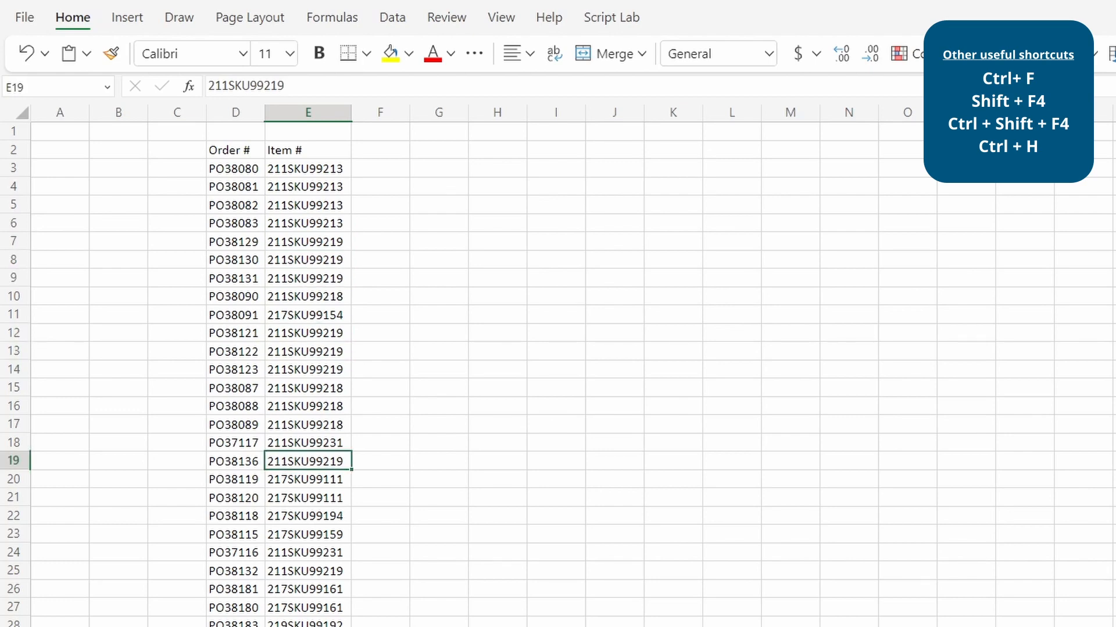
Step: Repeat the 211SKU99219 search backward through the previous matches, including from E16 back to E12
{"action": "key", "text": "ctrl+shift+F4"}
{"action": "key", "text": "ctrl+shift+F4"}
{"action": "key", "text": "ctrl+shift+F4"}
{"action": "key", "text": "Down"}
{"action": "key", "text": "Down"}
{"action": "key", "text": "Down"}
{"action": "key", "text": "Down"}
{"action": "key", "text": "Down"}
{"action": "key", "text": "Down"}
{"action": "key", "text": "Down"}
{"action": "key", "text": "Down"}
{"action": "key", "text": "Down"}
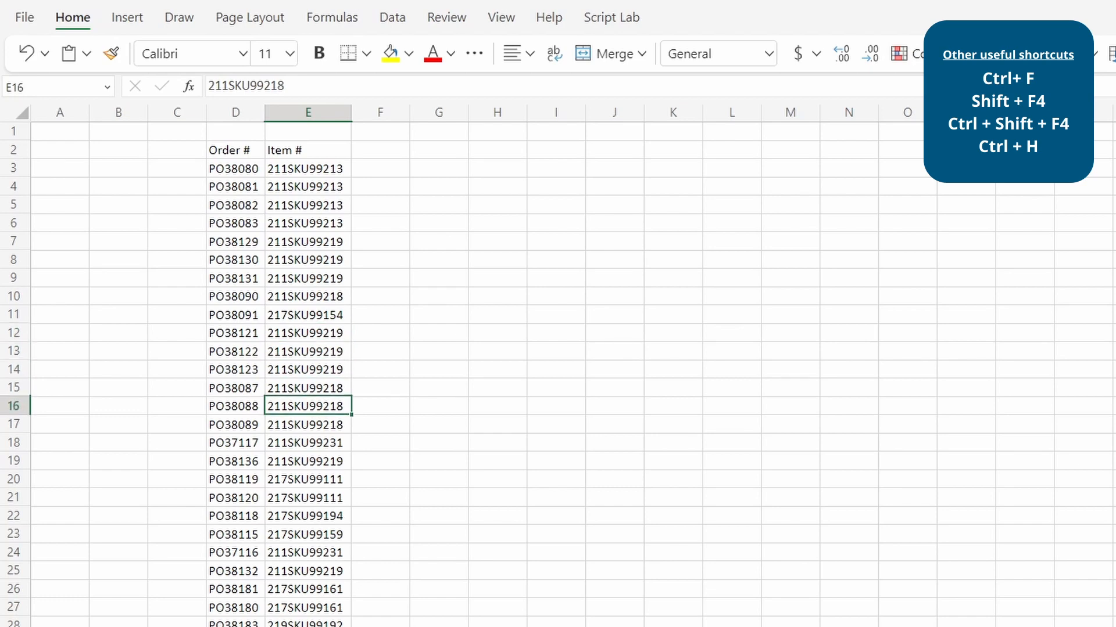
{"action": "key", "text": "ctrl+shift+F4"}
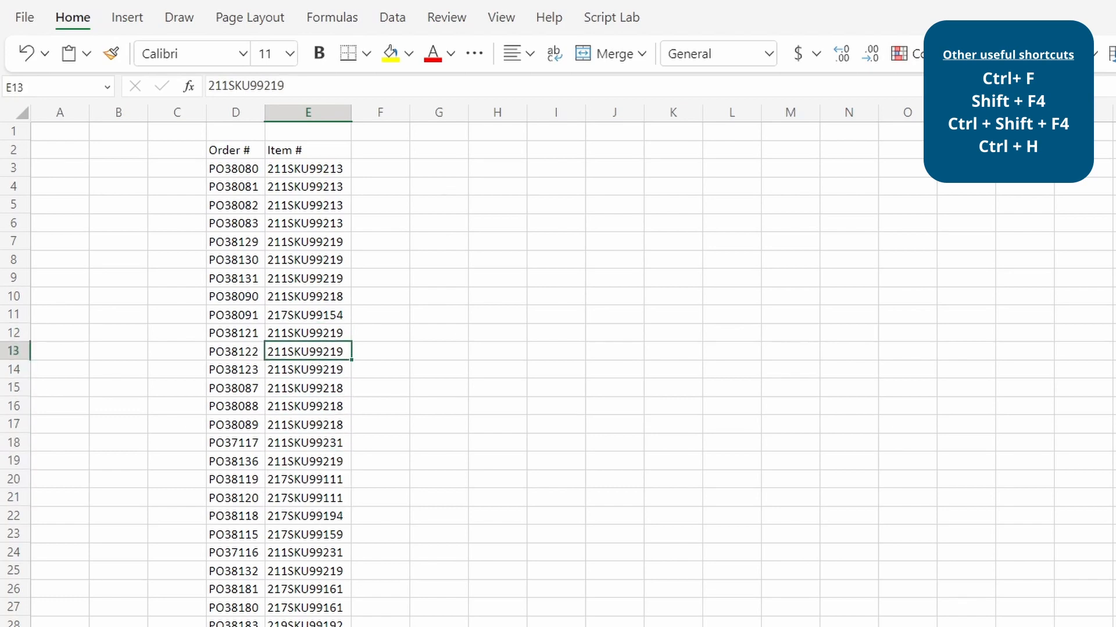
{"action": "key", "text": "ctrl+shift+F4"}
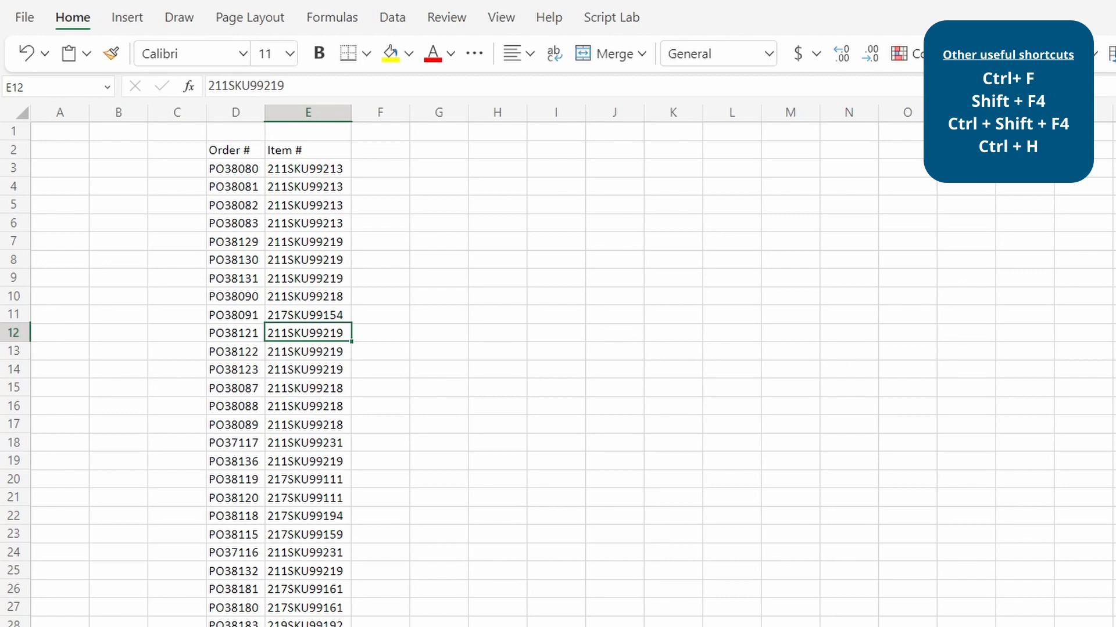
Step: Set up a find and replace that searches for 211SKU99231 and replaces it with 211SKU99219
{"action": "key", "text": "ctrl+h"}
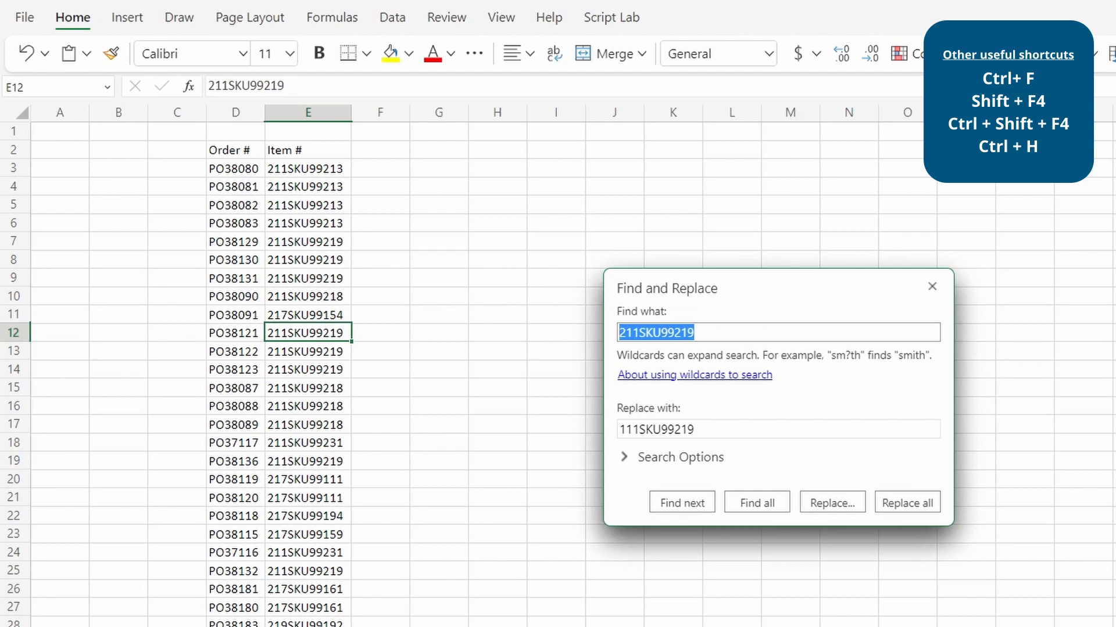
{"action": "type", "text": "211"}
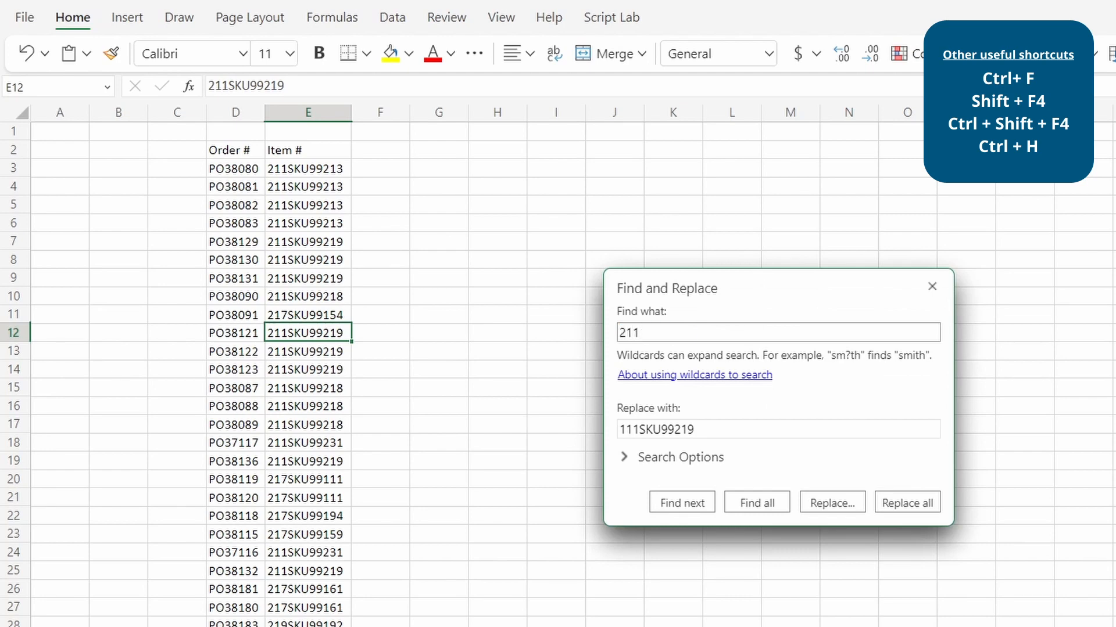
{"action": "type", "text": "SKU99231"}
{"action": "key", "text": "Tab"}
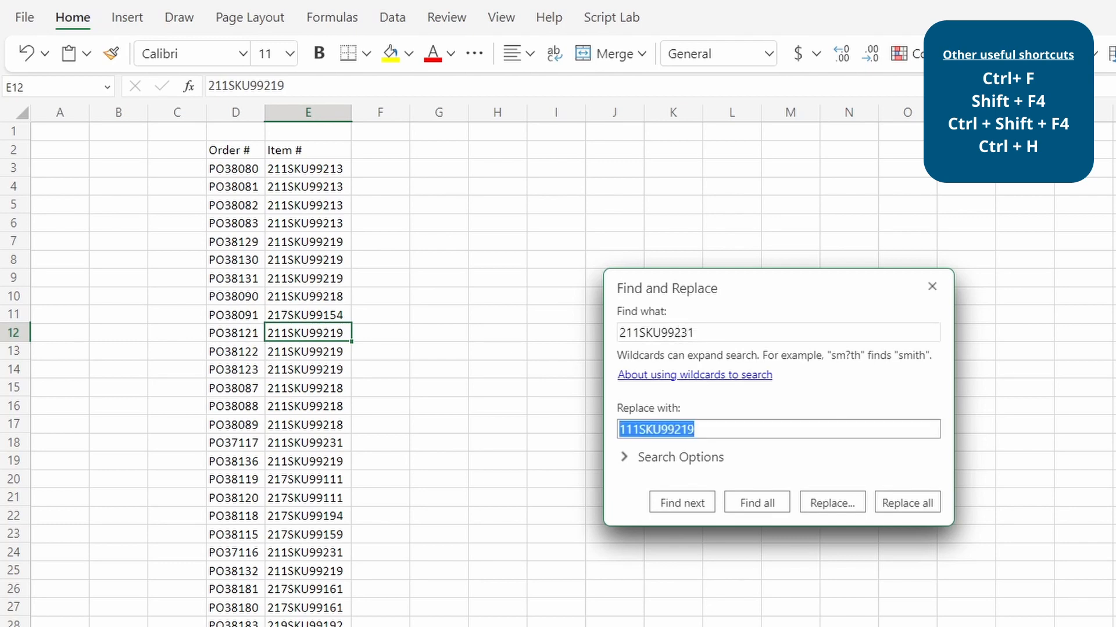
{"action": "type", "text": "211SKU"}
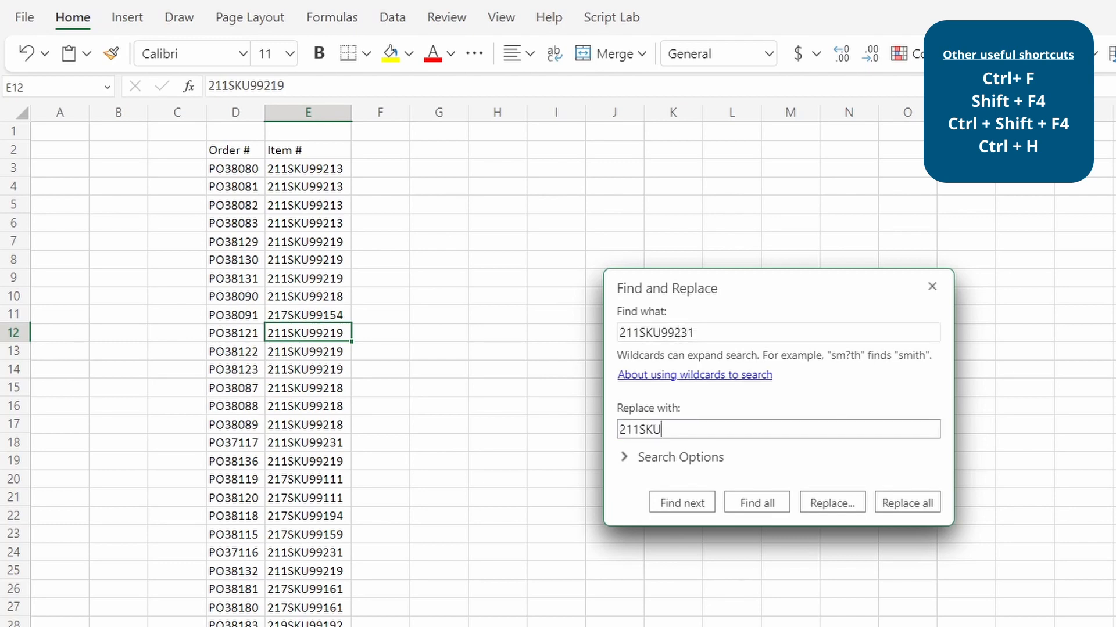
{"action": "type", "text": "99219"}
{"action": "key", "text": "Tab"}
{"action": "key", "text": "Tab"}
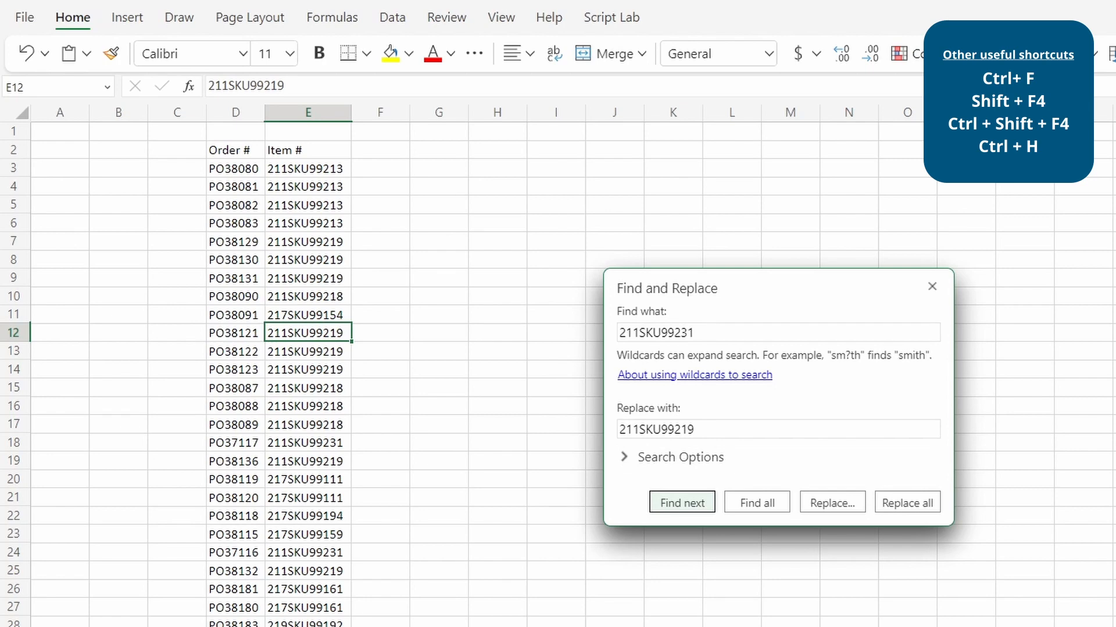
Step: Find the next 211SKU99231 match, replace only that occurrence in E18, and close the Find and Replace dialog
{"action": "key", "text": "Return"}
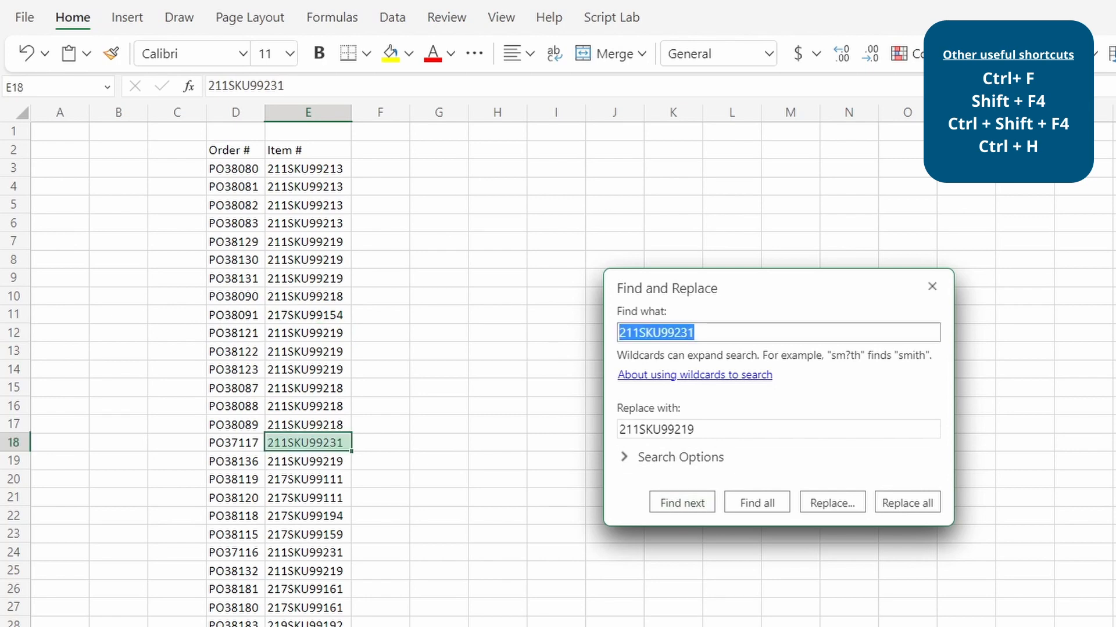
{"action": "key", "text": "Tab"}
{"action": "key", "text": "Tab"}
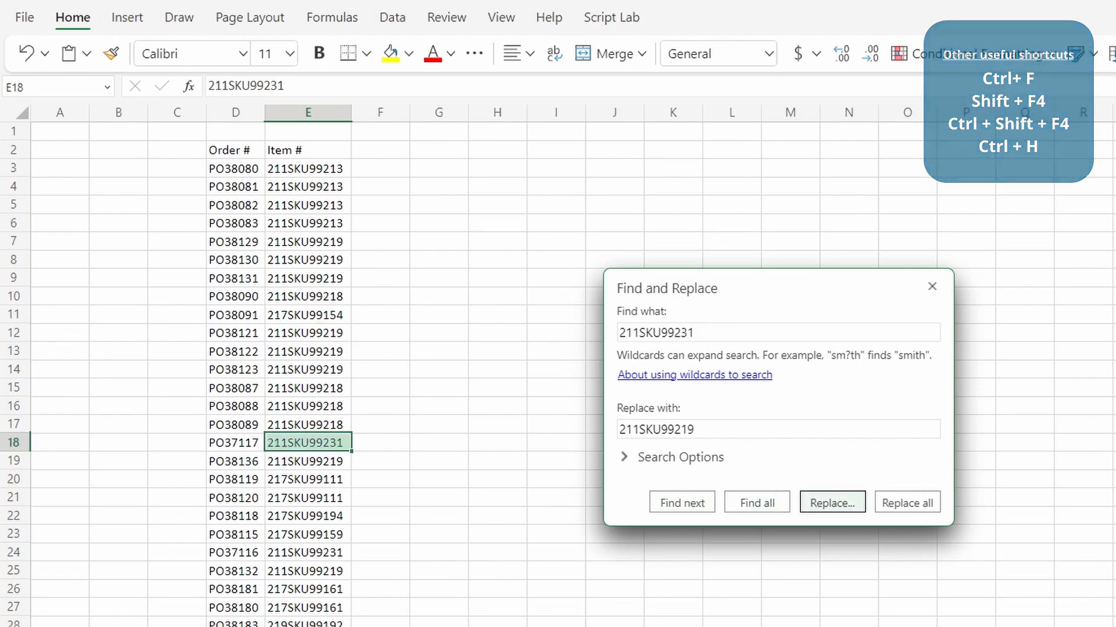
{"action": "key", "text": "Return"}
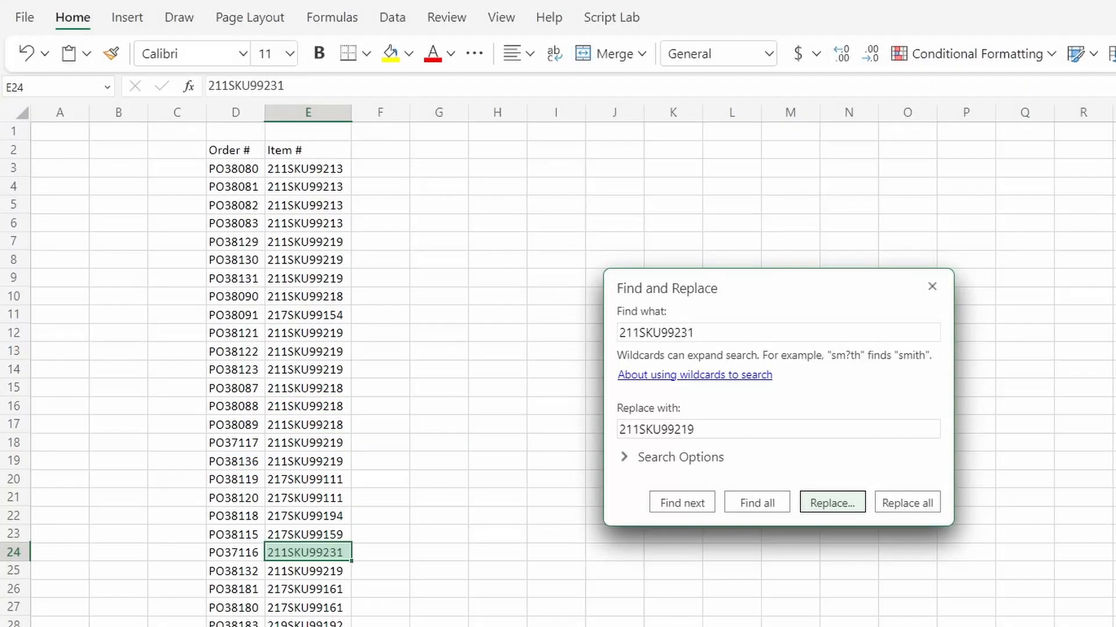
{"action": "key", "text": "Escape"}
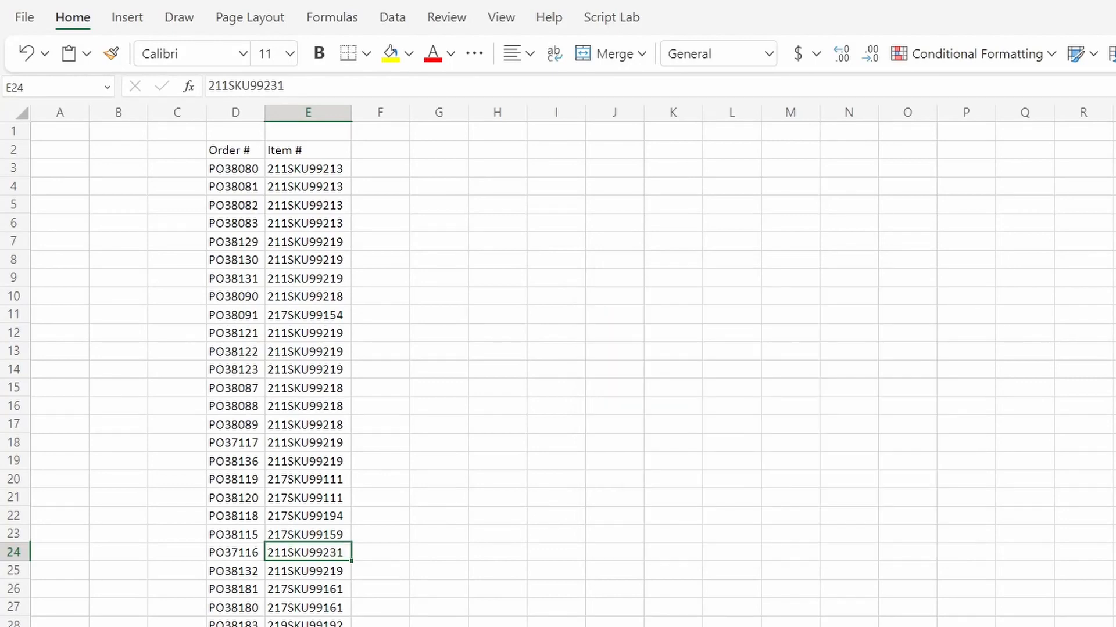
Step: Add filters to the order list headers, filter the Item # column by 211SKU9923, and remove the filters again
{"action": "key", "text": "ctrl+Up"}
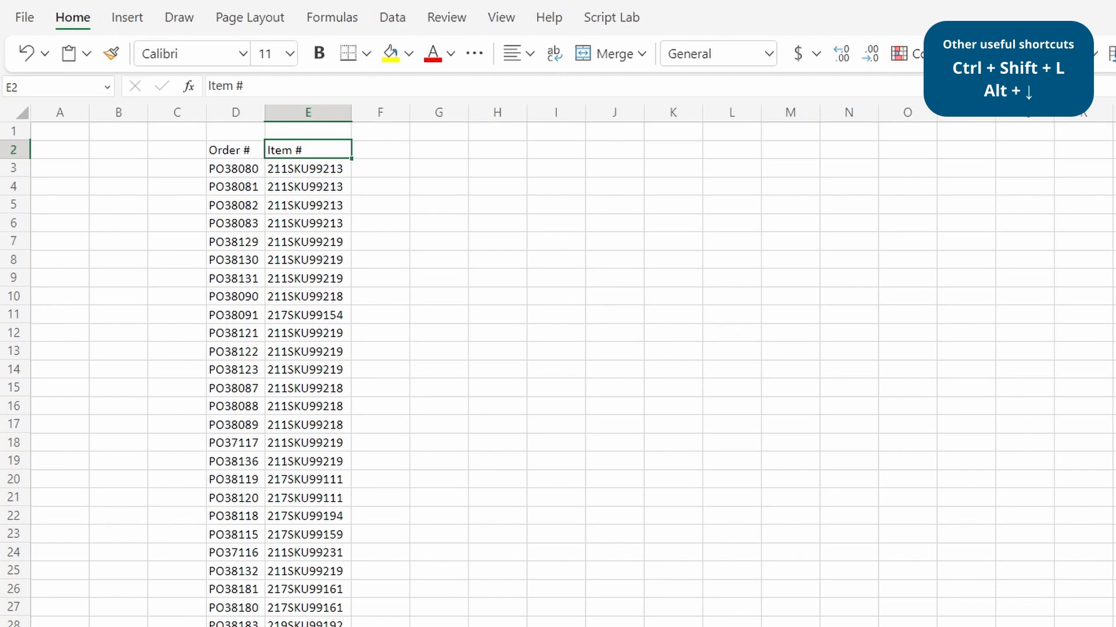
{"action": "key", "text": "ctrl+shift+l"}
{"action": "key", "text": "alt+Down"}
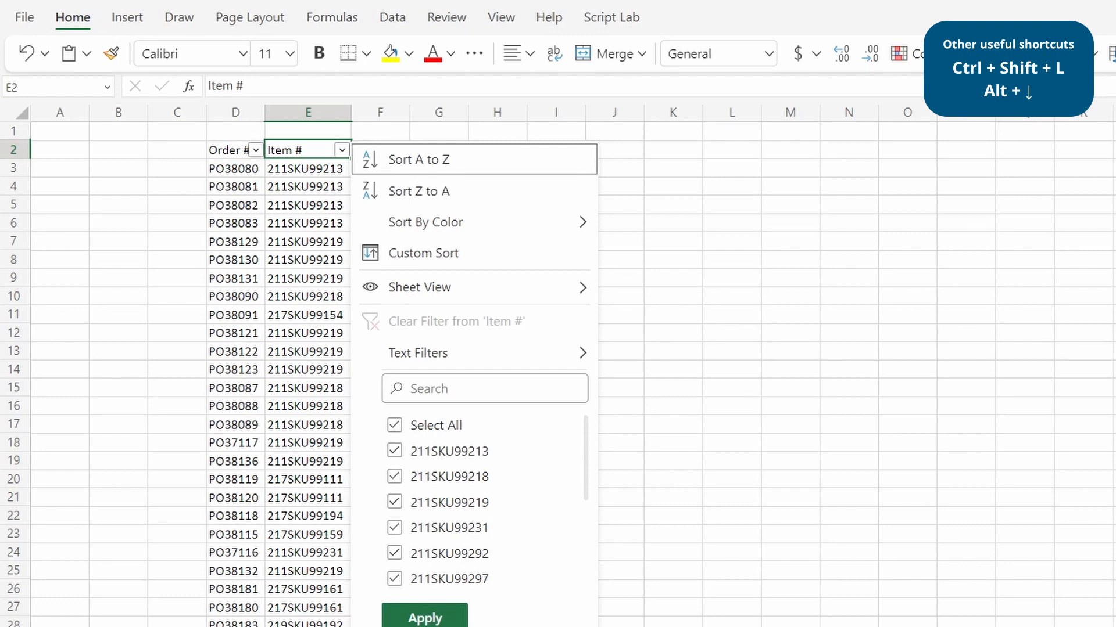
{"action": "key", "text": "Down"}
{"action": "key", "text": "Down"}
{"action": "key", "text": "Down"}
{"action": "key", "text": "Down"}
{"action": "key", "text": "Down"}
{"action": "key", "text": "Down"}
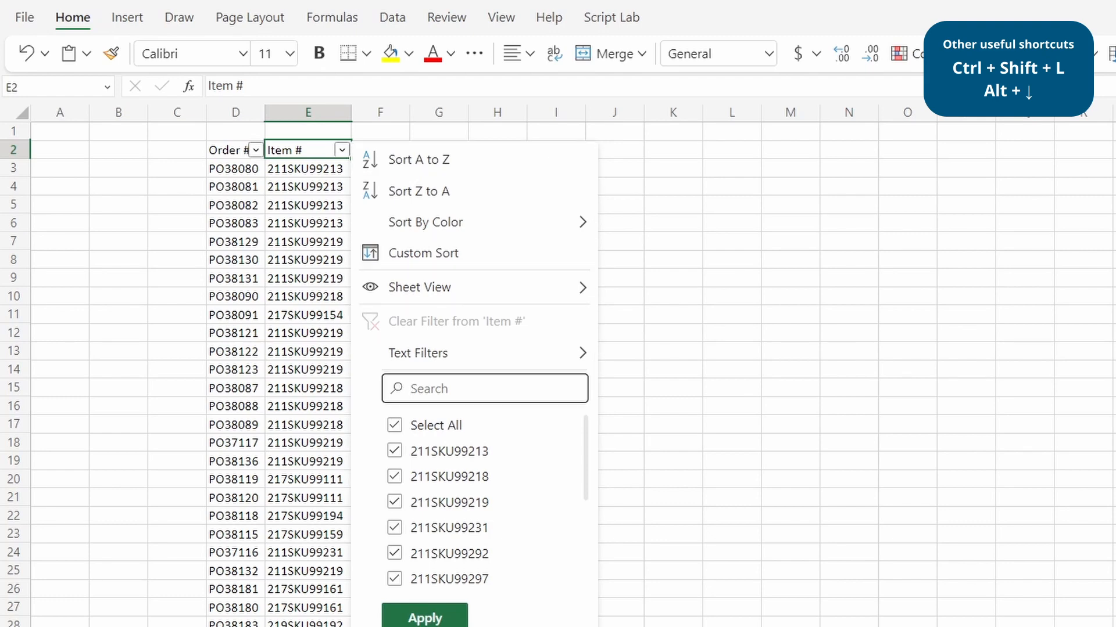
{"action": "type", "text": "211"}
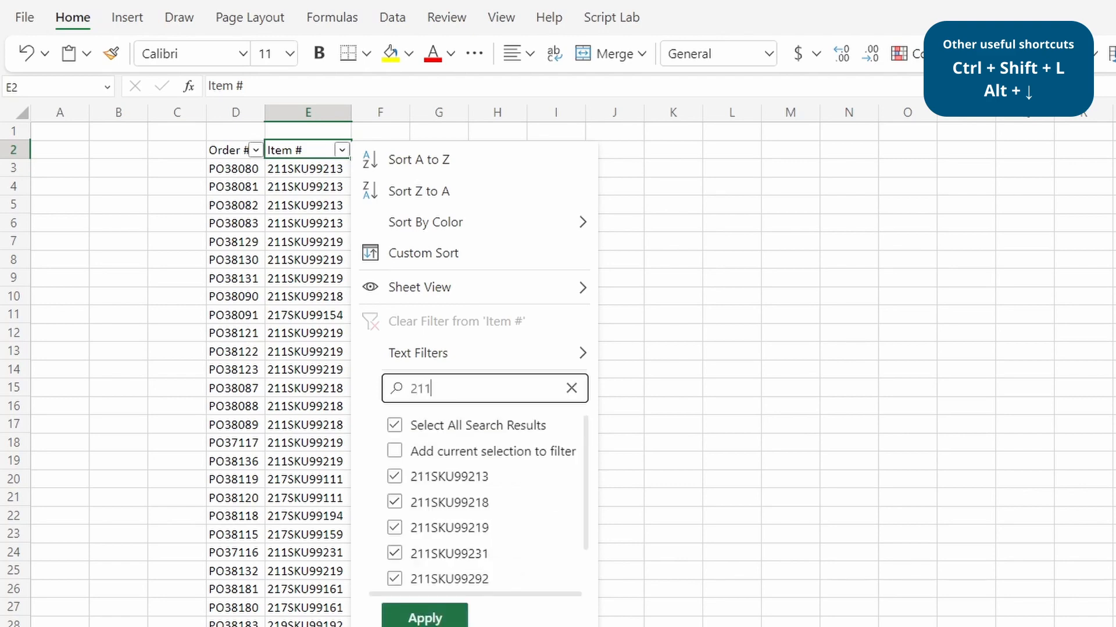
{"action": "type", "text": "SKU9923"}
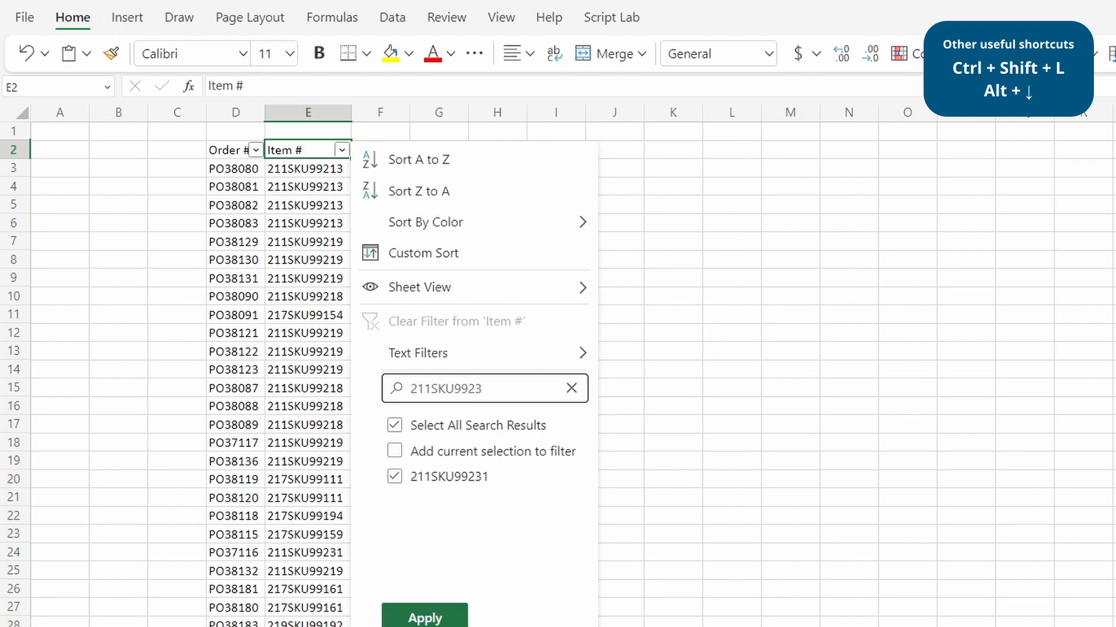
{"action": "key", "text": "Return"}
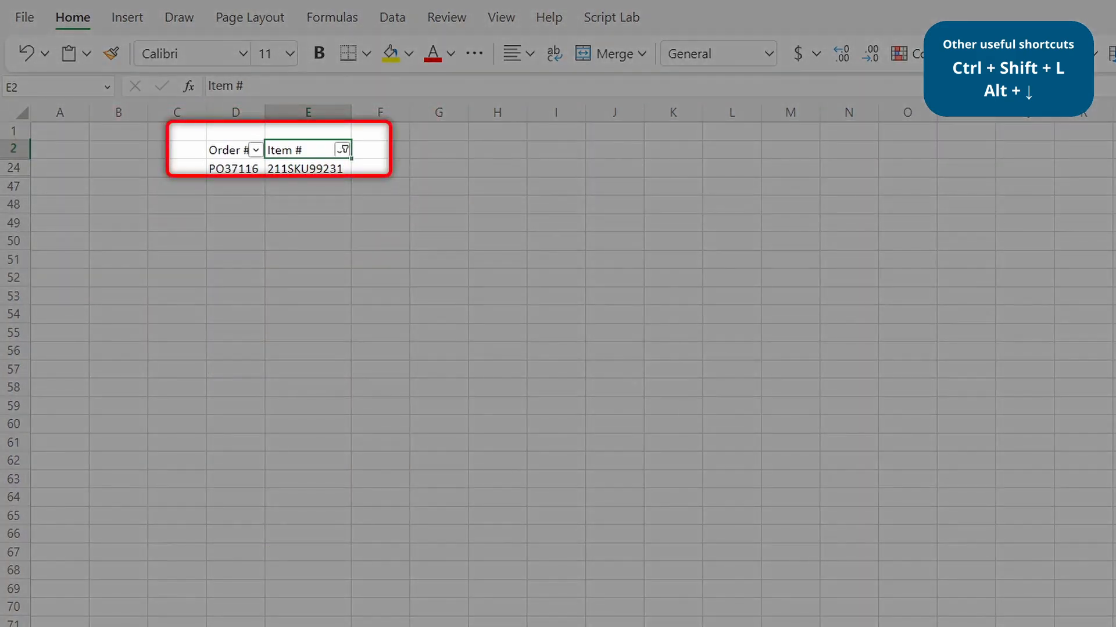
{"action": "key", "text": "ctrl+shift+l"}
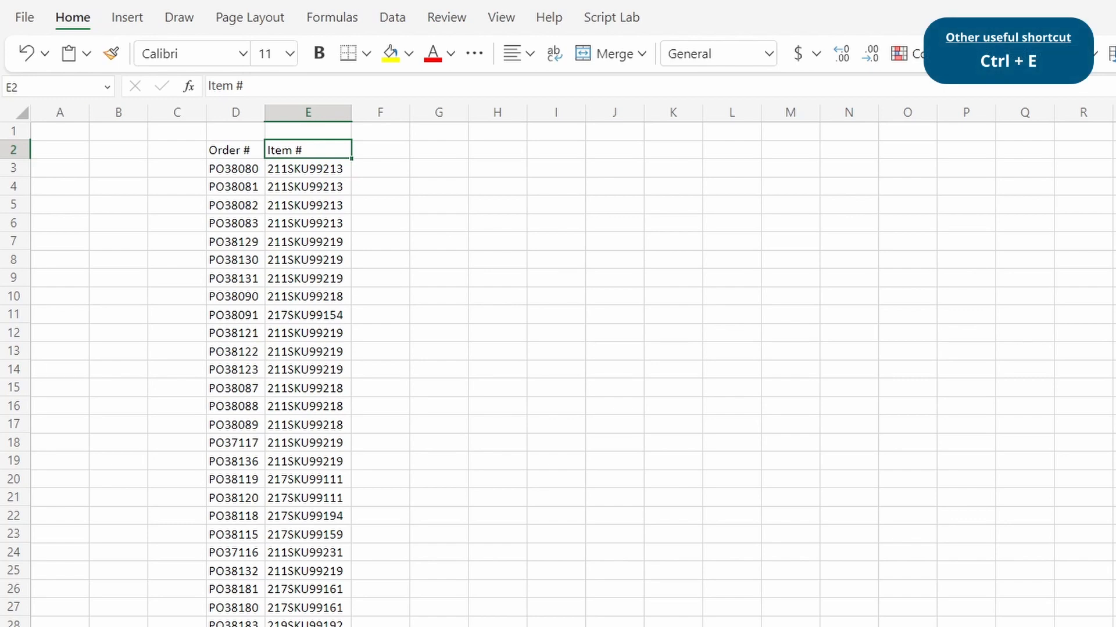
Step: Enter 99213 in F3 beside the first item number and try Flash Fill from F4 down the column
{"action": "key", "text": "Right"}
{"action": "key", "text": "Down"}
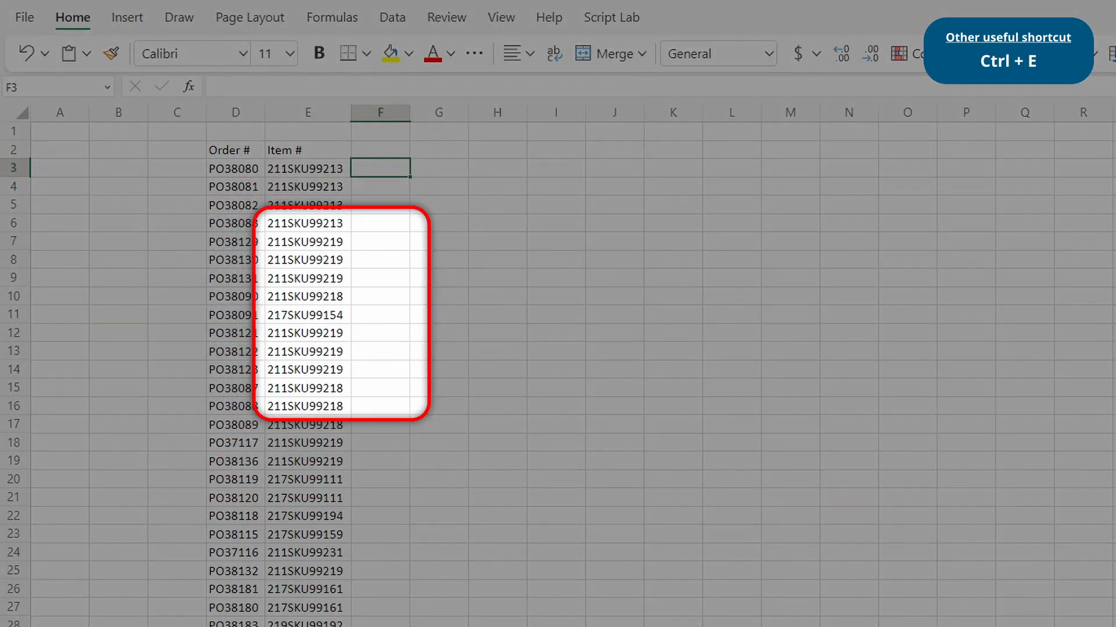
{"action": "type", "text": "99213"}
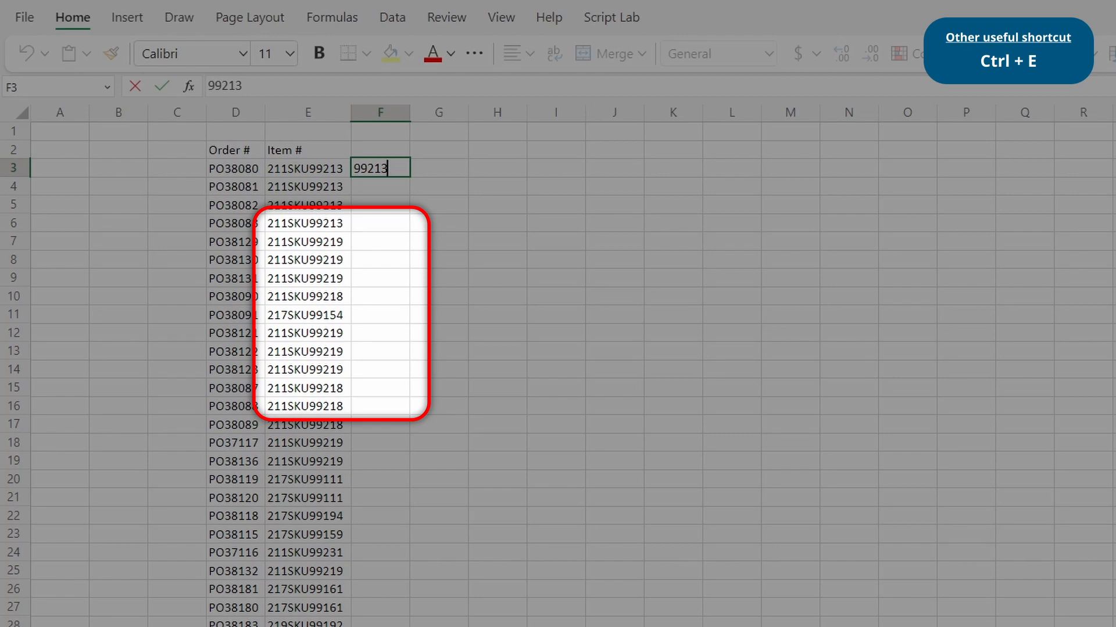
{"action": "key", "text": "Return"}
{"action": "key", "text": "ctrl+e"}
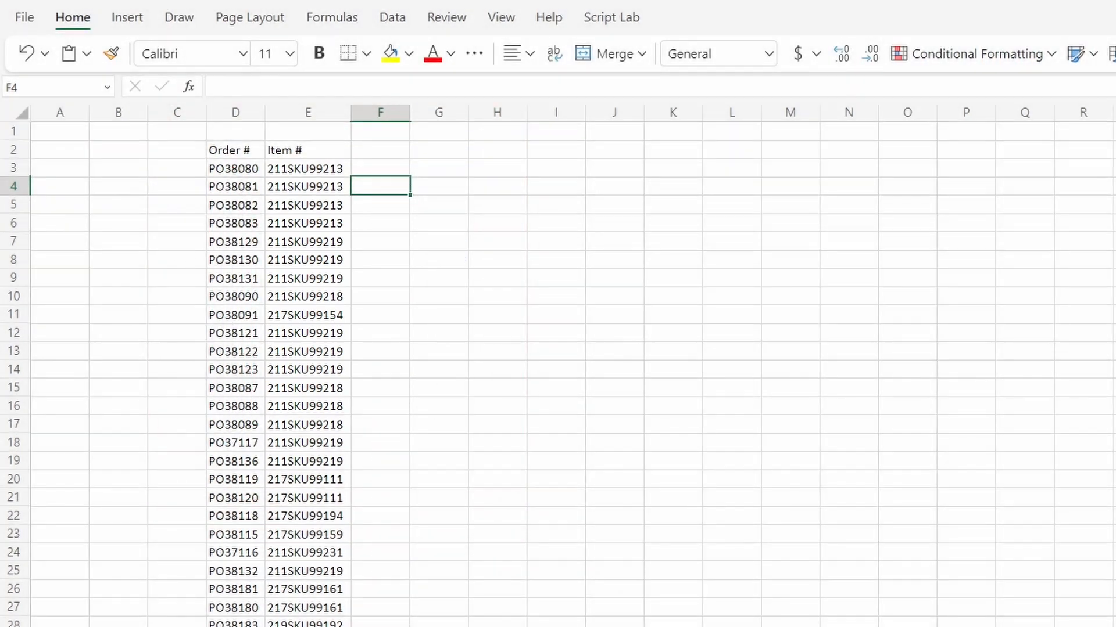
Step: Convert the order list D2:E46 into a table that has headers, starting from the Item # header in E2
{"action": "key", "text": "Up"}
{"action": "key", "text": "Up"}
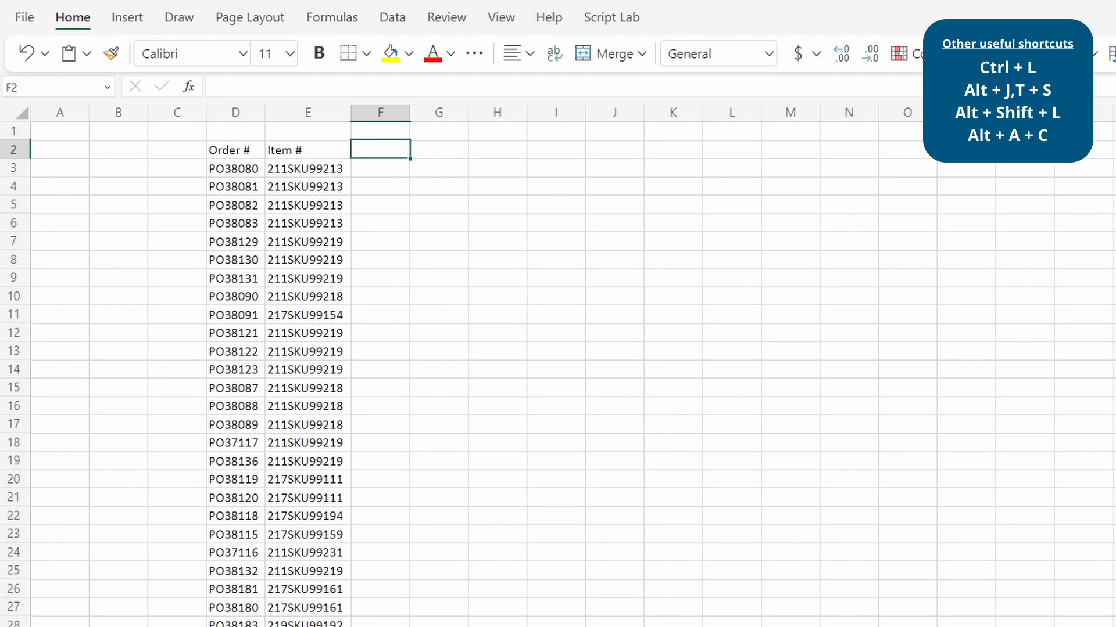
{"action": "key", "text": "Left"}
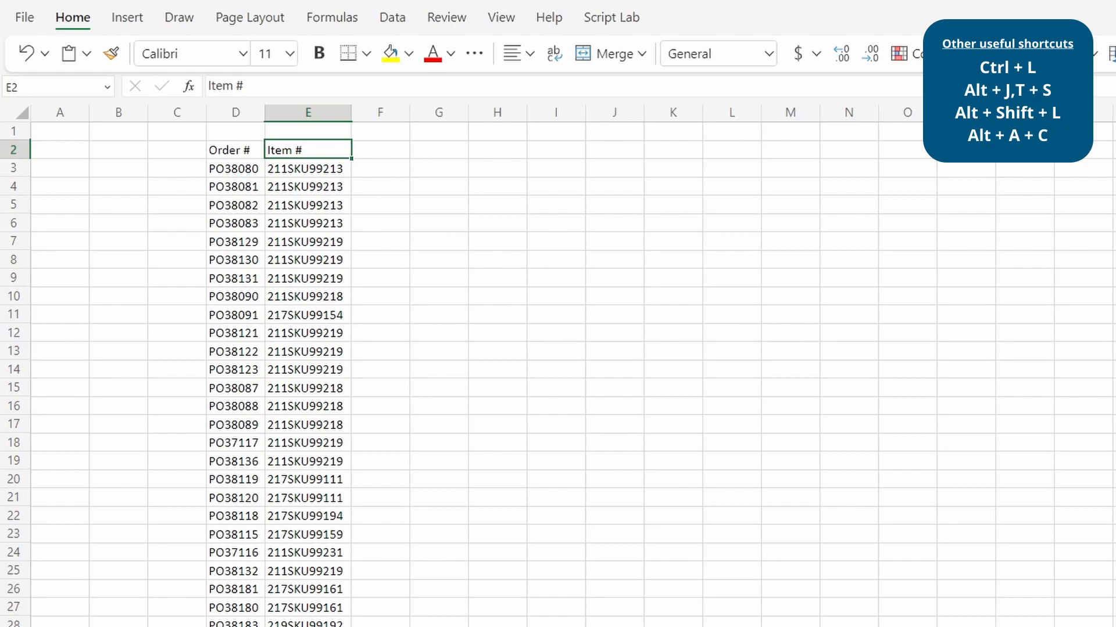
{"action": "key", "text": "ctrl+l"}
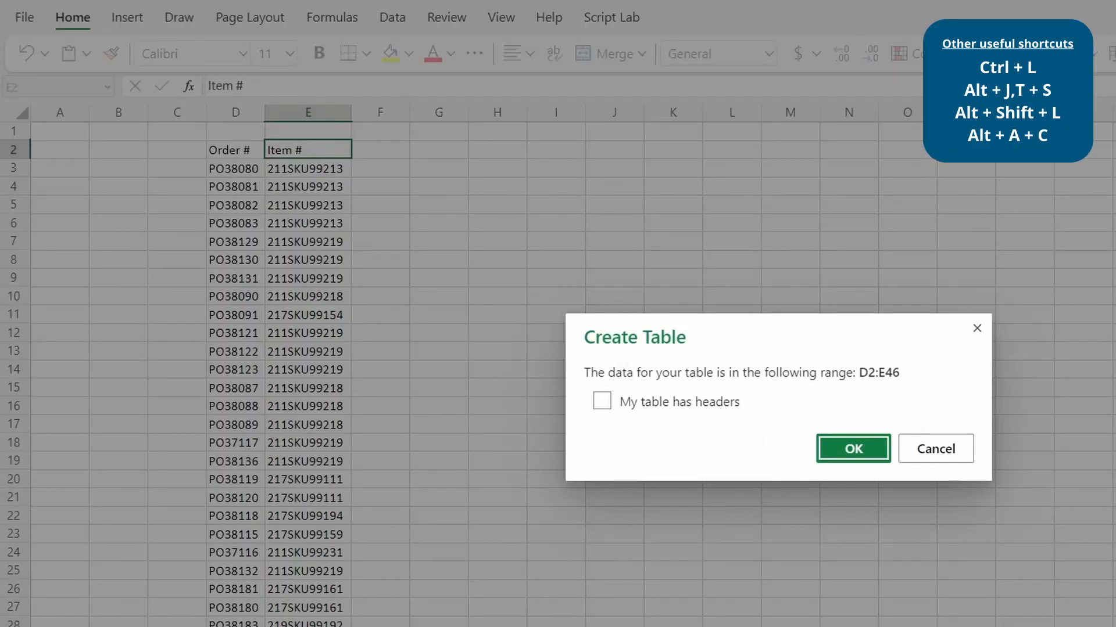
{"action": "key", "text": "Tab"}
{"action": "key", "text": "Tab"}
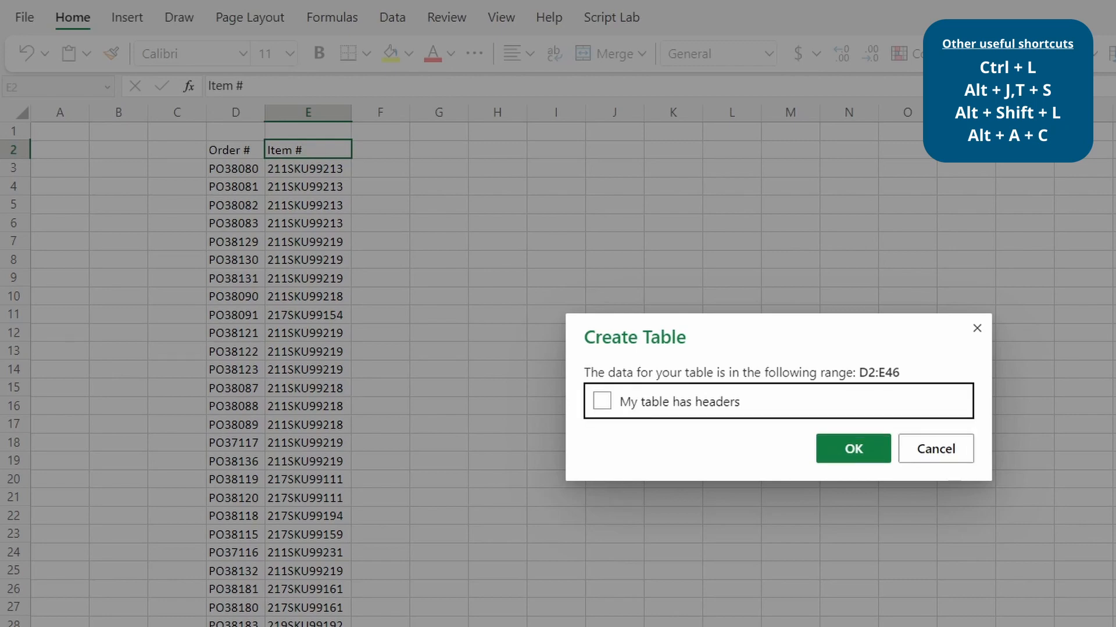
{"action": "key", "text": "space"}
{"action": "key", "text": "Tab"}
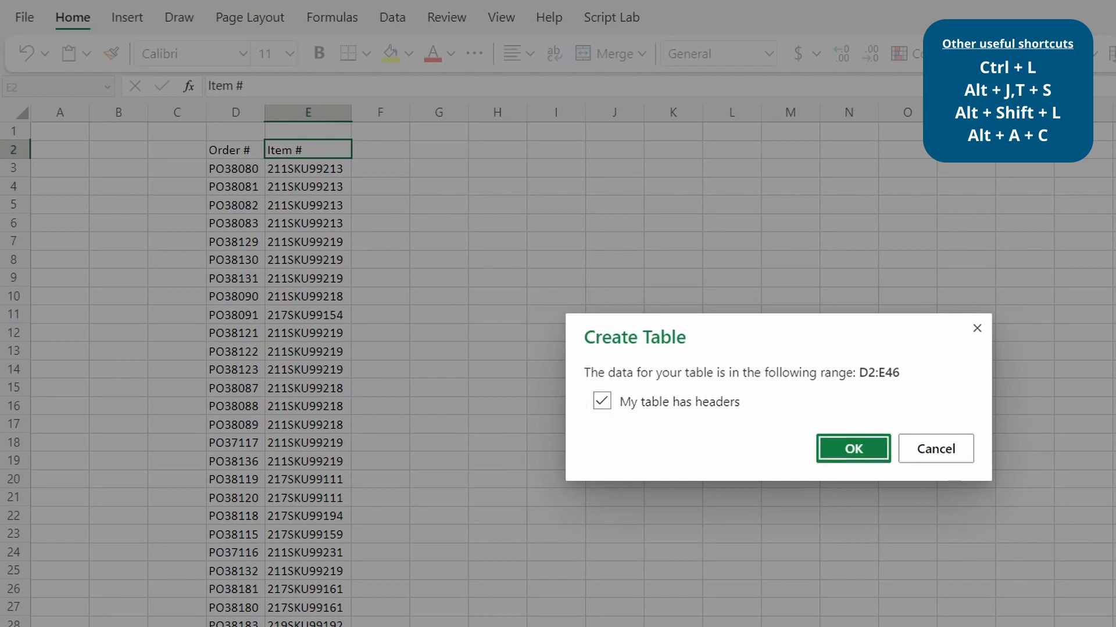
{"action": "key", "text": "Return"}
Step: Apply the Green, Table Style Light 14 style to the order table and reduce the selection to D2
{"action": "key", "text": "alt"}
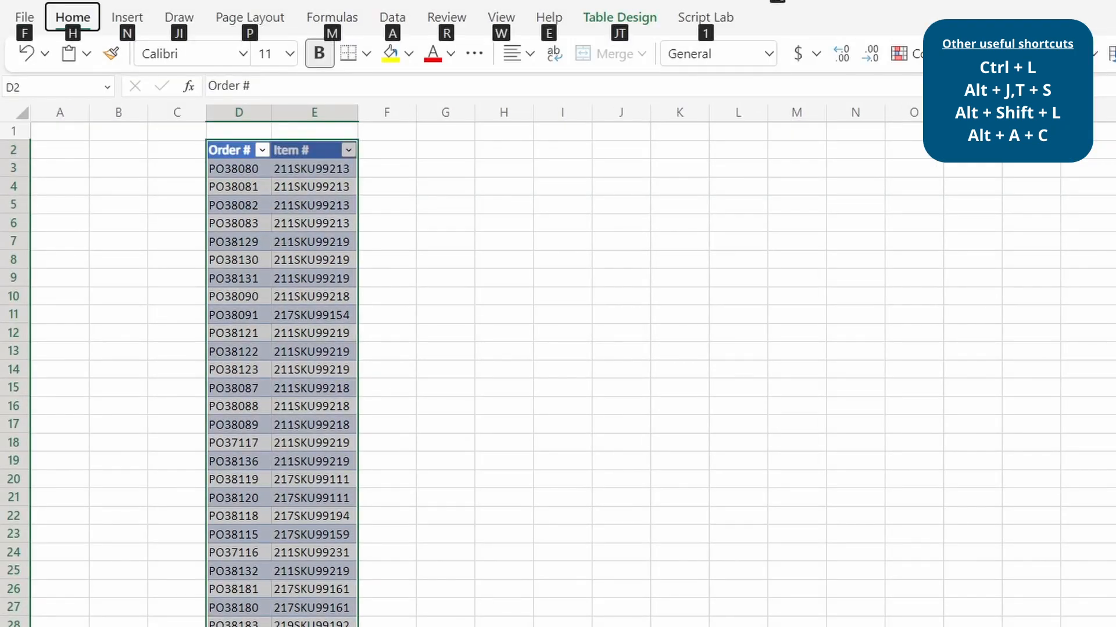
{"action": "key", "text": "j"}
{"action": "key", "text": "t"}
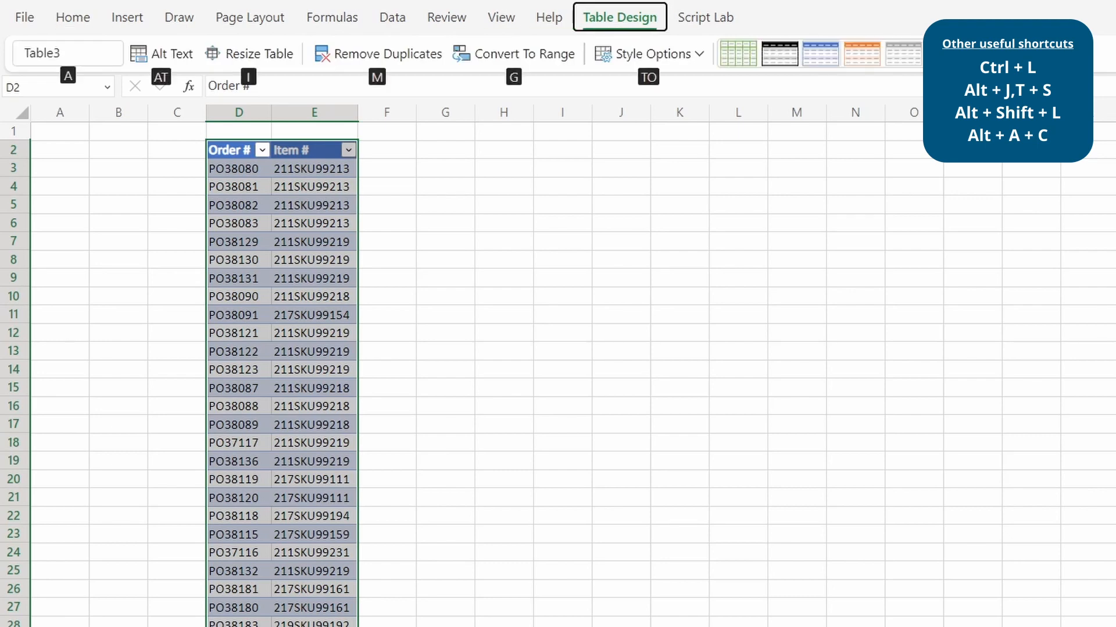
{"action": "key", "text": "s"}
{"action": "key", "text": "Down"}
{"action": "key", "text": "Down"}
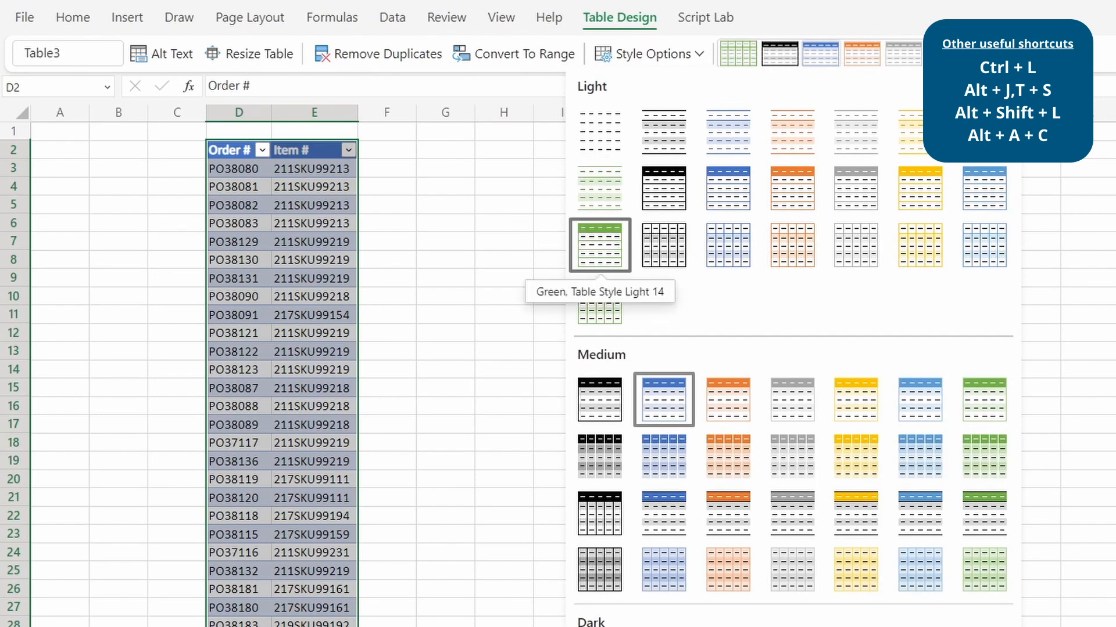
{"action": "key", "text": "Return"}
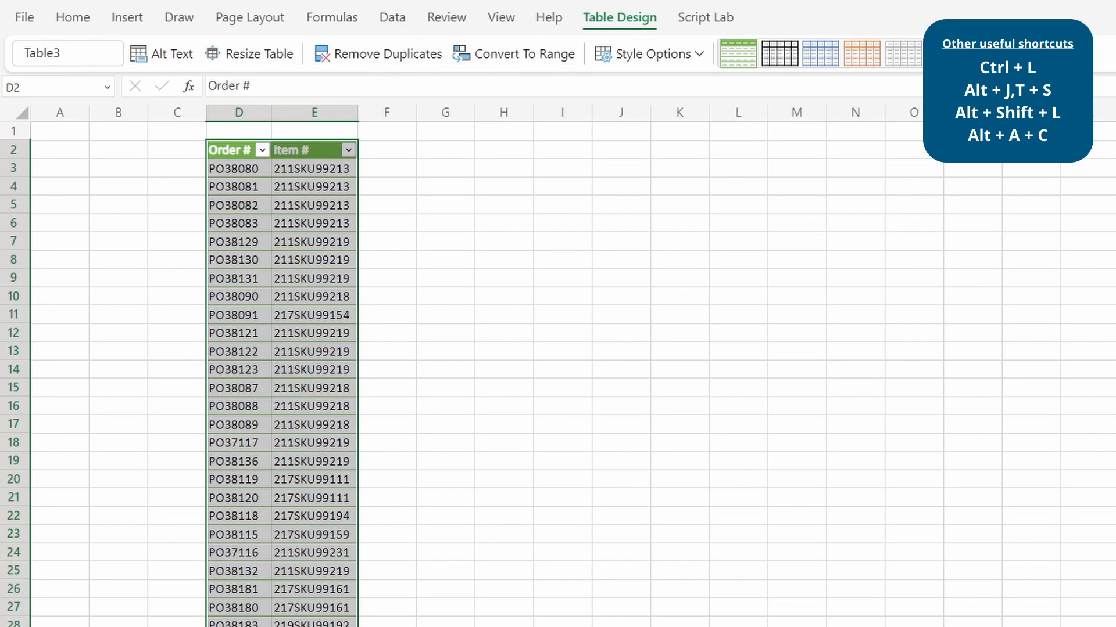
{"action": "key", "text": "shift+BackSpace"}
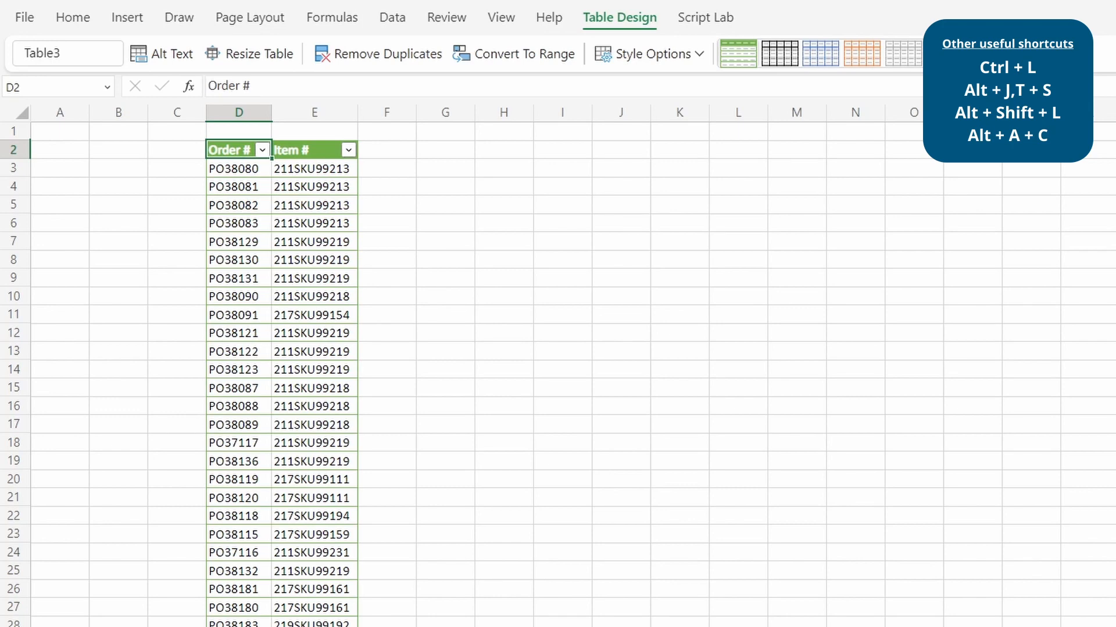
Step: From cell E5 inside the table, filter the Item # column by the search text 211SKU9923
{"action": "key", "text": "Down"}
{"action": "key", "text": "Down"}
{"action": "key", "text": "Down"}
{"action": "key", "text": "Right"}
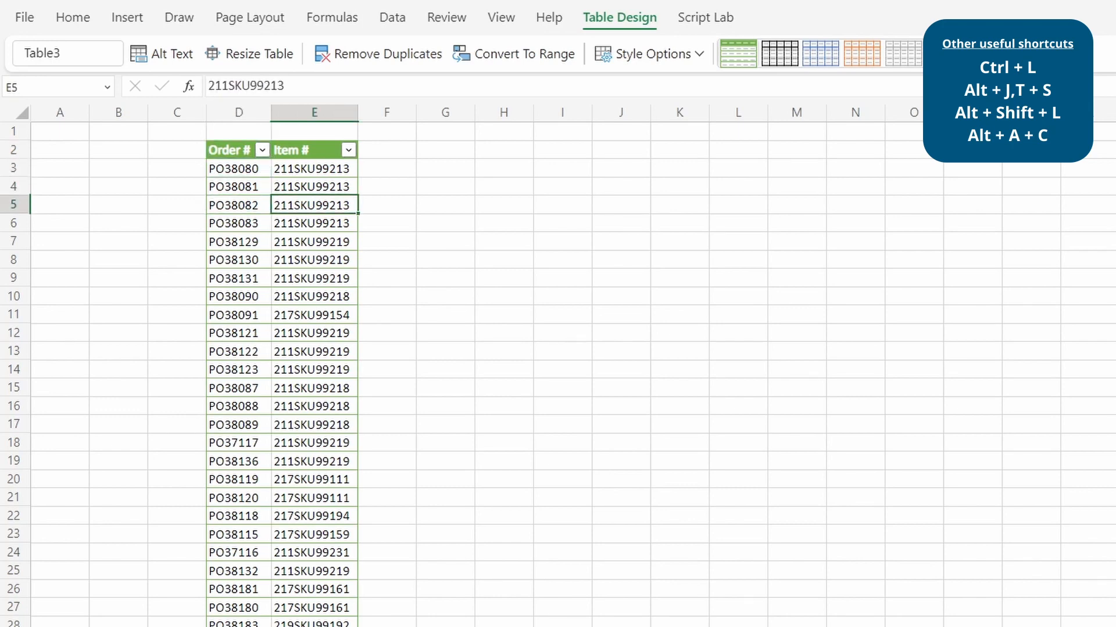
{"action": "key", "text": "alt+Down"}
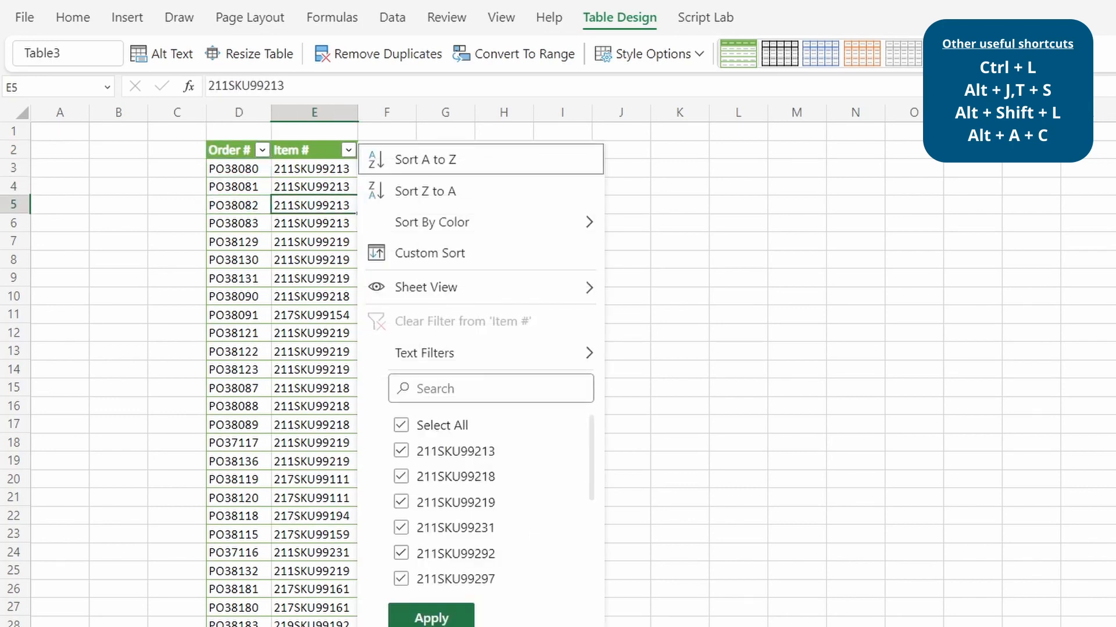
{"action": "key", "text": "Down"}
{"action": "key", "text": "Down"}
{"action": "key", "text": "Down"}
{"action": "key", "text": "Down"}
{"action": "key", "text": "Down"}
{"action": "key", "text": "Down"}
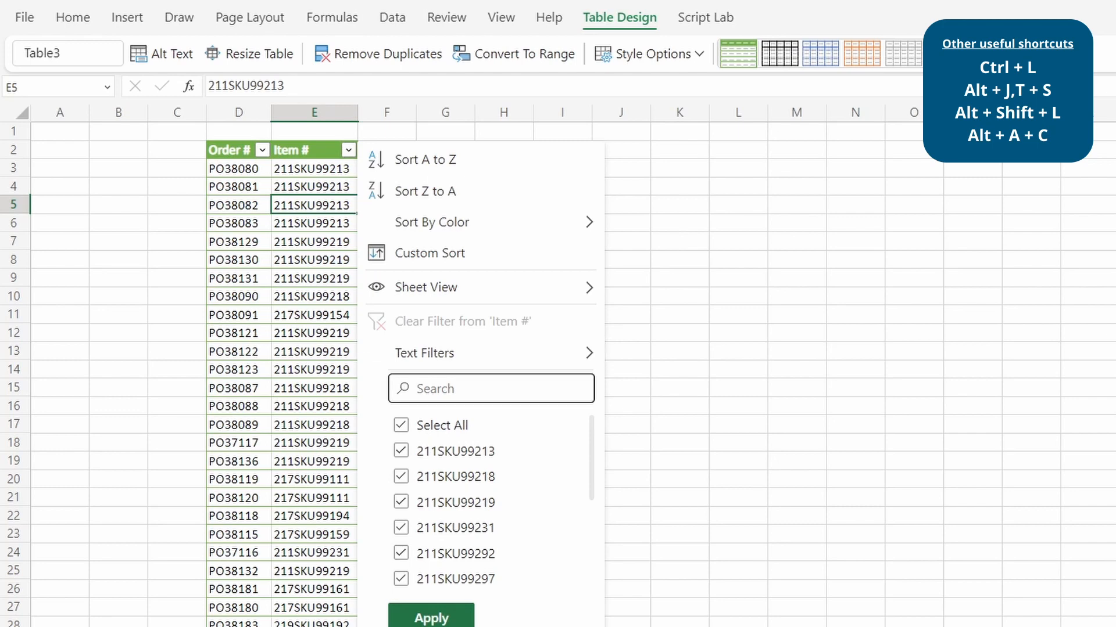
{"action": "type", "text": "211"}
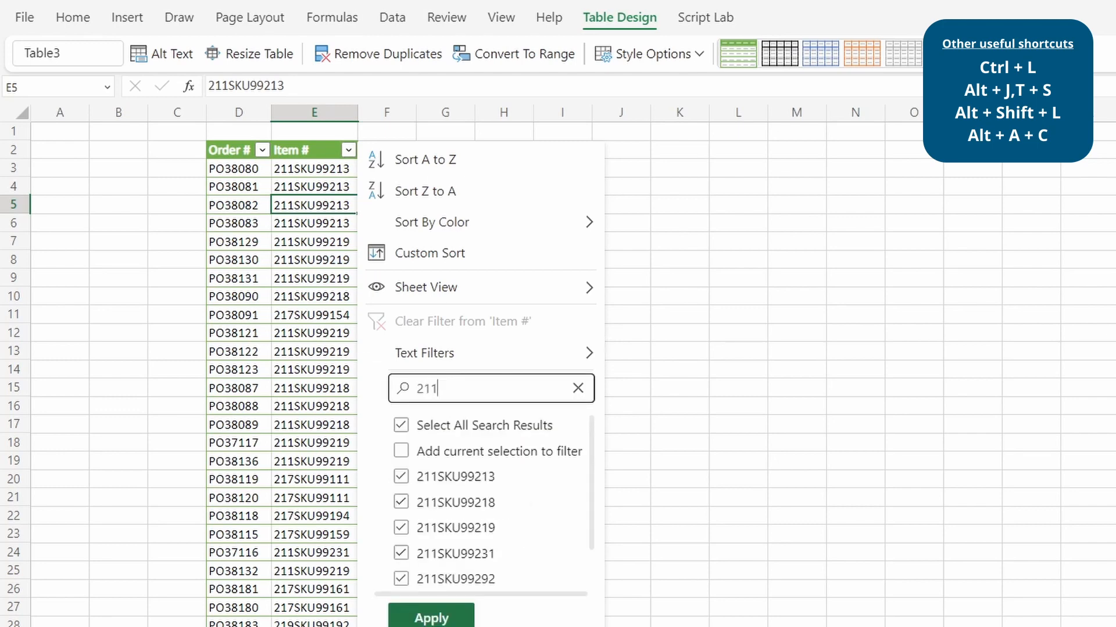
{"action": "type", "text": "SKU9923"}
{"action": "key", "text": "Return"}
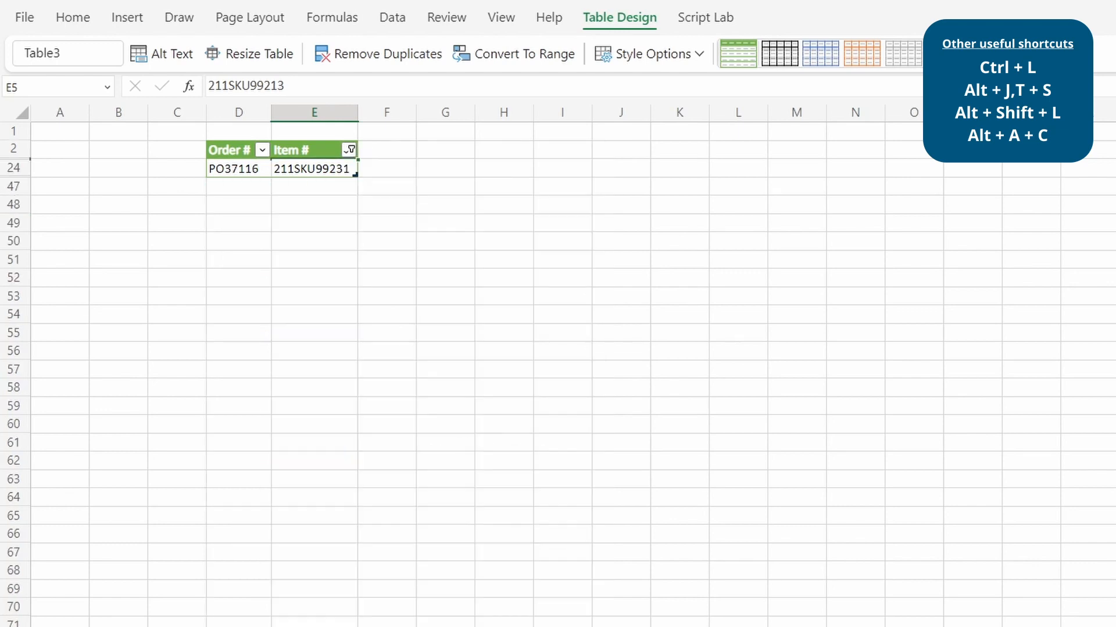
Step: Clear the Item # filter from the order table
{"action": "key", "text": "alt+a"}
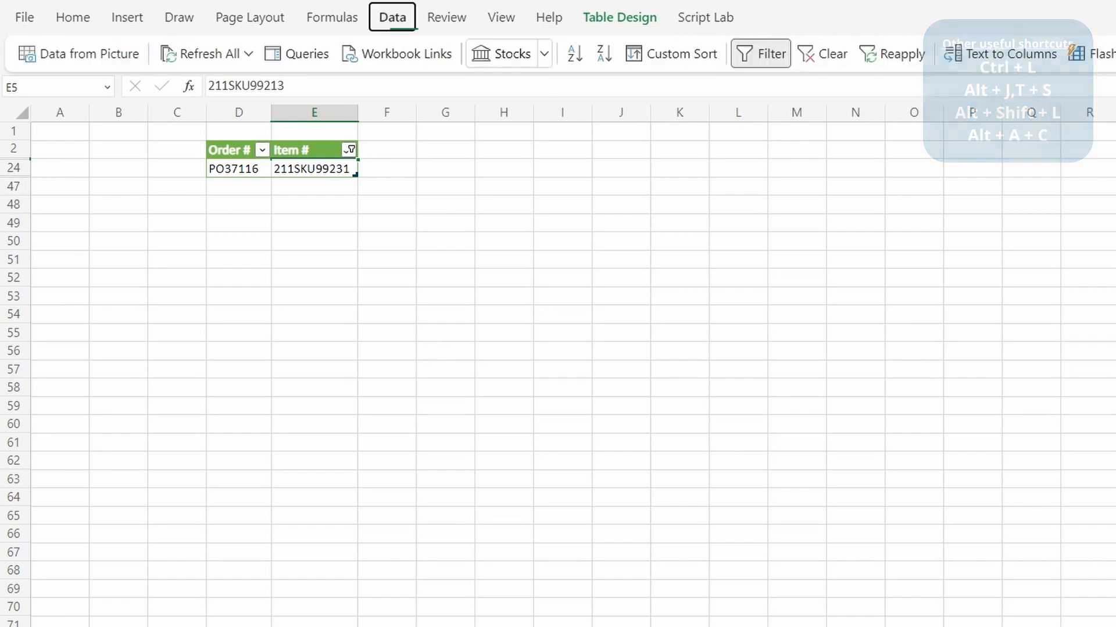
{"action": "key", "text": "c"}
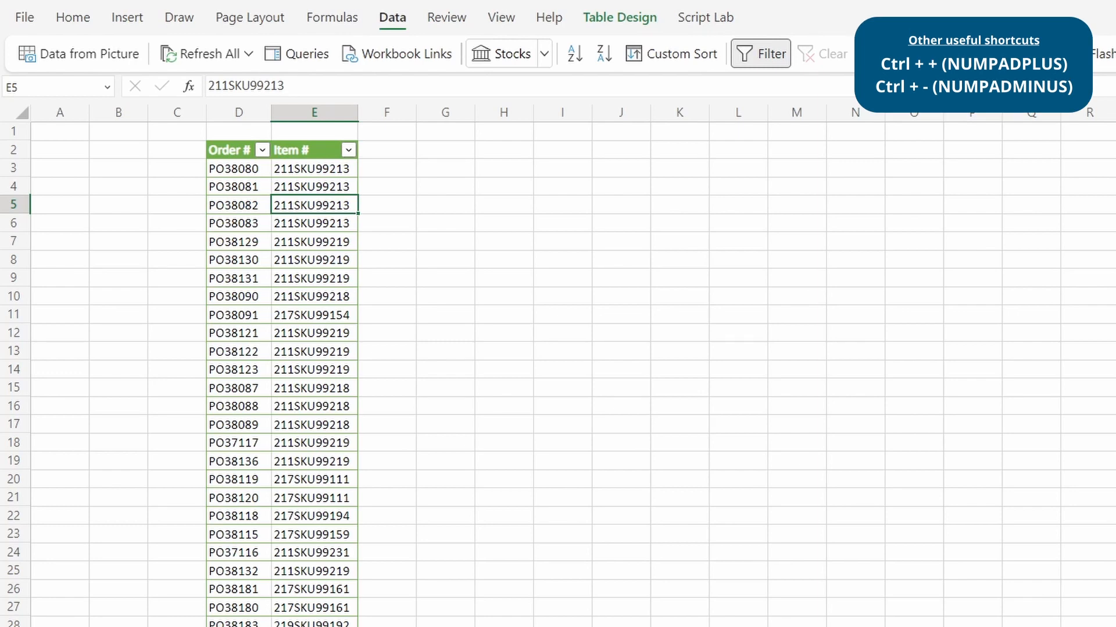
Step: Insert a blank table row above E5 and delete it again
{"action": "key", "text": "ctrl+plus"}
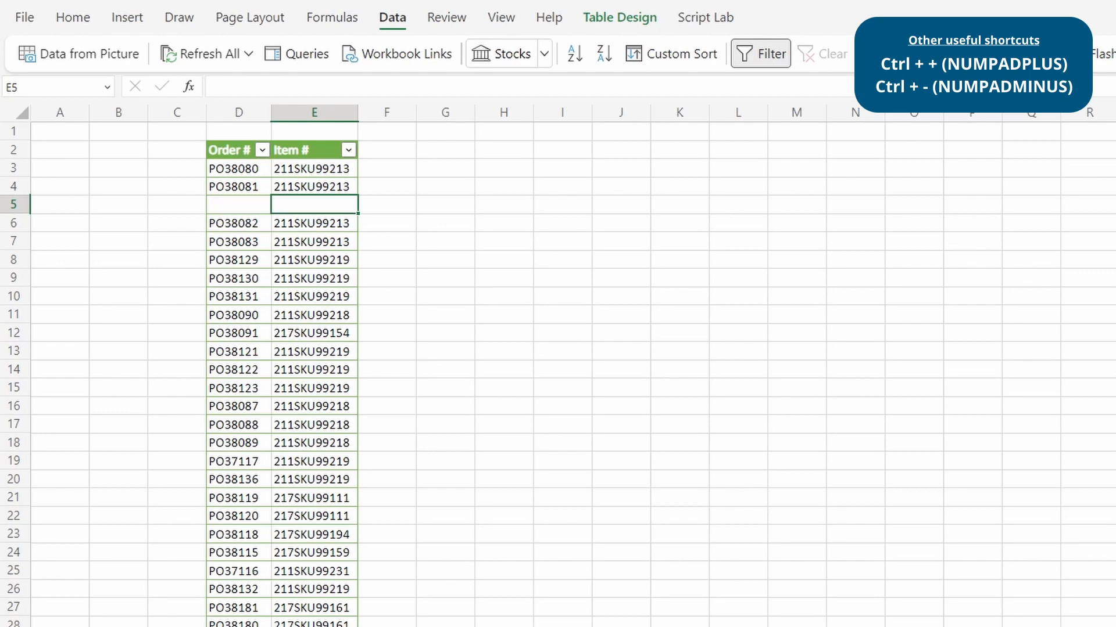
{"action": "key", "text": "ctrl+minus"}
Step: Insert a blank table column before Item # using the selection E5:E6, undo it, and reduce the selection to E5
{"action": "key", "text": "shift+Down"}
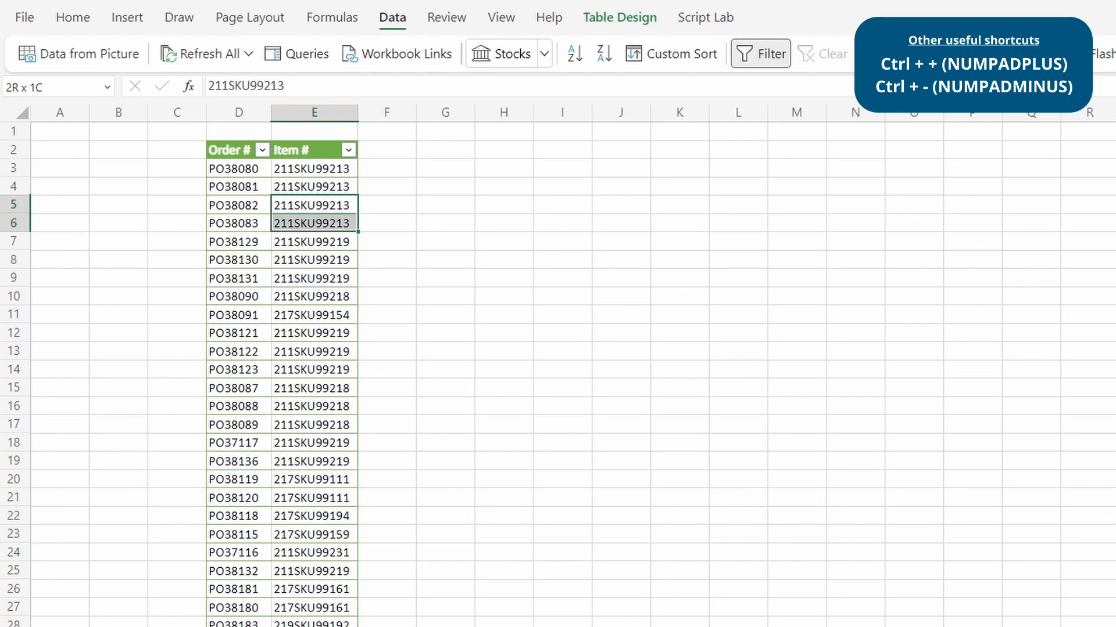
{"action": "key", "text": "ctrl+plus"}
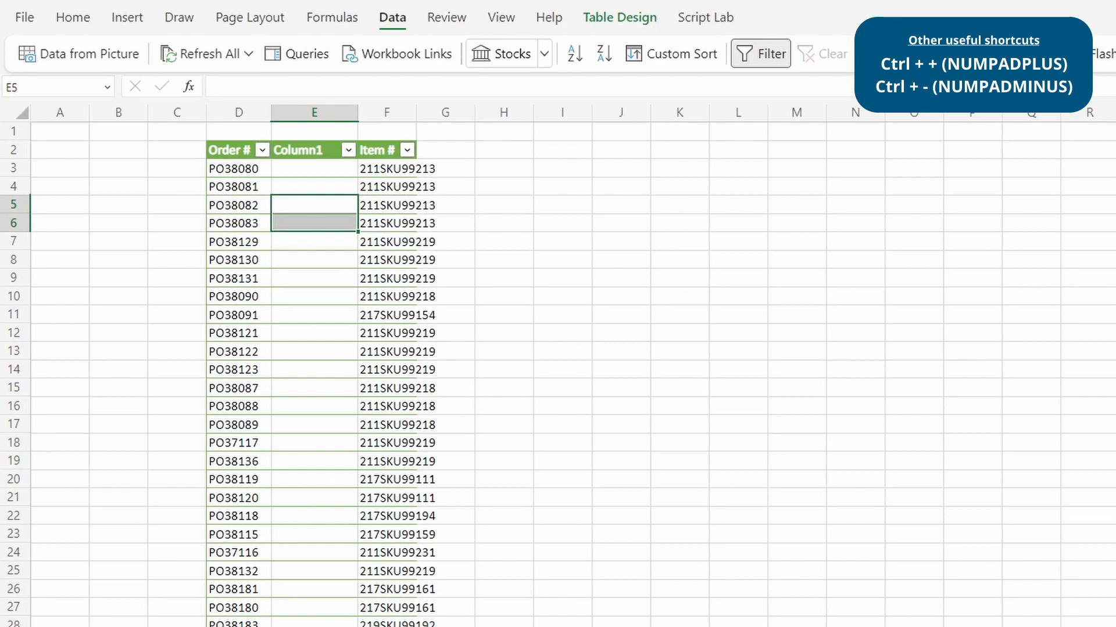
{"action": "key", "text": "ctrl+z"}
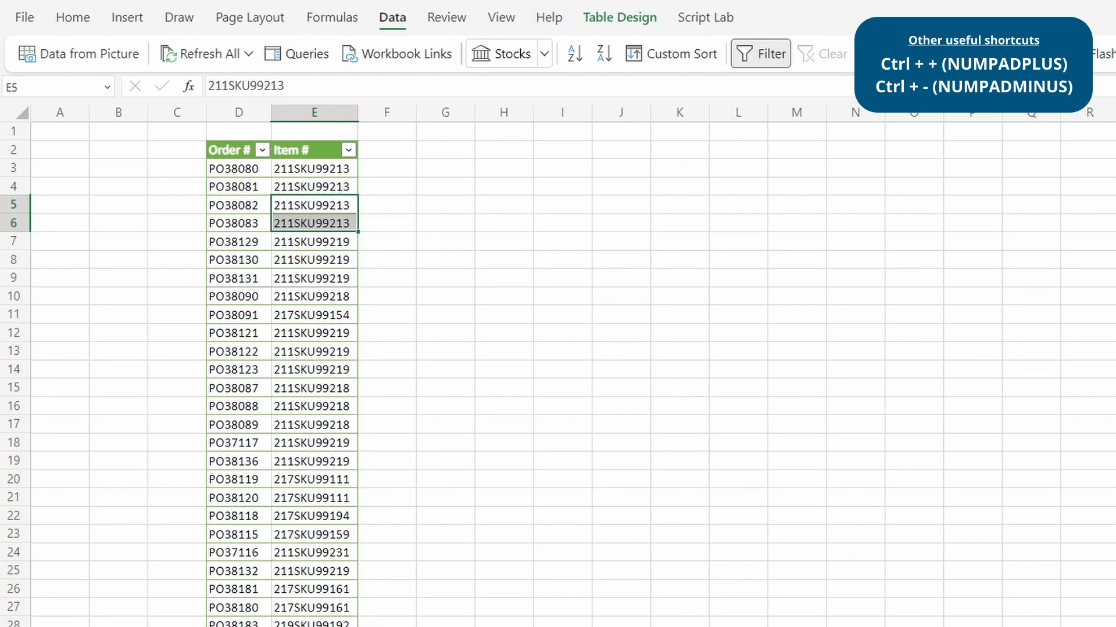
{"action": "key", "text": "shift+Up"}
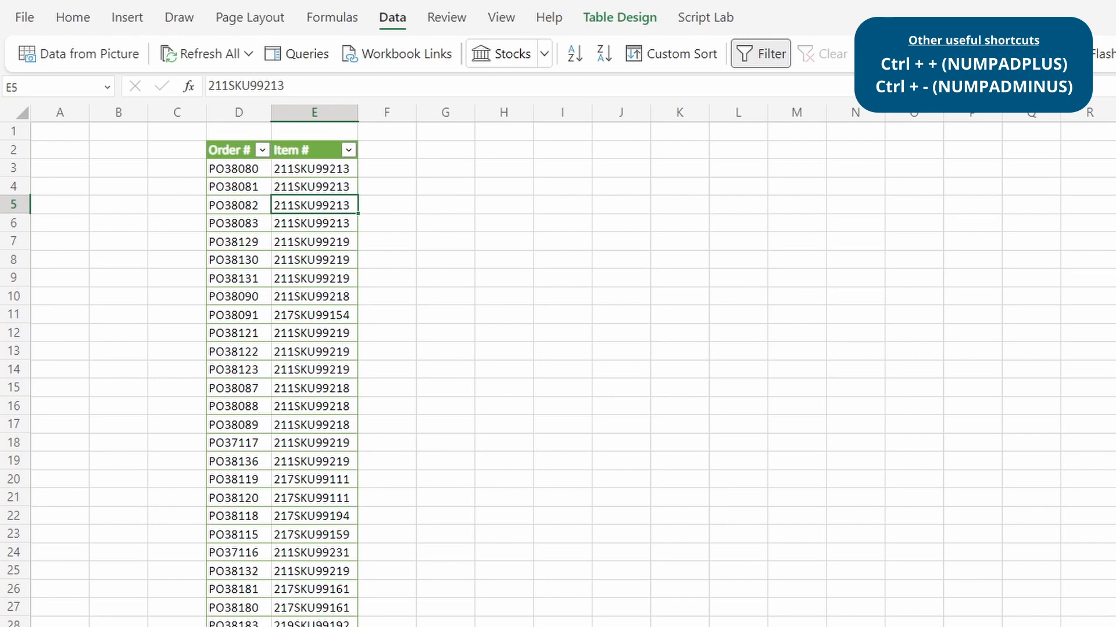
Step: Insert two blank table rows above D5:E6, delete them again, and reduce the selection to E5
{"action": "key", "text": "shift+Left"}
{"action": "key", "text": "shift+Down"}
{"action": "key", "text": "ctrl+plus"}
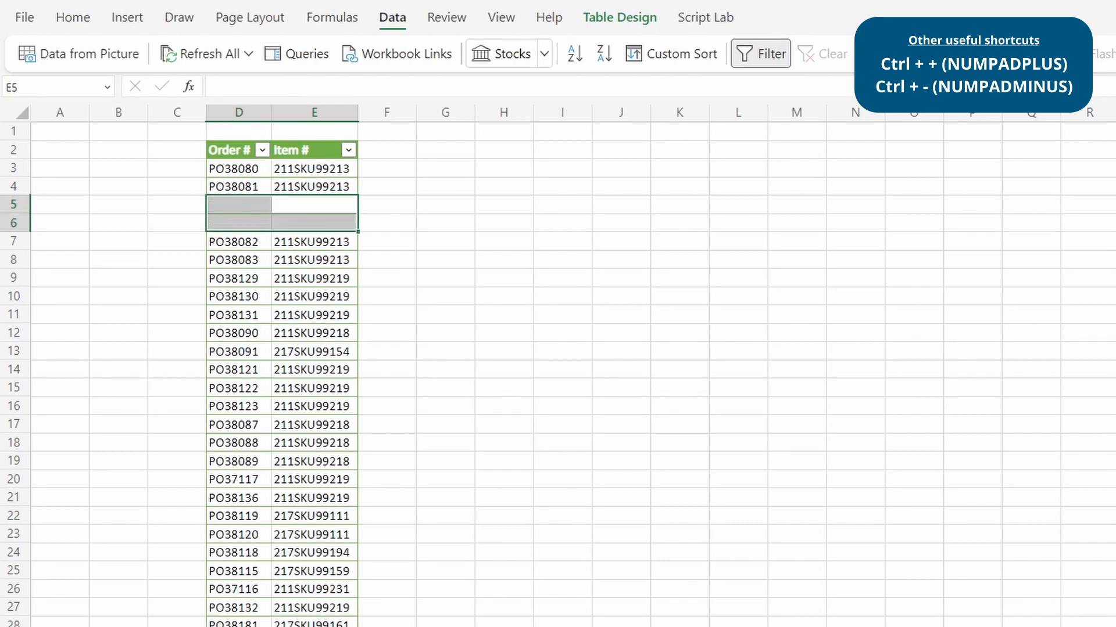
{"action": "key", "text": "ctrl+minus"}
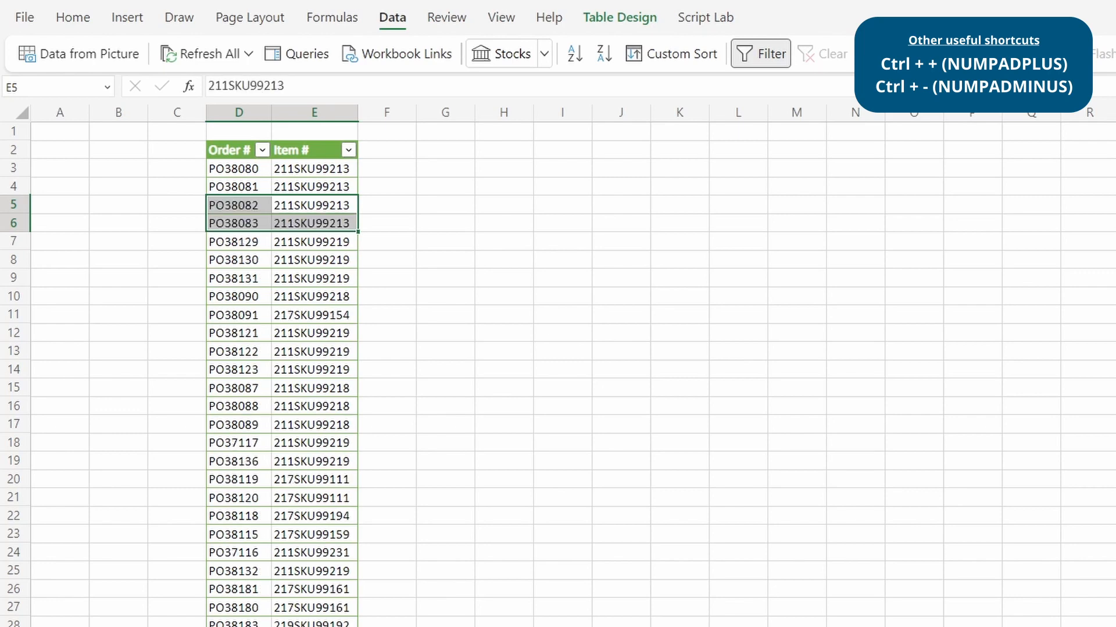
{"action": "key", "text": "shift+BackSpace"}
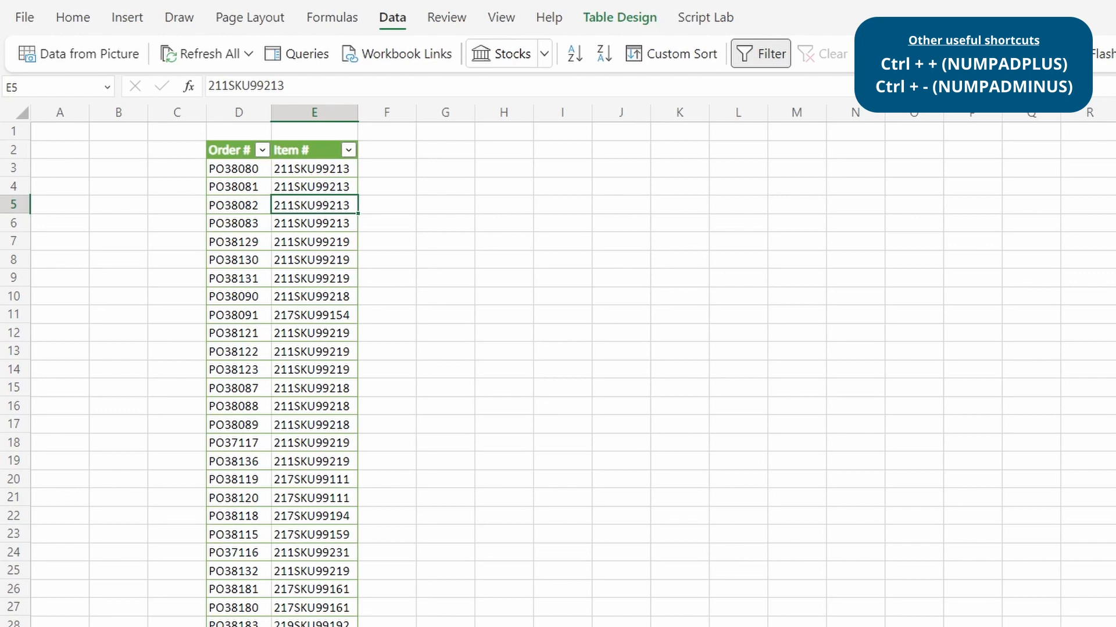
Step: Delete the table row at E5 and undo it, and do the same with the Item # column from E5:E6
{"action": "key", "text": "ctrl+minus"}
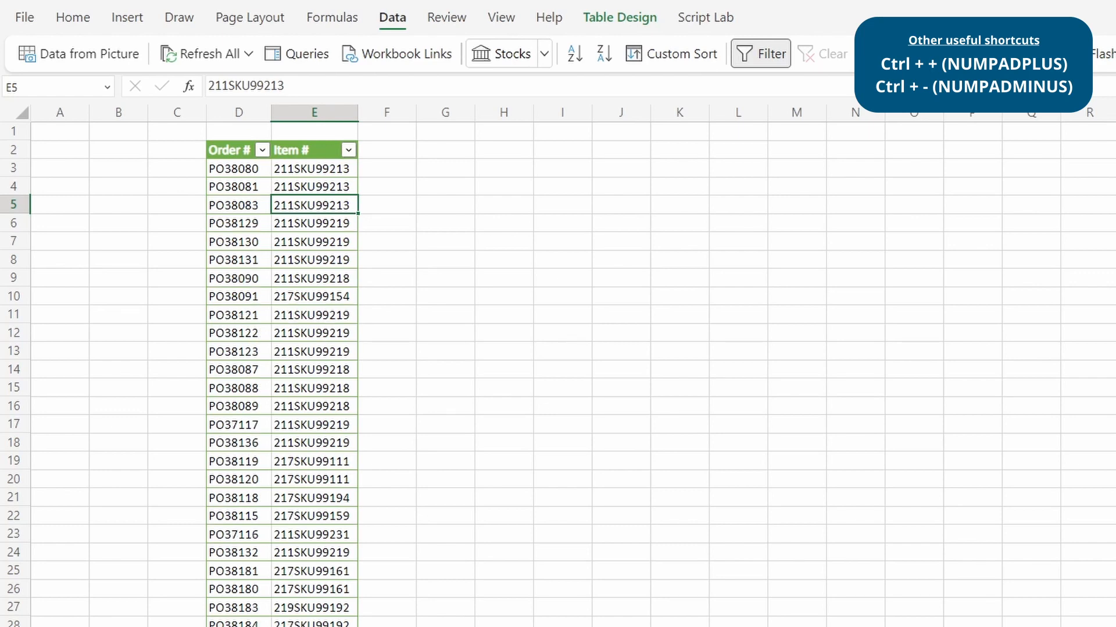
{"action": "key", "text": "ctrl+z"}
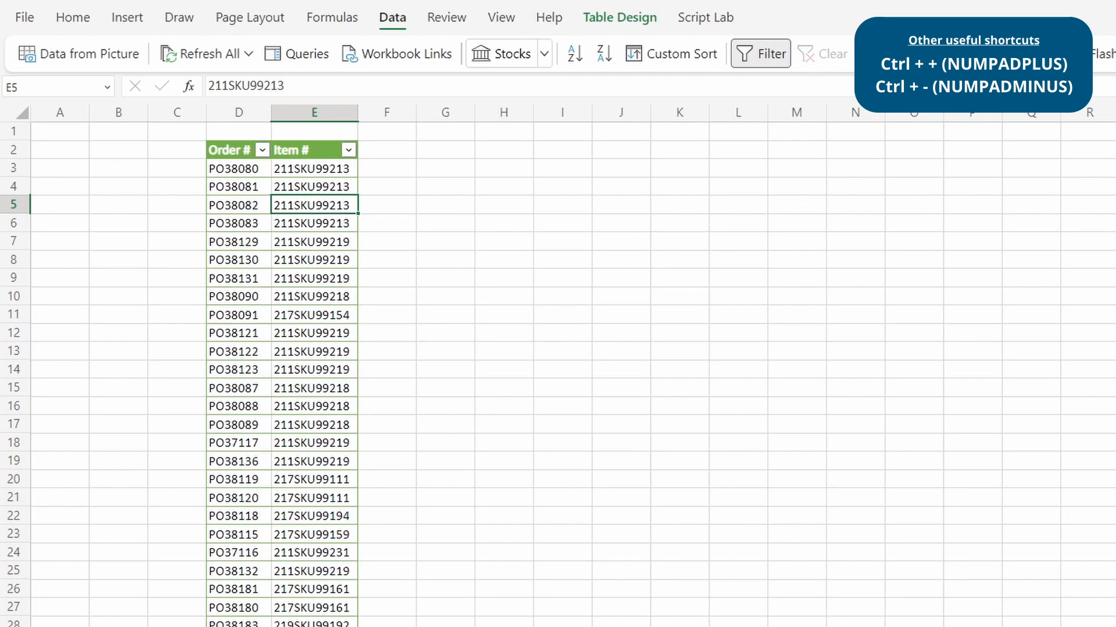
{"action": "key", "text": "shift+Down"}
{"action": "key", "text": "ctrl+space"}
{"action": "key", "text": "ctrl+minus"}
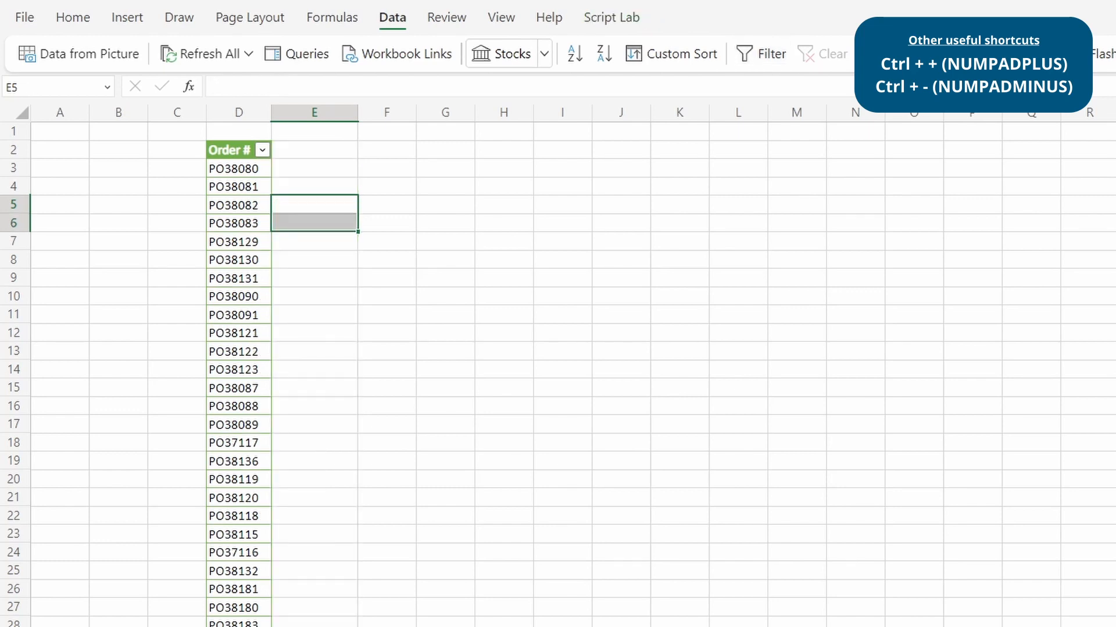
{"action": "key", "text": "ctrl+z"}
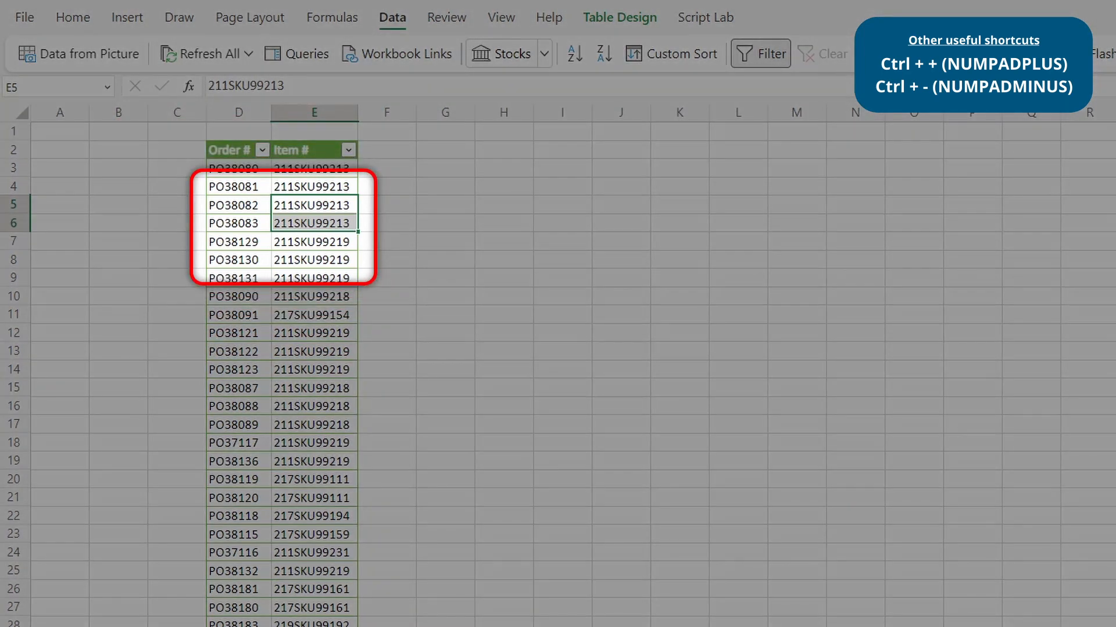
Step: Delete the two order table rows covering D5:E6 and leave only E5 selected
{"action": "key", "text": "shift+Up"}
{"action": "key", "text": "shift+Left"}
{"action": "key", "text": "shift+Down"}
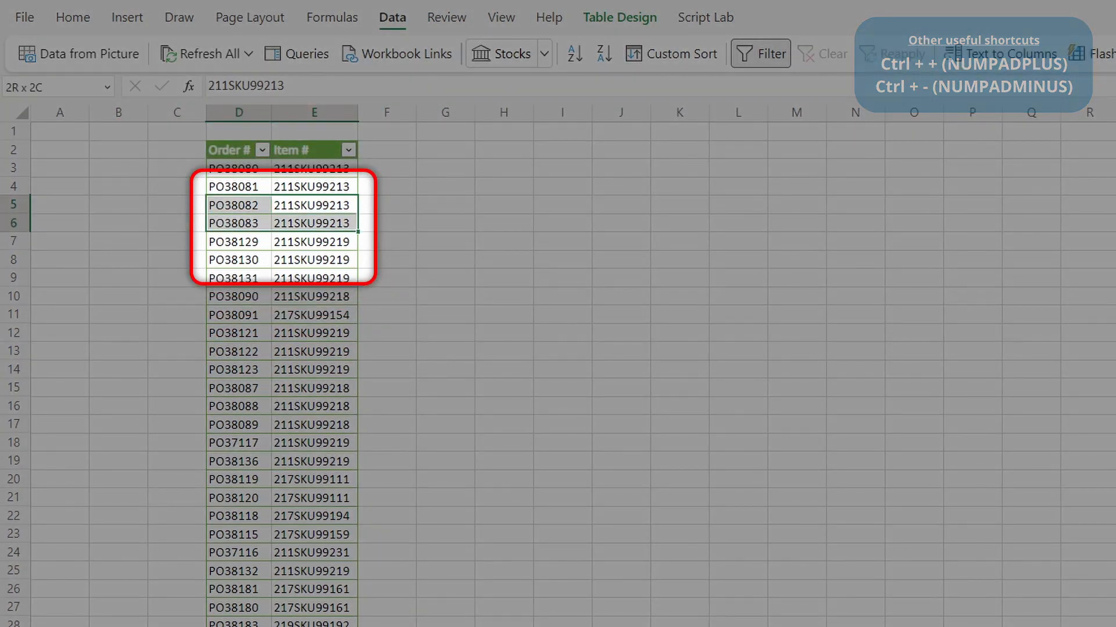
{"action": "key", "text": "ctrl+minus"}
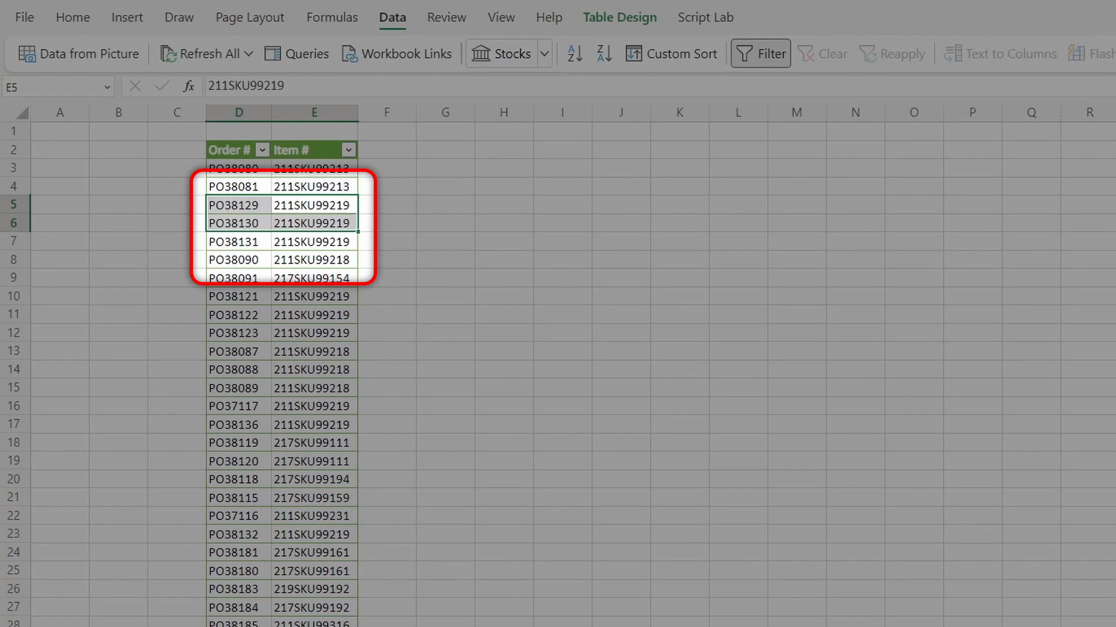
{"action": "left_click", "coordinate": [314, 205]}
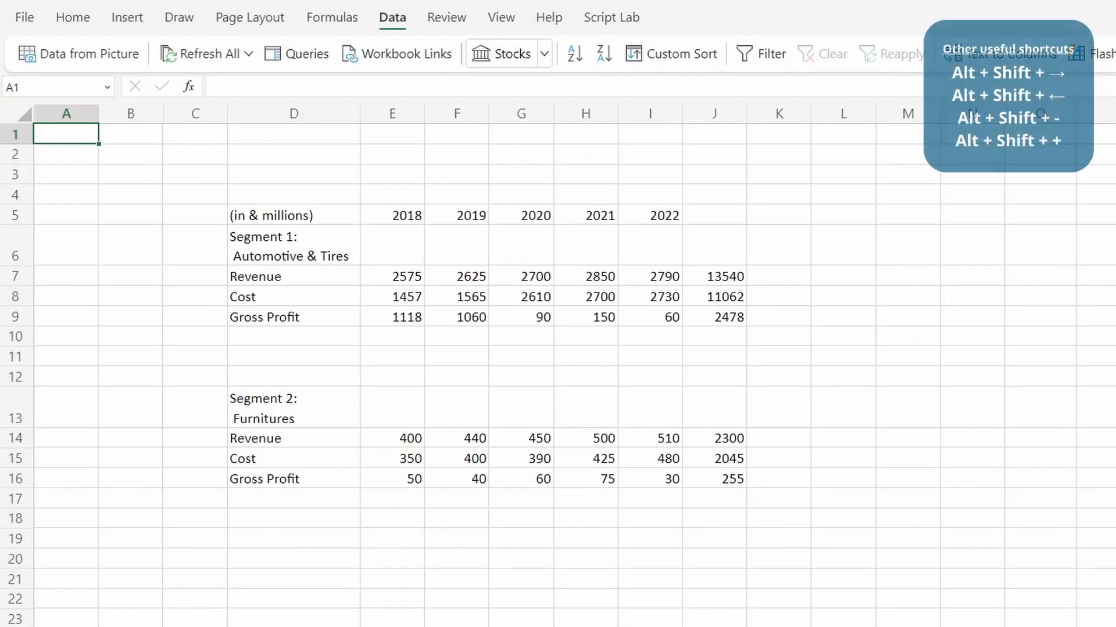
Step: Group rows 13 to 16, which hold the Segment 2: Furnitures block
{"action": "key", "text": "Down"}
{"action": "key", "text": "Down"}
{"action": "key", "text": "Down"}
{"action": "key", "text": "Down"}
{"action": "key", "text": "Down"}
{"action": "key", "text": "Down"}
{"action": "key", "text": "Down"}
{"action": "key", "text": "Down"}
{"action": "key", "text": "Down"}
{"action": "key", "text": "Down"}
{"action": "key", "text": "Down"}
{"action": "key", "text": "Down"}
{"action": "key", "text": "Down"}
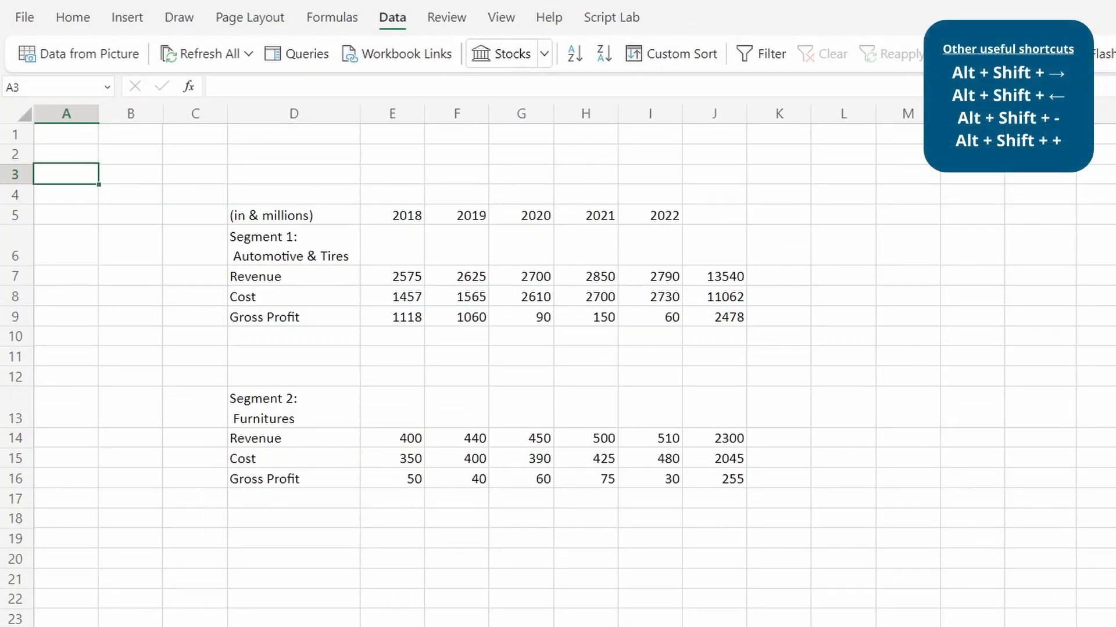
{"action": "key", "text": "Up"}
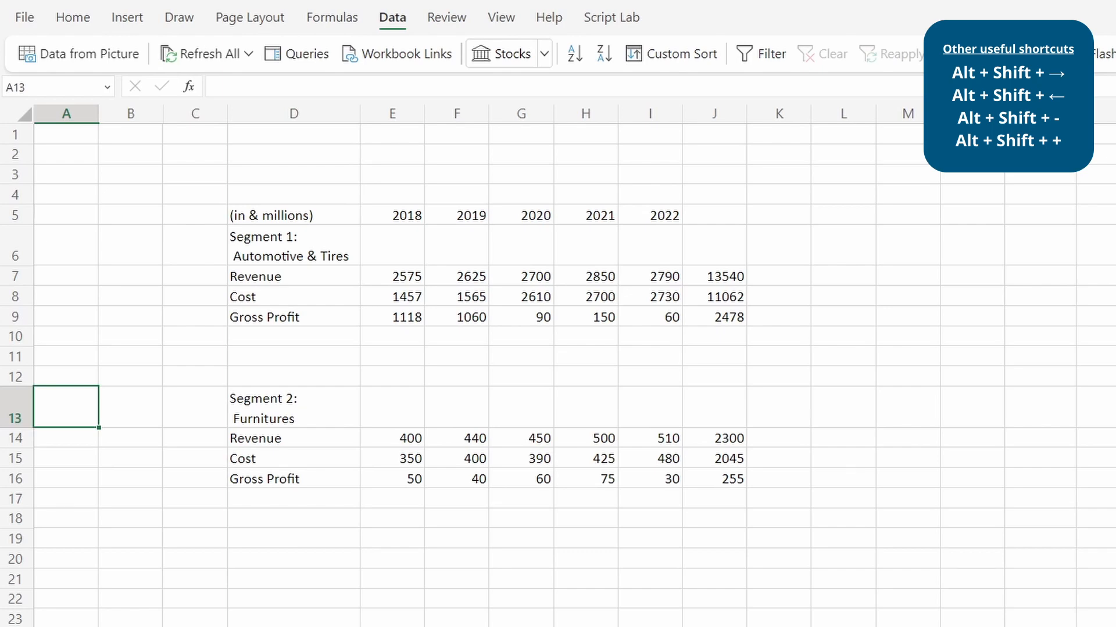
{"action": "key", "text": "shift+space"}
{"action": "key", "text": "shift+Down"}
{"action": "key", "text": "shift+Down"}
{"action": "key", "text": "shift+Down"}
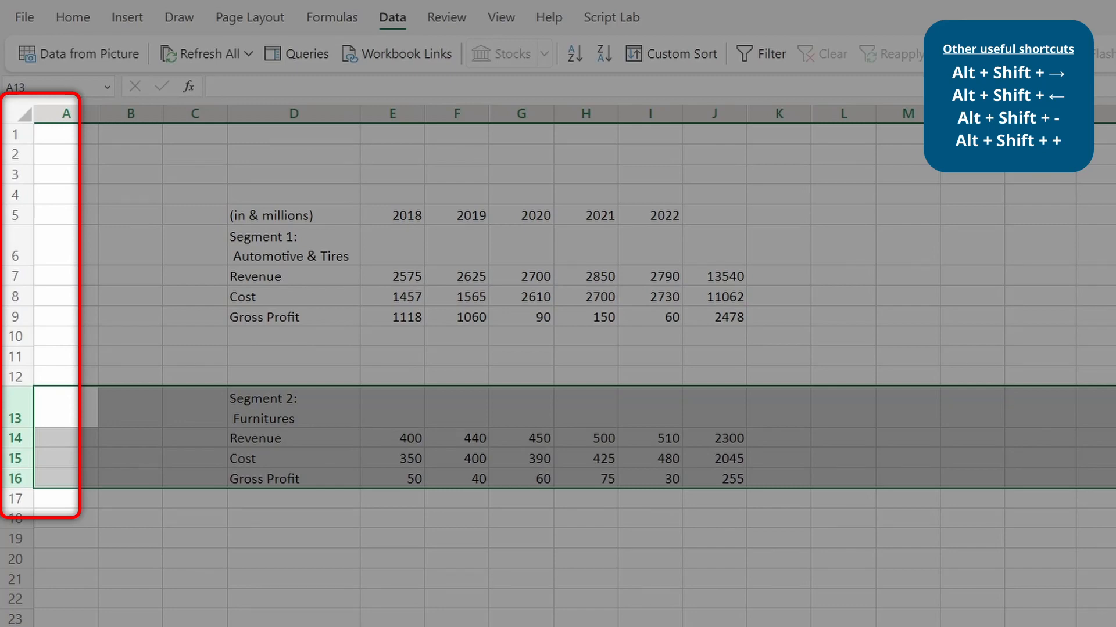
{"action": "key", "text": "alt+shift+Right"}
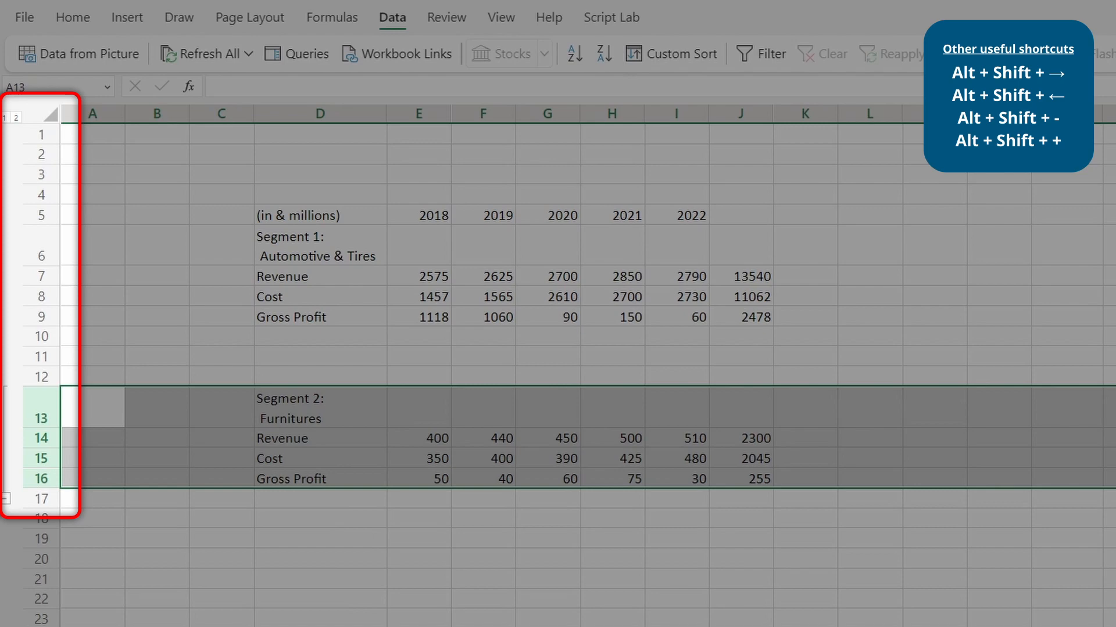
Step: Collapse the grouped Segment 2 rows and expand them again
{"action": "key", "text": "alt+shift+minus"}
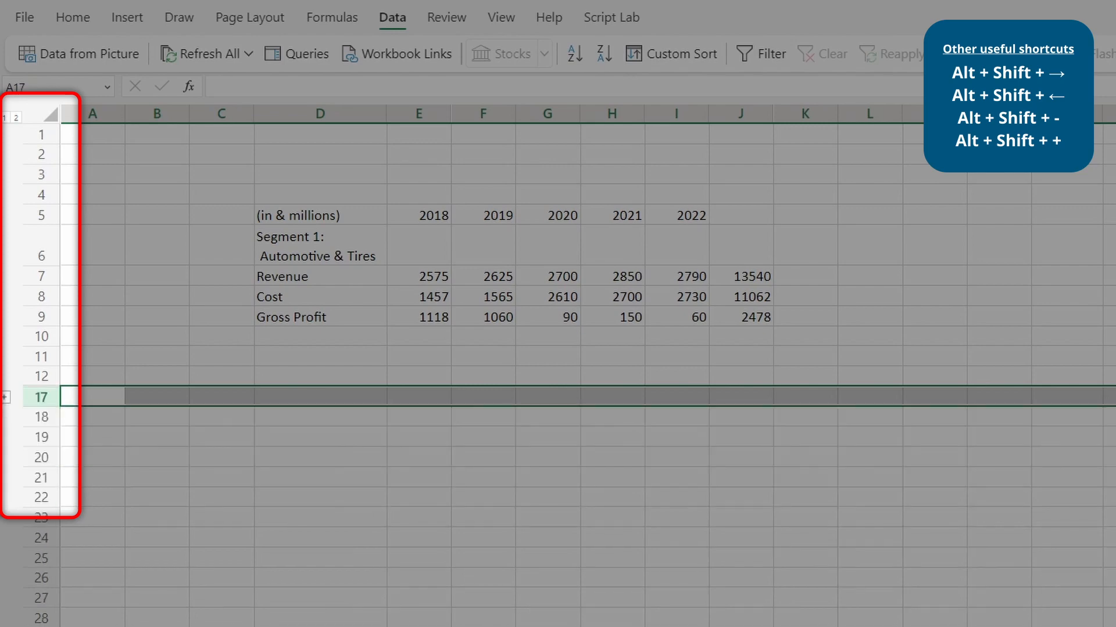
{"action": "key", "text": "alt+shift+plus"}
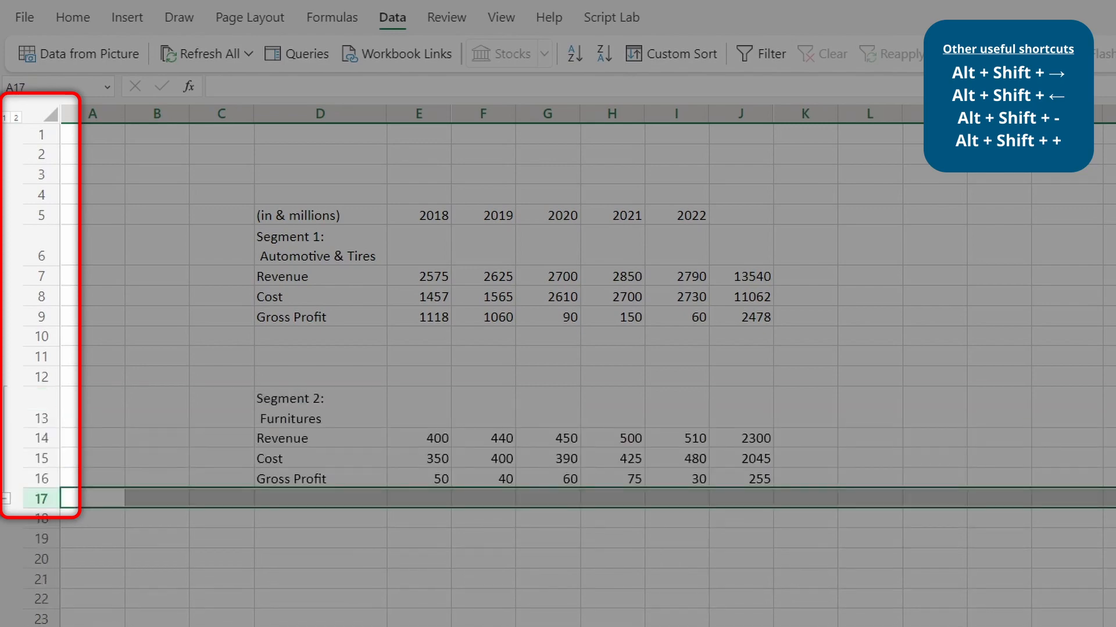
Step: Ungroup the Segment 2 rows with rows 13 to 17 selected and return to cell A1
{"action": "key", "text": "shift+Up"}
{"action": "key", "text": "shift+Up"}
{"action": "key", "text": "shift+Up"}
{"action": "key", "text": "shift+Up"}
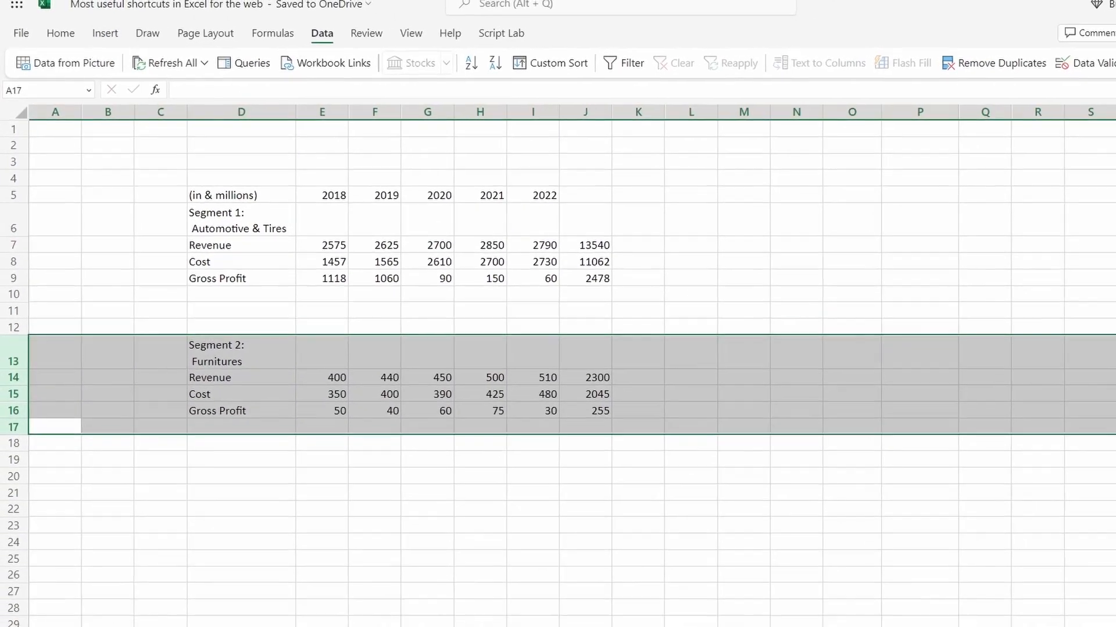
{"action": "key", "text": "shift+BackSpace"}
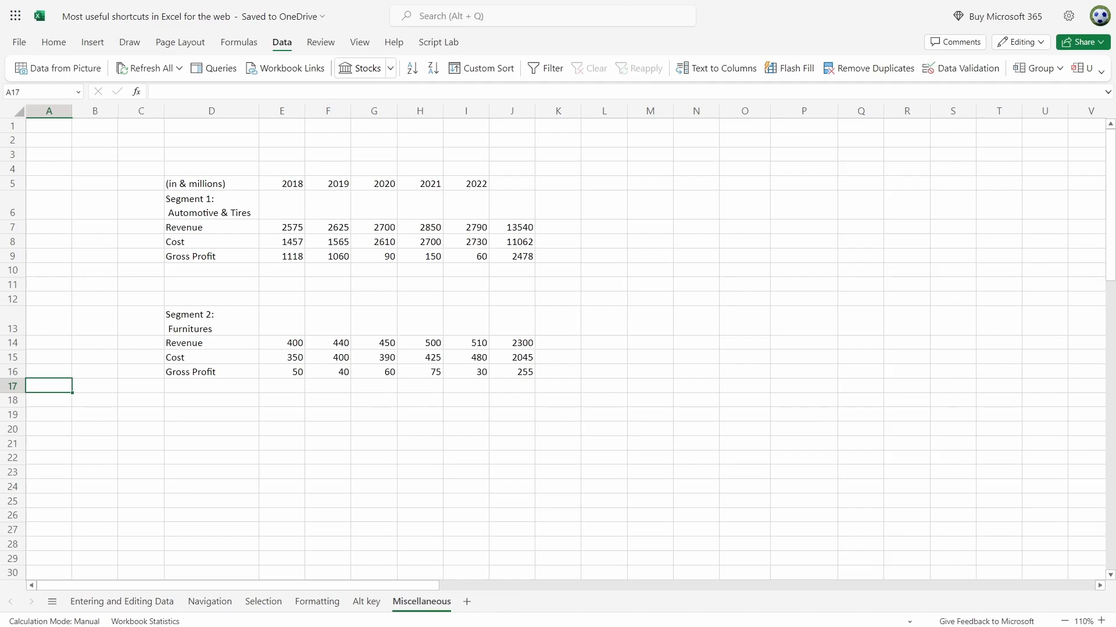
{"action": "key", "text": "ctrl+Home"}
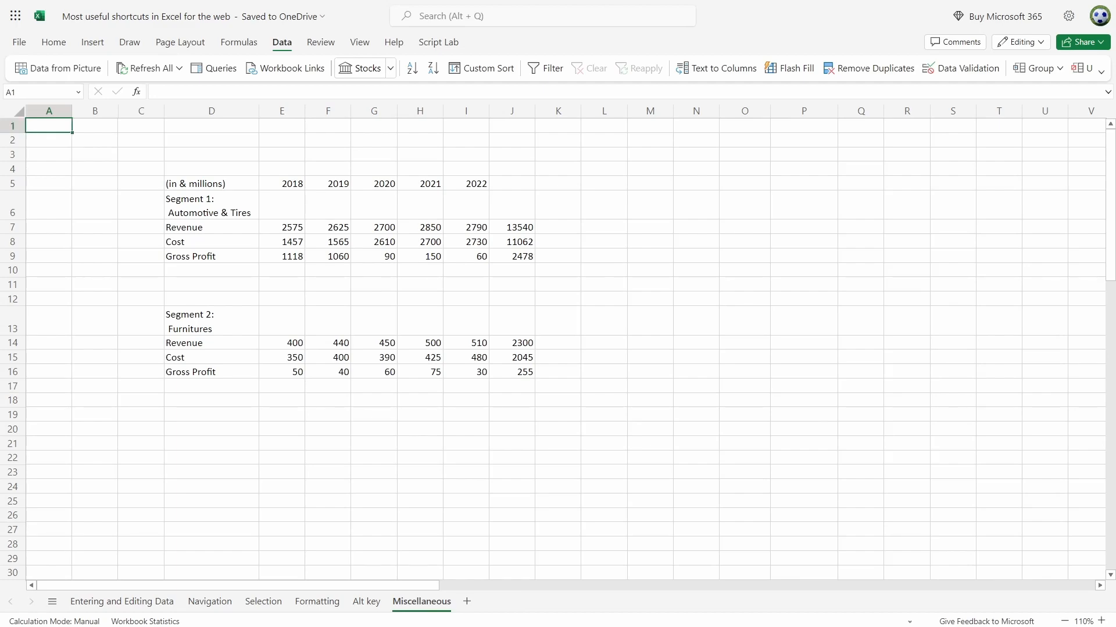
Step: Zoom the worksheet in to 150%
{"action": "key", "text": "ctrl+alt+plus"}
{"action": "key", "text": "ctrl+alt+plus"}
{"action": "key", "text": "ctrl+alt+plus"}
{"action": "key", "text": "ctrl+alt+plus"}
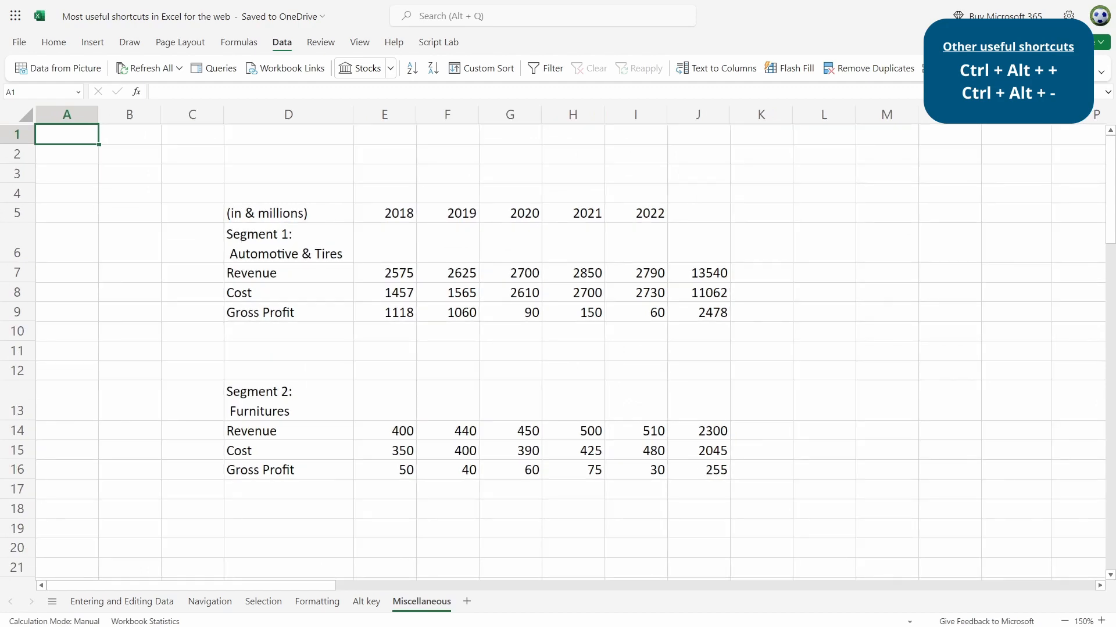
Step: Zoom the worksheet out to 80% and back in to 110%
{"action": "key", "text": "ctrl+alt+minus"}
{"action": "key", "text": "ctrl+alt+minus"}
{"action": "key", "text": "ctrl+alt+minus"}
{"action": "key", "text": "ctrl+alt+minus"}
{"action": "key", "text": "ctrl+alt+minus"}
{"action": "key", "text": "ctrl+alt+minus"}
{"action": "key", "text": "ctrl+alt+minus"}
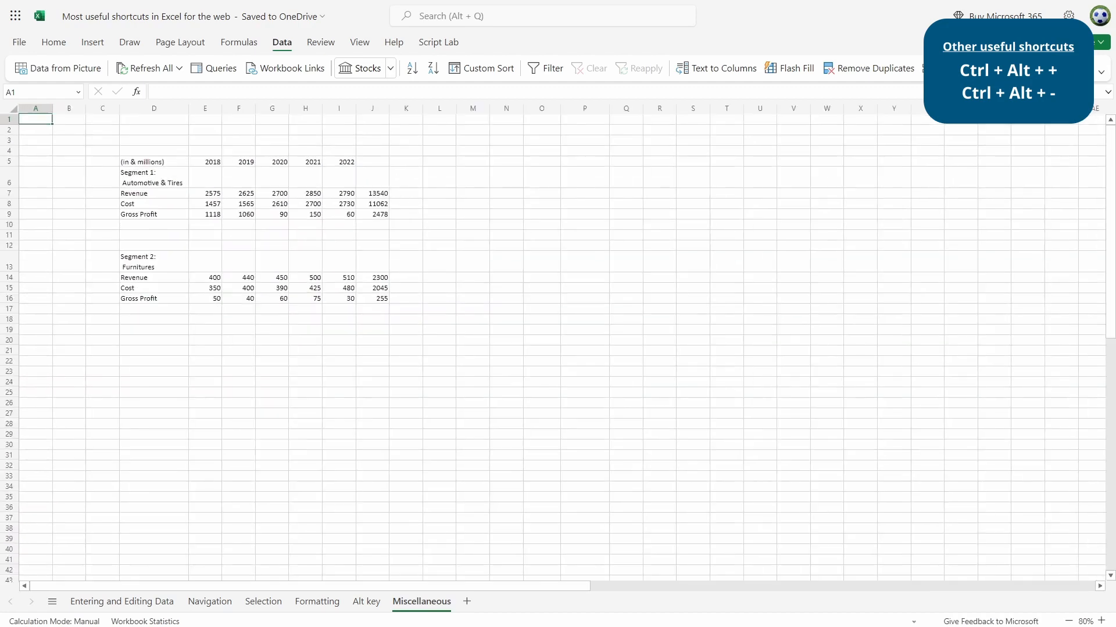
{"action": "key", "text": "ctrl+alt+plus"}
{"action": "key", "text": "ctrl+alt+plus"}
{"action": "key", "text": "ctrl+alt+plus"}
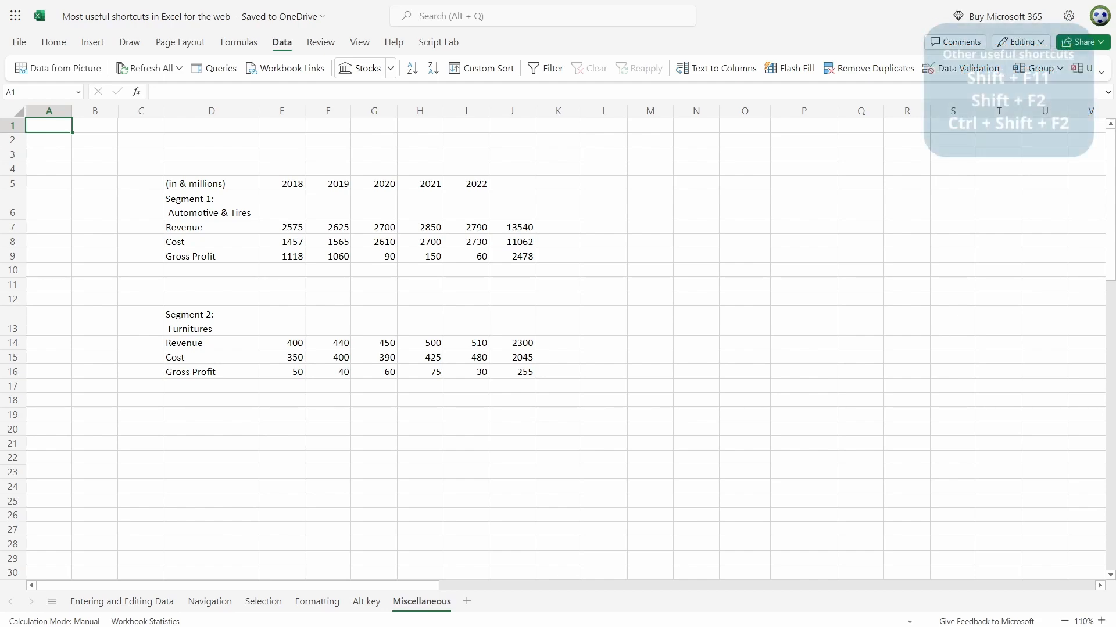
Step: Insert a new worksheet and add a note to its cell A1 reading "This is a new note."
{"action": "key", "text": "shift+F11"}
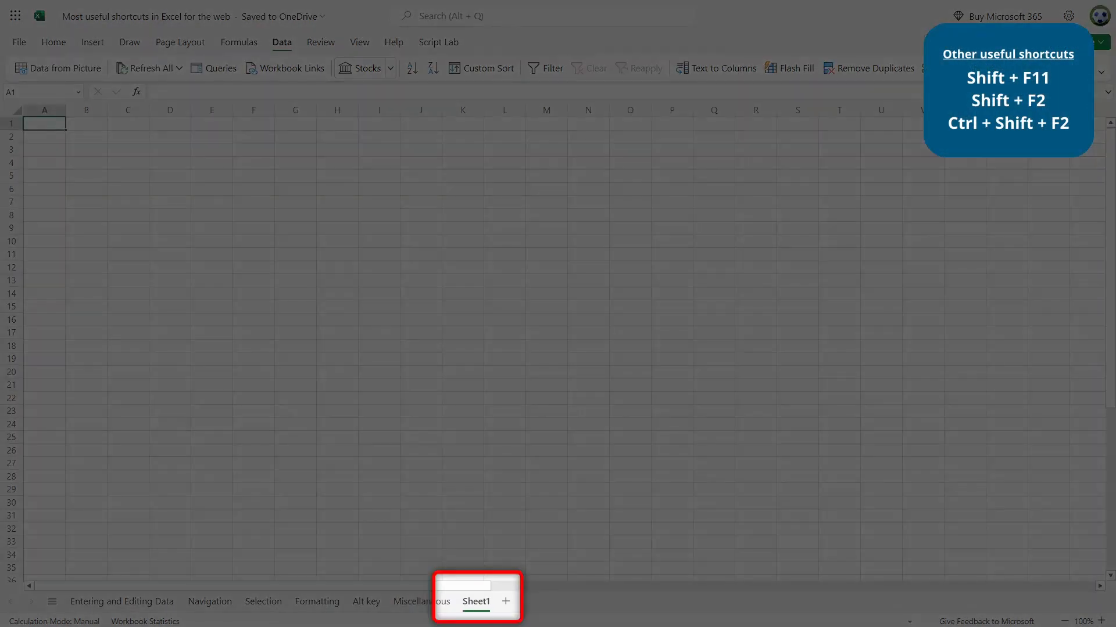
{"action": "key", "text": "shift+F2"}
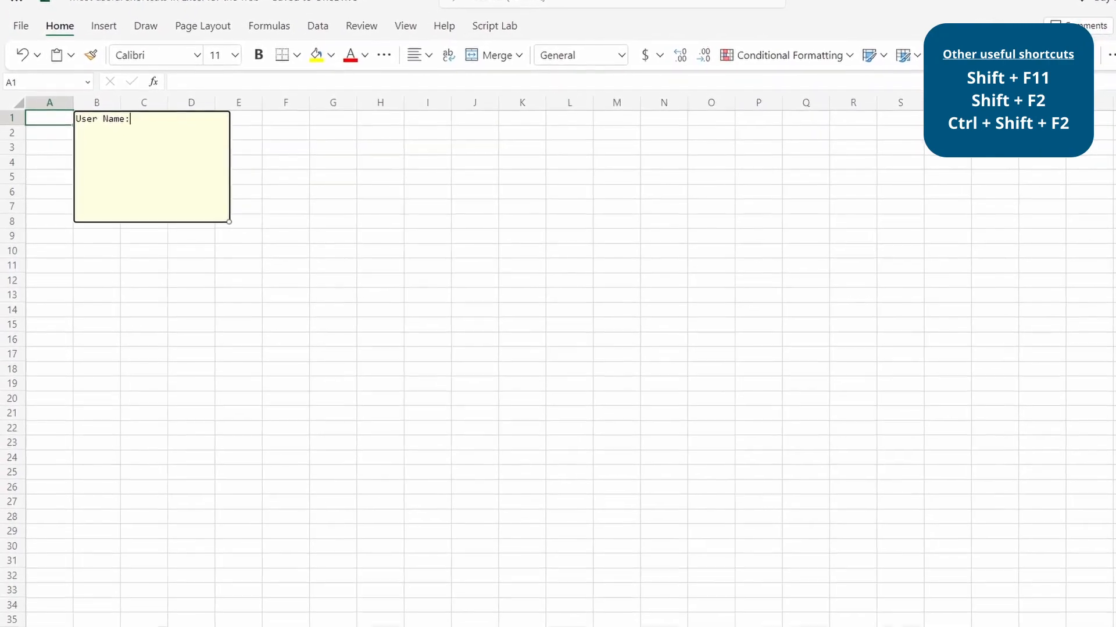
{"action": "type", "text": "This is a "}
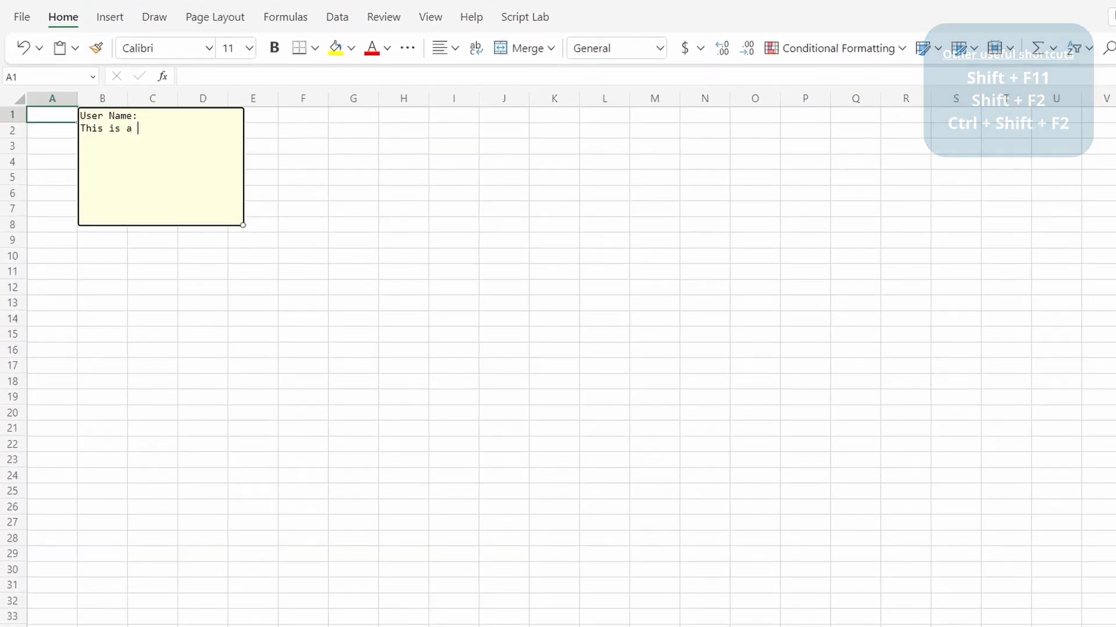
{"action": "type", "text": "new note"}
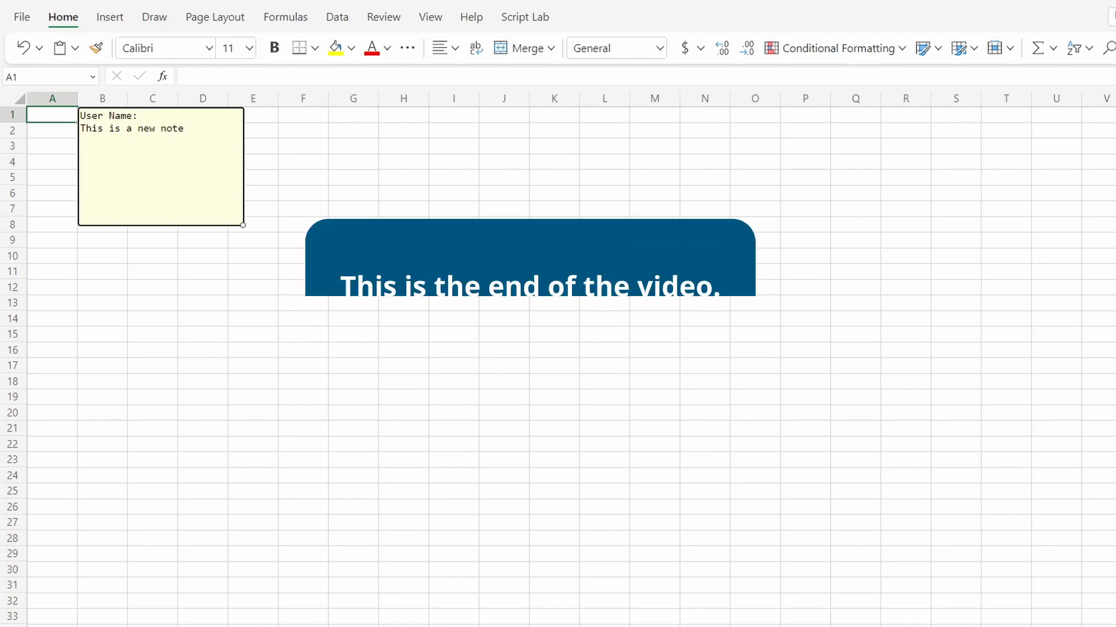
{"action": "type", "text": "."}
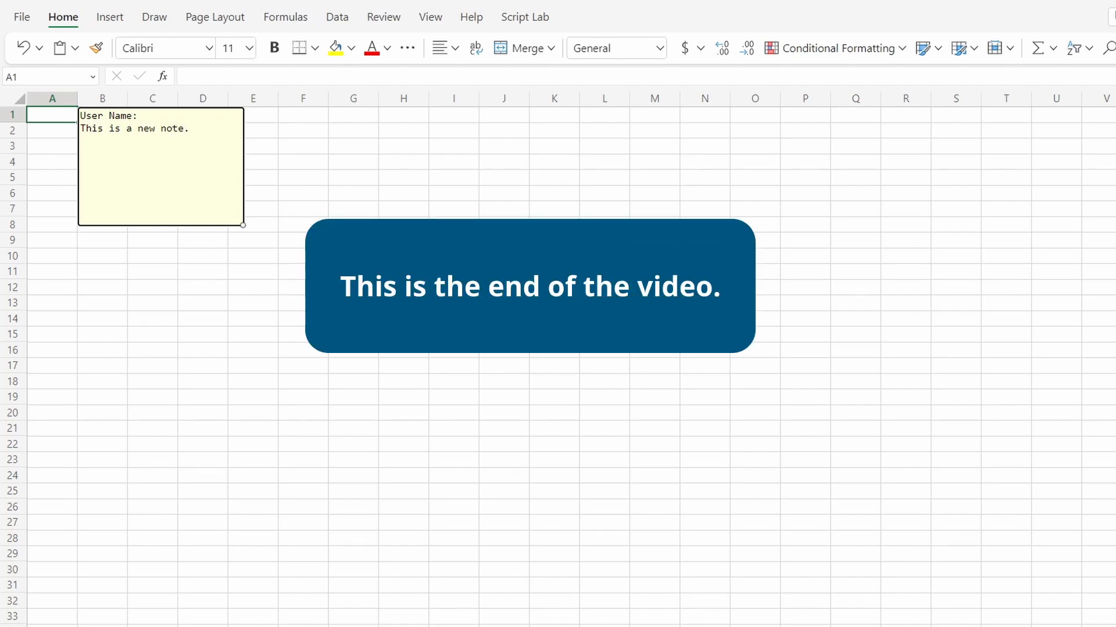
{"action": "key", "text": "Escape"}
{"action": "key", "text": "Down"}
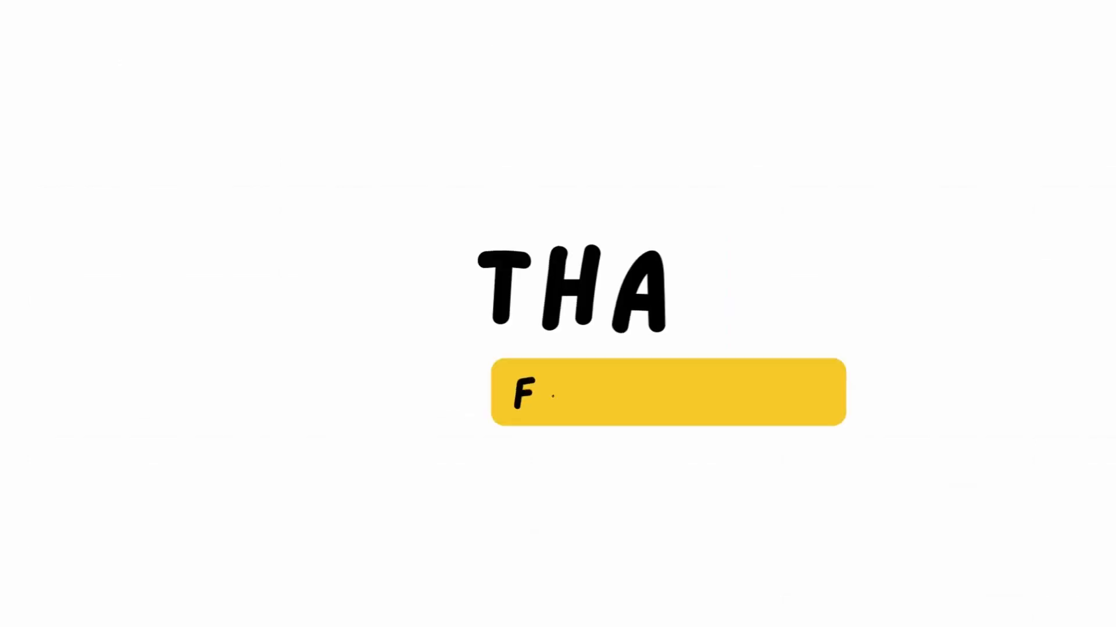